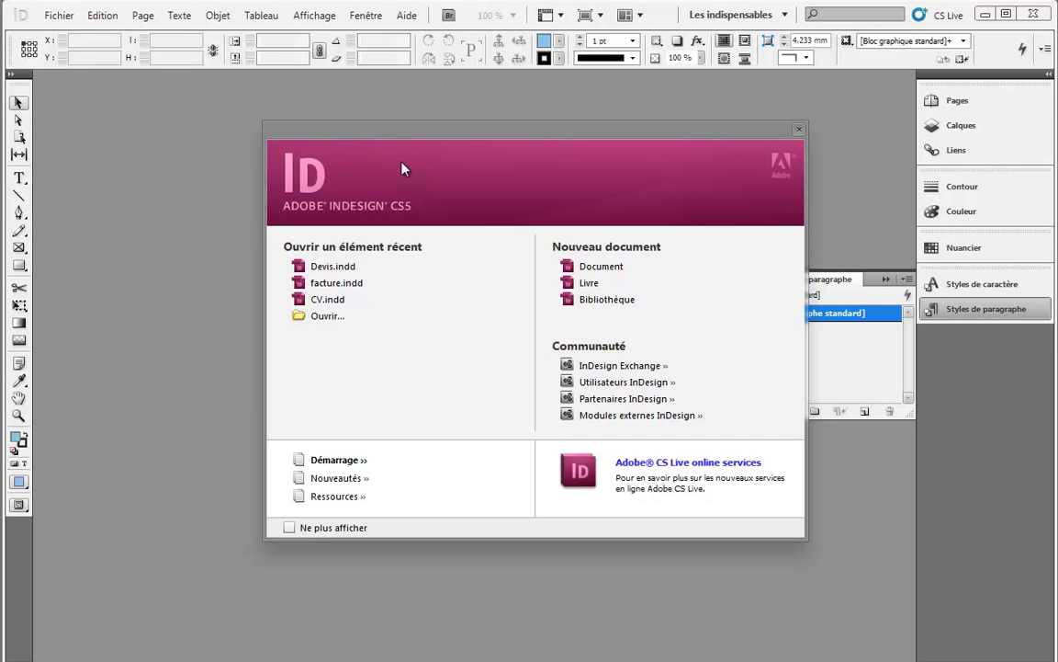
# Step: Start a new document and reposition its setup dialog clear of the welcome screen
pyautogui.moveTo(454, 131); pyautogui.dragTo(415, 129)
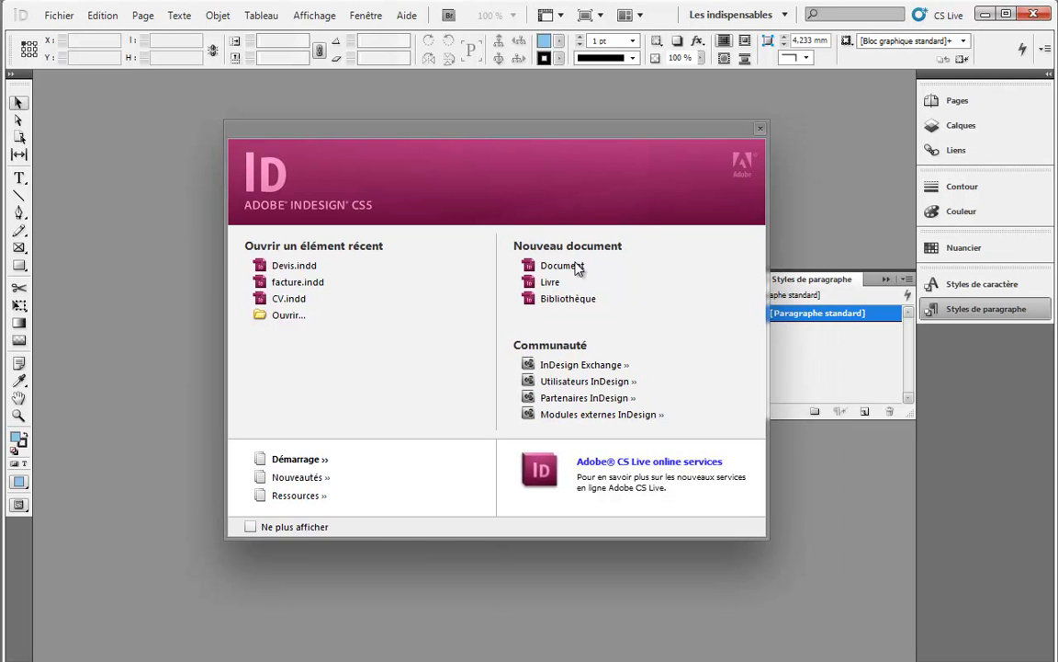
pyautogui.click(64, 20)
pyautogui.moveTo(156, 35)
pyautogui.click(405, 33)
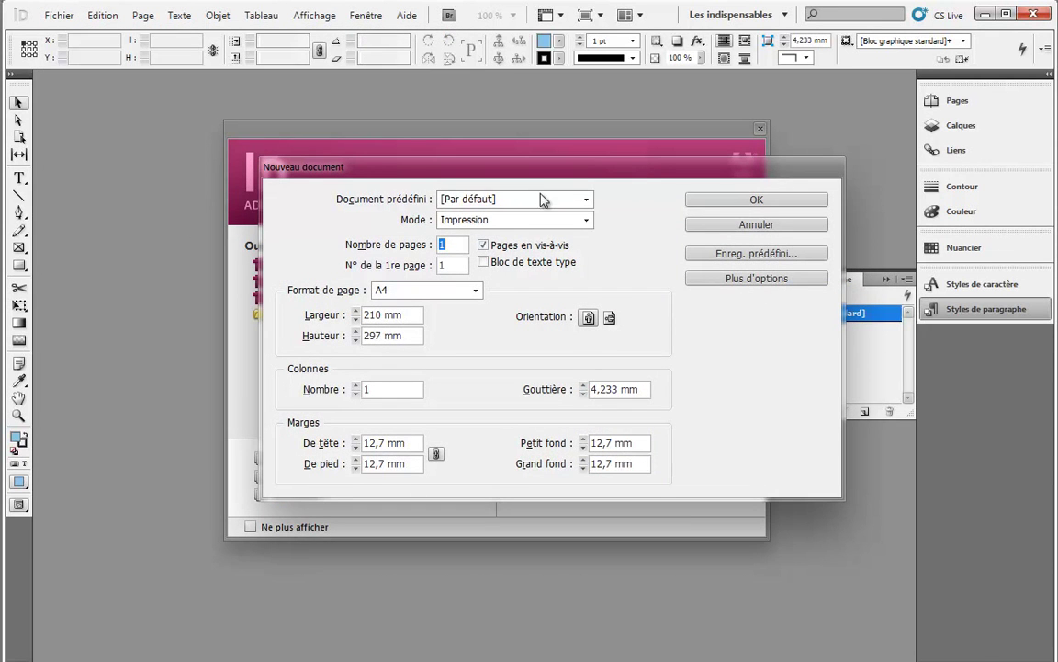
pyautogui.moveTo(563, 172)
pyautogui.mouseDown()
pyautogui.moveTo(649, 173)
pyautogui.moveTo(549, 144)
pyautogui.moveTo(520, 158)
pyautogui.mouseUp()
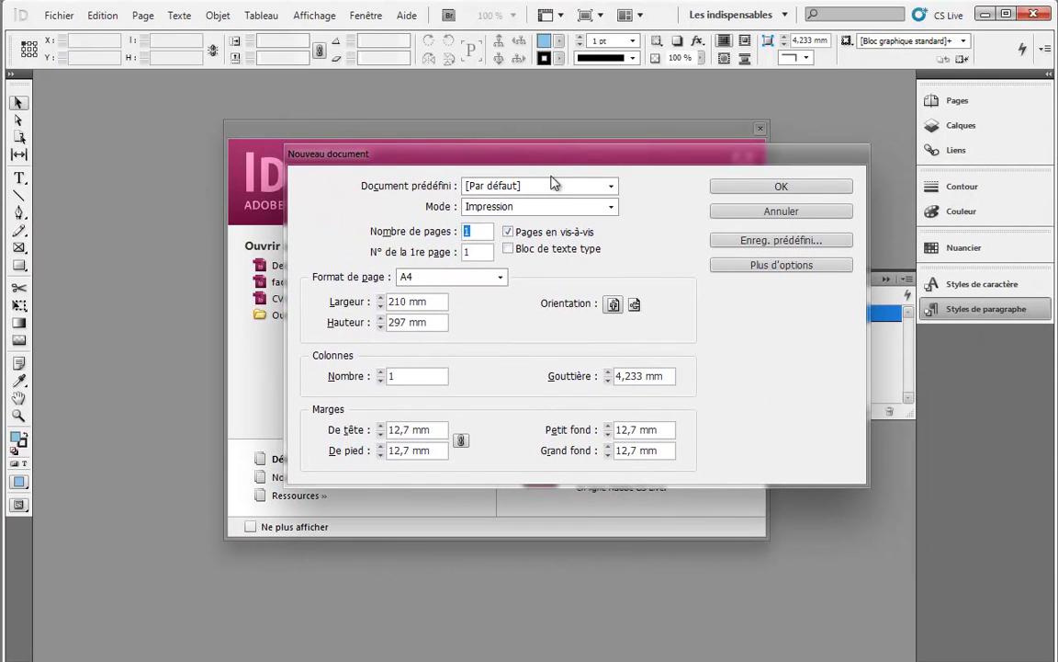
# Step: Choose Impression as the new document's mode
pyautogui.click(611, 207)
pyautogui.click(610, 208)
pyautogui.click(610, 208)
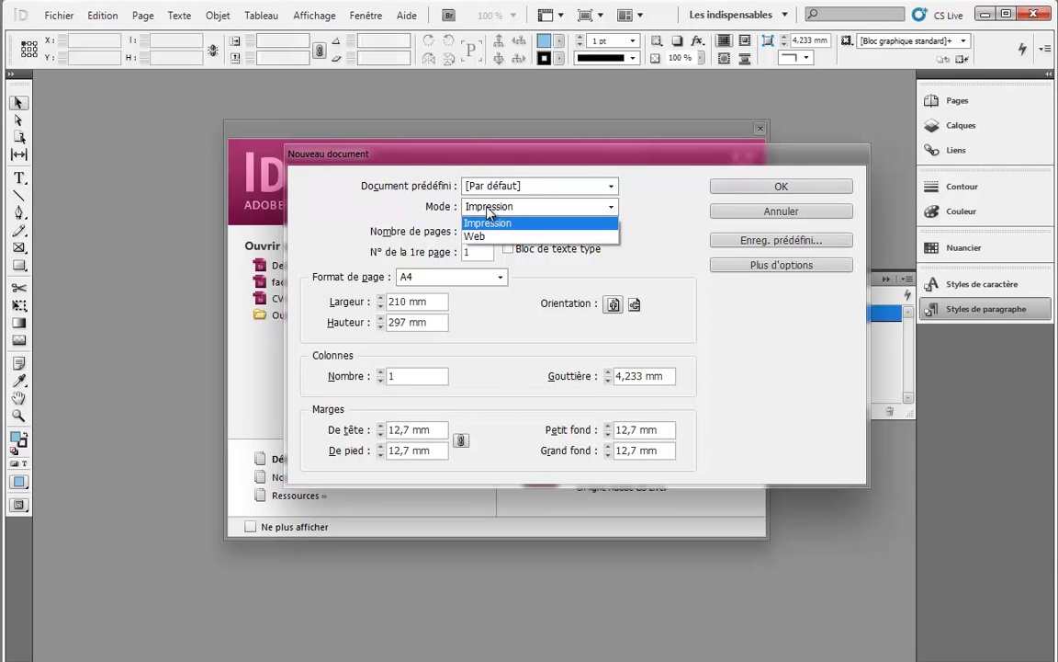
pyautogui.click(504, 218)
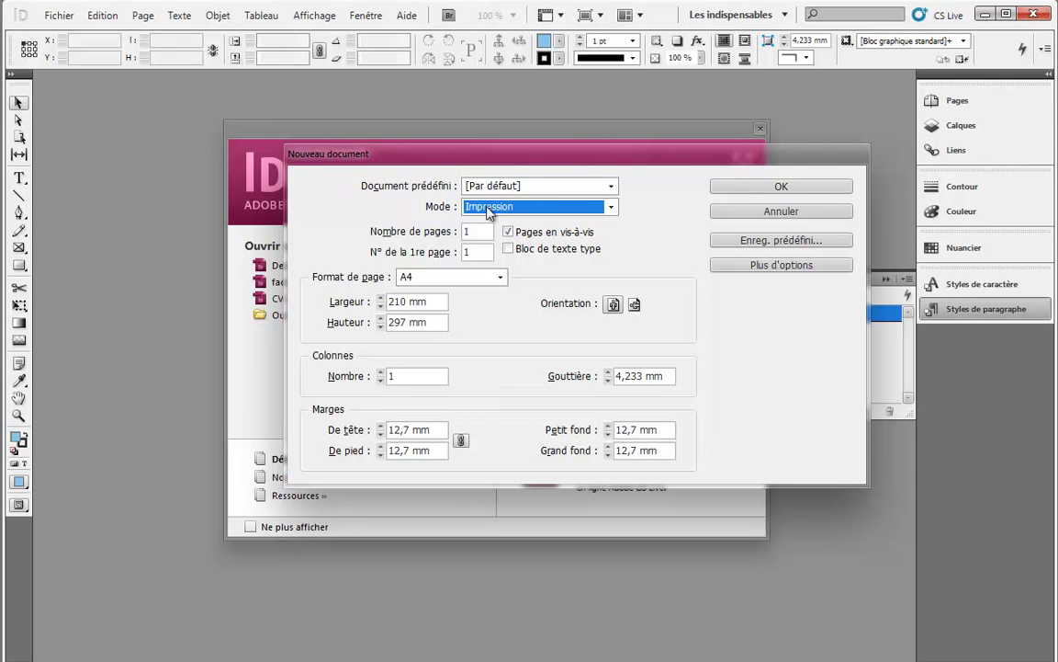
pyautogui.click(516, 208)
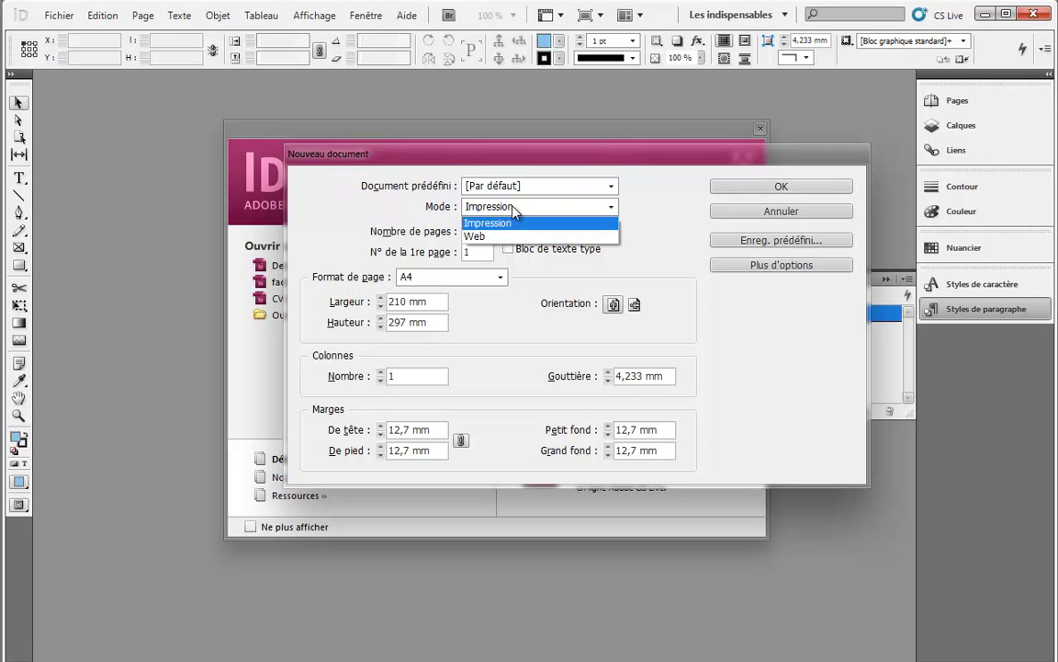
pyautogui.click(513, 208)
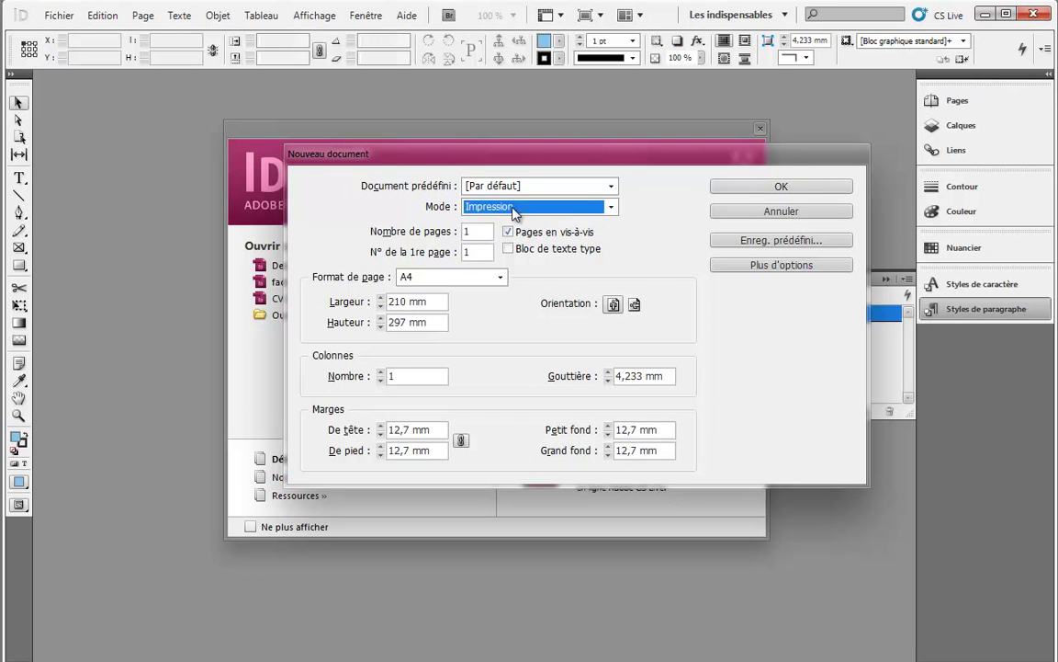
pyautogui.press('Tab')
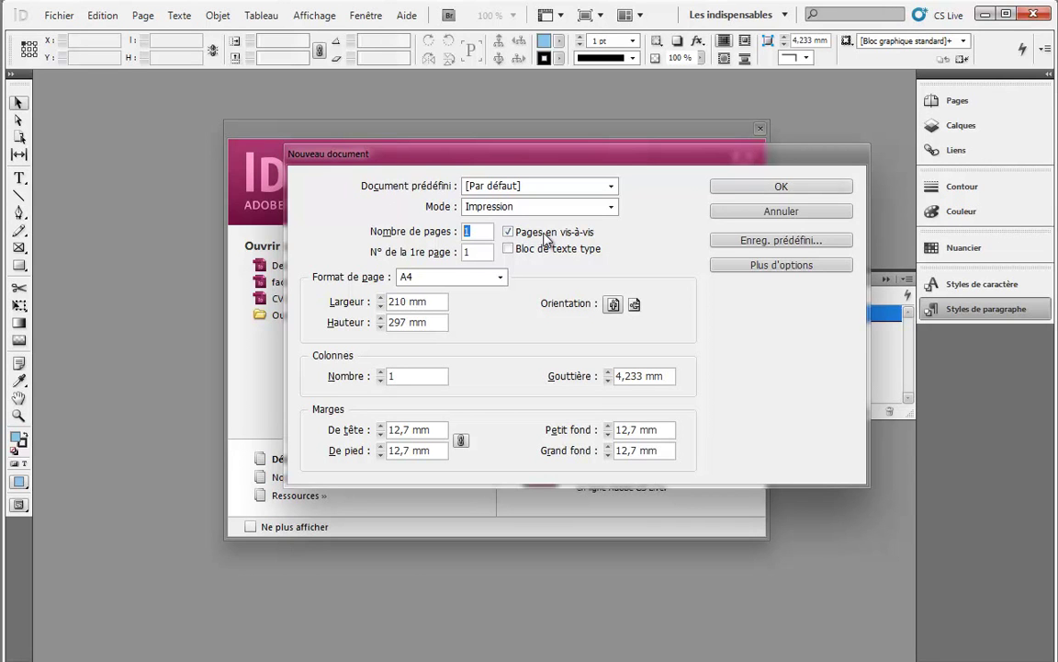
# Step: Turn off facing pages for the new document and keep the A4 page format
pyautogui.click(543, 235)
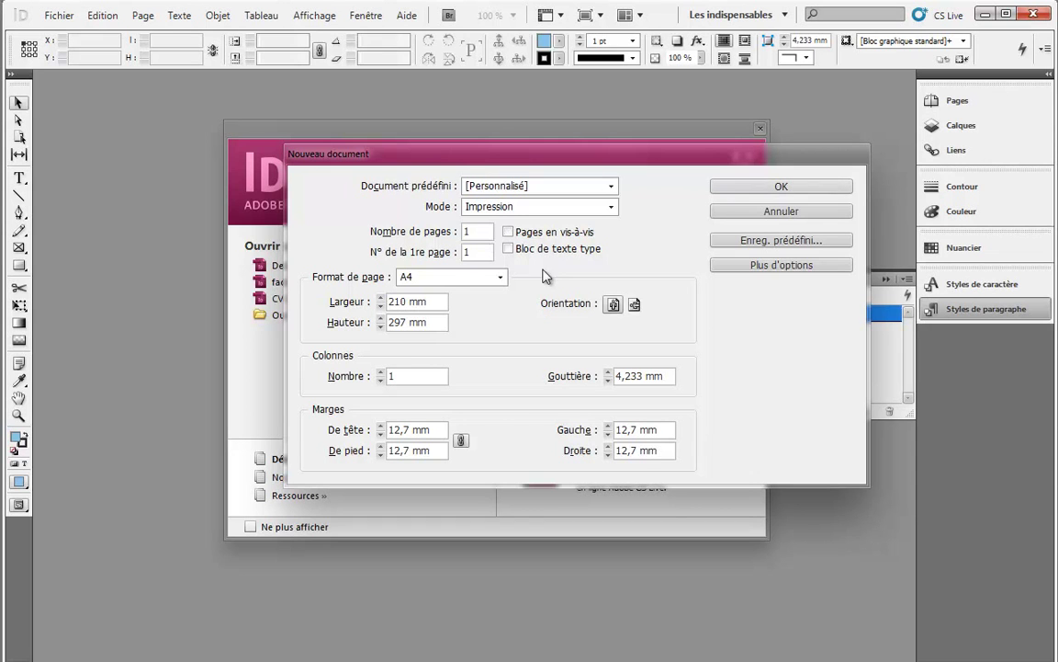
pyautogui.click(479, 281)
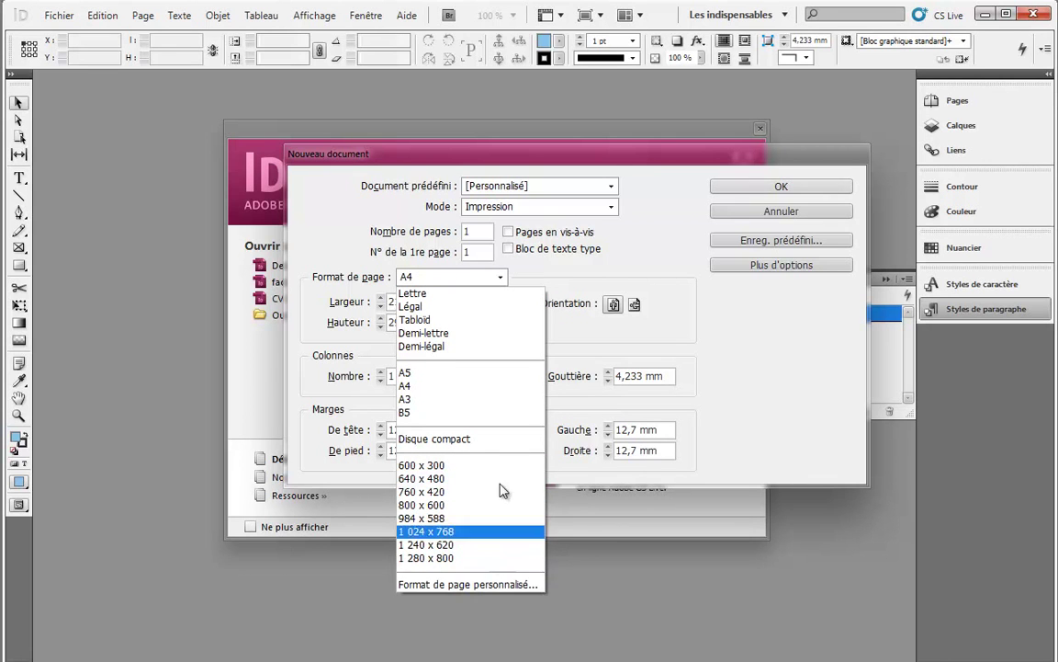
pyautogui.click(404, 279)
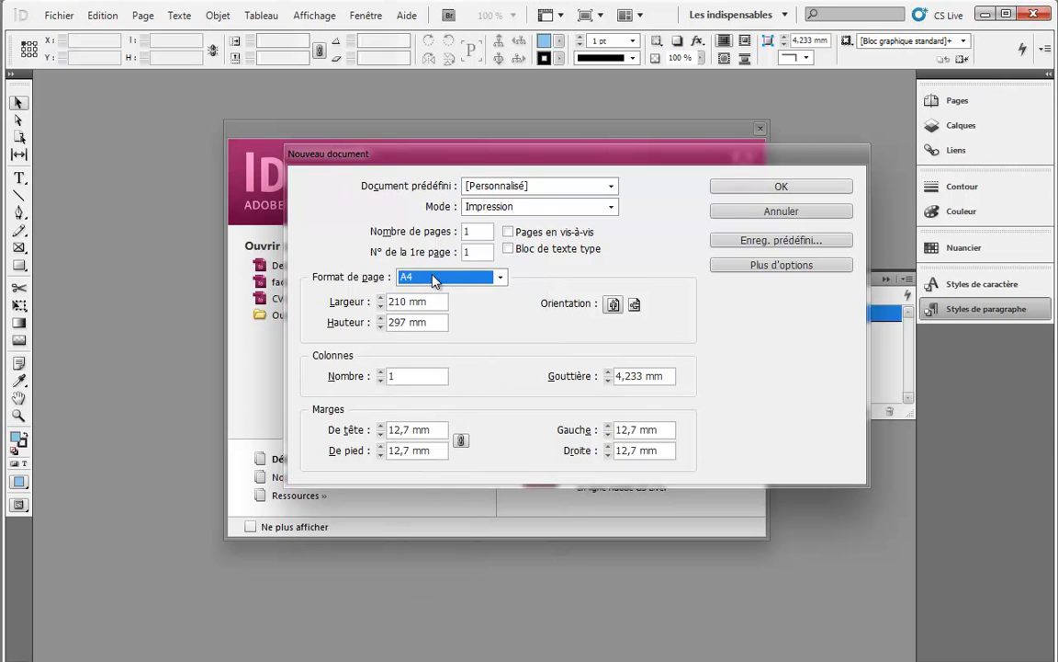
pyautogui.press('Tab')
# Step: Review the new document's page height, column count, margins, and its additional bleed and slug settings
pyautogui.moveTo(448, 322); pyautogui.dragTo(350, 332)
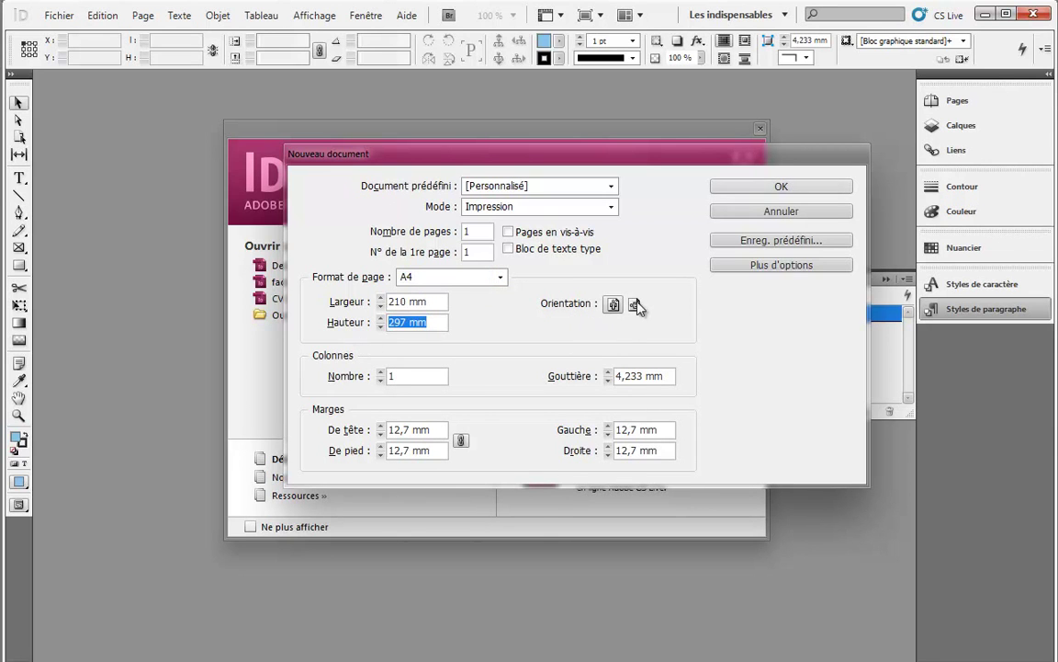
pyautogui.doubleClick(443, 376)
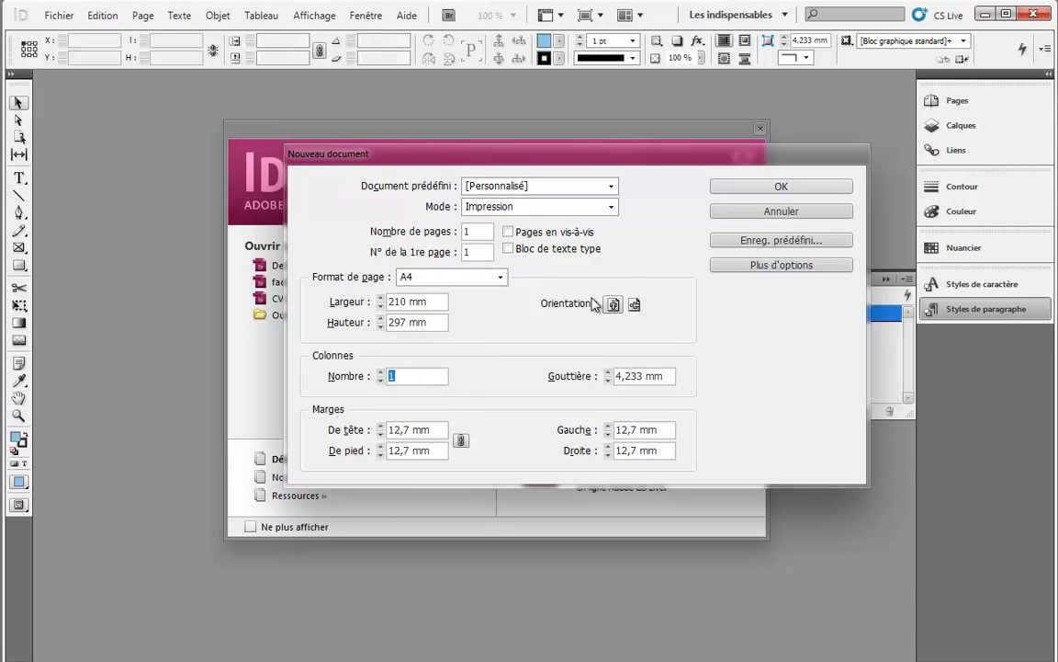
pyautogui.moveTo(439, 430); pyautogui.dragTo(315, 432)
pyautogui.moveTo(665, 430); pyautogui.dragTo(614, 430)
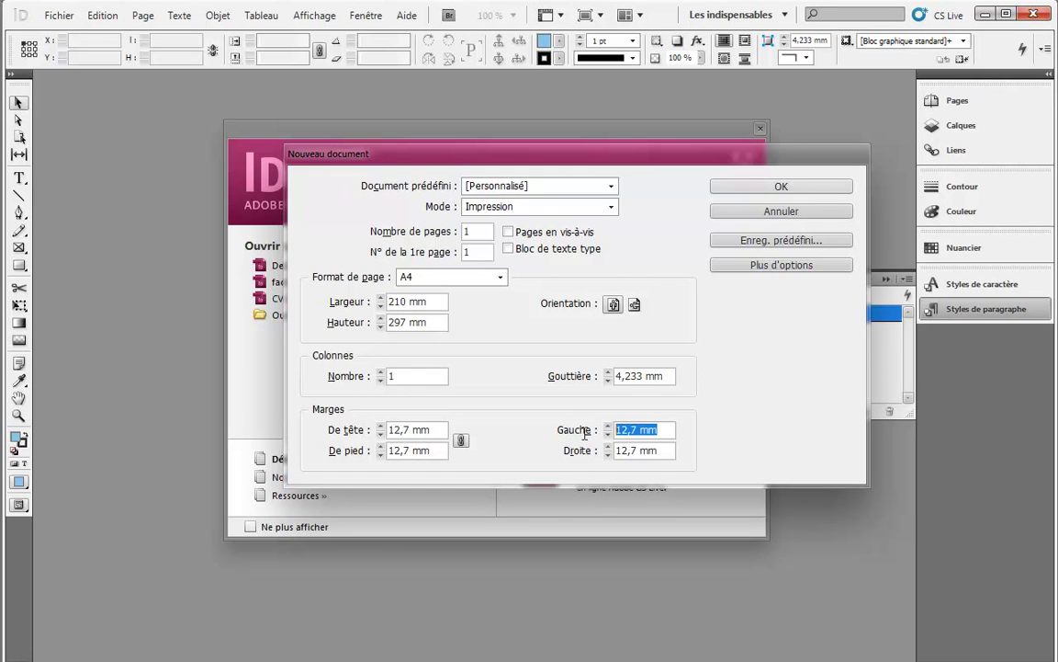
pyautogui.moveTo(406, 431); pyautogui.dragTo(377, 432)
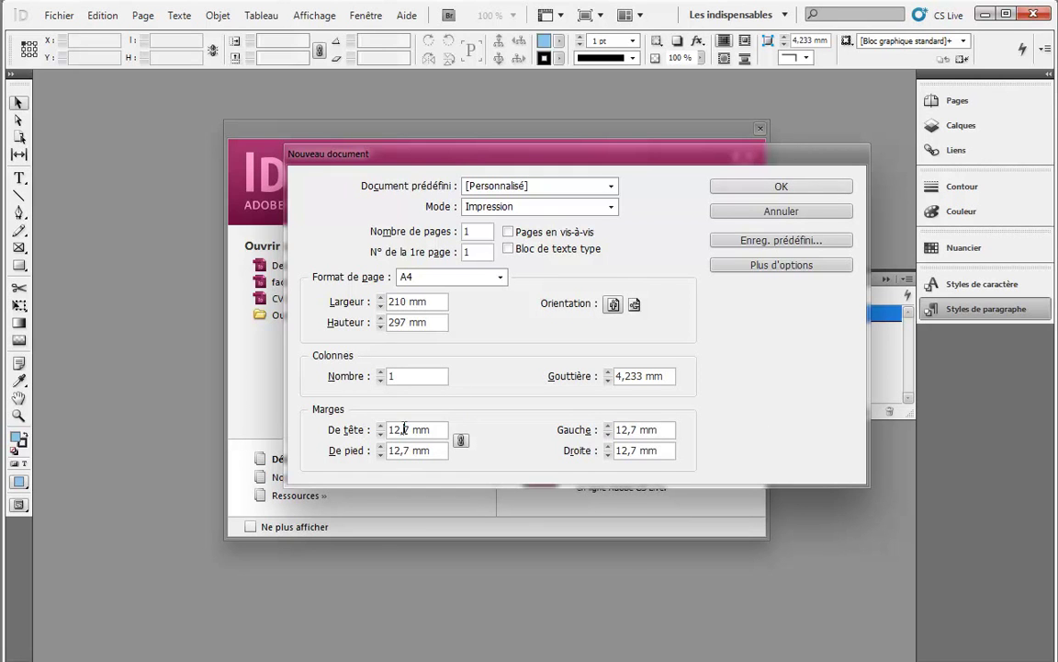
pyautogui.click(730, 264)
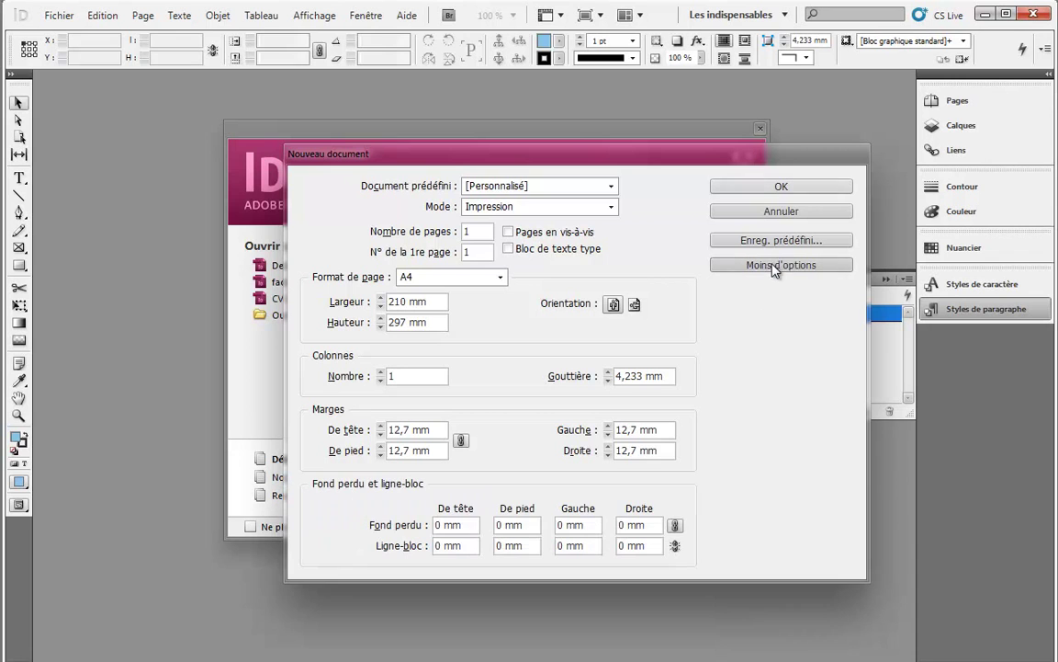
pyautogui.moveTo(470, 526); pyautogui.dragTo(420, 529)
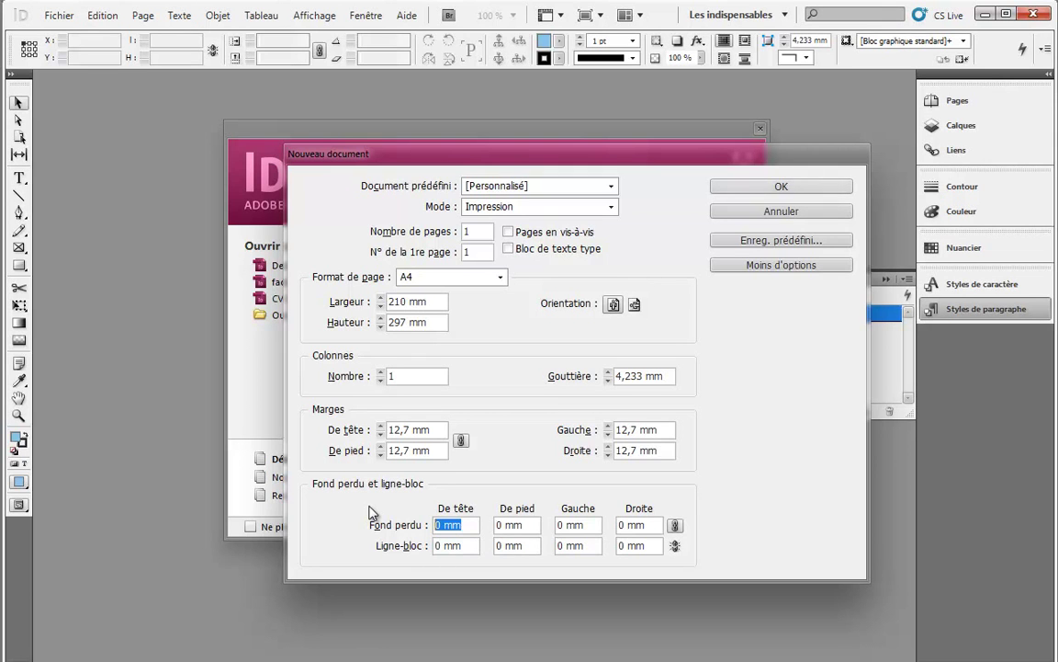
pyautogui.click(721, 264)
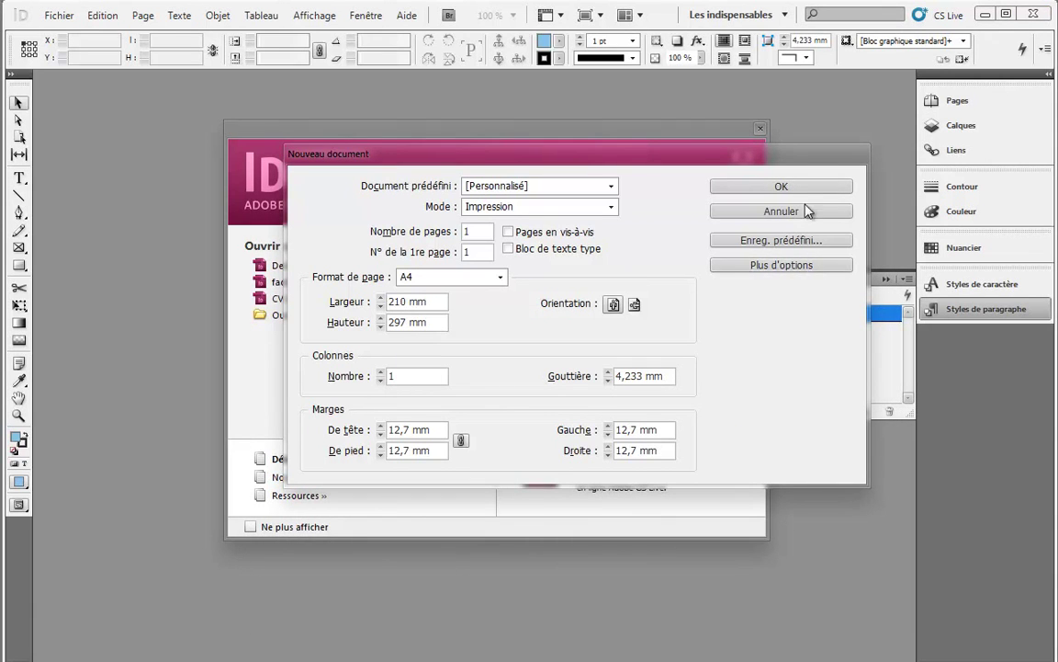
# Step: Create the document with these settings and collapse the paragraph styles panel
pyautogui.click(776, 187)
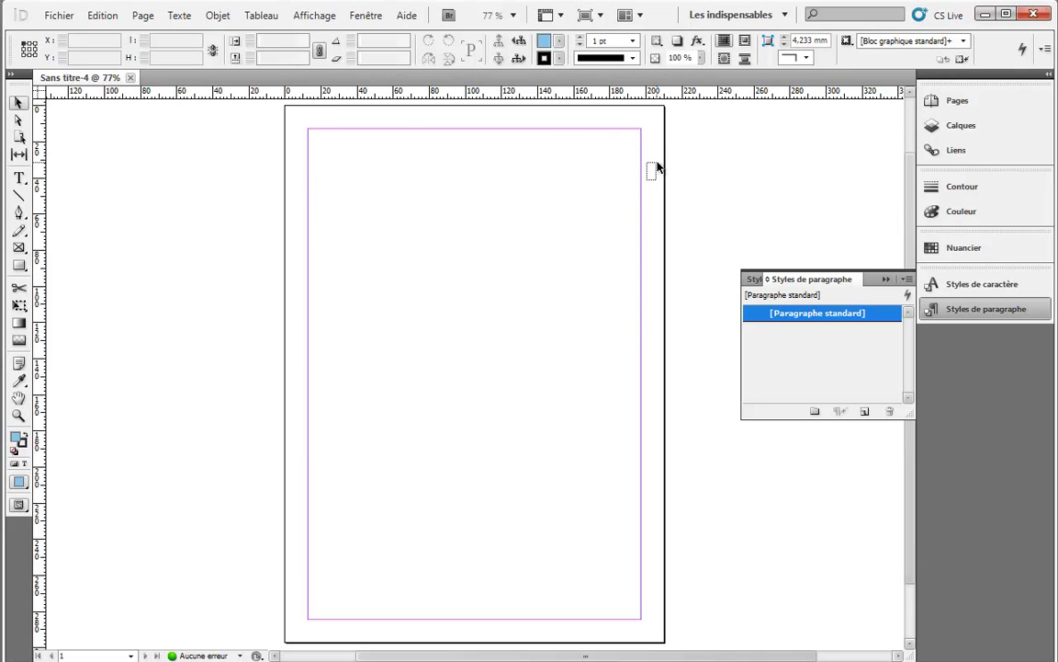
pyautogui.moveTo(643, 162); pyautogui.dragTo(663, 175)
pyautogui.click(986, 311)
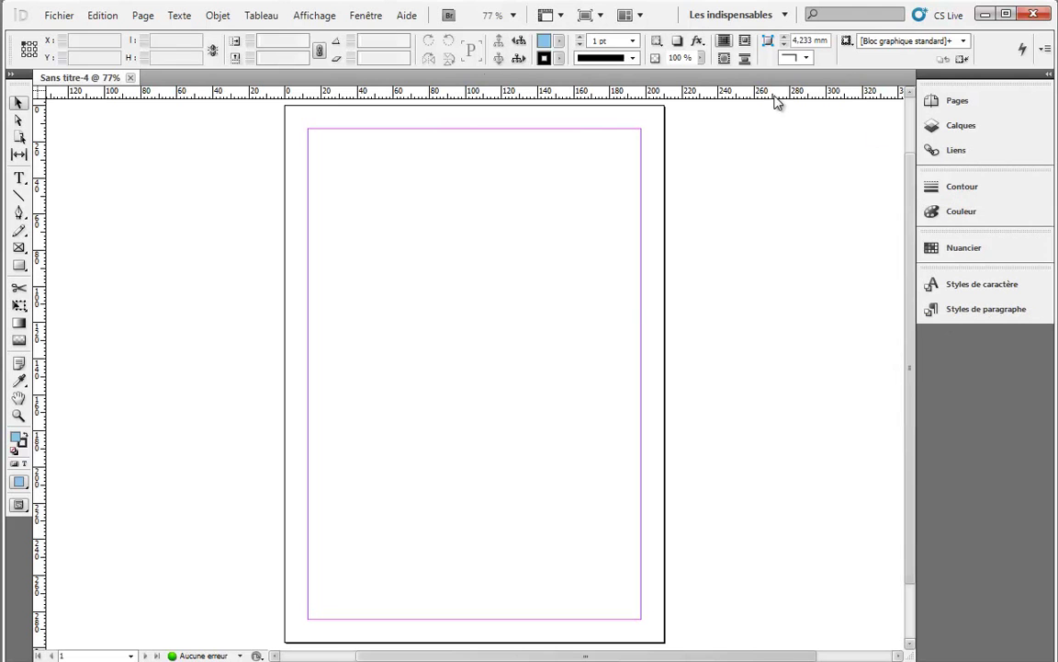
# Step: Examine the side panels, the style panels that can be shown, and the swatches in the Nuancier
pyautogui.click(967, 197)
pyautogui.click(966, 196)
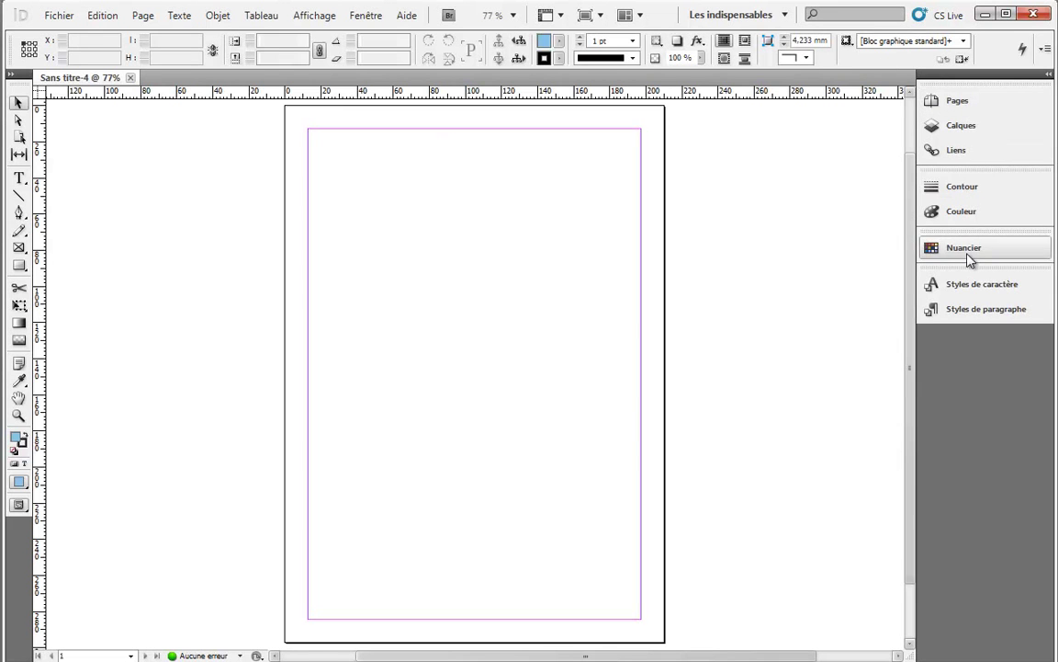
pyautogui.click(358, 18)
pyautogui.click(362, 18)
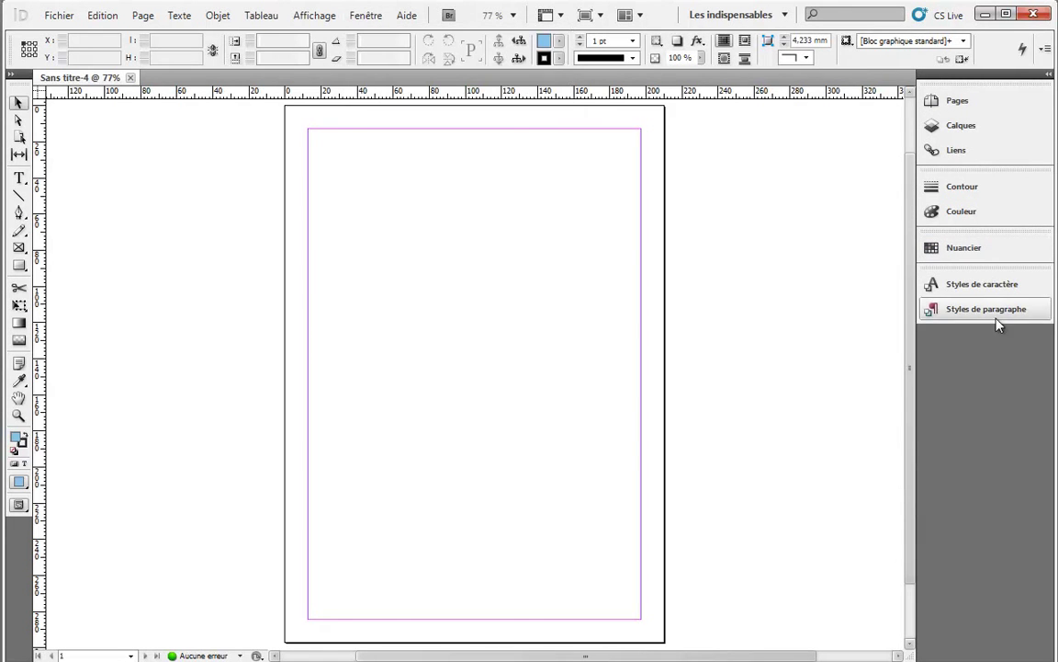
pyautogui.click(364, 16)
pyautogui.moveTo(404, 366)
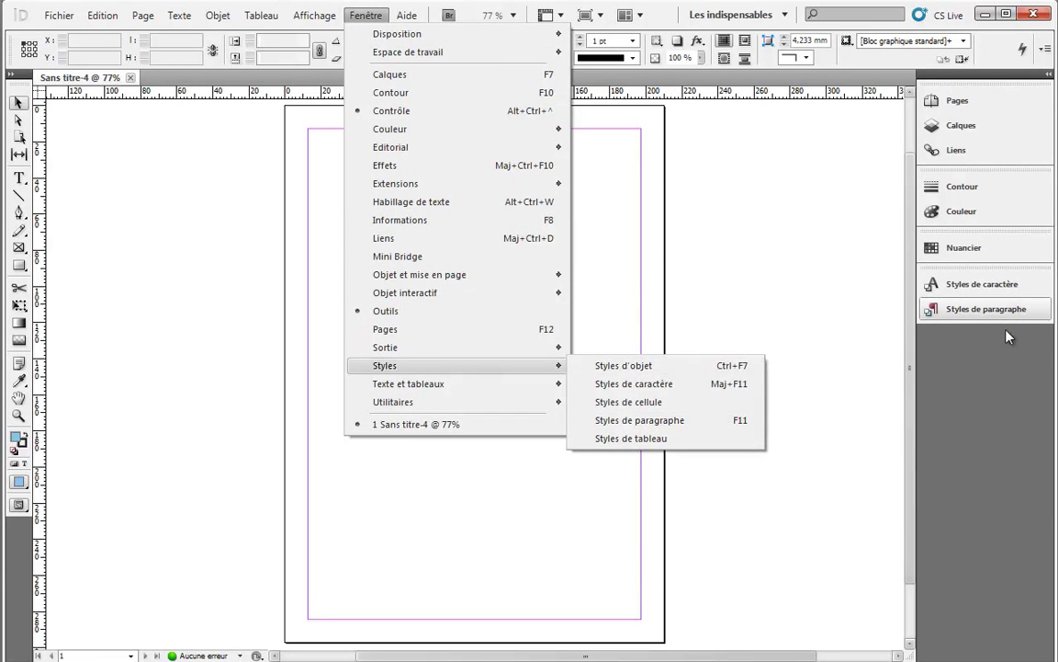
pyautogui.click(1000, 363)
pyautogui.click(964, 247)
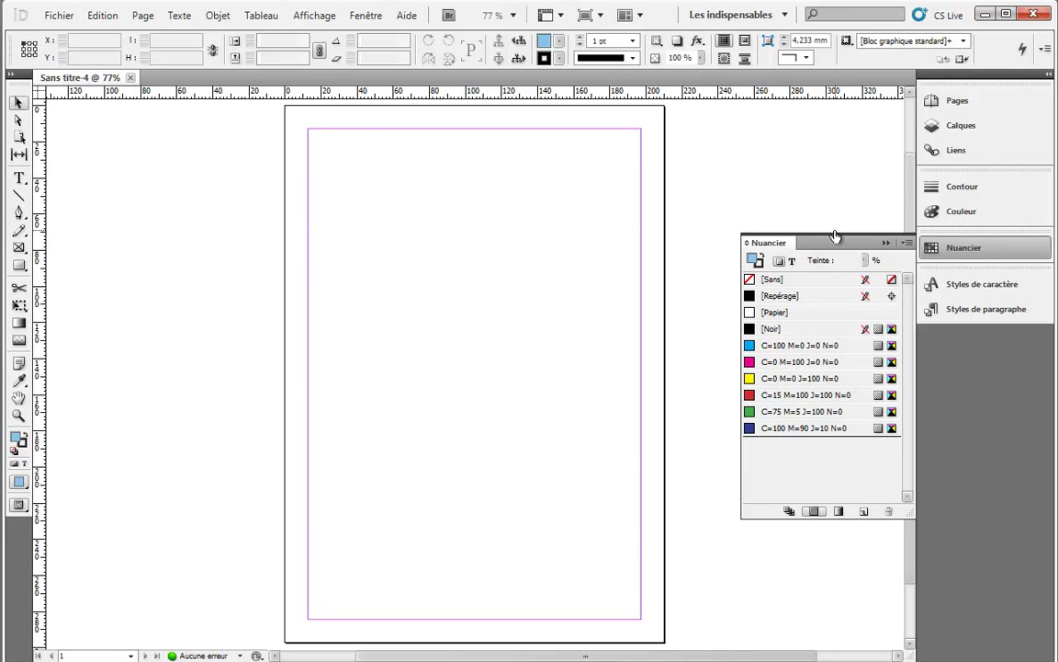
pyautogui.click(950, 252)
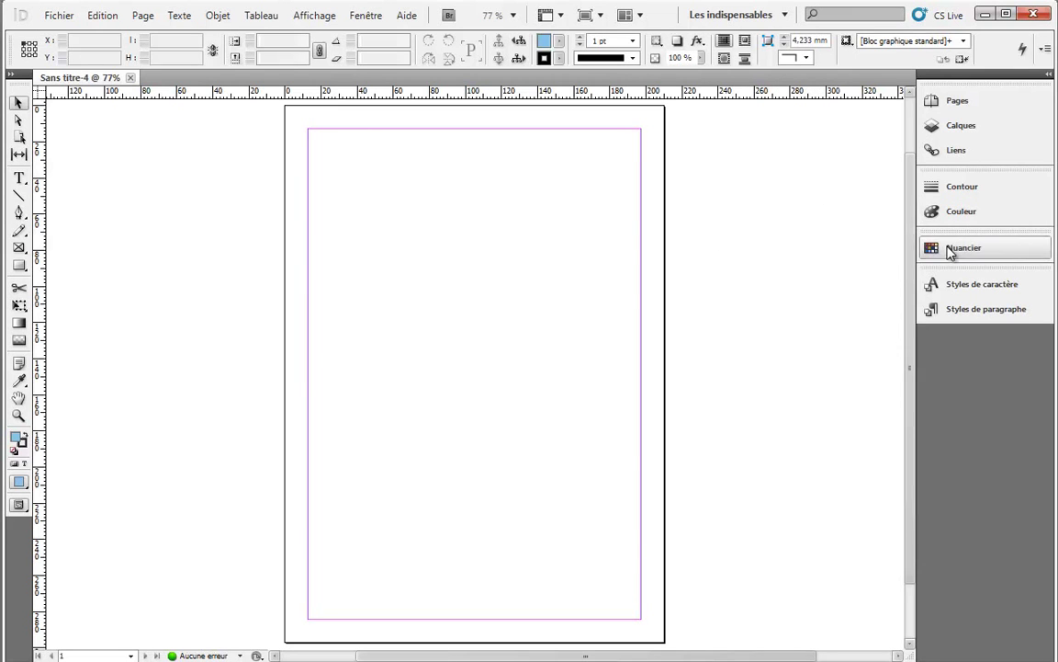
# Step: Look through the character and paragraph styles panels and leave the paragraph styles open
pyautogui.click(931, 284)
pyautogui.click(928, 307)
pyautogui.click(923, 288)
pyautogui.click(966, 308)
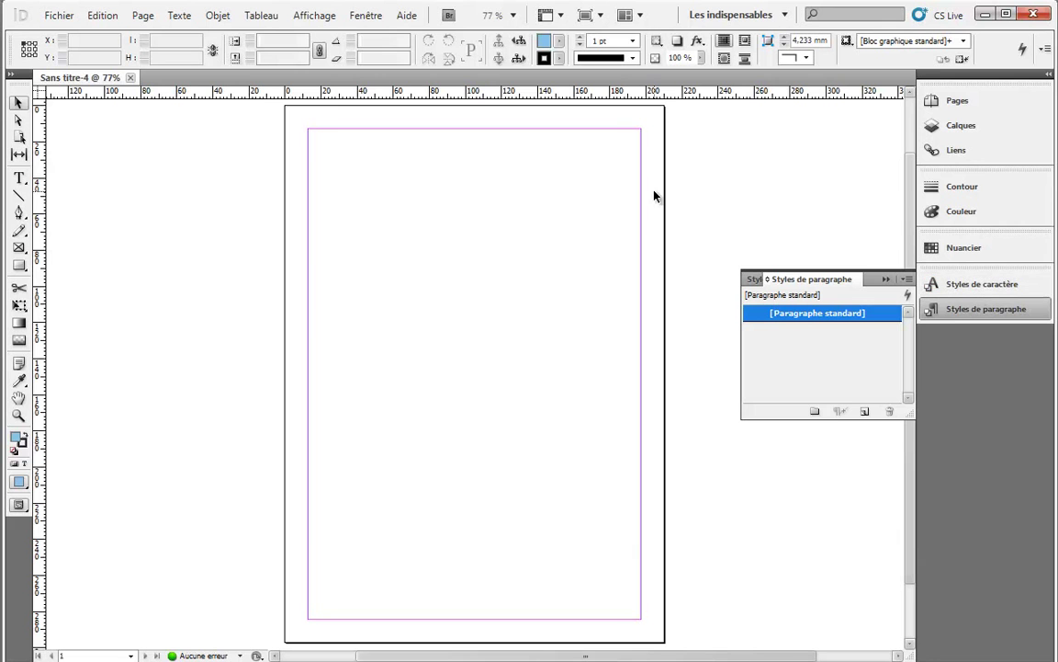
# Step: Save the document as CV.indd in the CV folder inside Sites > Tuto on drive D
pyautogui.hotkey('ctrl', 's')
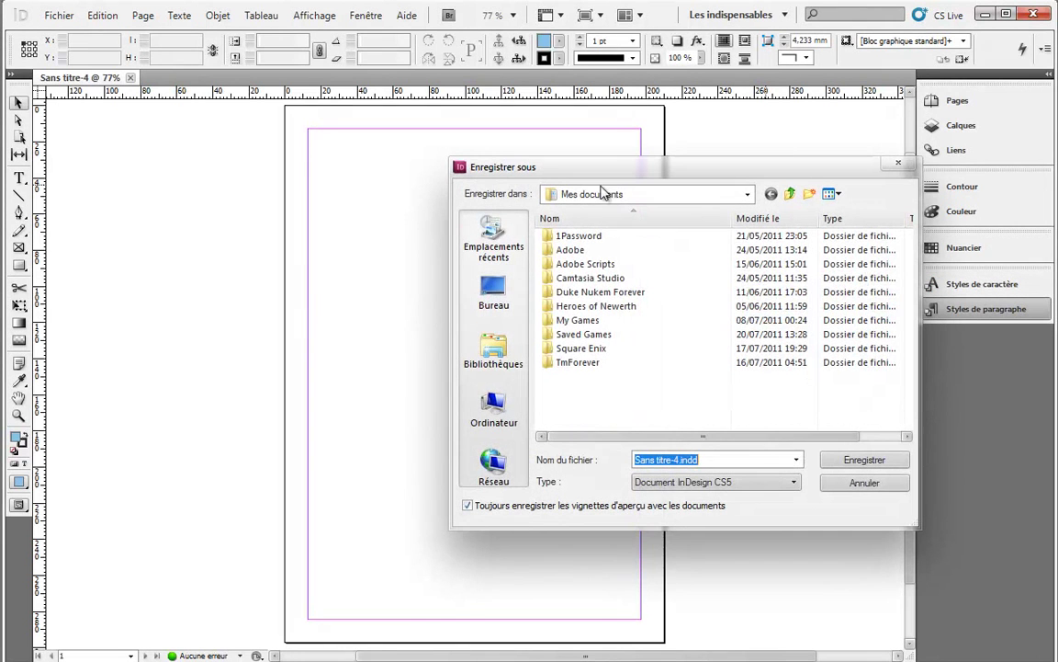
pyautogui.click(494, 409)
pyautogui.doubleClick(740, 241)
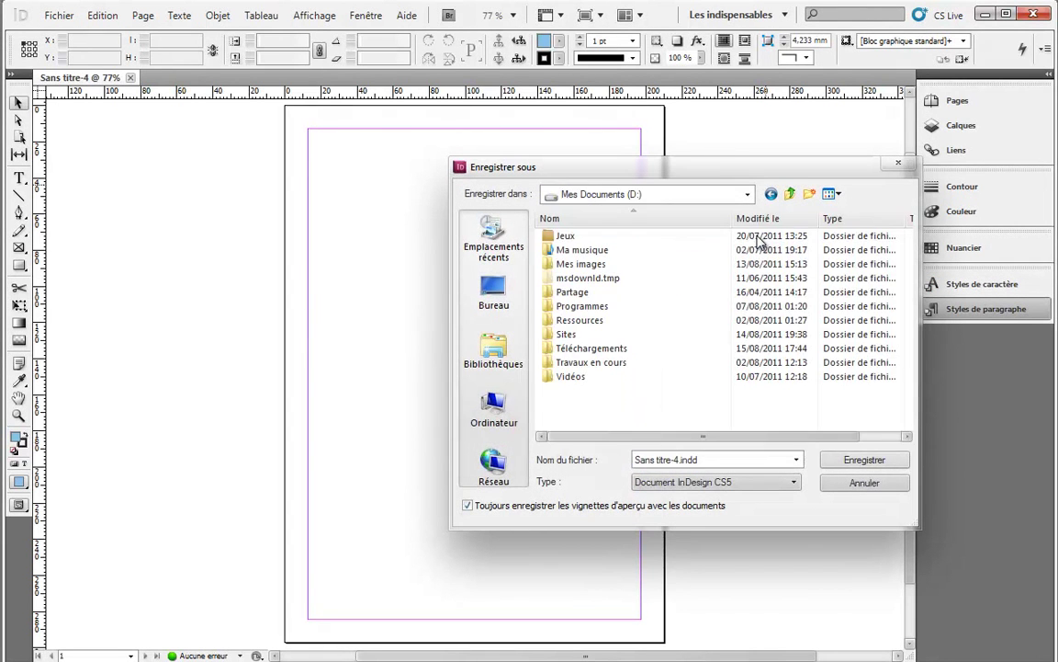
pyautogui.doubleClick(567, 335)
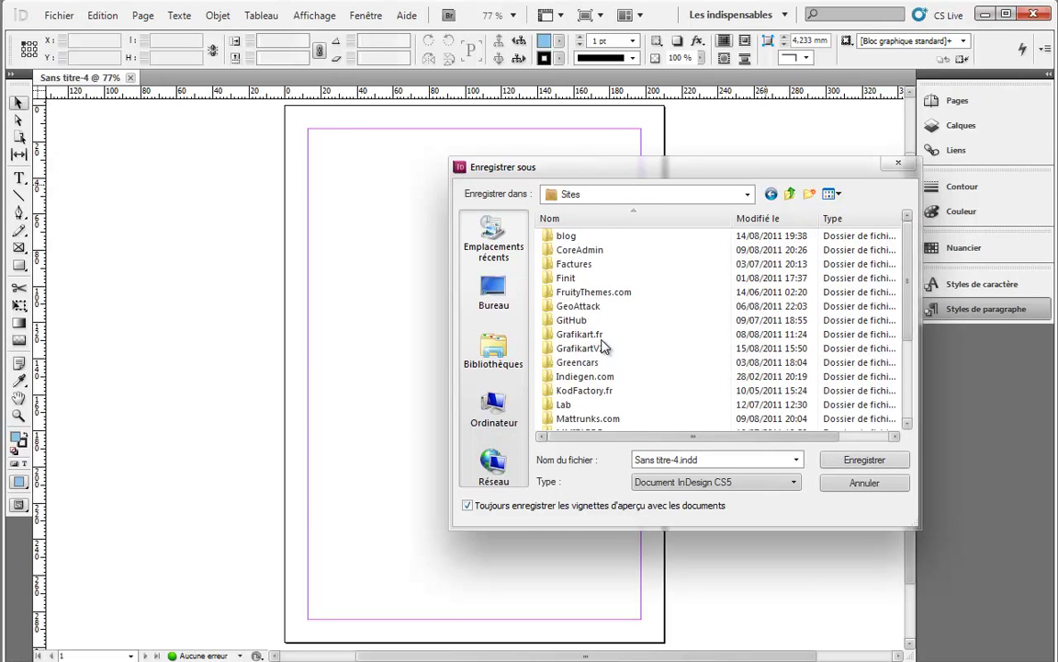
pyautogui.scroll(-3, 606, 348)
pyautogui.doubleClick(567, 363)
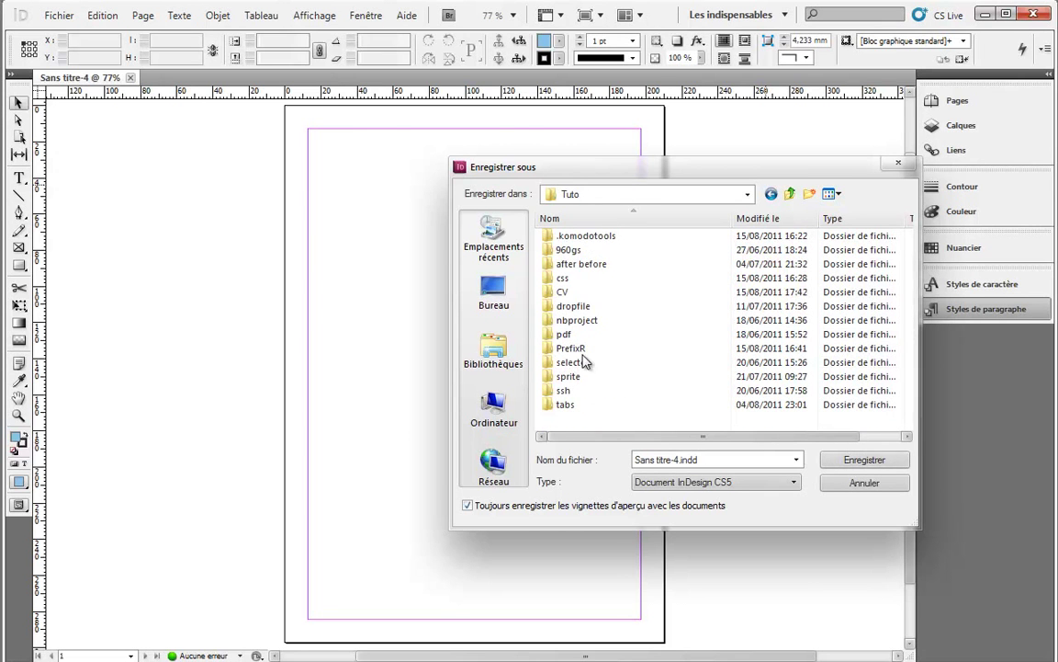
pyautogui.doubleClick(564, 292)
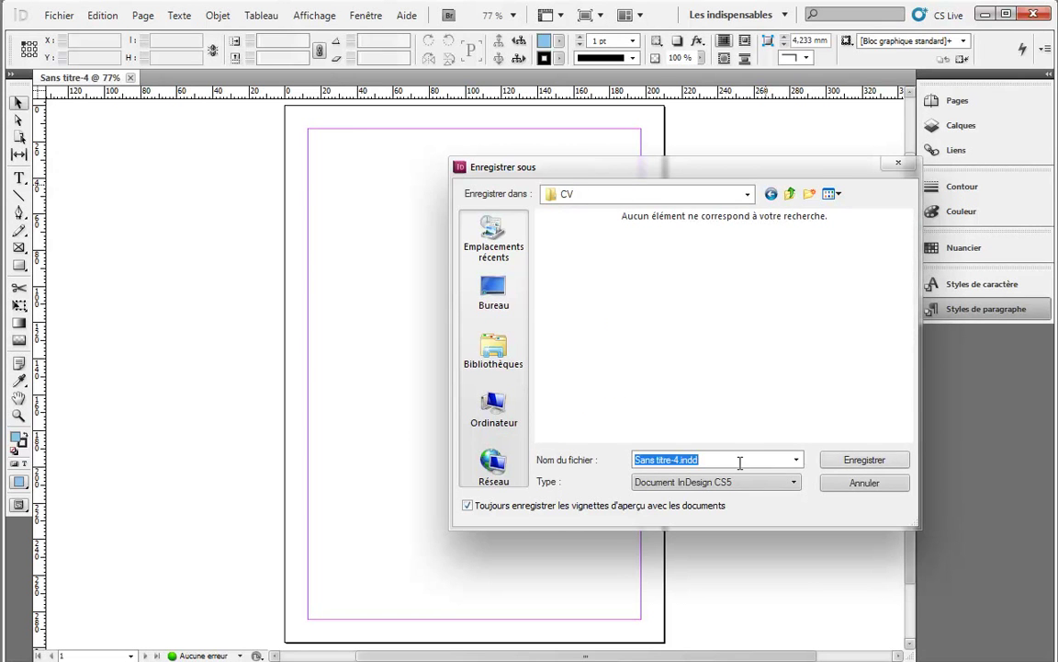
pyautogui.write('cv')
pyautogui.press('Return')
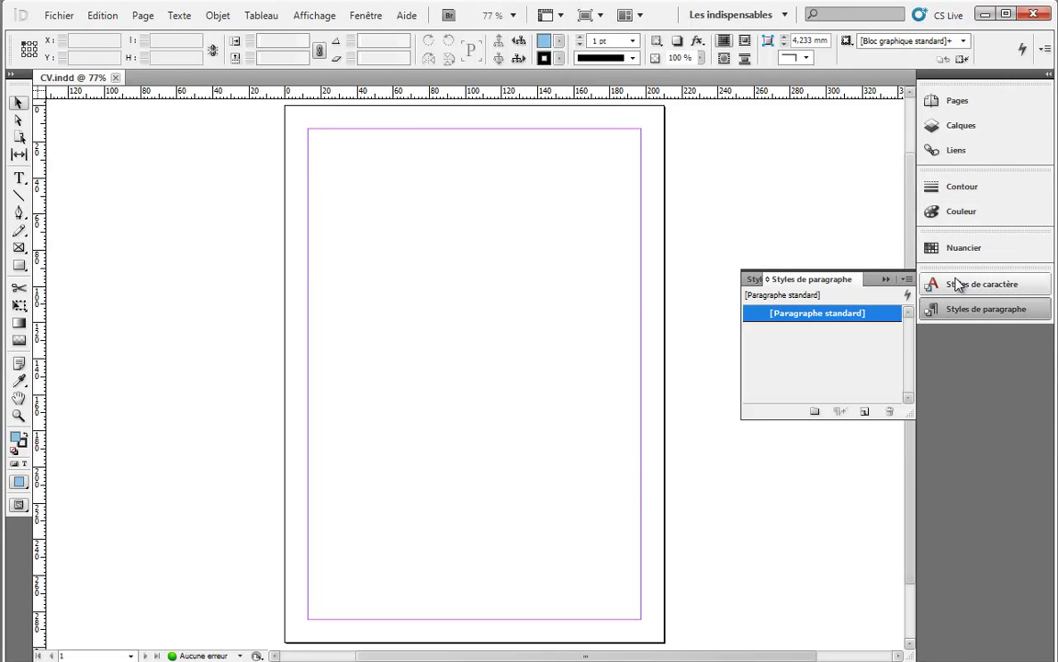
# Step: Draw a text frame about 170 by 65 mm near the top of the page and fill it with "azeaze"
pyautogui.click(19, 177)
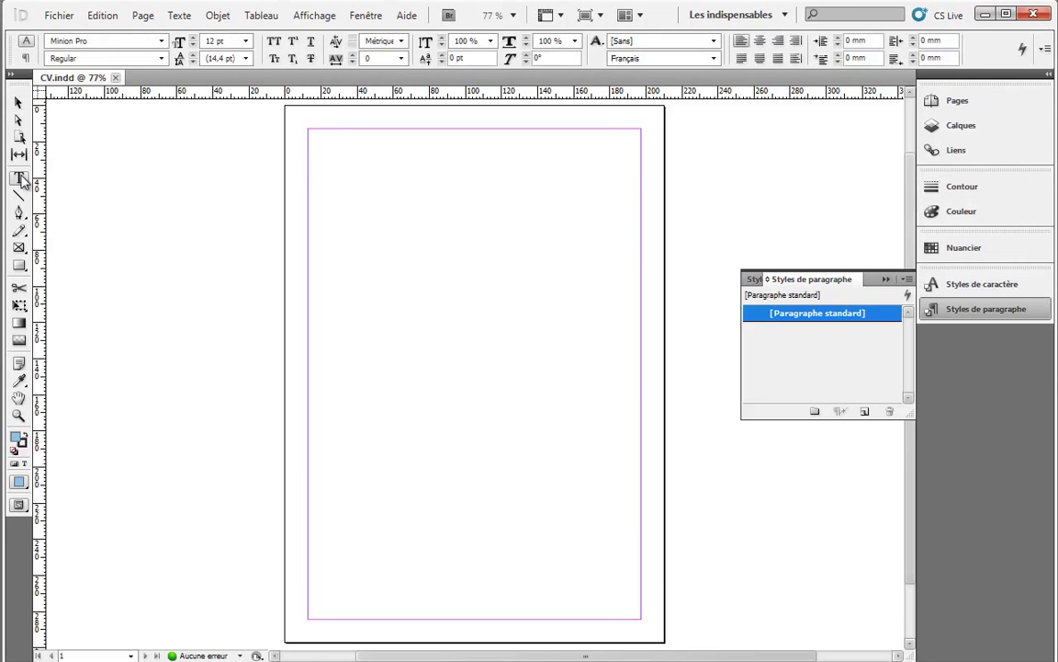
pyautogui.moveTo(330, 143); pyautogui.dragTo(639, 261)
pyautogui.write('azeaze')
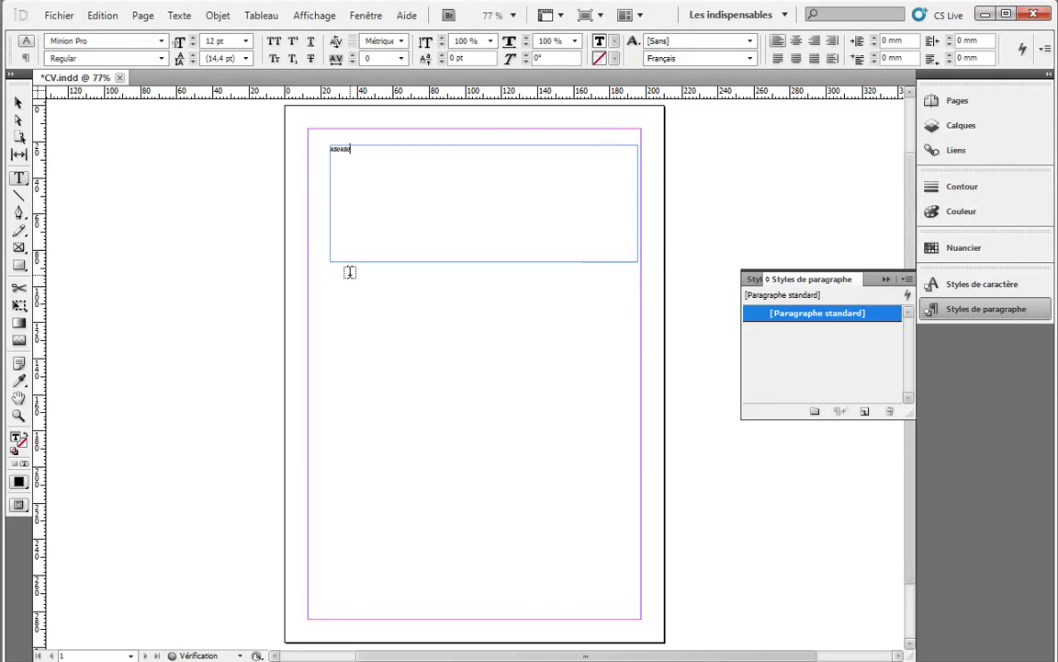
pyautogui.click(19, 102)
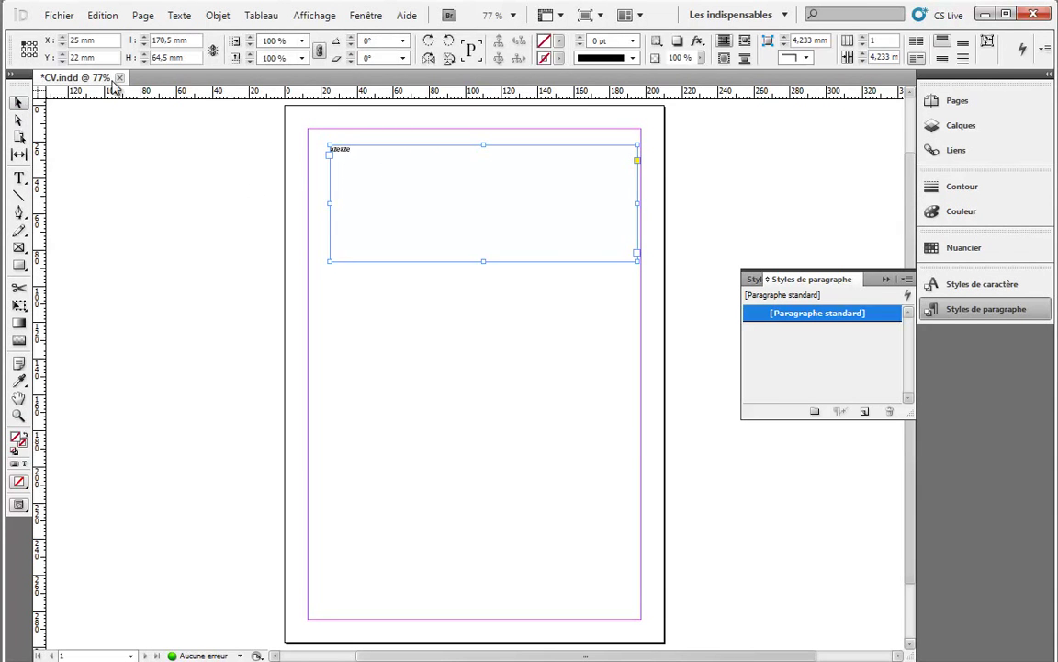
# Step: Set the font family of the [Paragraphe standard] paragraph style to Arial
pyautogui.doubleClick(450, 200)
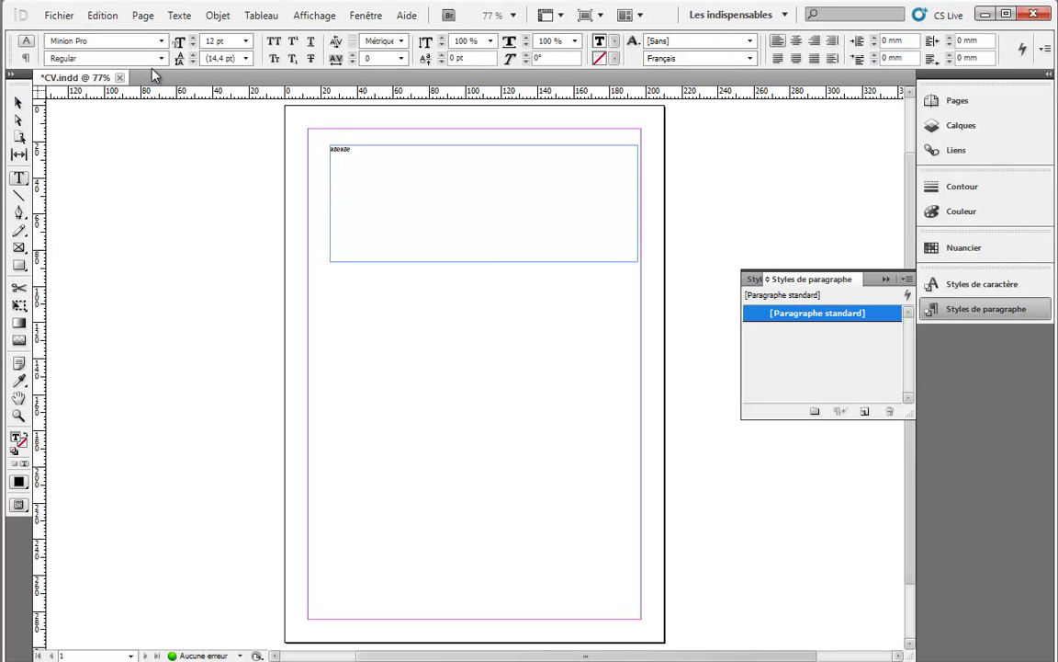
pyautogui.click(90, 55)
pyautogui.click(18, 102)
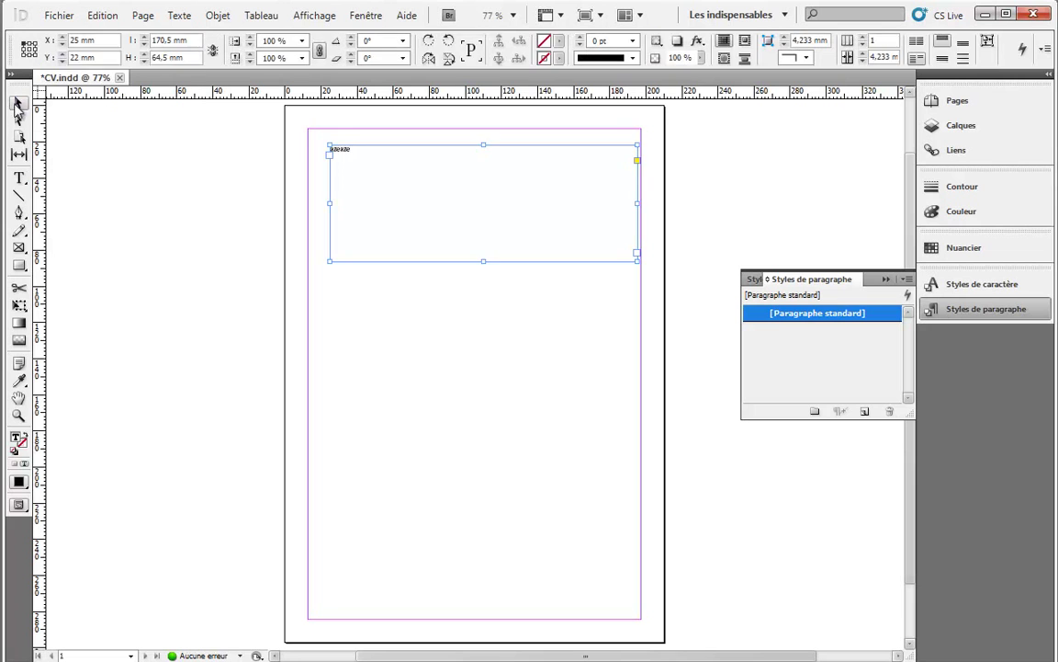
pyautogui.click(143, 164)
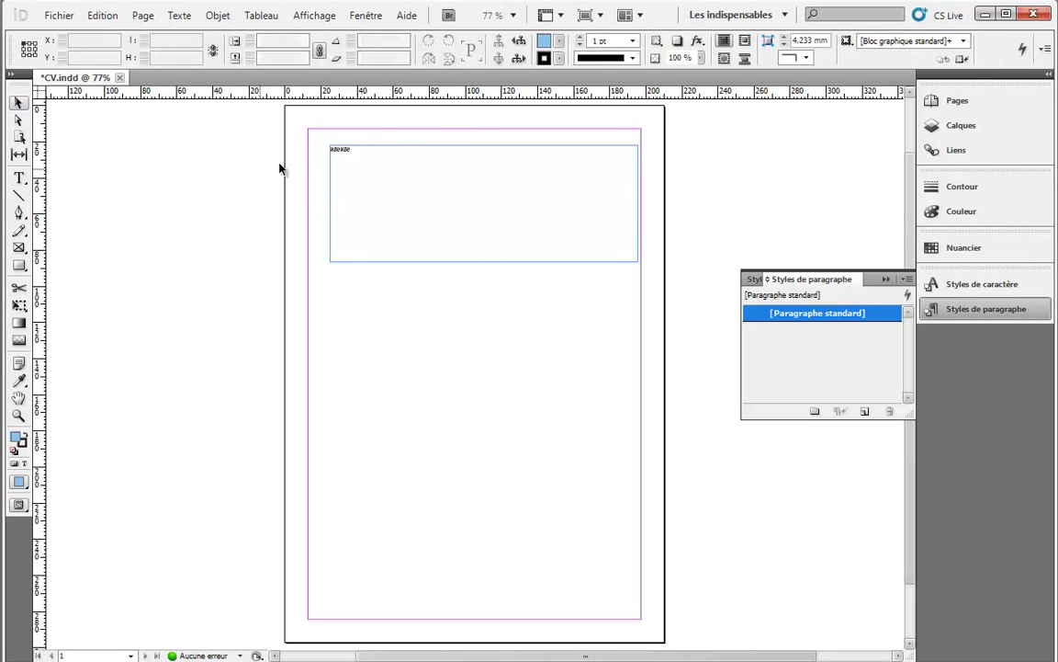
pyautogui.doubleClick(848, 315)
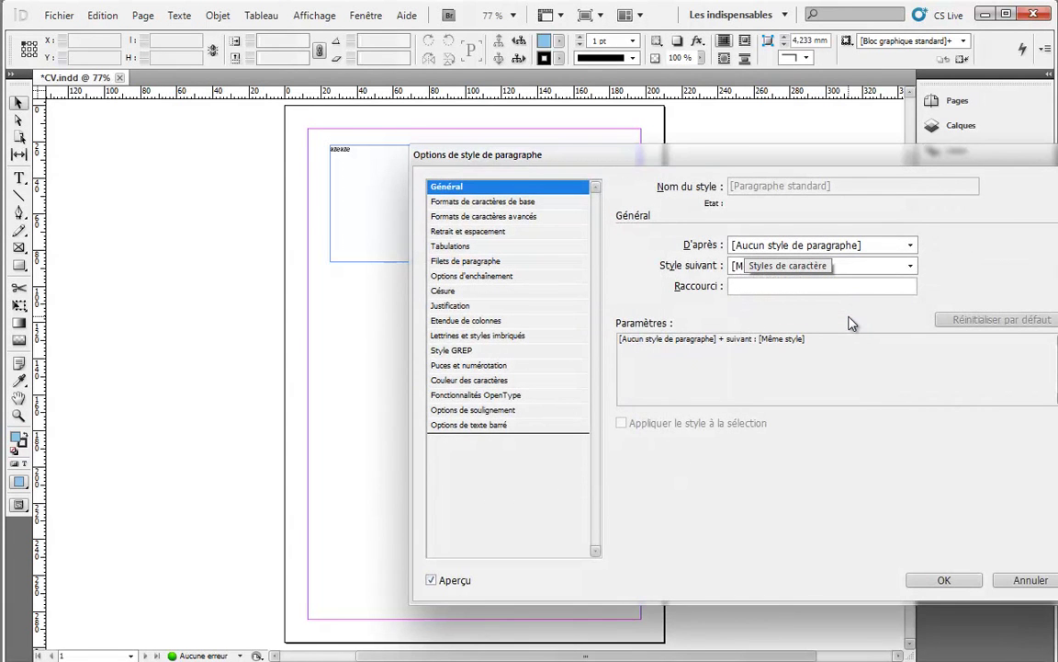
pyautogui.moveTo(692, 159); pyautogui.dragTo(744, 145)
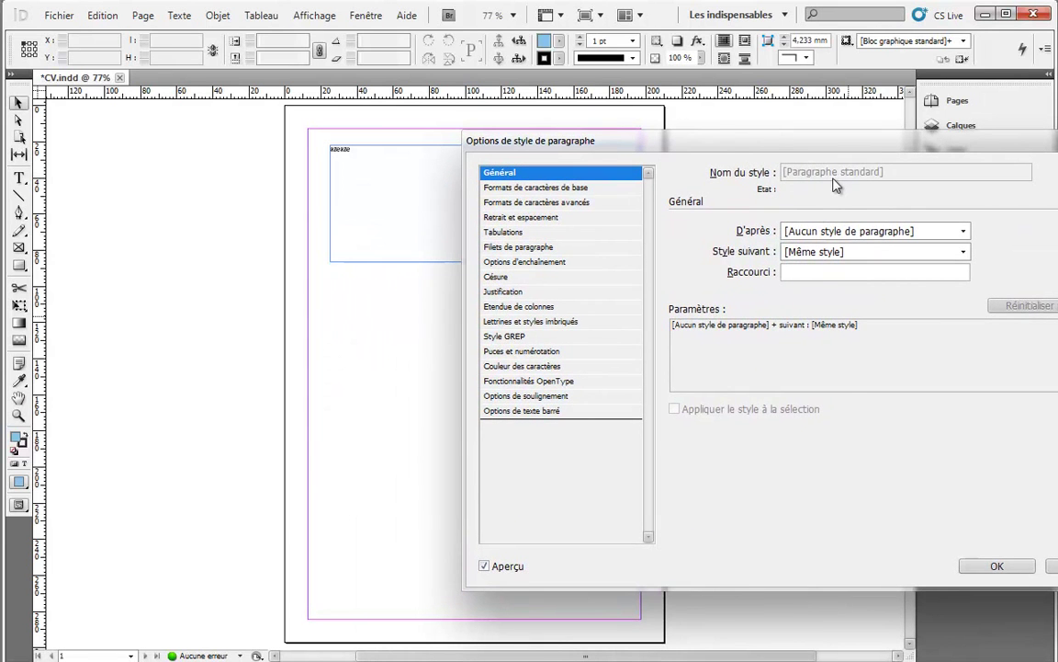
pyautogui.click(510, 567)
pyautogui.click(570, 189)
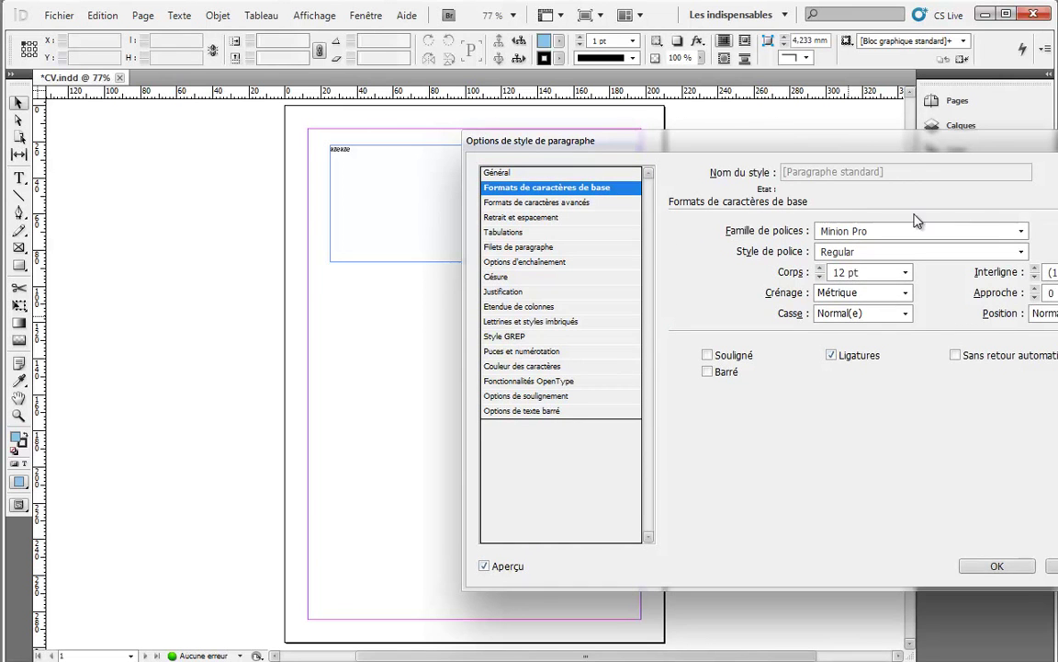
pyautogui.click(1018, 231)
pyautogui.click(928, 241)
pyautogui.write('Arial')
pyautogui.press('Return')
# Step: Examine the font applied to the "azeaze" text in its frame up close
pyautogui.press('z')
pyautogui.moveTo(371, 158); pyautogui.dragTo(707, 293)
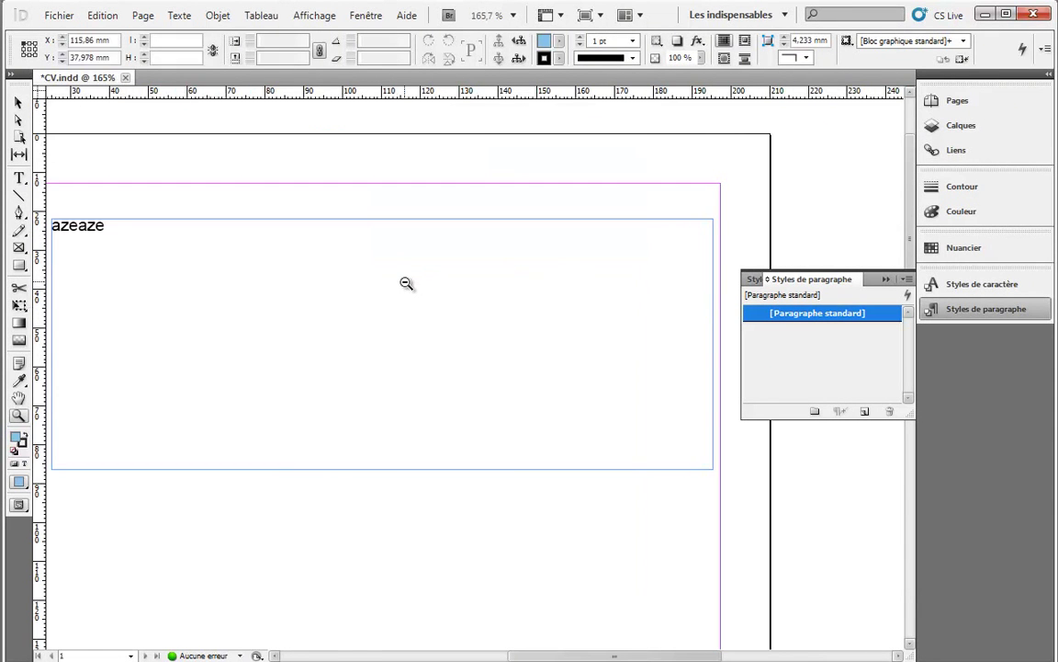
pyautogui.keyDown('alt'); pyautogui.click(406, 282); pyautogui.keyUp('alt')
pyautogui.keyDown('alt'); pyautogui.click(366, 295); pyautogui.keyUp('alt')
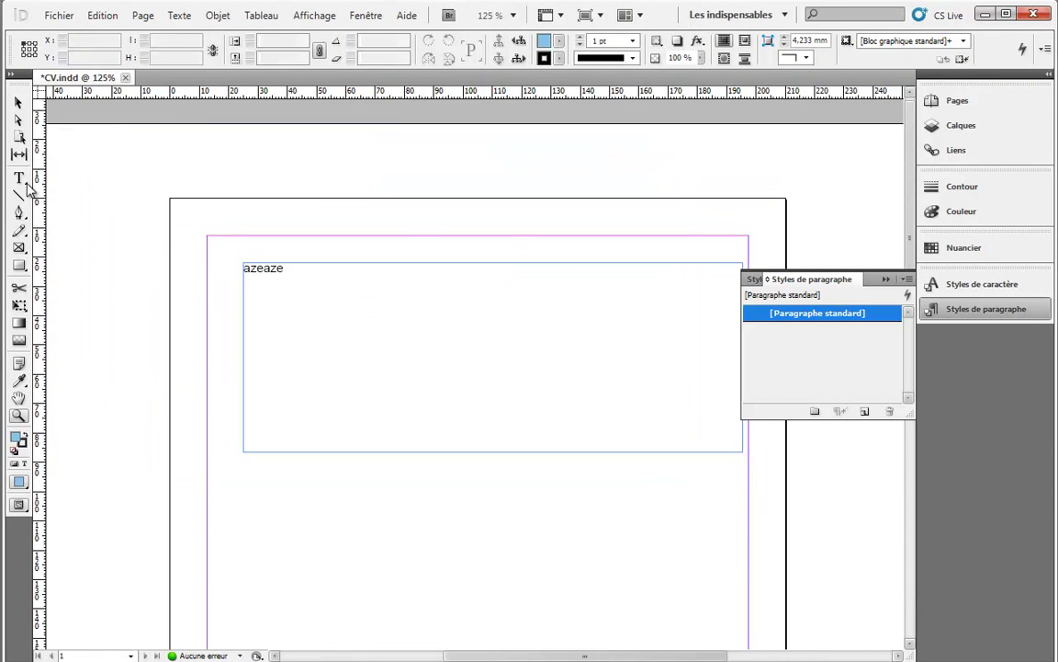
pyautogui.click(19, 102)
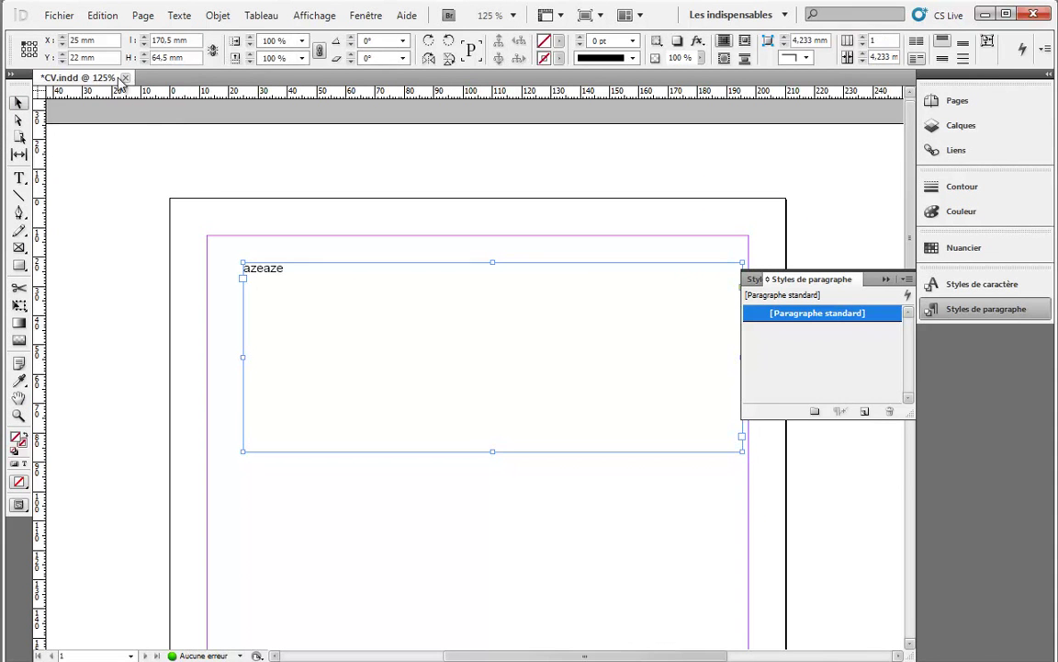
pyautogui.doubleClick(317, 274)
pyautogui.hotkey('ctrl', 'a')
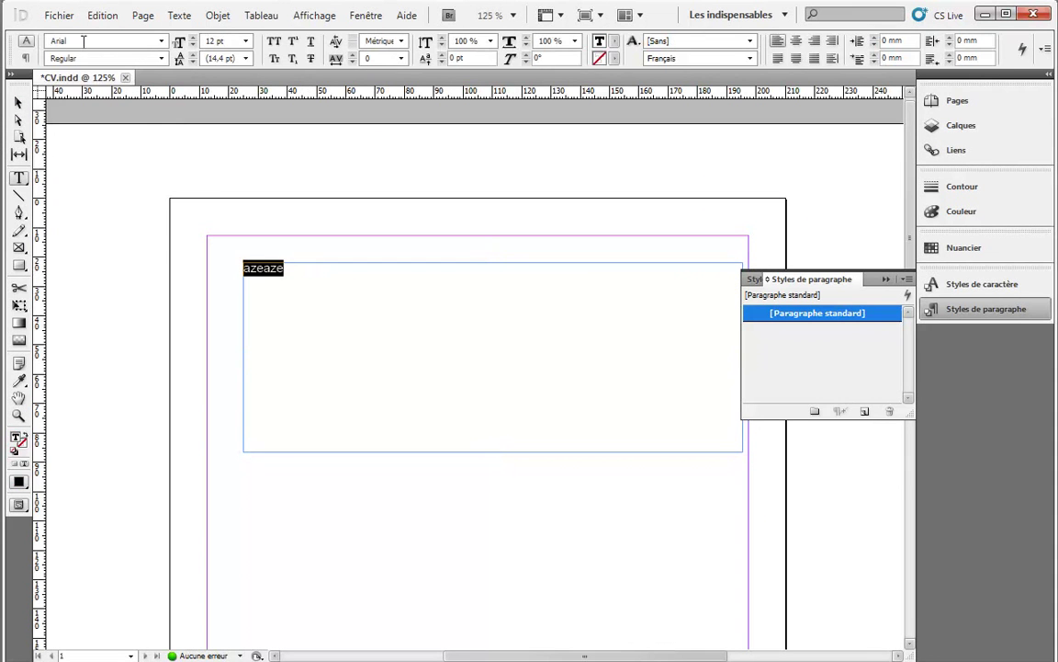
pyautogui.press('Escape')
pyautogui.click(572, 208)
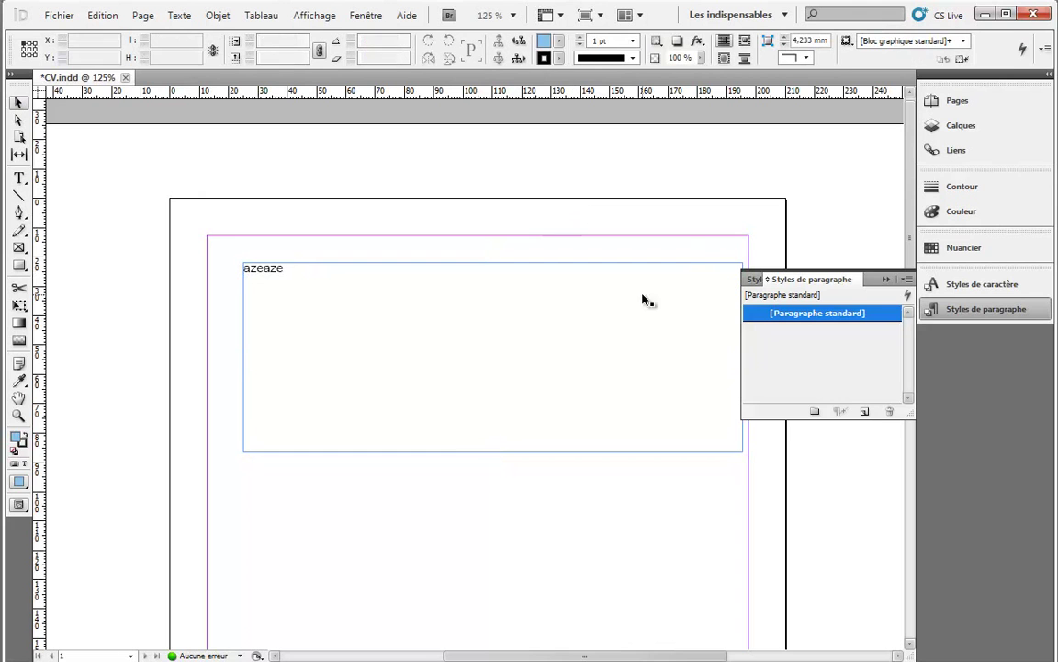
# Step: Review the basic and advanced character formats and the indent and spacing options of the [Paragraphe standard] style
pyautogui.doubleClick(808, 314)
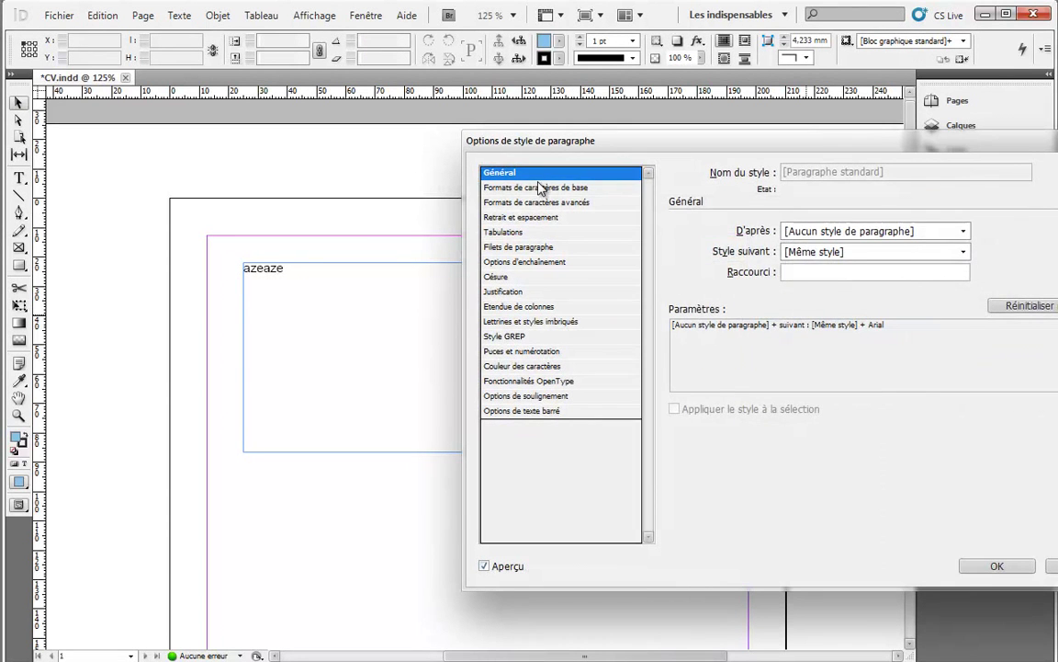
pyautogui.click(543, 186)
pyautogui.click(535, 203)
pyautogui.click(497, 217)
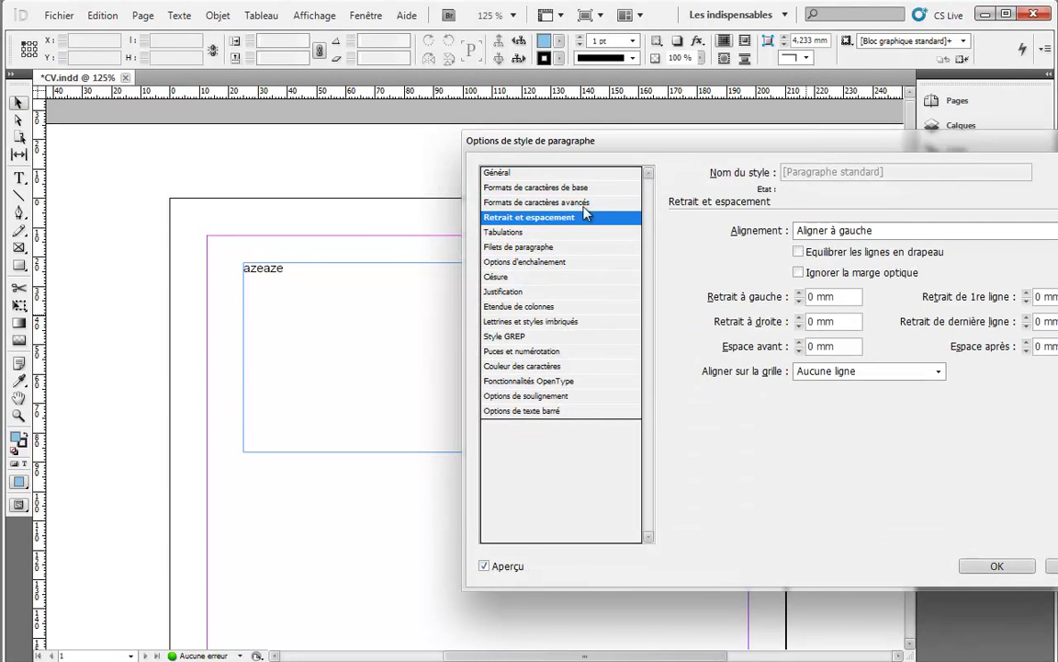
pyautogui.click(997, 566)
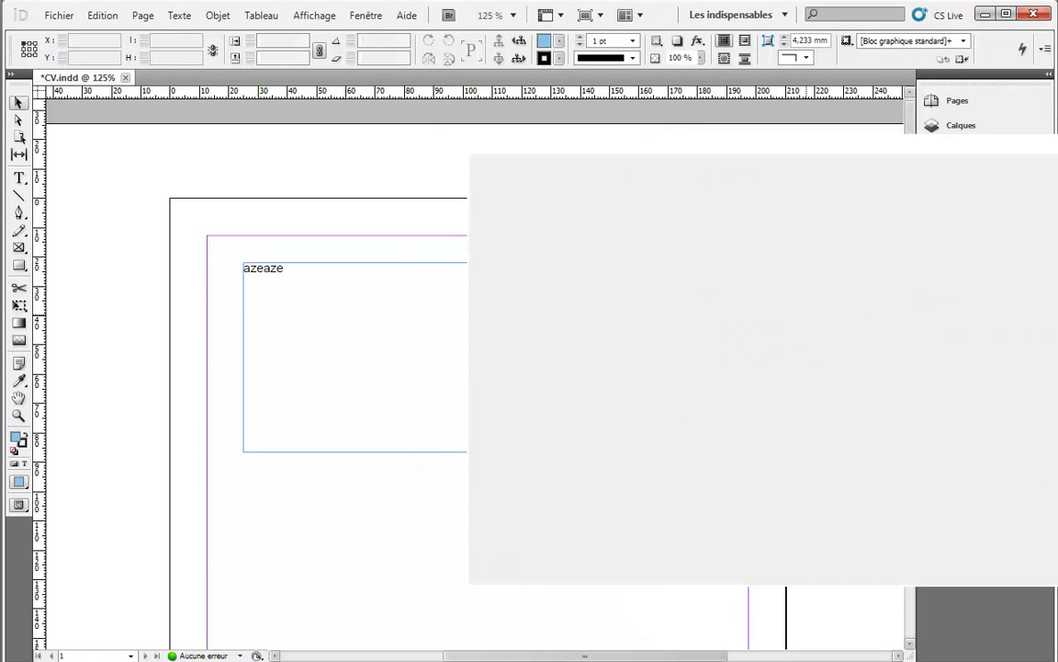
# Step: Delete the "azeaze" text frame from the page
pyautogui.click(349, 302)
pyautogui.press('Delete')
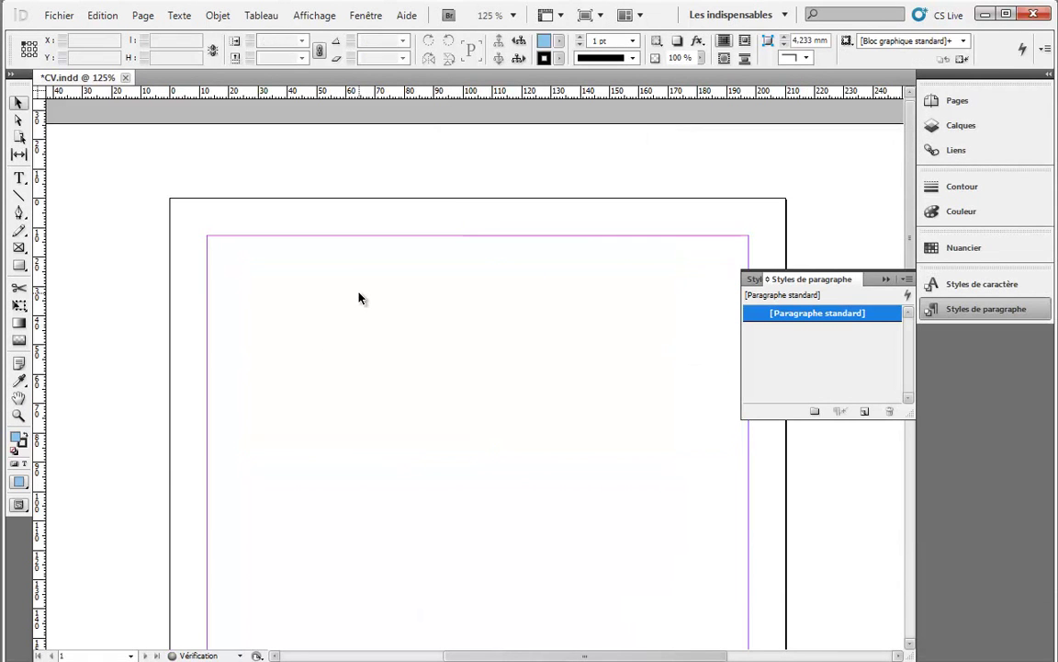
pyautogui.moveTo(411, 326); pyautogui.dragTo(357, 245)
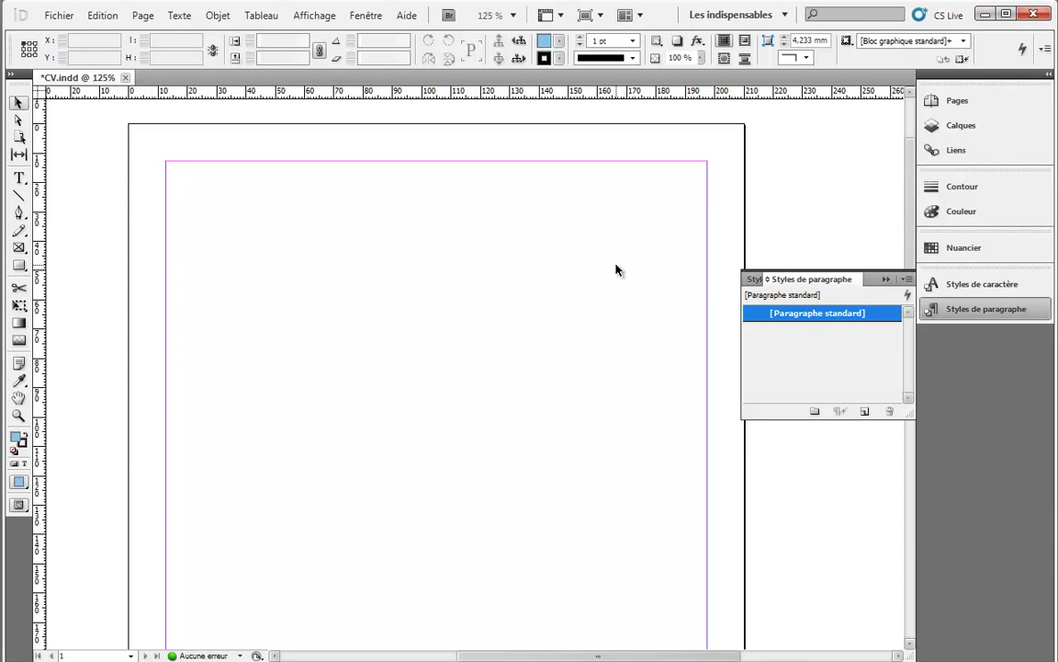
# Step: Place a text frame about 98 by 32 mm near the top of the page, at about X 49 mm, containing the CV owner's full name
pyautogui.click(19, 177)
pyautogui.moveTo(246, 196); pyautogui.dragTo(533, 288)
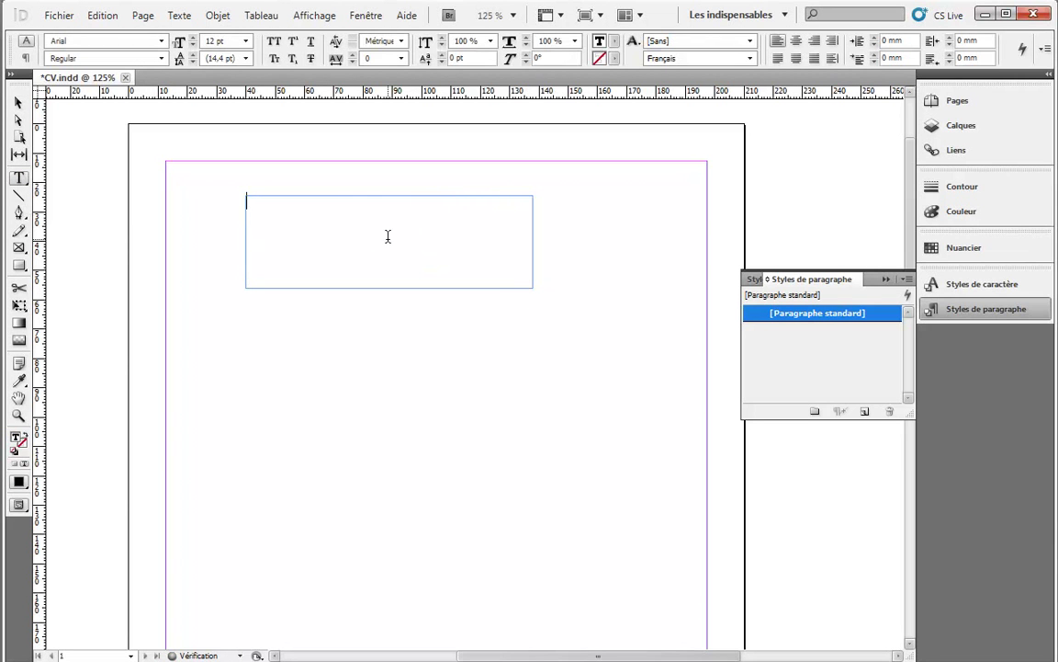
pyautogui.write('Jonatha')
pyautogui.click(19, 102)
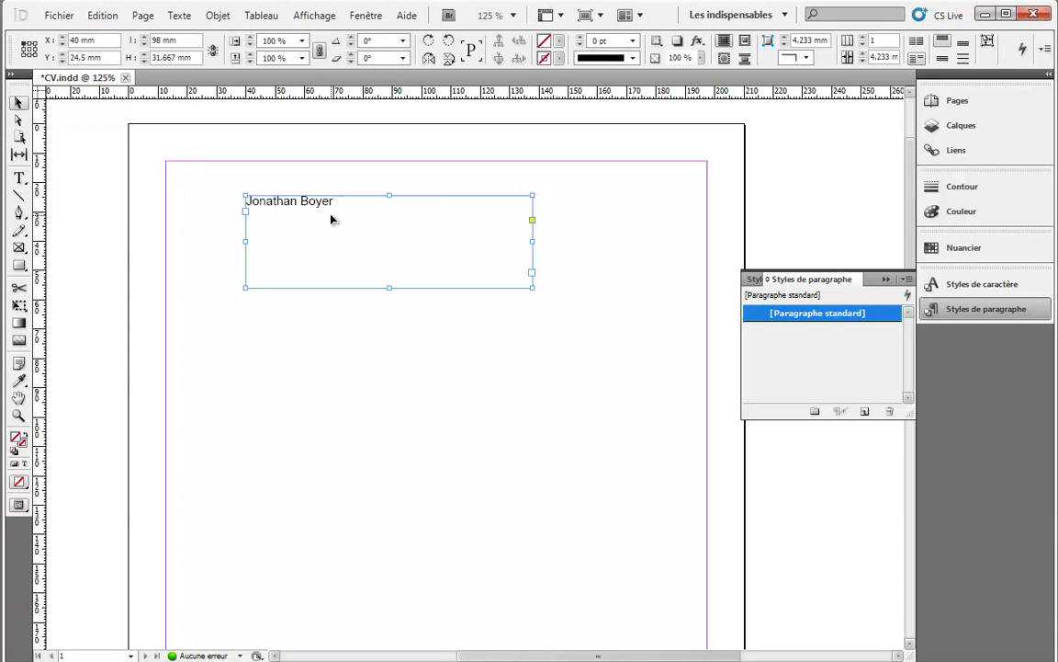
pyautogui.moveTo(332, 218); pyautogui.dragTo(359, 218)
# Step: Format the full name as Arial Bold at 24 pt
pyautogui.doubleClick(371, 203)
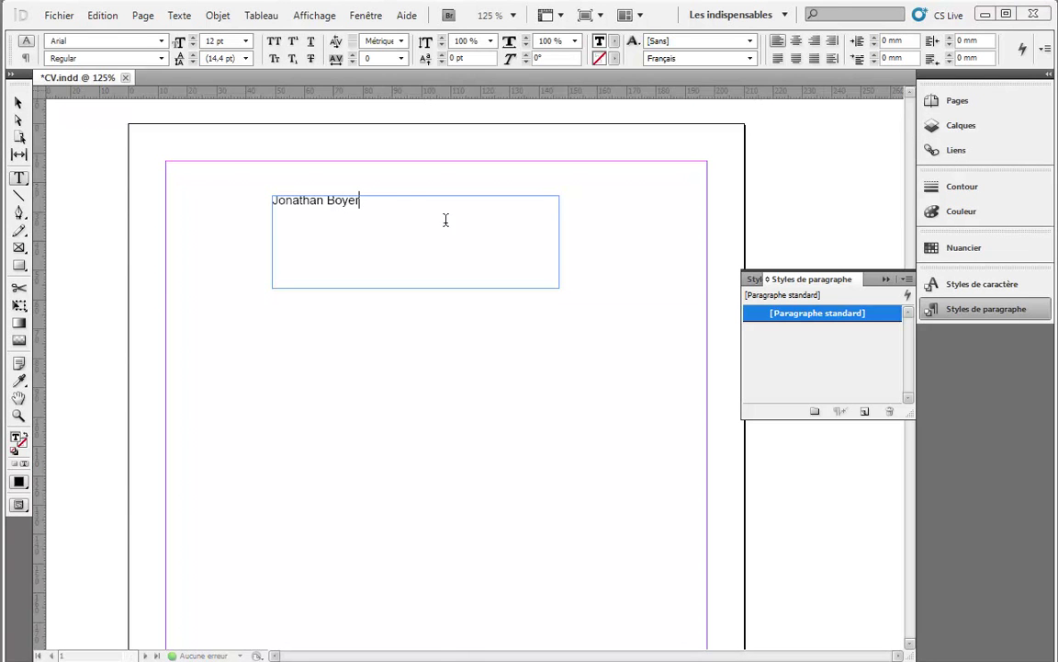
pyautogui.moveTo(392, 199); pyautogui.dragTo(261, 112)
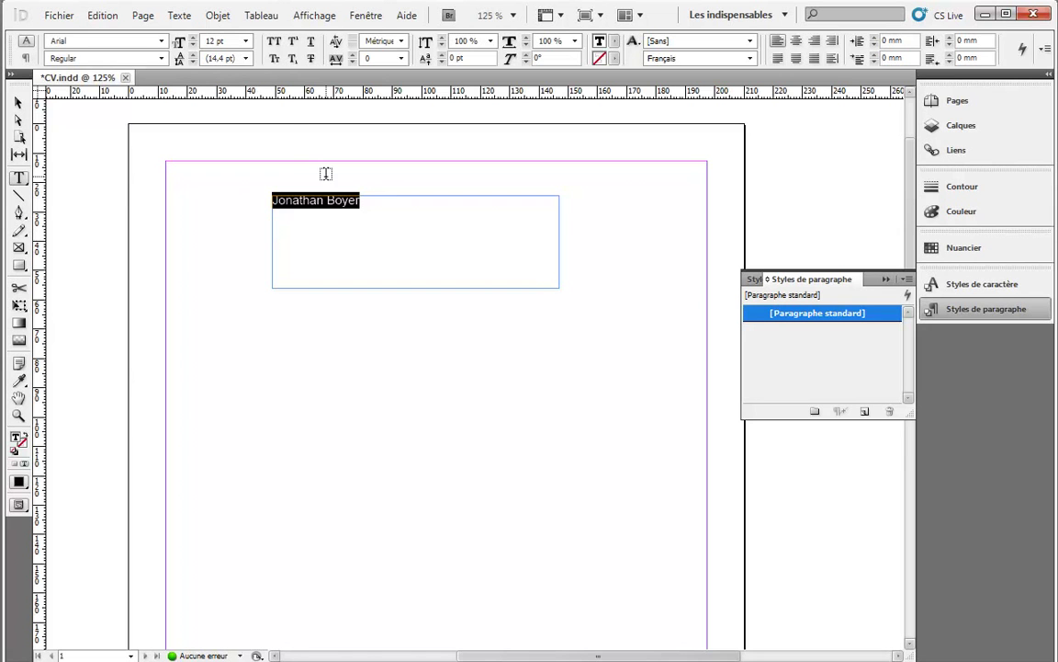
pyautogui.click(247, 41)
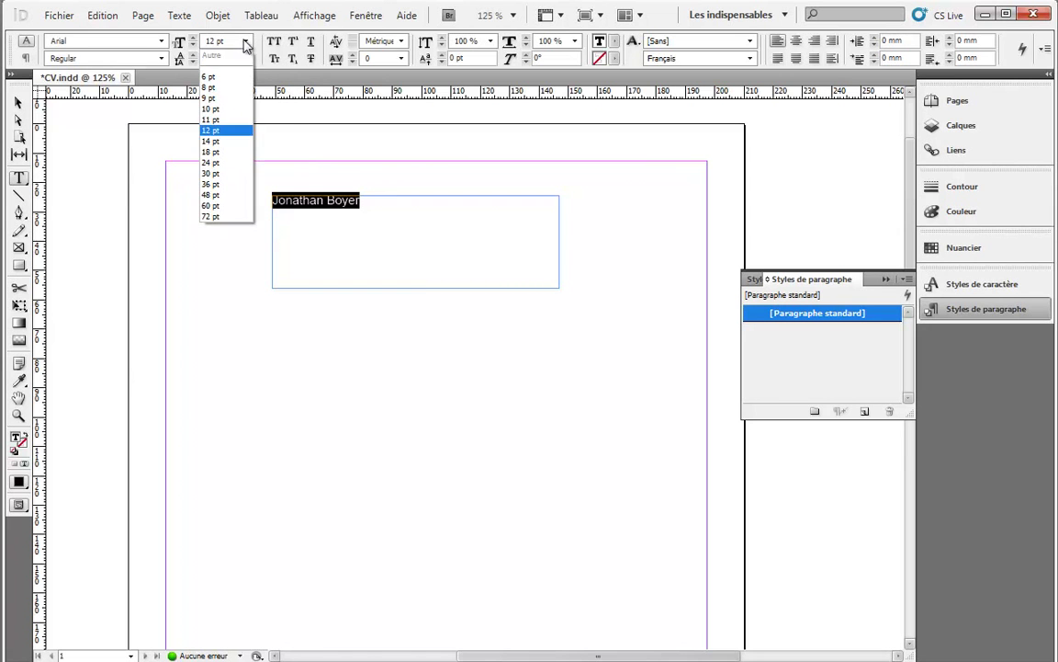
pyautogui.click(227, 149)
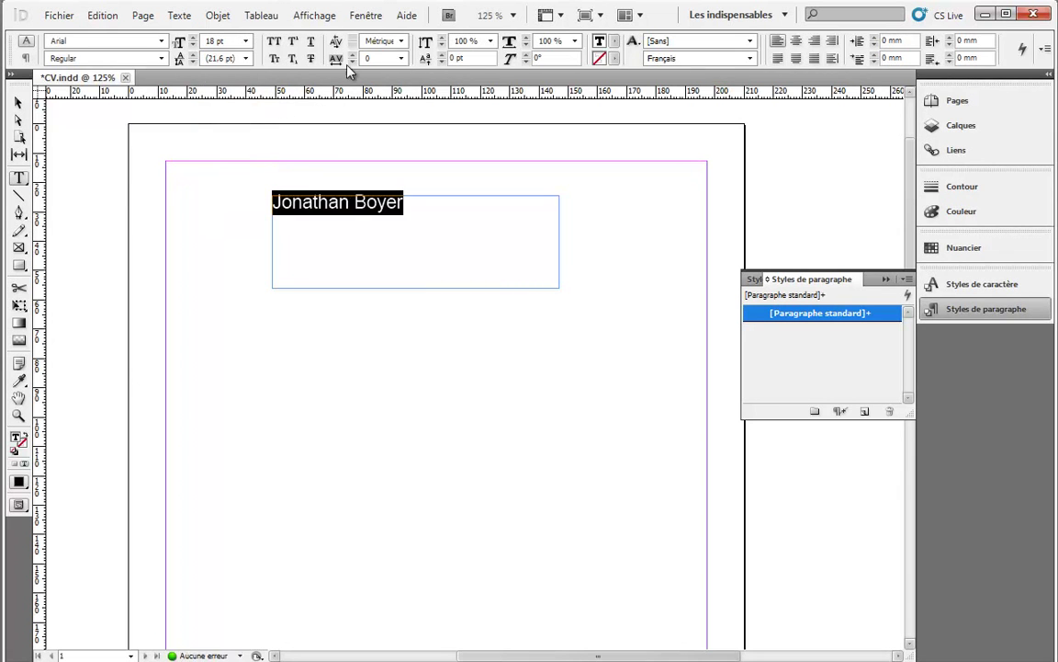
pyautogui.click(161, 58)
pyautogui.click(83, 110)
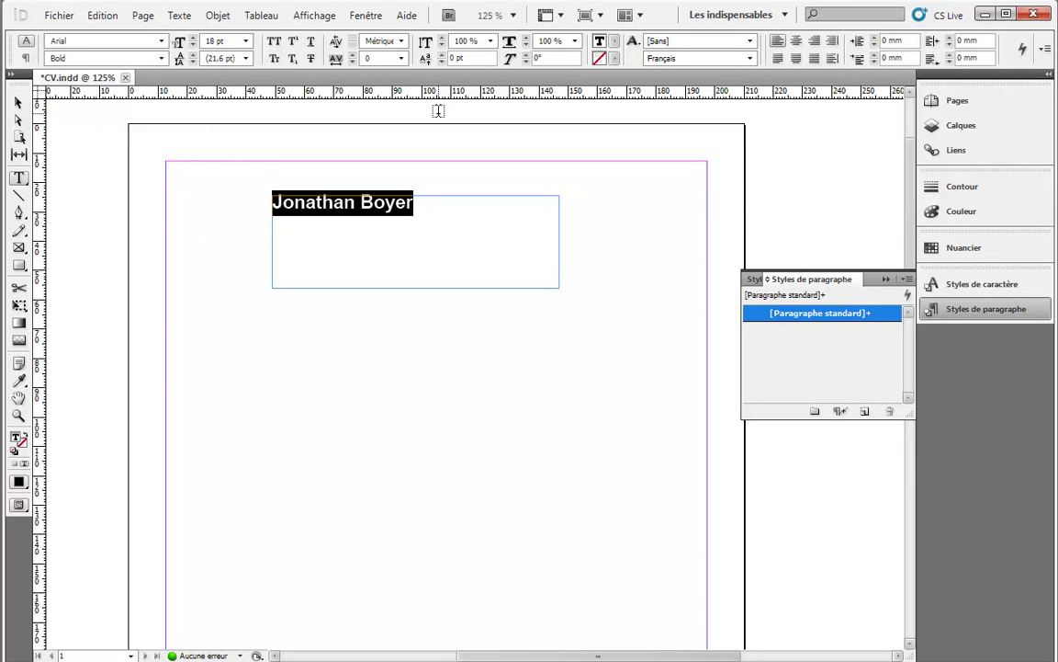
pyautogui.click(245, 41)
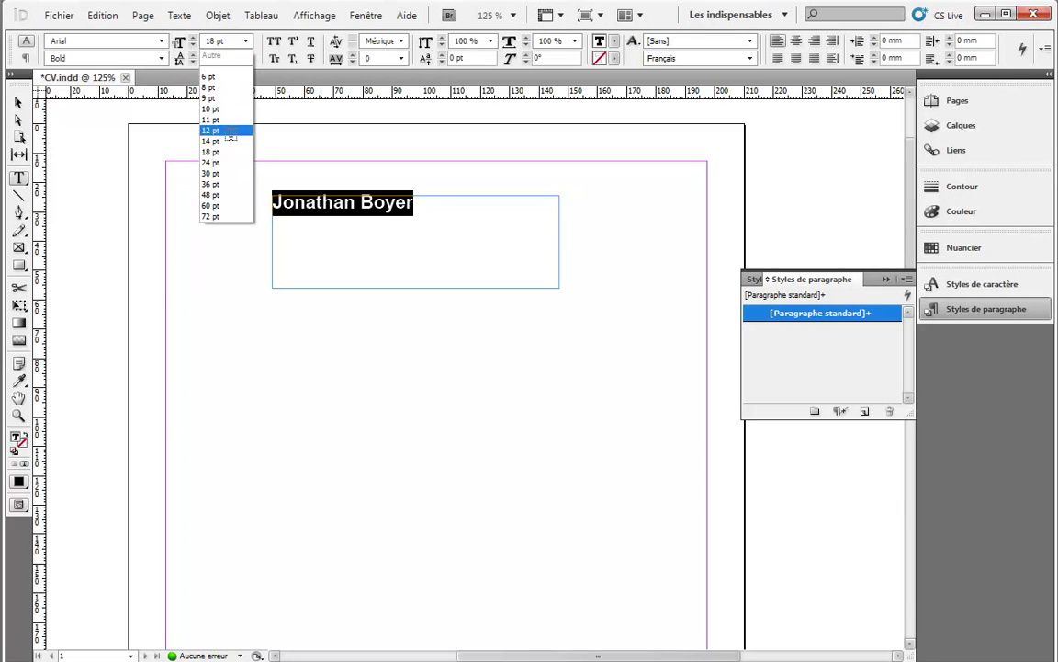
pyautogui.click(213, 161)
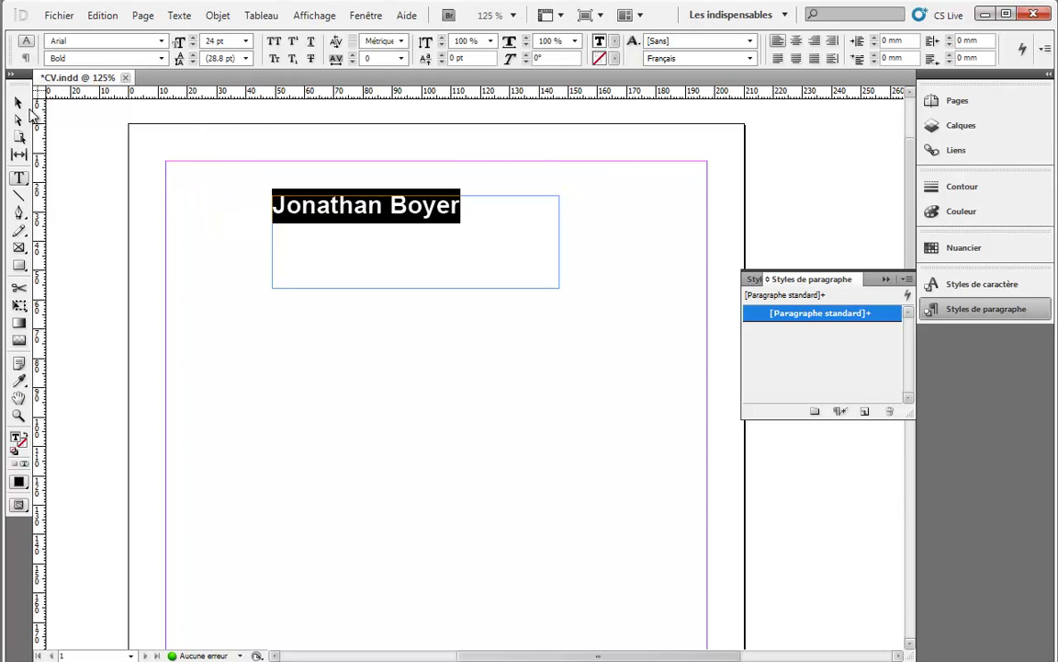
pyautogui.click(19, 103)
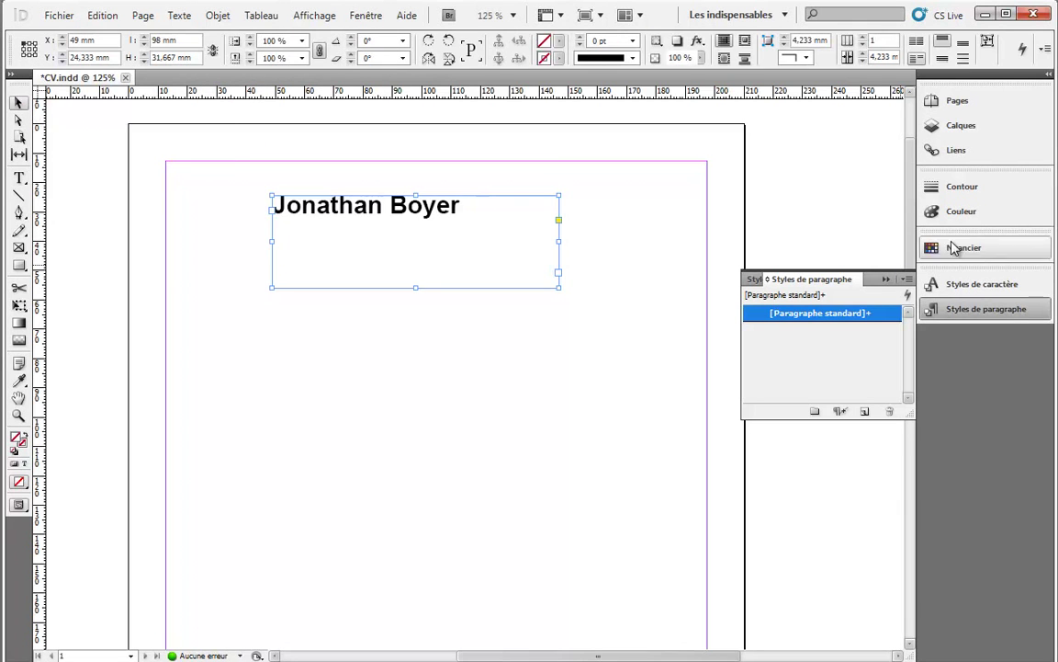
# Step: Try the [Noir] swatch as the fill of the name frame, and set the fill back to none
pyautogui.click(963, 213)
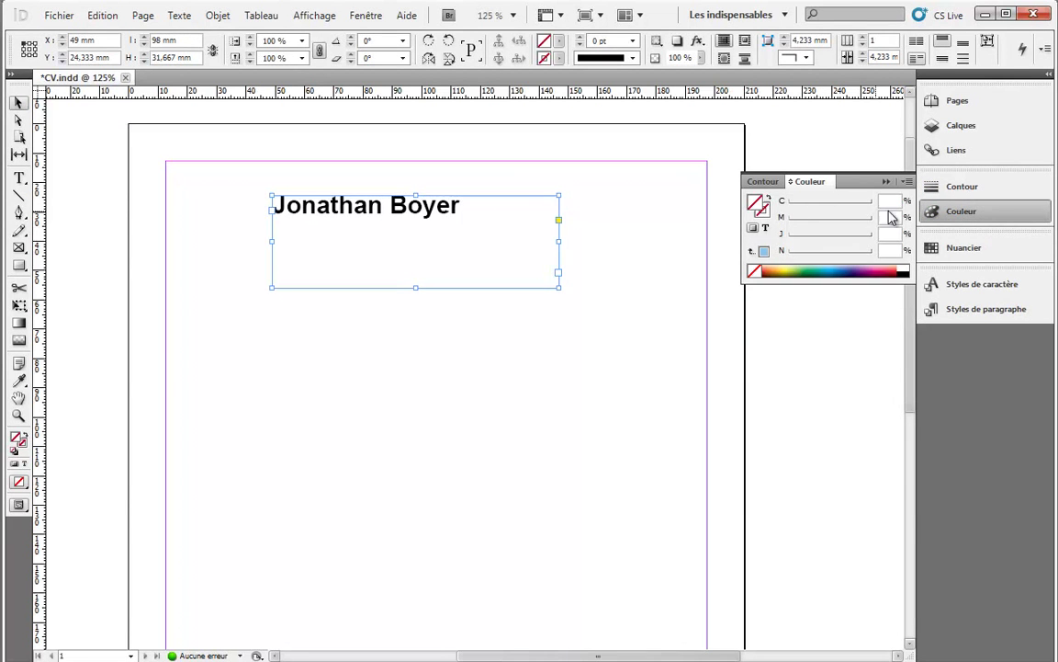
pyautogui.click(965, 248)
pyautogui.click(781, 331)
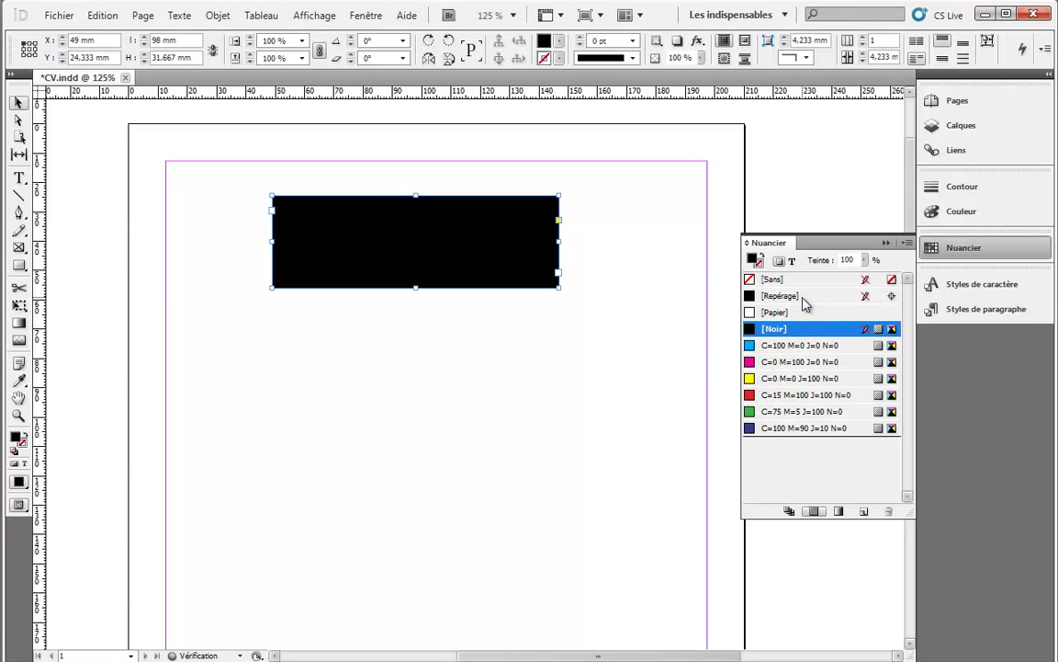
pyautogui.press('/')
# Step: Try the C=100 M=0 J=0 N=0 swatch on the name text, and return the text to [Noir]
pyautogui.doubleClick(491, 225)
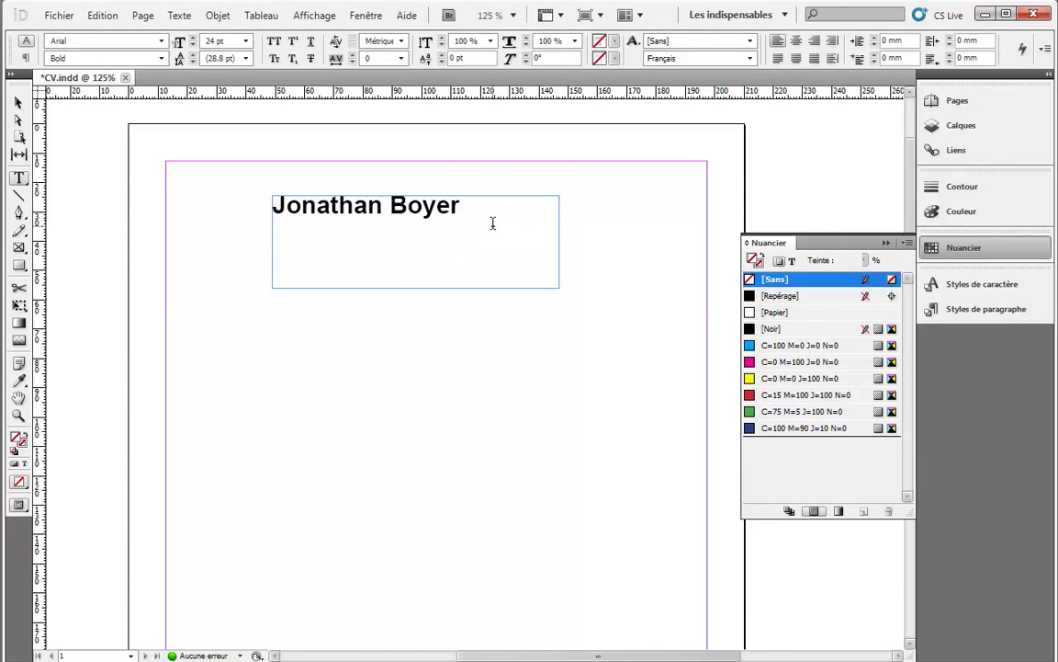
pyautogui.click(616, 41)
pyautogui.click(615, 42)
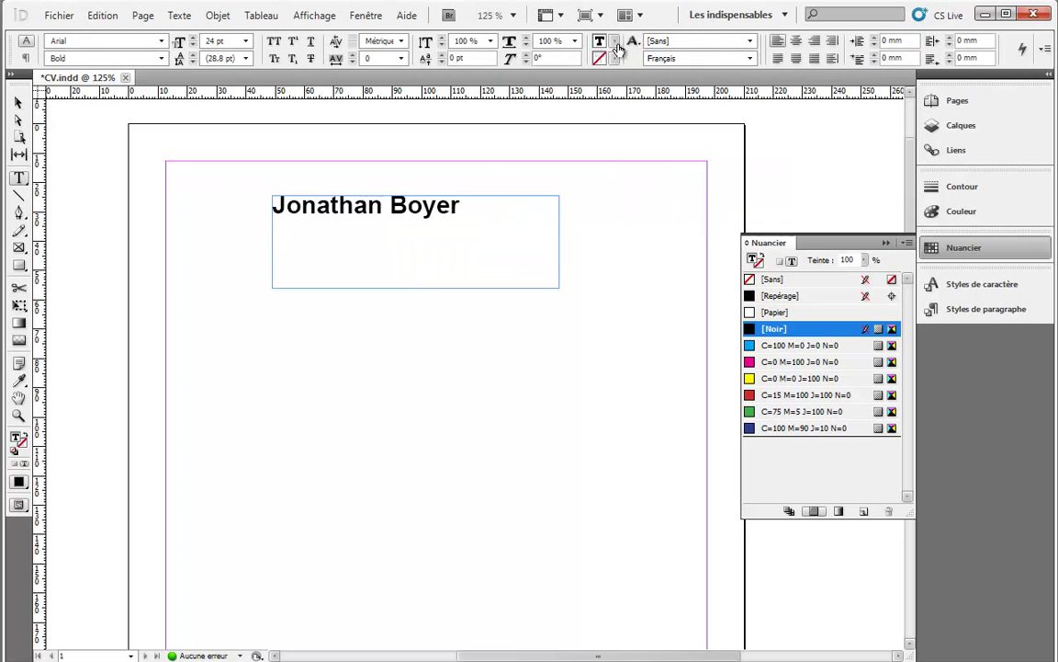
pyautogui.moveTo(487, 221); pyautogui.dragTo(268, 210)
pyautogui.click(771, 341)
pyautogui.click(771, 329)
# Step: Deselect the name frame and set the default fill to [Noir] with nothing selected
pyautogui.click(19, 102)
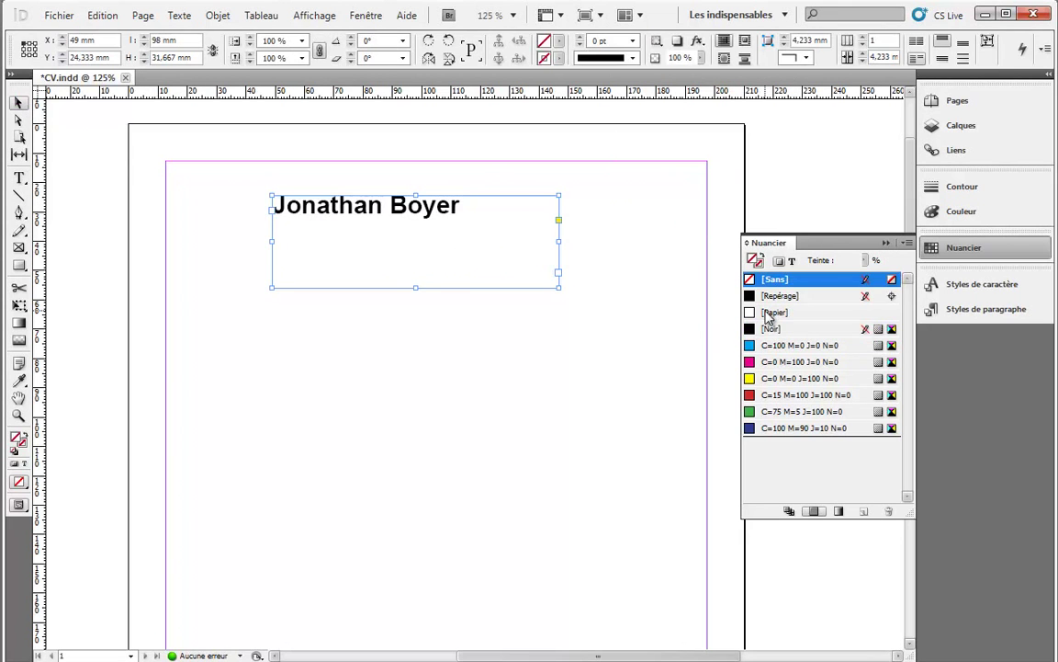
pyautogui.click(588, 273)
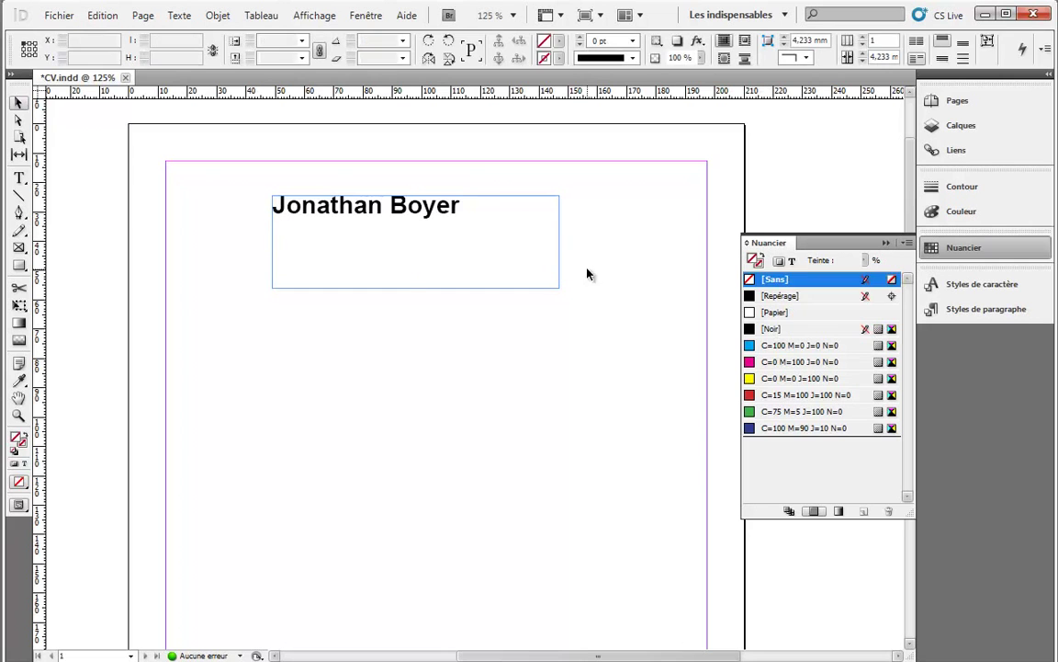
pyautogui.click(775, 330)
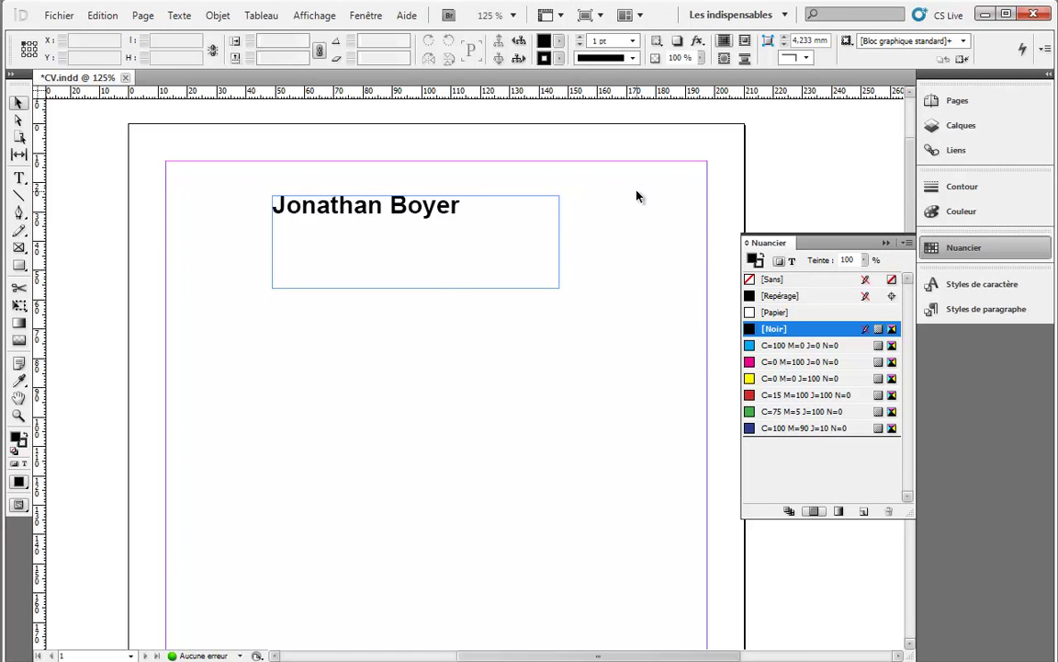
# Step: Shrink the name frame to fit closely around its text and duplicate it directly below
pyautogui.click(384, 200)
pyautogui.moveTo(569, 292); pyautogui.dragTo(497, 221)
pyautogui.moveTo(405, 210); pyautogui.dragTo(425, 251)
# Step: Replace the text in the lower copy of the name frame with "Développeur Web"
pyautogui.doubleClick(478, 231)
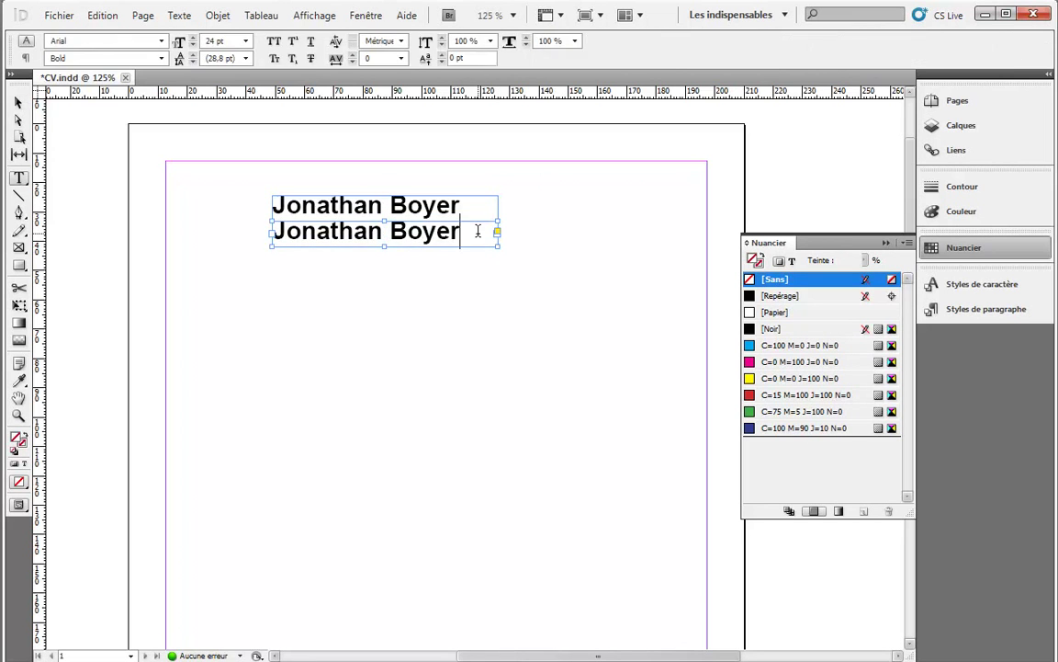
pyautogui.hotkey('ctrl', 'a')
pyautogui.write('Développeur Web')
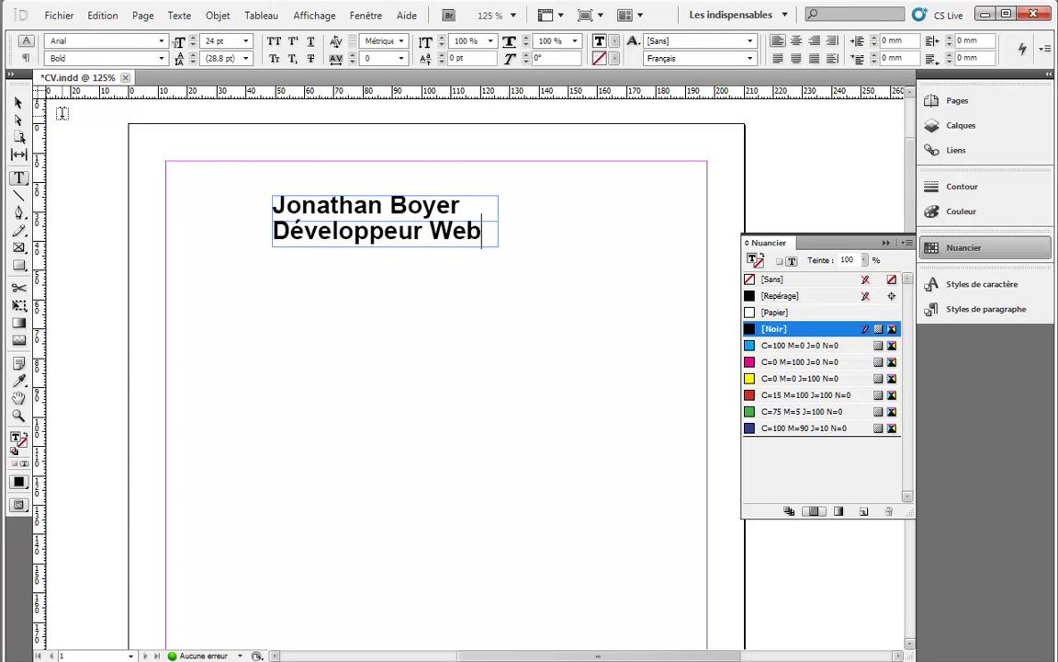
# Step: Set all of the "Développeur Web" text to the Regular font style and deselect its frame
pyautogui.hotkey('ctrl', 'a')
pyautogui.click(163, 58)
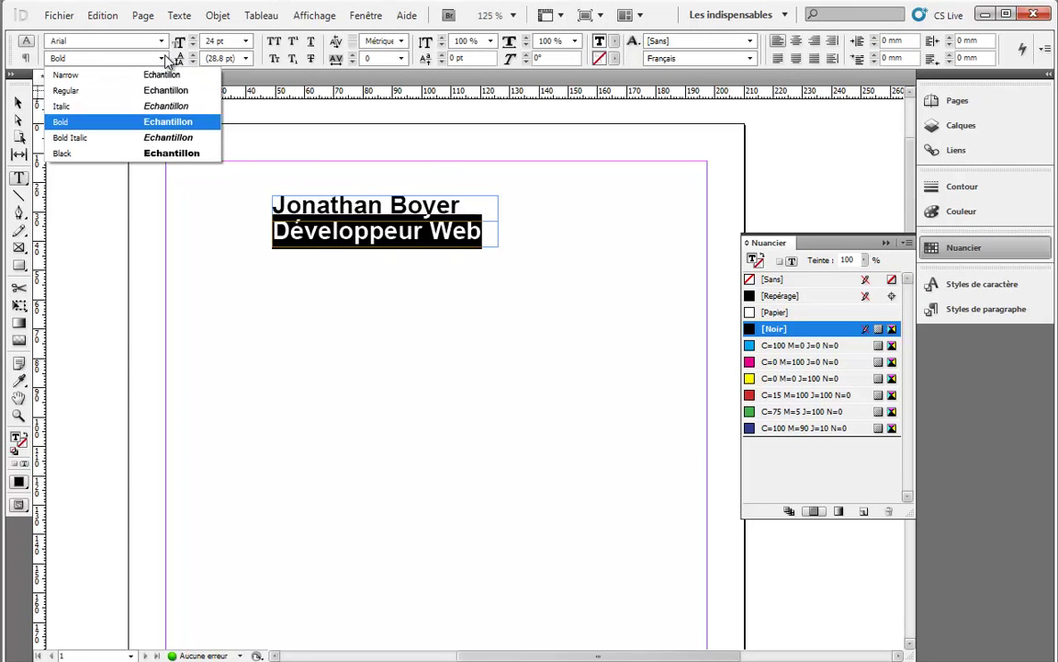
pyautogui.click(125, 90)
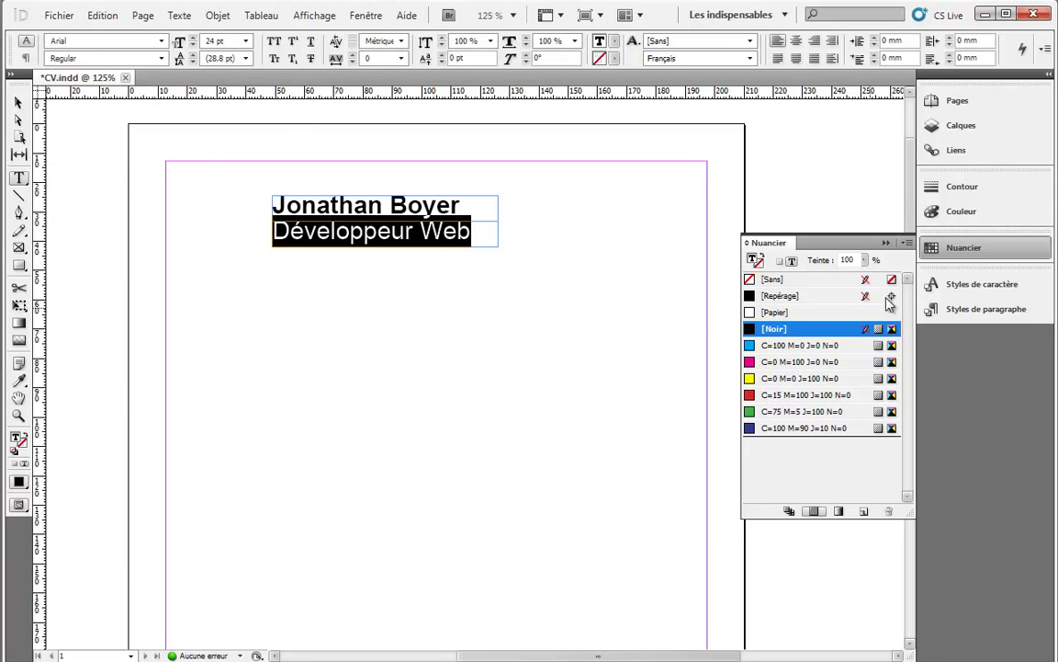
pyautogui.click(19, 103)
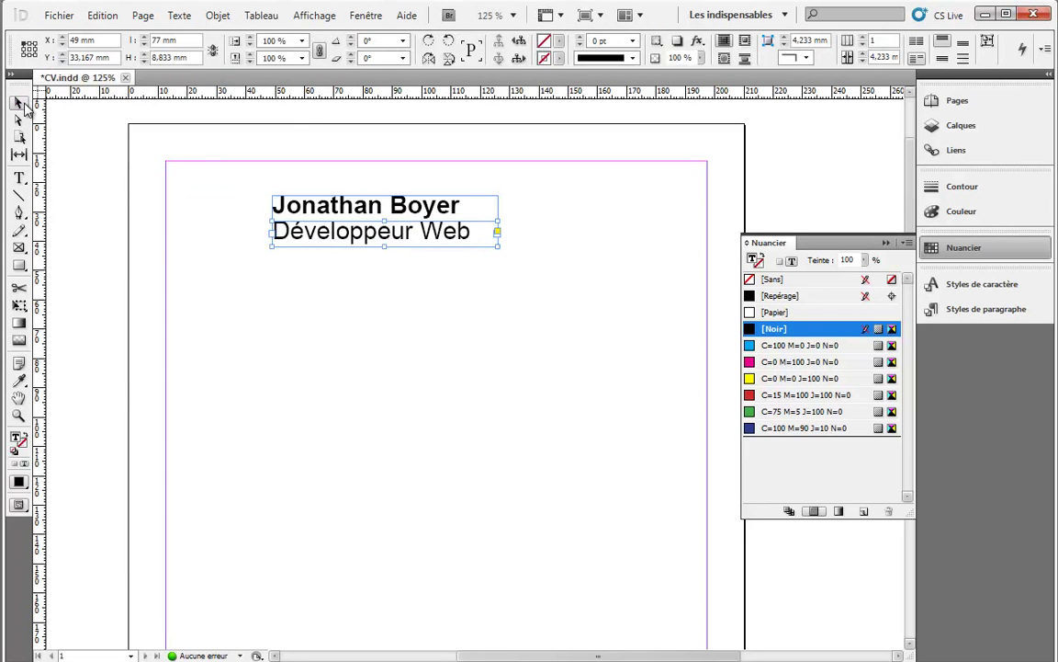
pyautogui.click(652, 225)
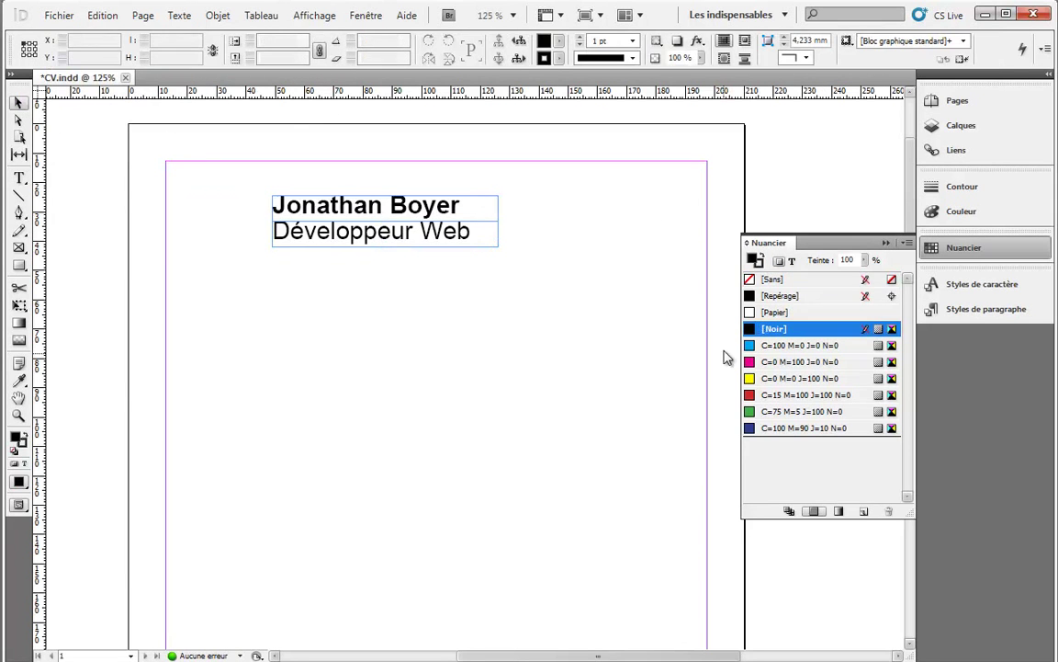
# Step: Open the settings for a new colour swatch, keeping the header text partly in view
pyautogui.click(908, 242)
pyautogui.click(977, 250)
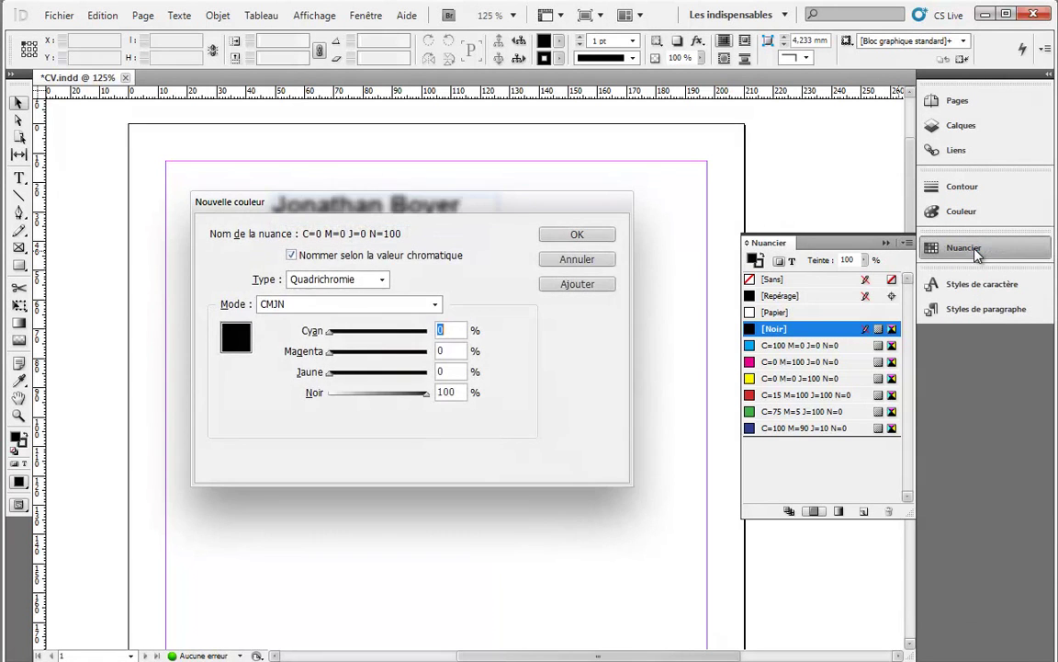
pyautogui.moveTo(468, 207); pyautogui.dragTo(730, 151)
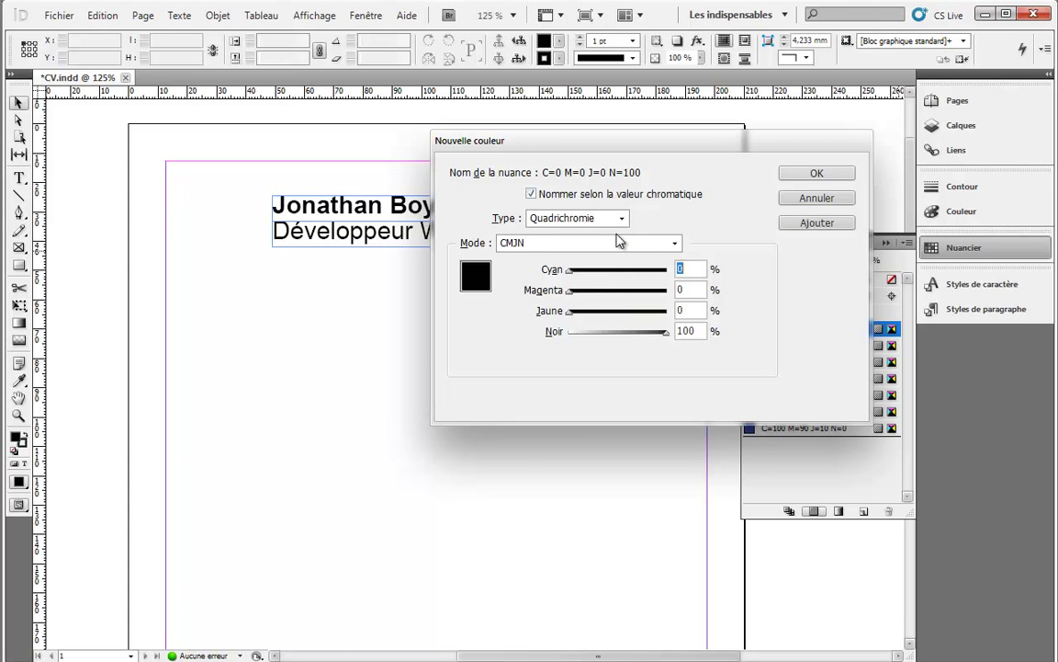
# Step: Try the RVB mode for the new swatch and return it to CMJN
pyautogui.click(677, 244)
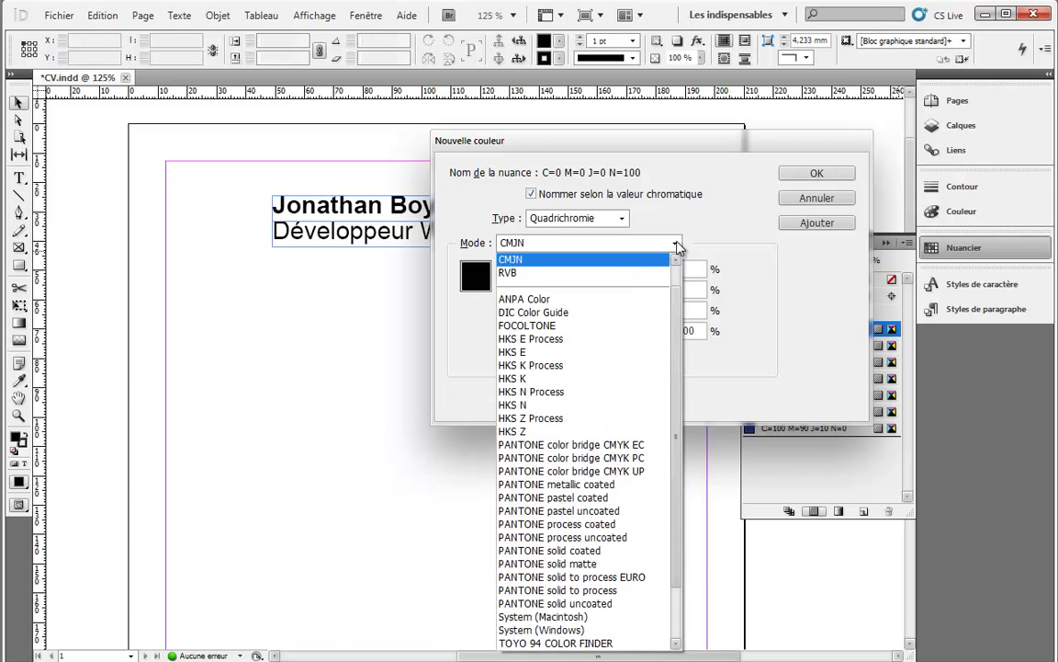
pyautogui.click(630, 272)
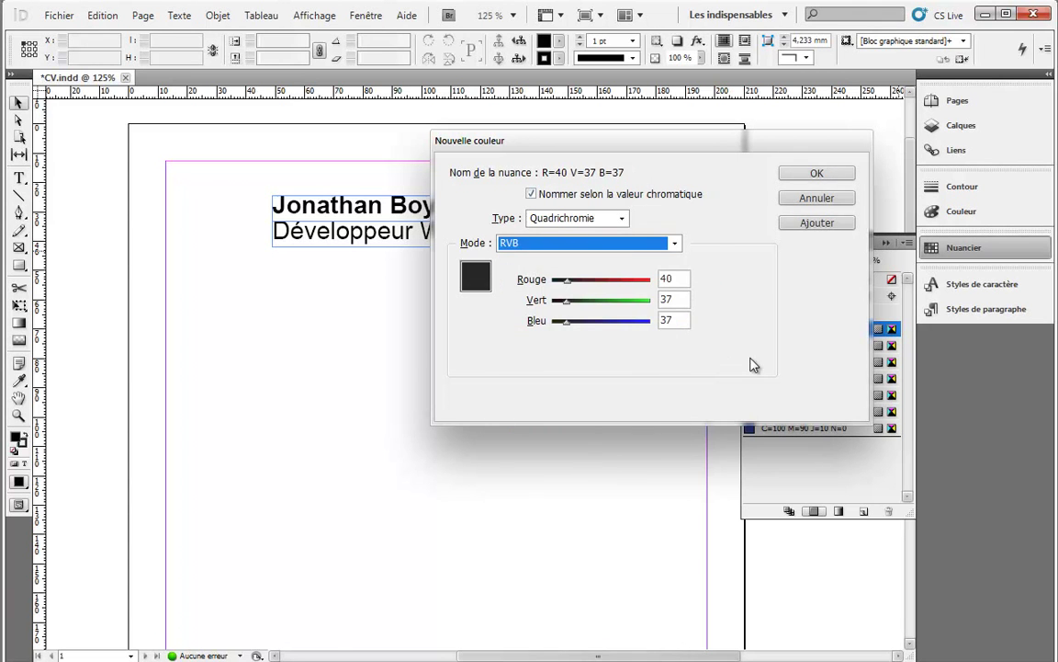
pyautogui.click(623, 239)
pyautogui.scroll(1, 538, 283)
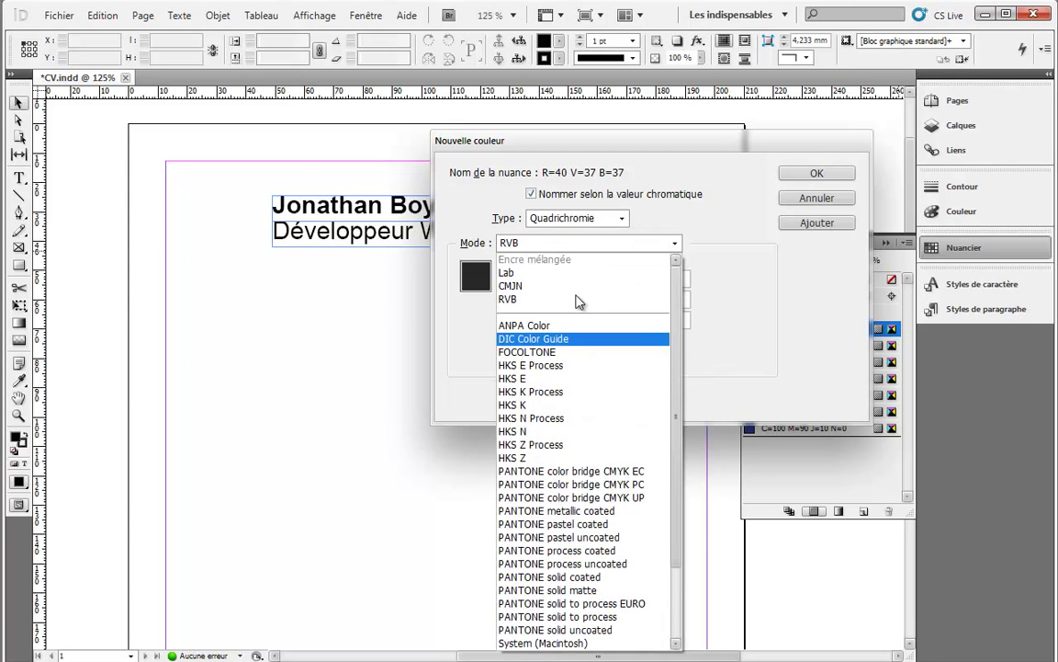
pyautogui.scroll(-1, 526, 289)
pyautogui.click(537, 260)
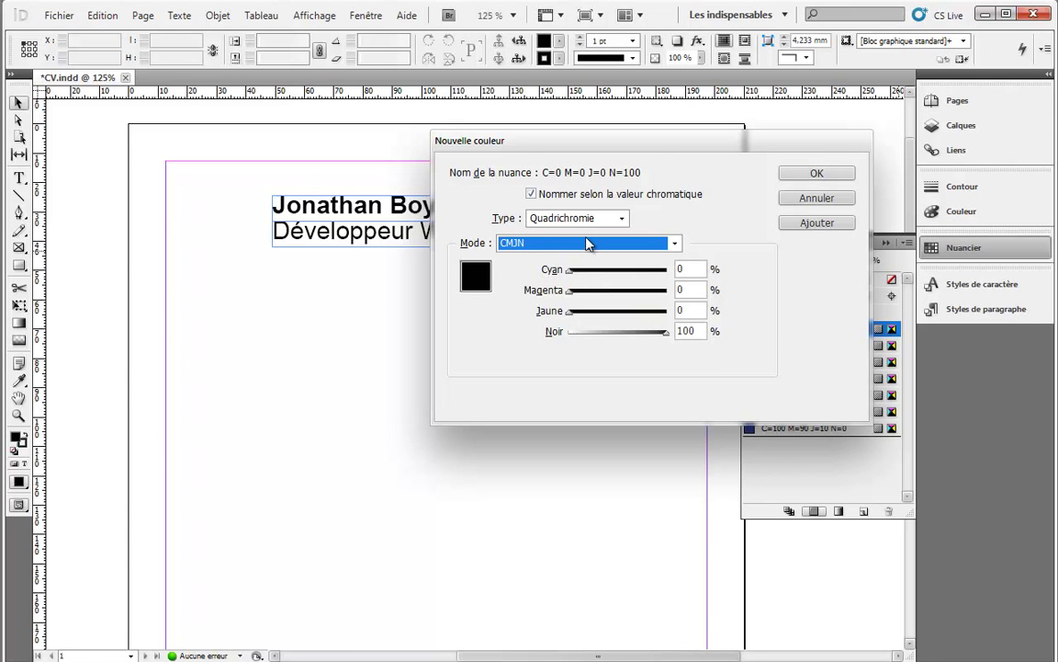
# Step: Browse the PANTONE color bridge CMYK PC and PANTONE pastel coated libraries for the new swatch, and return its mode to CMJN
pyautogui.click(656, 243)
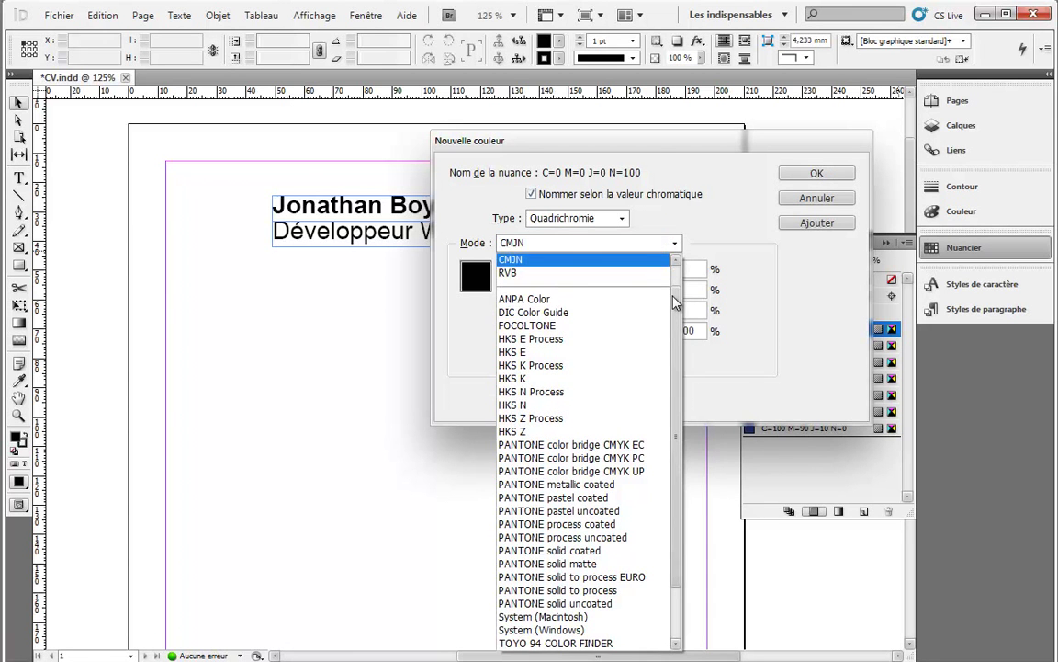
pyautogui.scroll(-2, 616, 331)
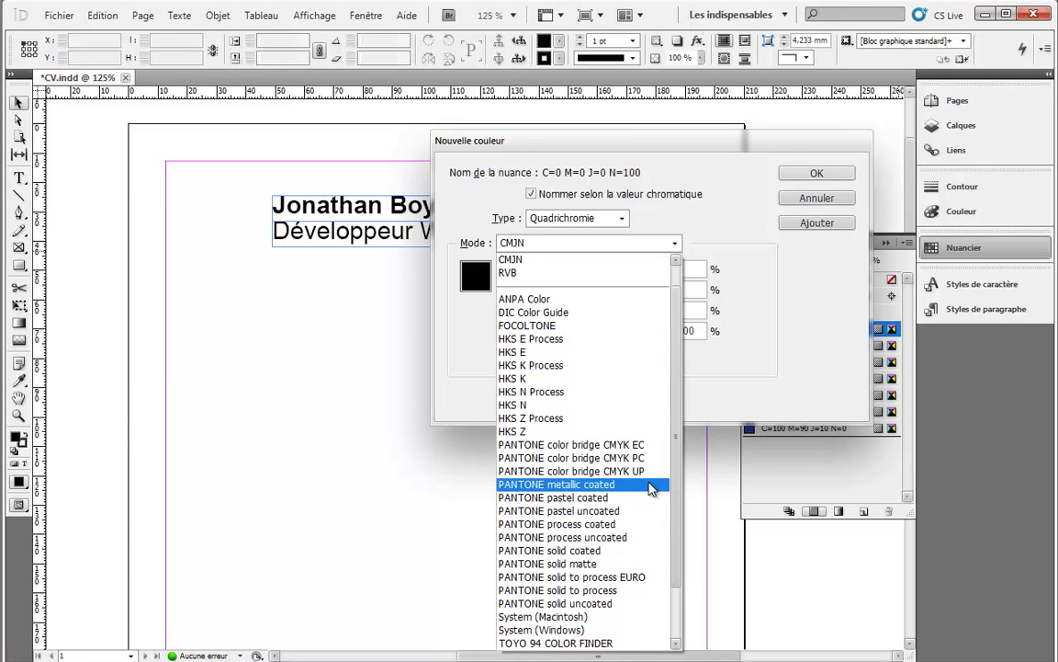
pyautogui.scroll(-2, 619, 450)
pyautogui.click(619, 453)
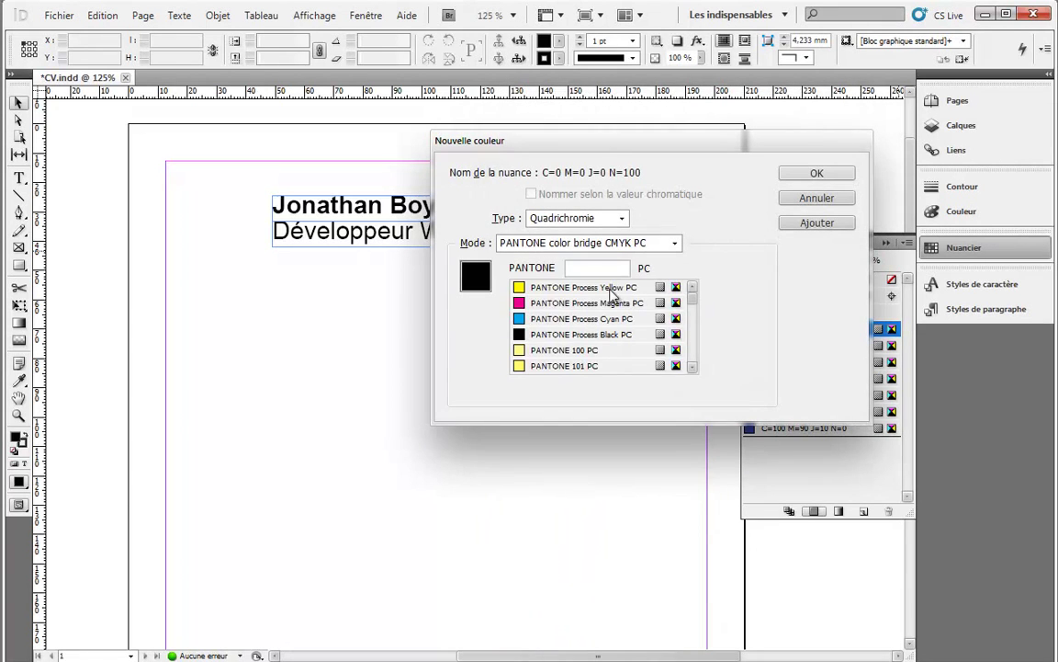
pyautogui.click(638, 245)
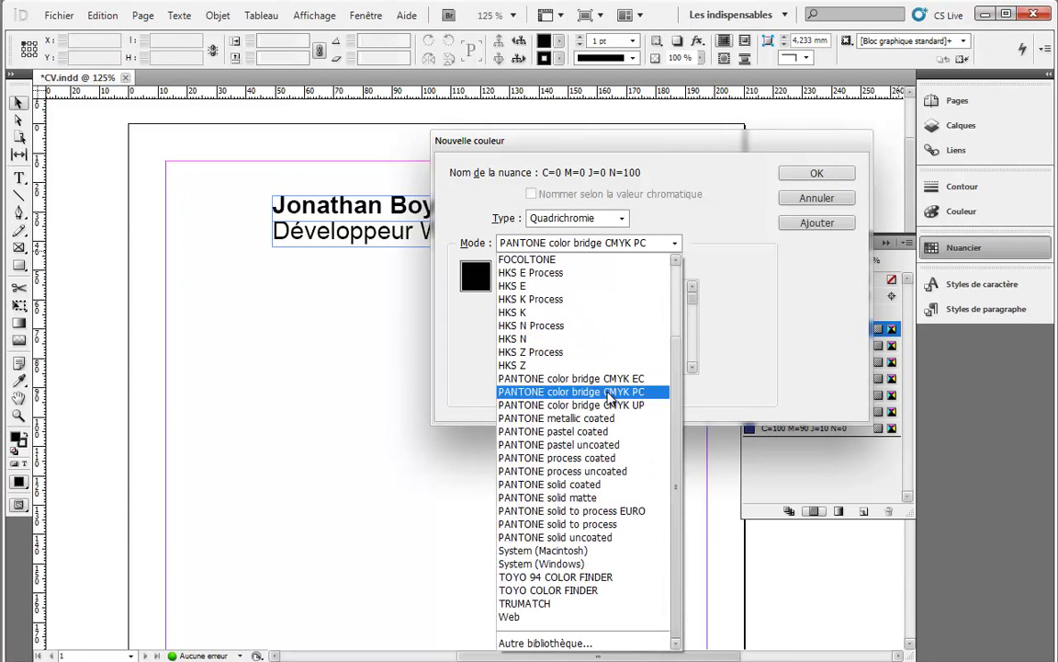
pyautogui.click(549, 431)
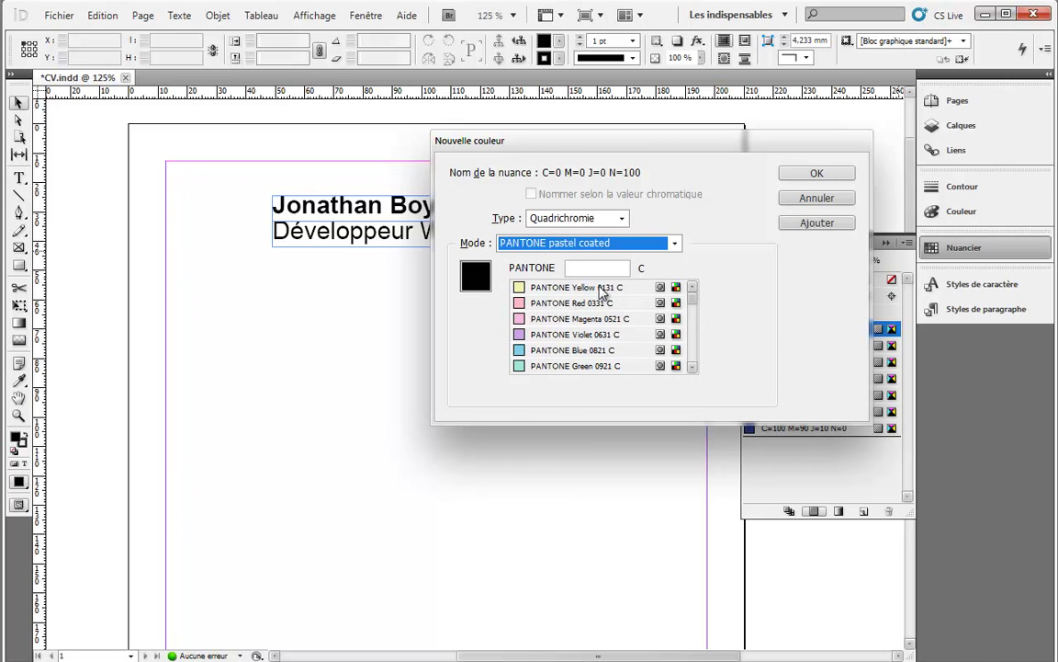
pyautogui.click(605, 271)
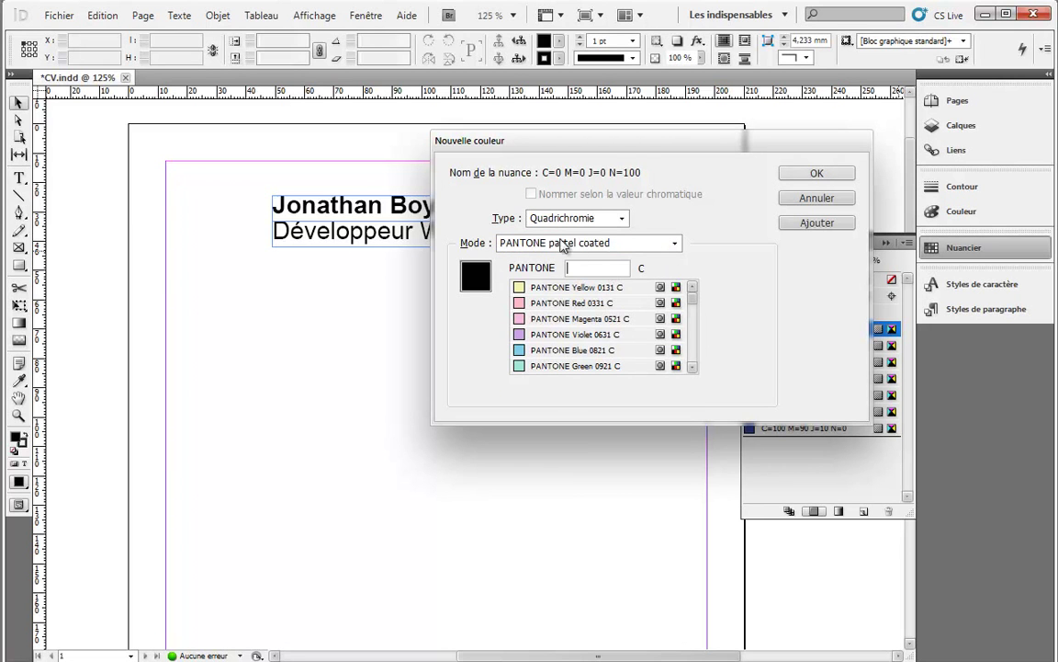
pyautogui.moveTo(694, 300); pyautogui.dragTo(698, 268)
pyautogui.click(646, 243)
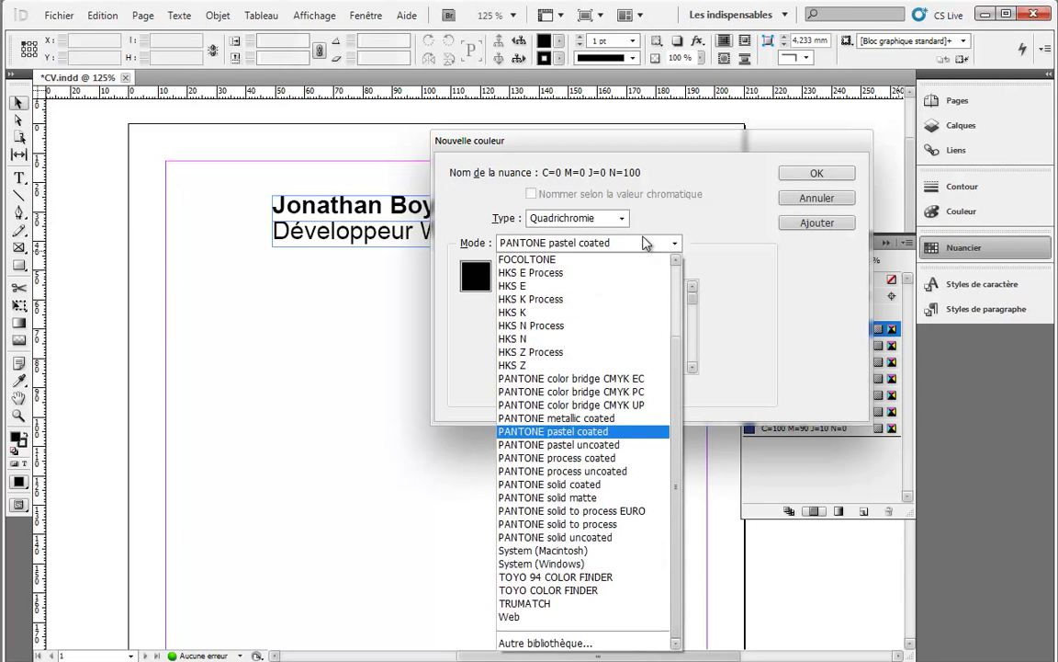
pyautogui.scroll(3, 616, 322)
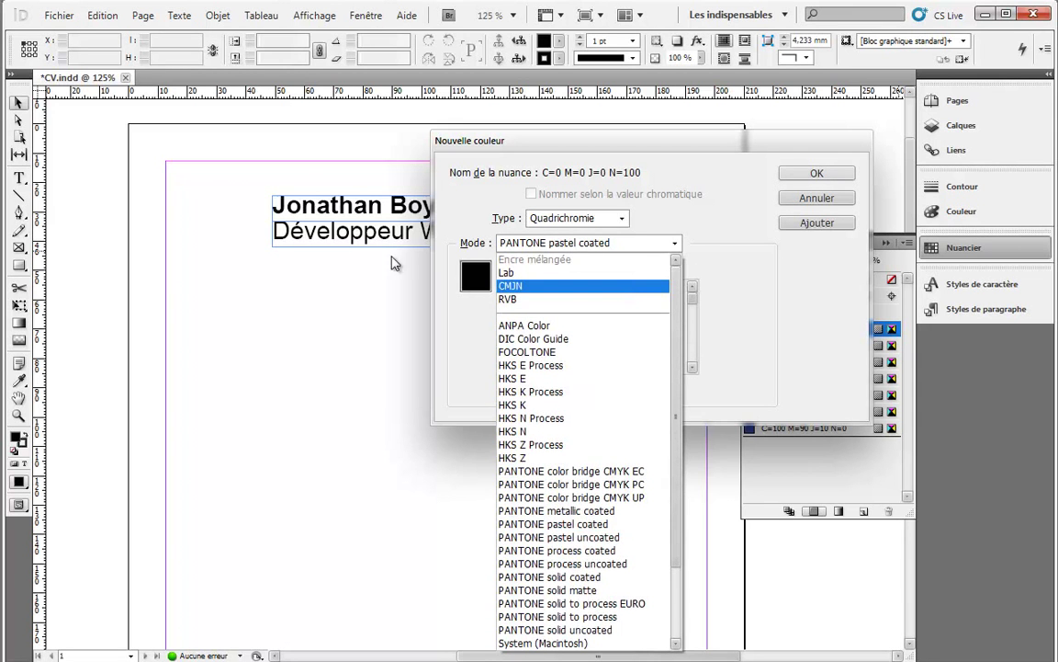
pyautogui.press('Up')
pyautogui.press('Down')
pyautogui.press('Return')
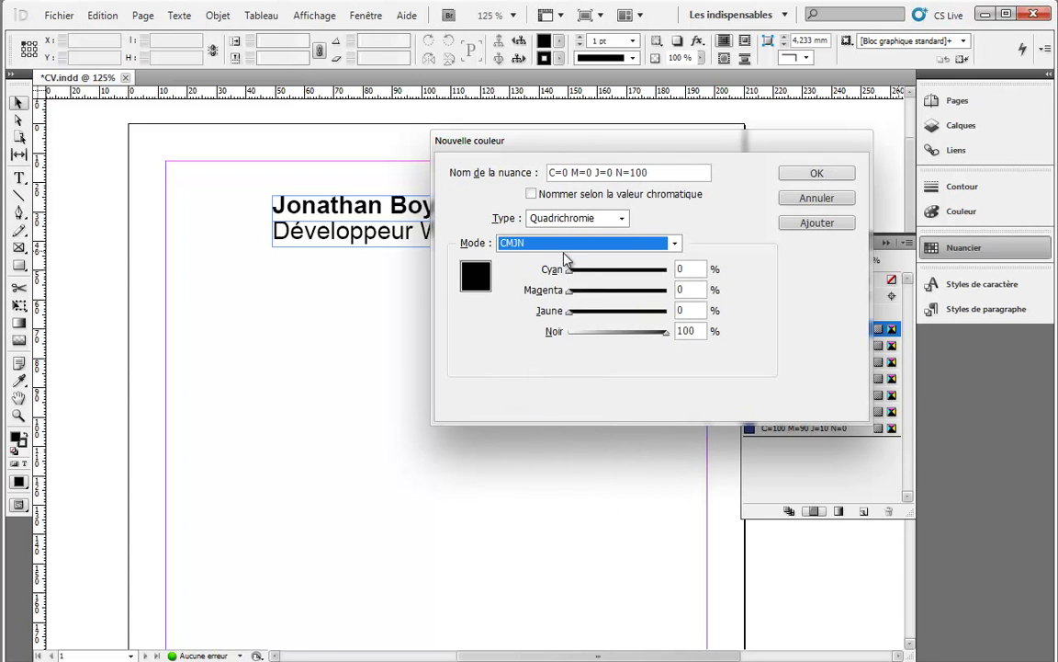
# Step: Create the swatch with Cyan 41, Magenta 4, Jaune 0 and Noir 0 %, and name it "Bleu"
pyautogui.moveTo(576, 270); pyautogui.dragTo(537, 278)
pyautogui.moveTo(663, 340); pyautogui.dragTo(471, 328)
pyautogui.moveTo(570, 270); pyautogui.dragTo(610, 278)
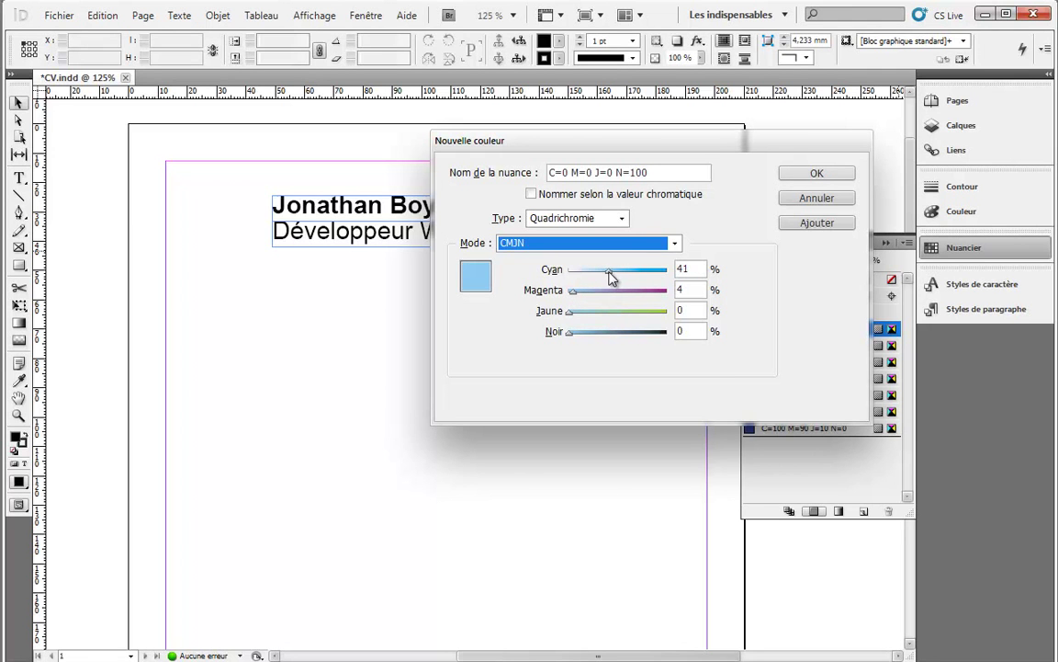
pyautogui.moveTo(632, 172); pyautogui.dragTo(529, 173)
pyautogui.write('Bleu')
pyautogui.press('Return')
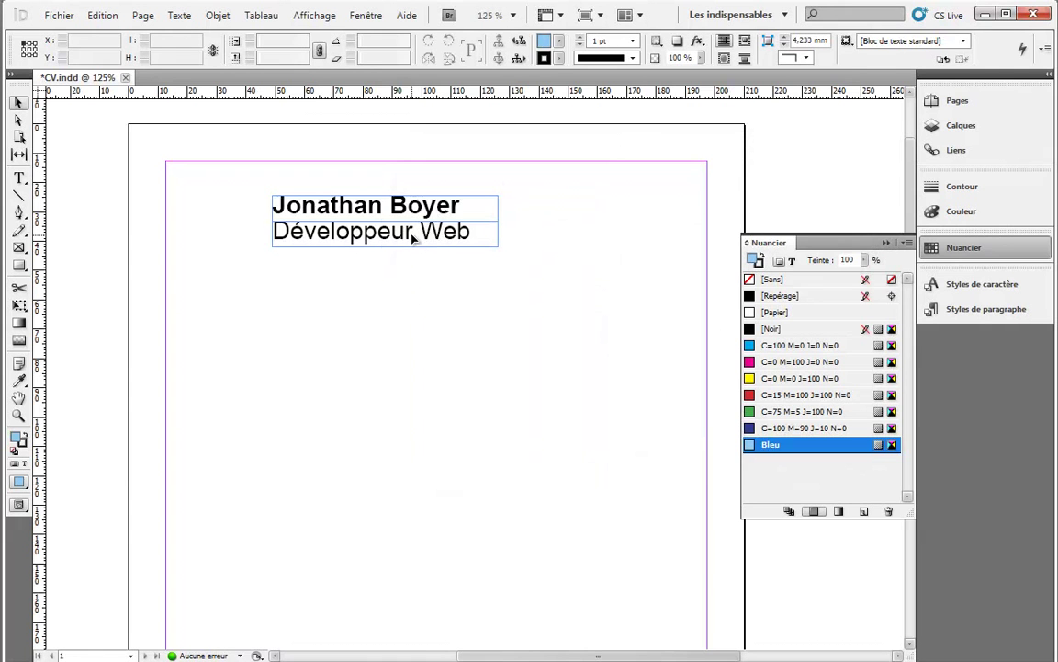
# Step: Apply the Bleu swatch to the "Développeur Web" text and deselect the frame
pyautogui.click(414, 239)
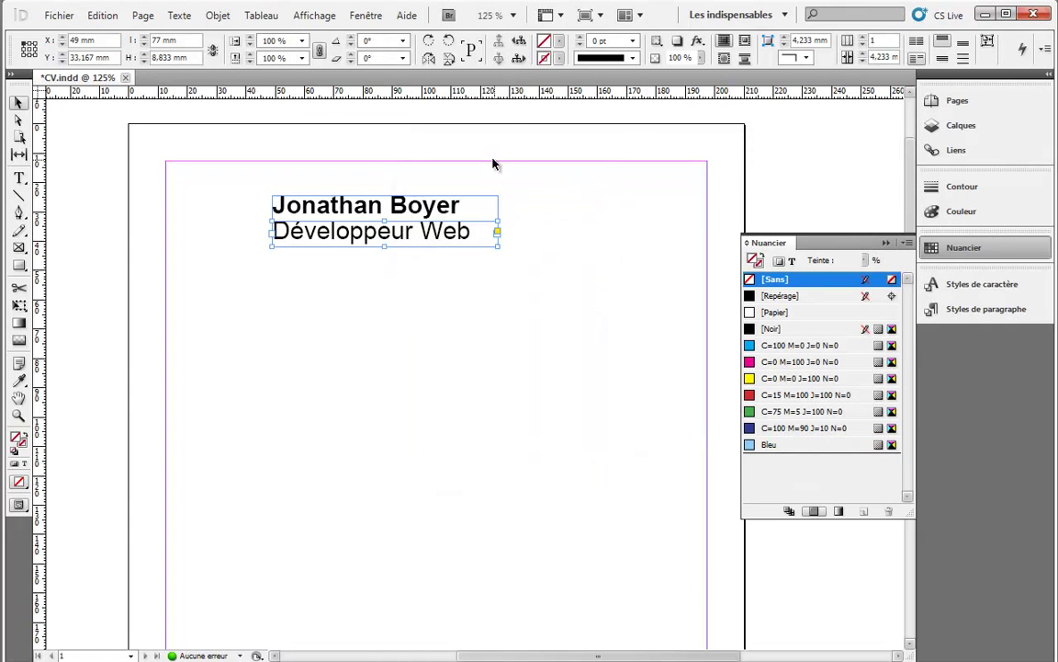
pyautogui.tripleClick(396, 233)
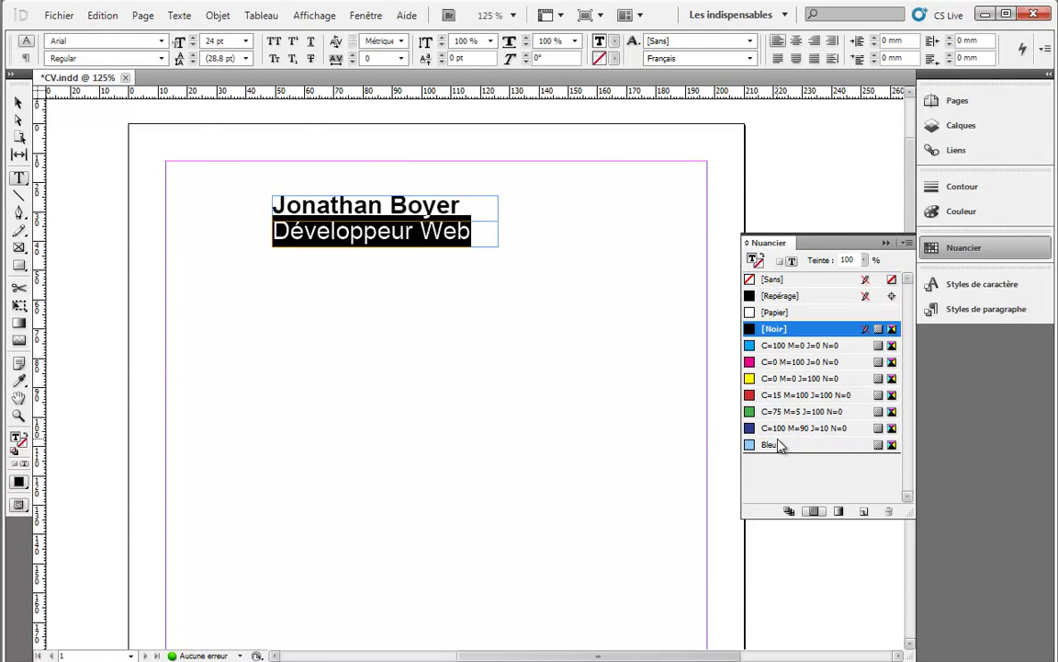
pyautogui.click(777, 445)
pyautogui.click(19, 103)
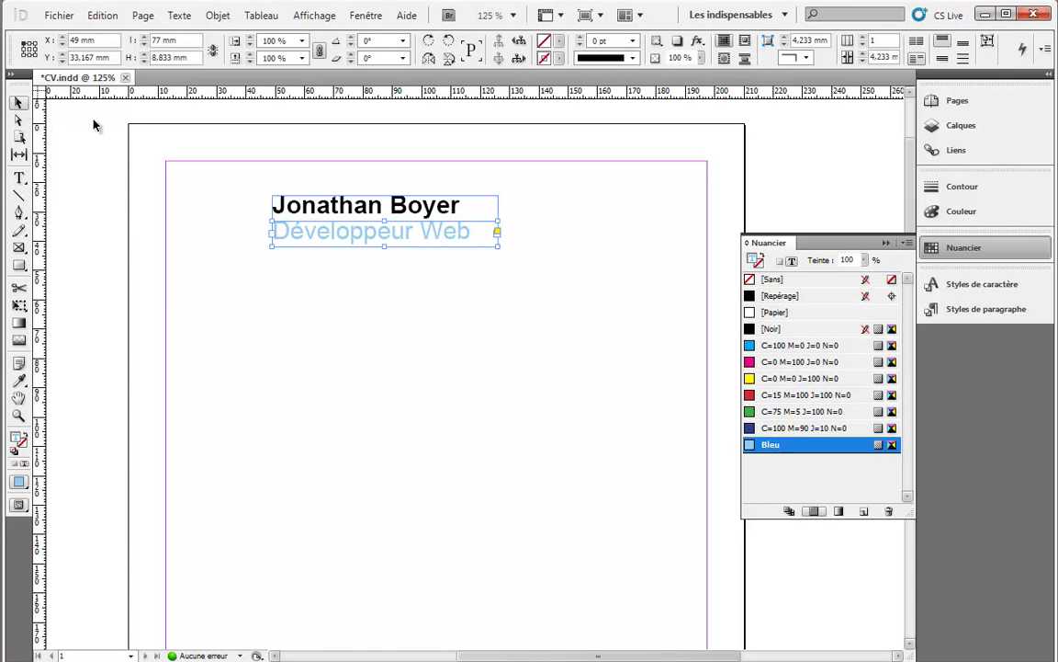
pyautogui.click(641, 215)
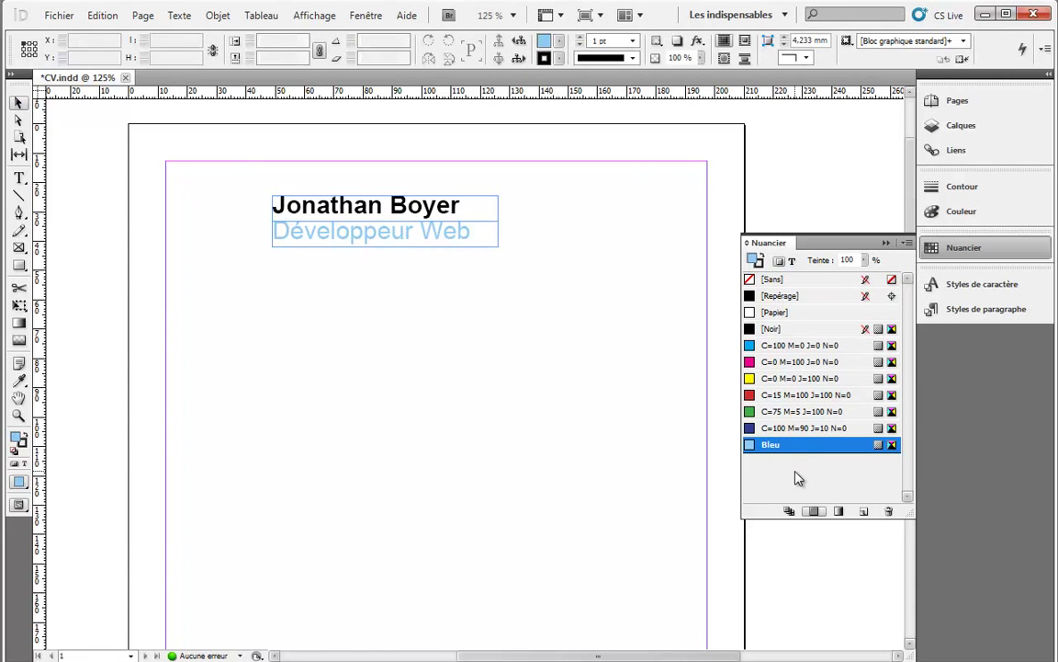
# Step: Edit the Bleu swatch to Cyan 71 % and Magenta 16 %, with the preview of the header text in view
pyautogui.doubleClick(796, 447)
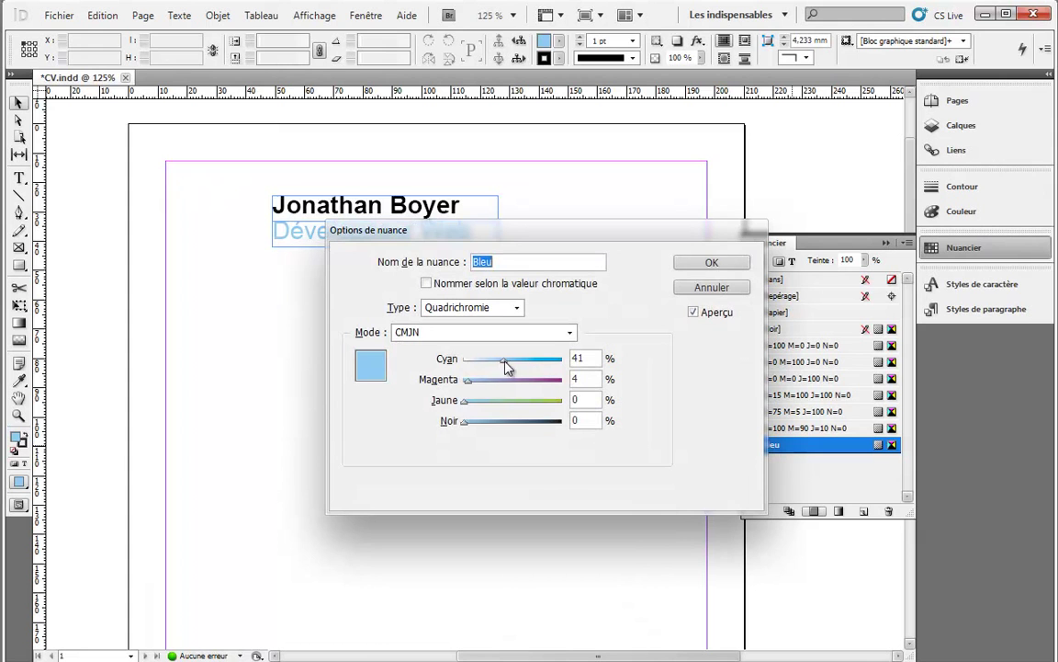
pyautogui.moveTo(485, 233); pyautogui.dragTo(570, 334)
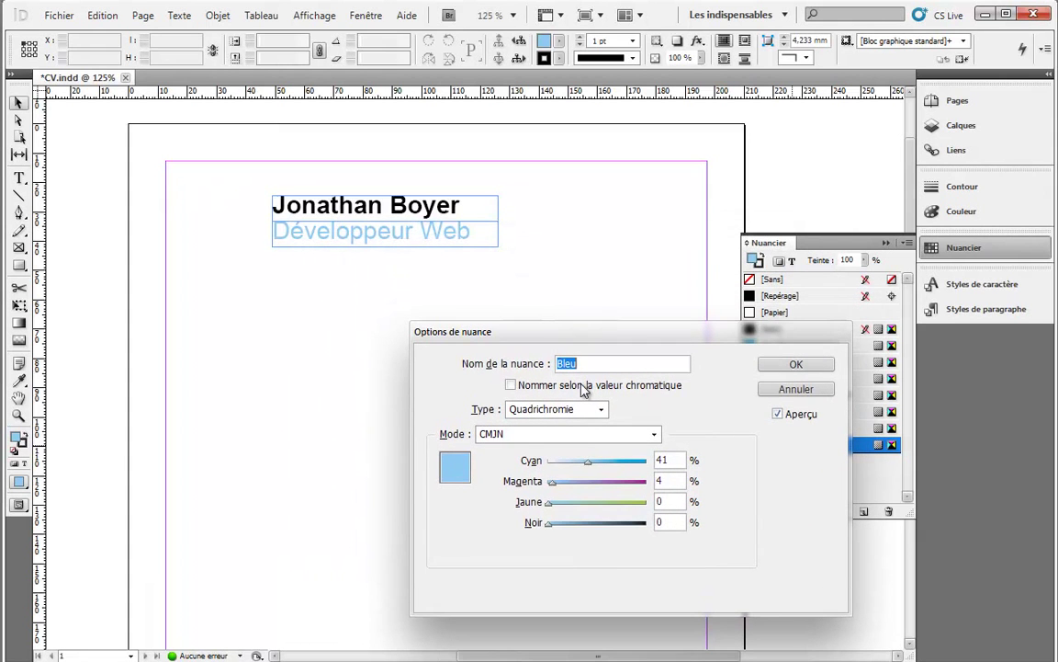
pyautogui.moveTo(588, 466); pyautogui.dragTo(618, 462)
pyautogui.moveTo(553, 482); pyautogui.dragTo(567, 486)
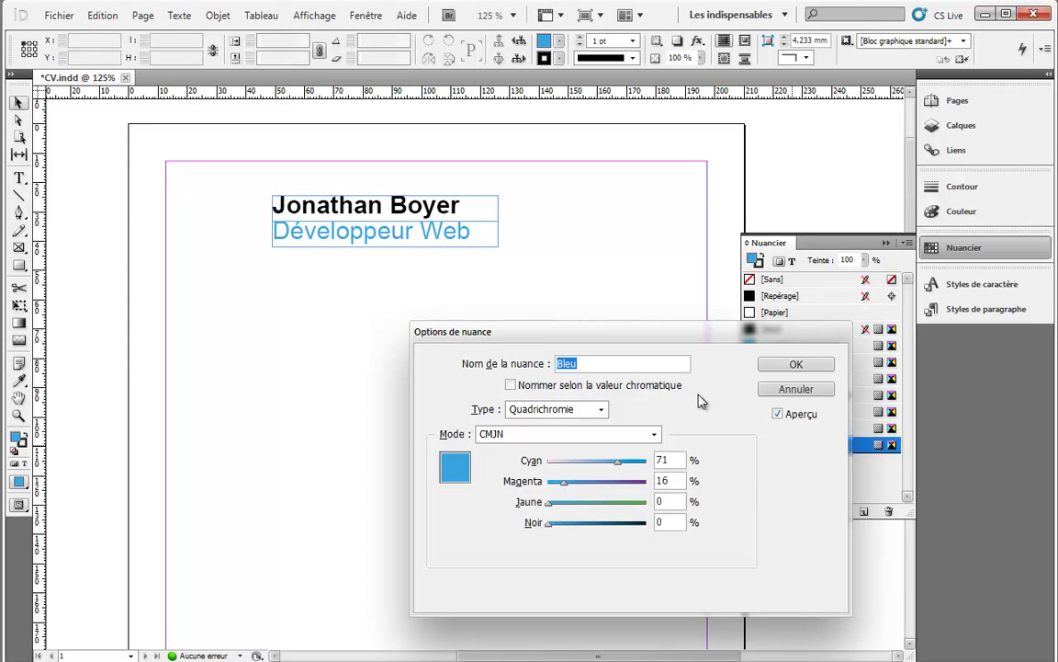
pyautogui.click(795, 364)
# Step: Set the "Développeur Web" text to 18 pt and deselect its frame
pyautogui.click(400, 242)
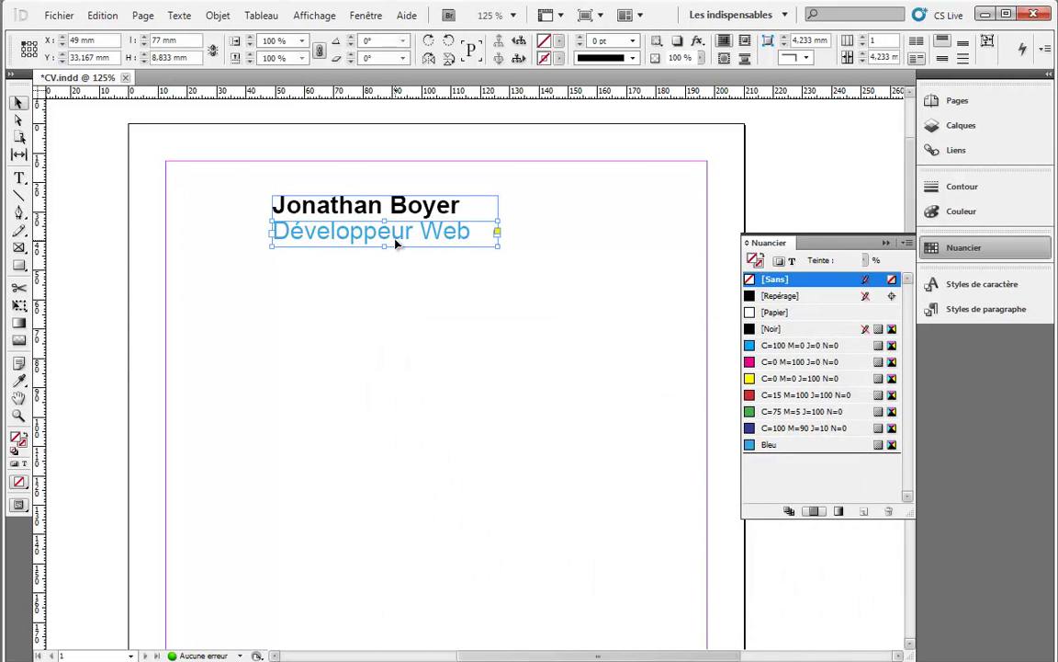
pyautogui.doubleClick(395, 242)
pyautogui.tripleClick(393, 243)
pyautogui.click(245, 41)
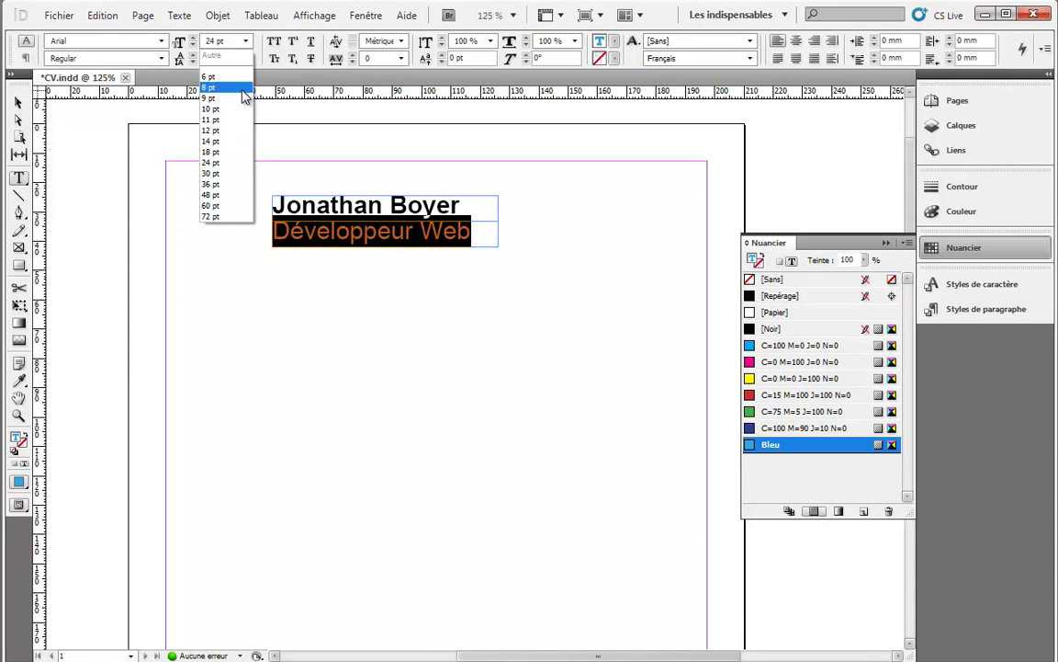
pyautogui.click(234, 151)
pyautogui.click(18, 102)
pyautogui.click(363, 397)
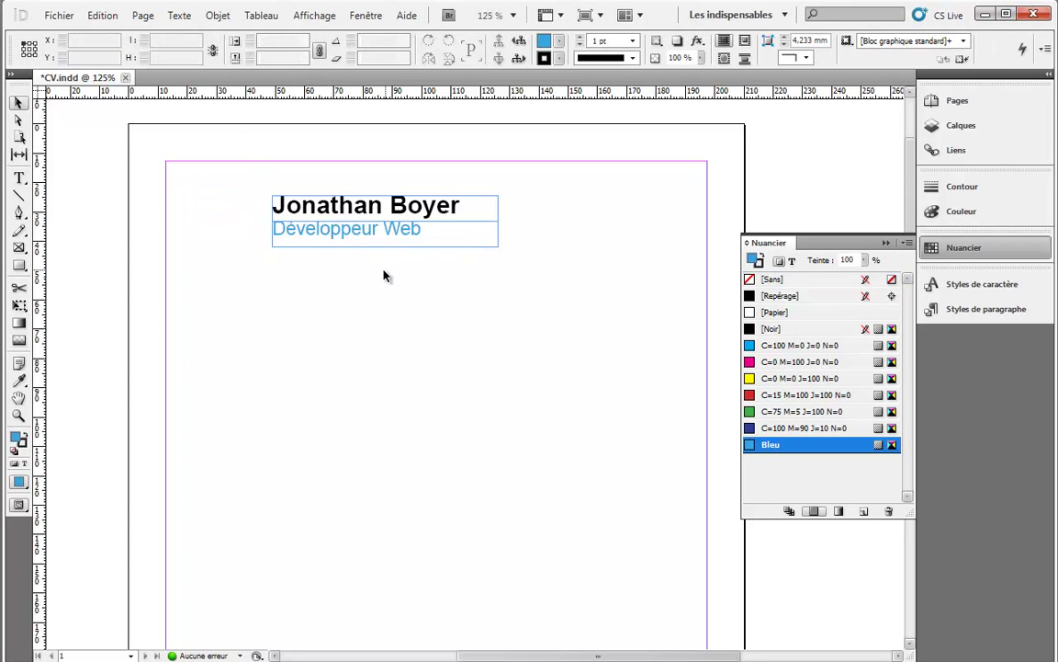
# Step: Set the whole name text in the upper frame to 30 pt
pyautogui.click(353, 206)
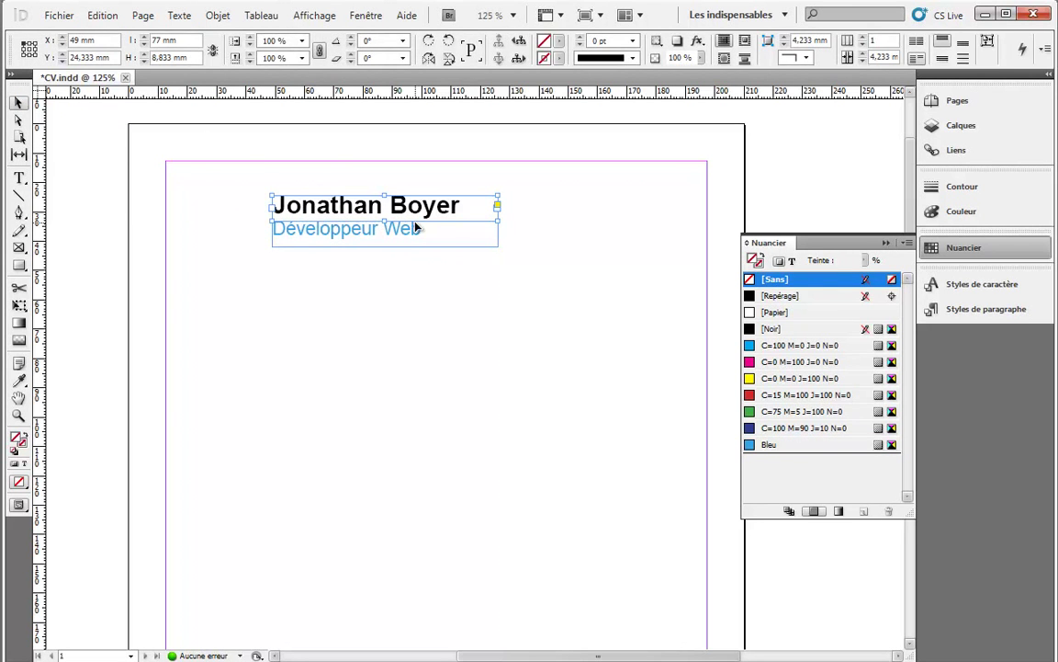
pyautogui.doubleClick(395, 206)
pyautogui.tripleClick(395, 206)
pyautogui.click(247, 42)
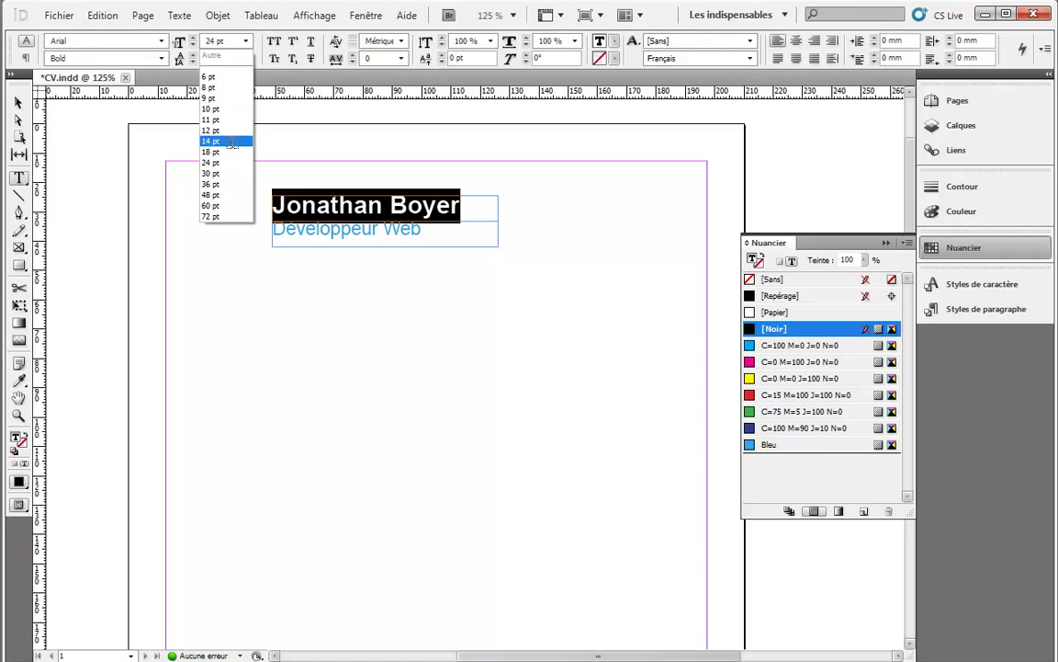
pyautogui.click(207, 163)
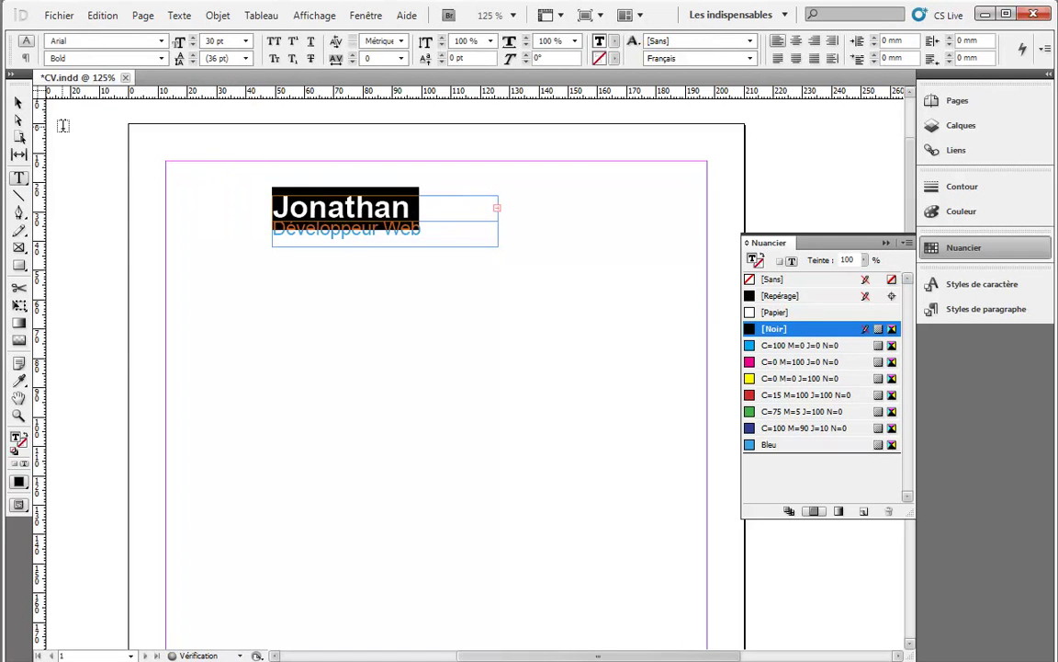
# Step: Enlarge the name frame to fit the full name, and move the "Développeur Web" frame slightly down beneath it
pyautogui.click(18, 103)
pyautogui.moveTo(499, 223); pyautogui.dragTo(520, 230)
pyautogui.moveTo(438, 245); pyautogui.dragTo(437, 255)
pyautogui.click(496, 328)
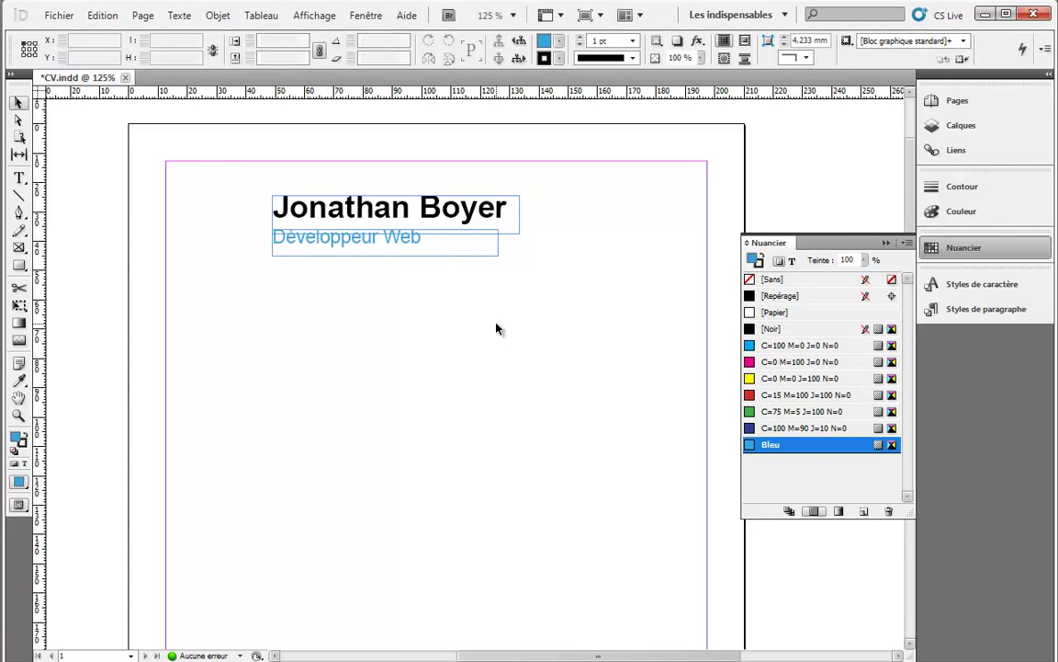
# Step: Nudge the "Développeur Web" frame slightly upward with the frame edges hidden, and show the frame edges again
pyautogui.hotkey('ctrl', 'h')
pyautogui.click(337, 238)
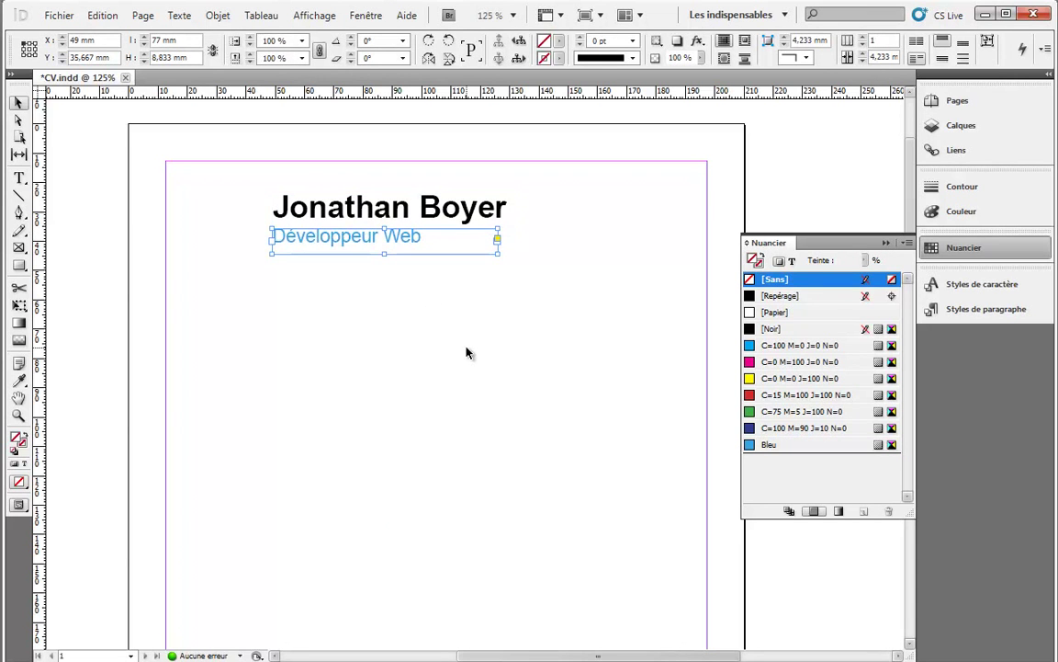
pyautogui.click(442, 274)
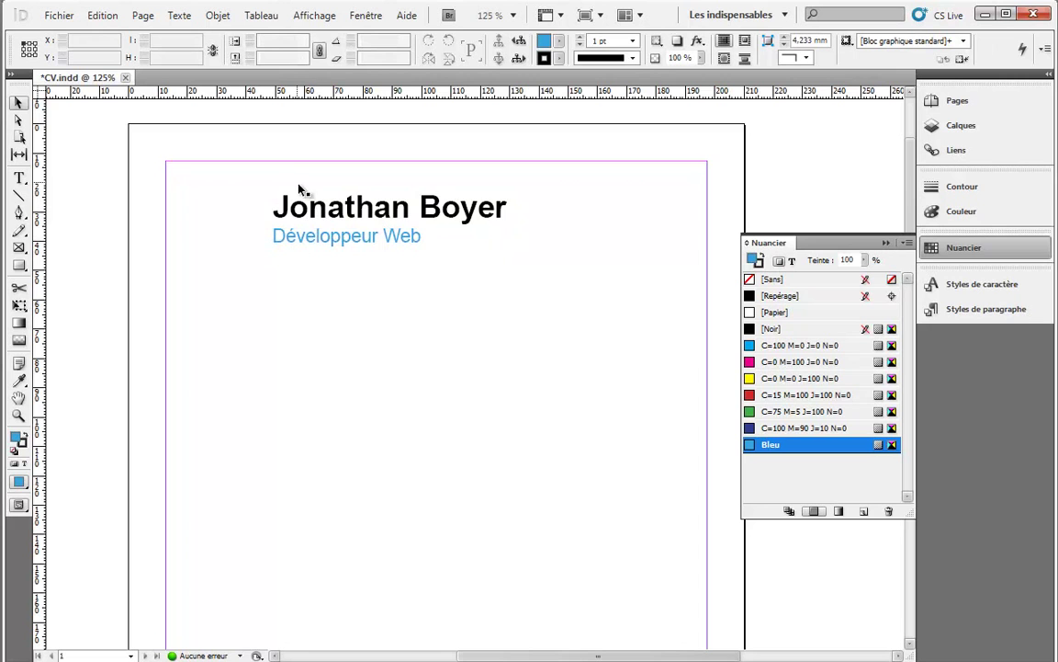
pyautogui.hotkey('ctrl', 'h')
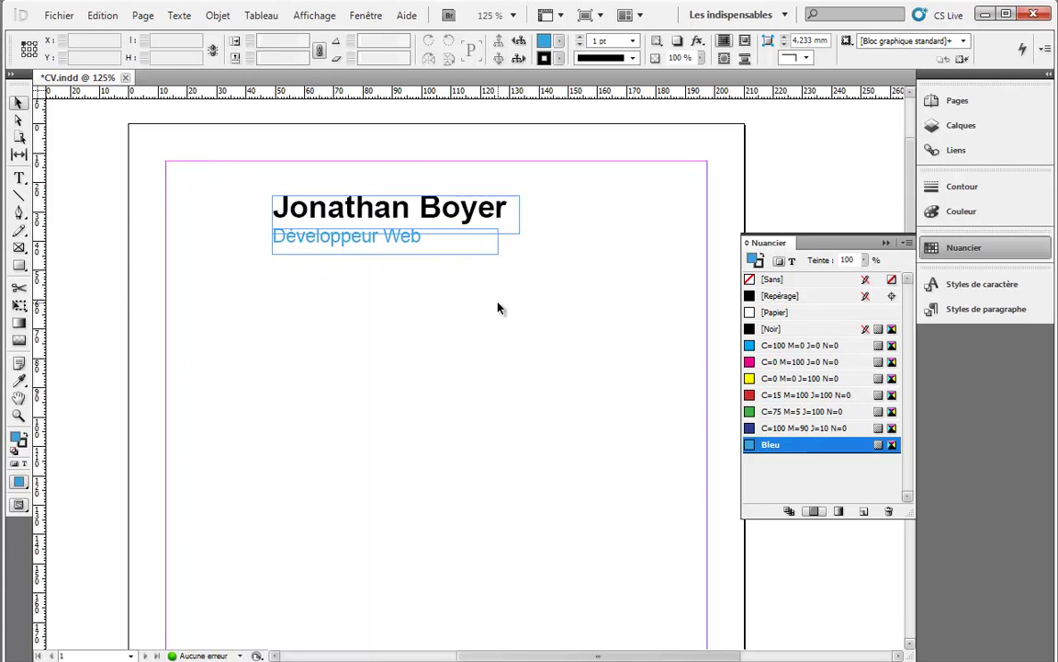
# Step: Place profil.jpg from the CV folder directly on the page over the header, and delete it
pyautogui.hotkey('alt', 'Tab')
pyautogui.moveTo(522, 75); pyautogui.dragTo(780, 68)
pyautogui.moveTo(855, 198); pyautogui.dragTo(179, 182)
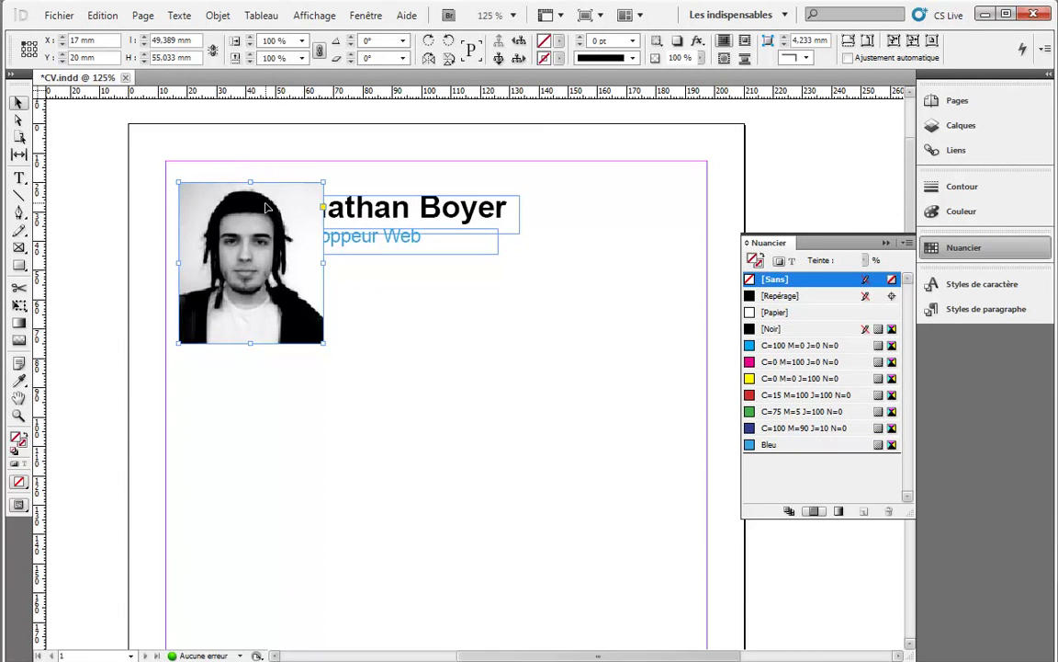
pyautogui.press('Delete')
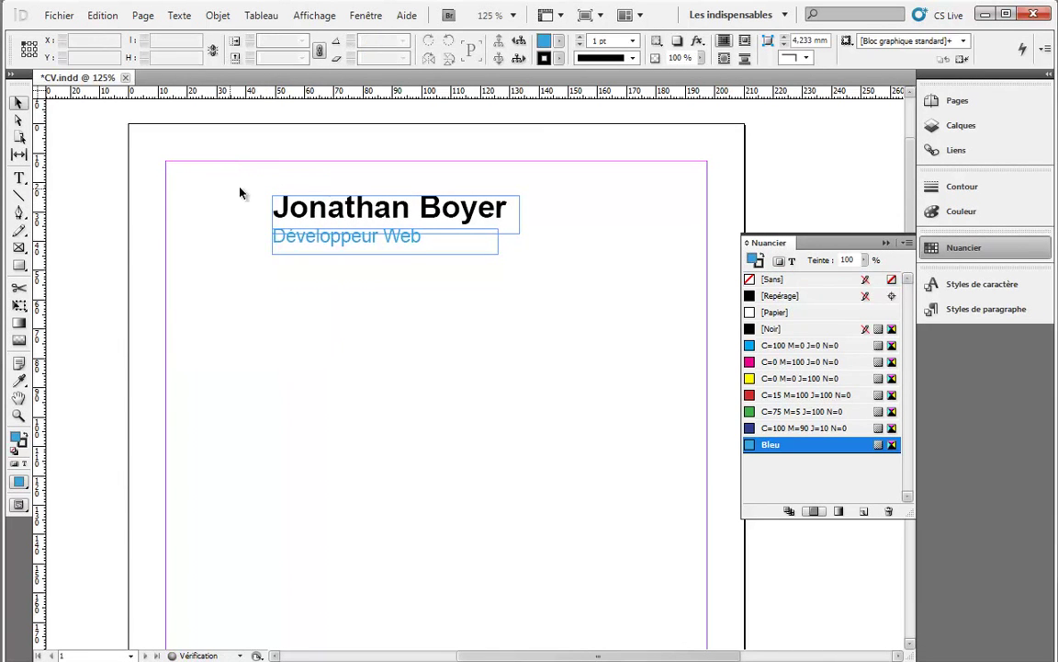
# Step: Draw an image frame about 30.3 × 43.8 mm from the page's upper-left margin corner and place profil.jpg inside it
pyautogui.click(18, 248)
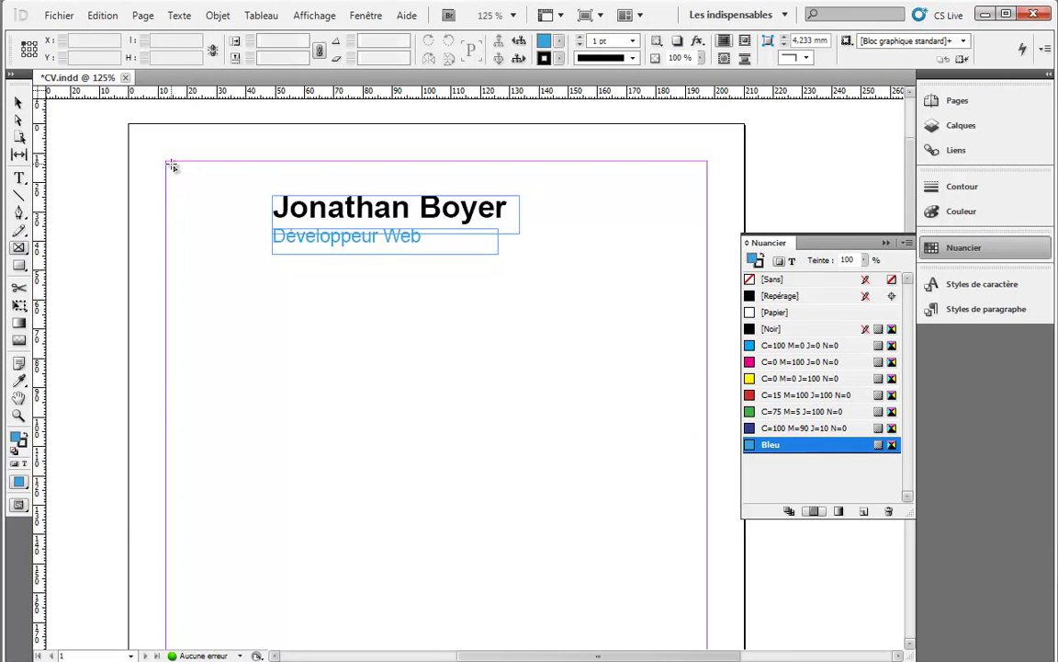
pyautogui.moveTo(164, 162); pyautogui.dragTo(255, 290)
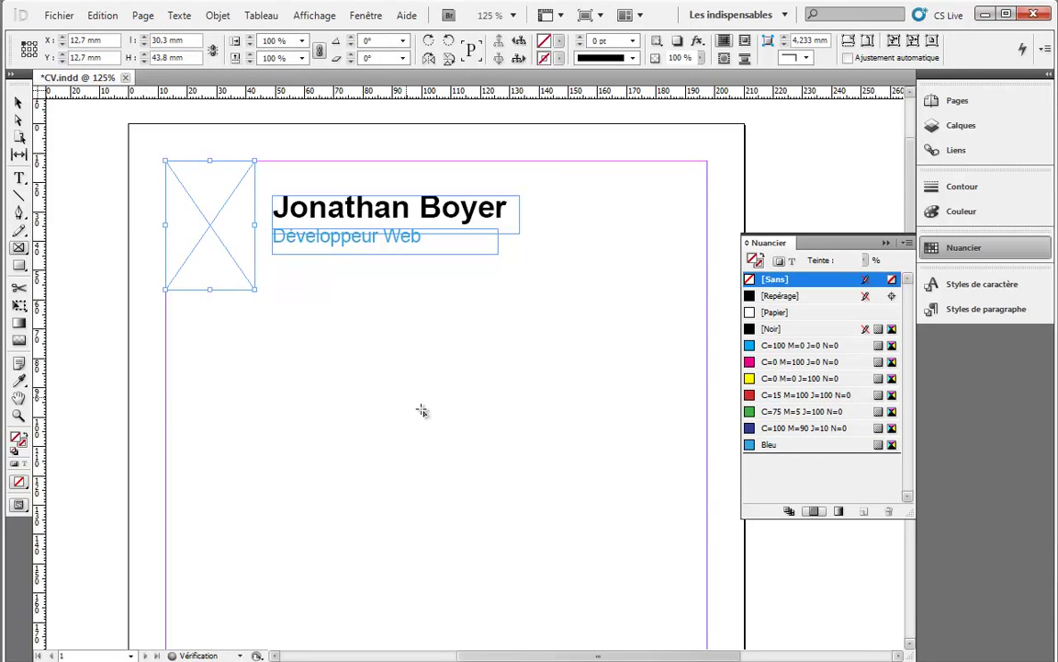
pyautogui.click(392, 385)
pyautogui.click(767, 355)
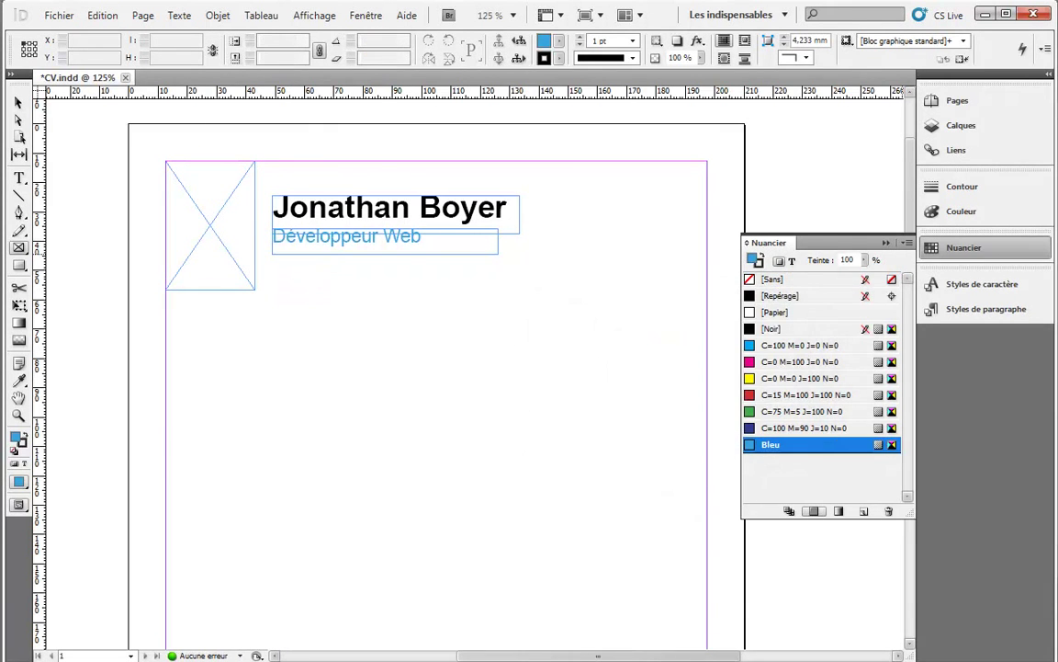
pyautogui.hotkey('alt', 'Tab')
pyautogui.moveTo(818, 210); pyautogui.dragTo(211, 221)
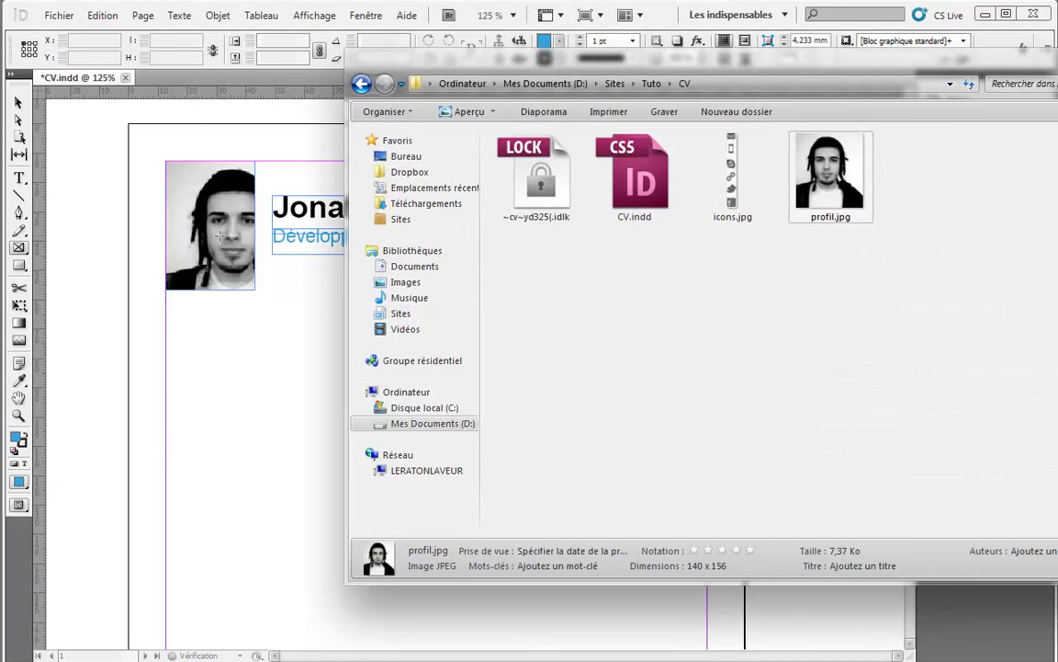
# Step: Try to enlarge the photo inside its frame, undo that, and enlarge the frame itself to about 44.6 × 54.3 mm
pyautogui.click(18, 101)
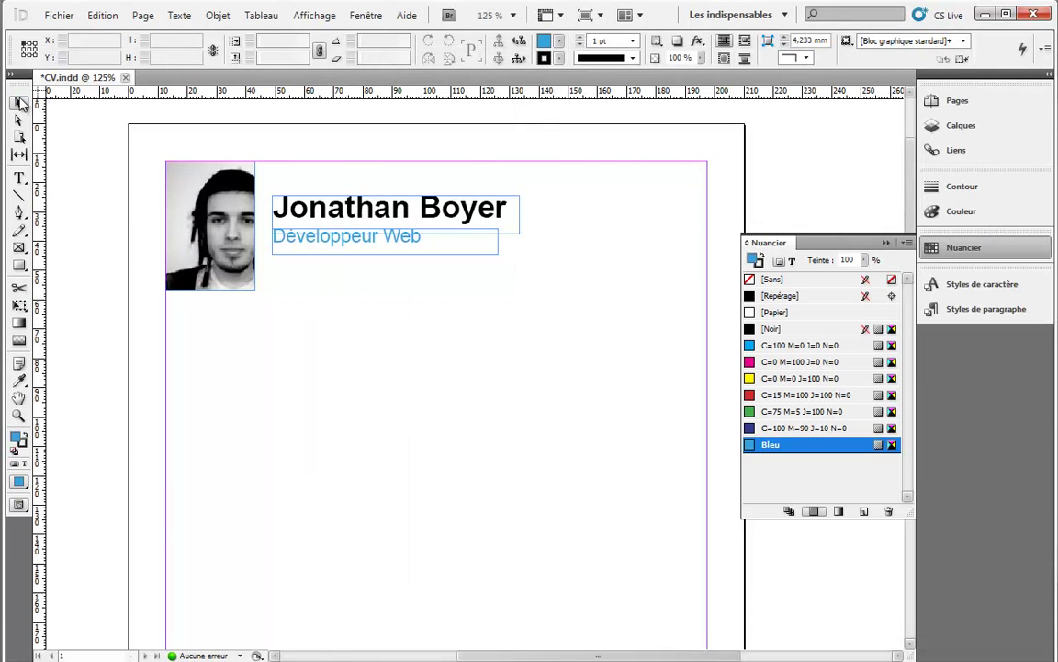
pyautogui.click(220, 214)
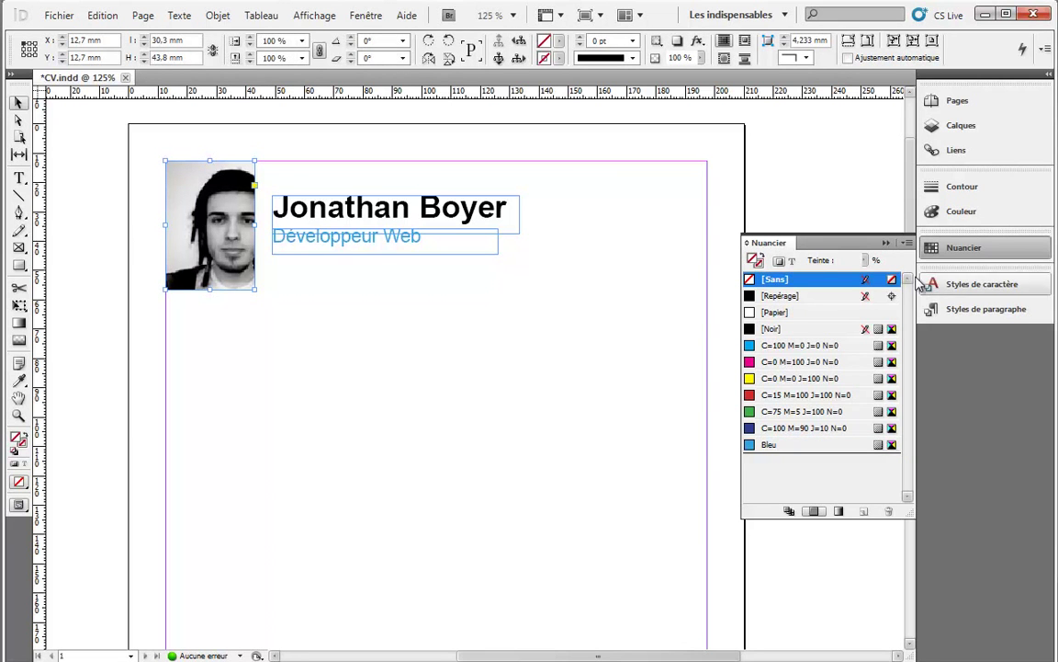
pyautogui.doubleClick(235, 251)
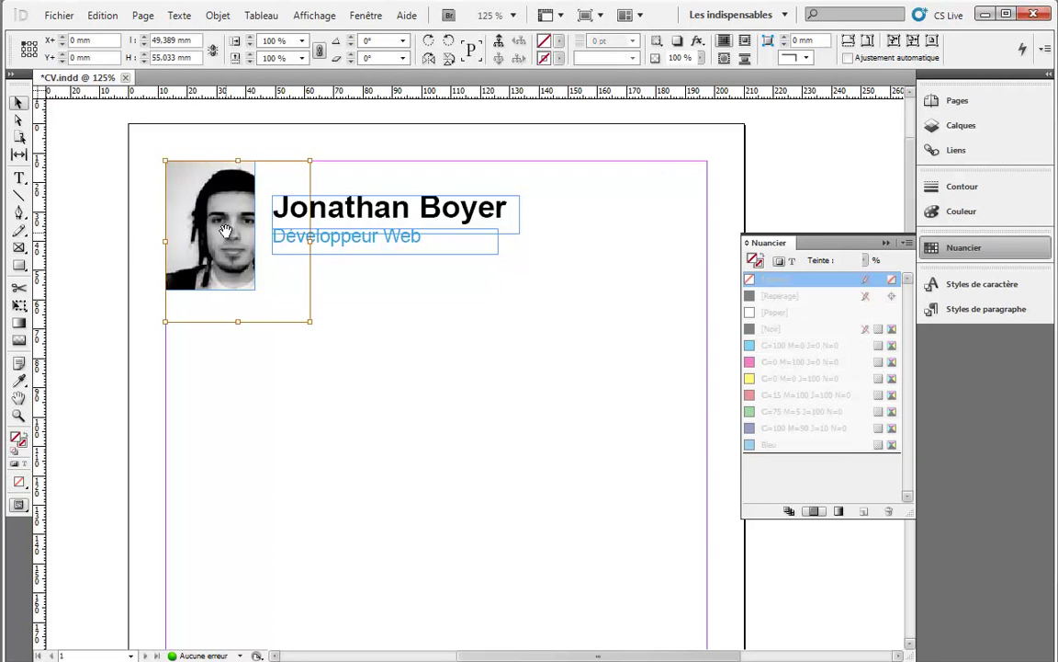
pyautogui.moveTo(310, 321); pyautogui.dragTo(366, 414)
pyautogui.click(265, 335)
pyautogui.click(241, 276)
pyautogui.hotkey('ctrl', 'z')
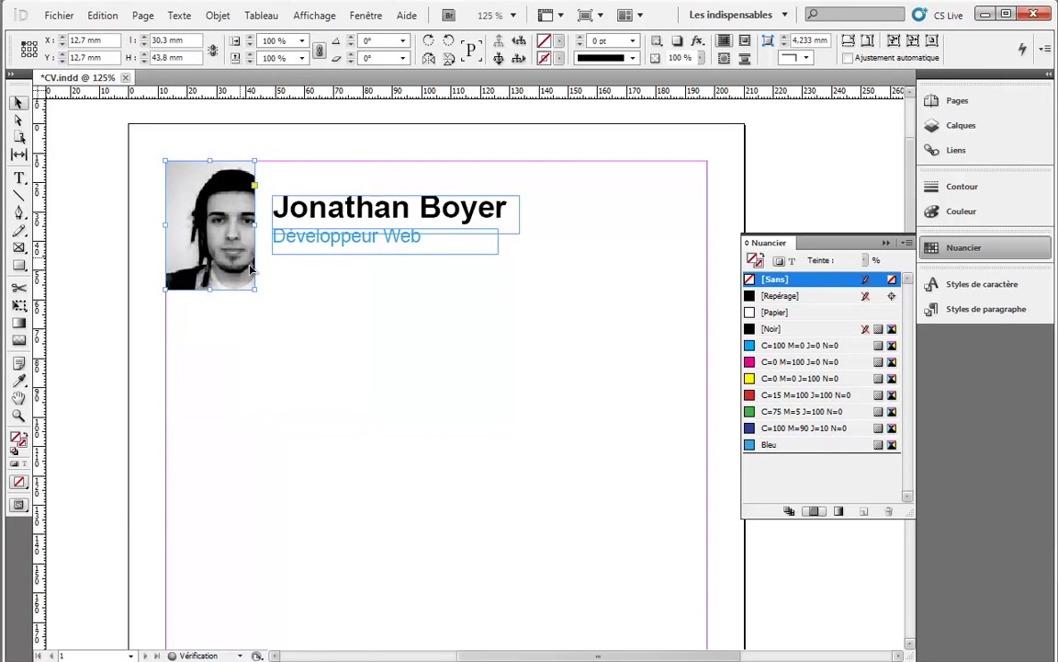
pyautogui.moveTo(256, 289); pyautogui.dragTo(297, 320)
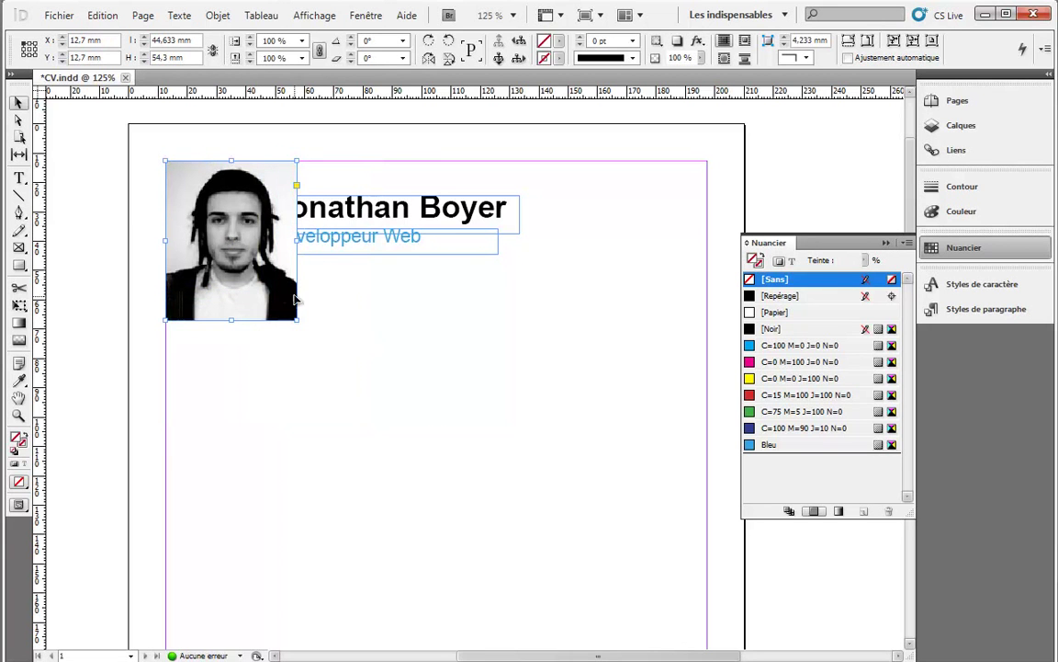
# Step: Inspect the photo area up close and the whole page layout at 75 % zoom
pyautogui.moveTo(410, 333); pyautogui.dragTo(412, 202)
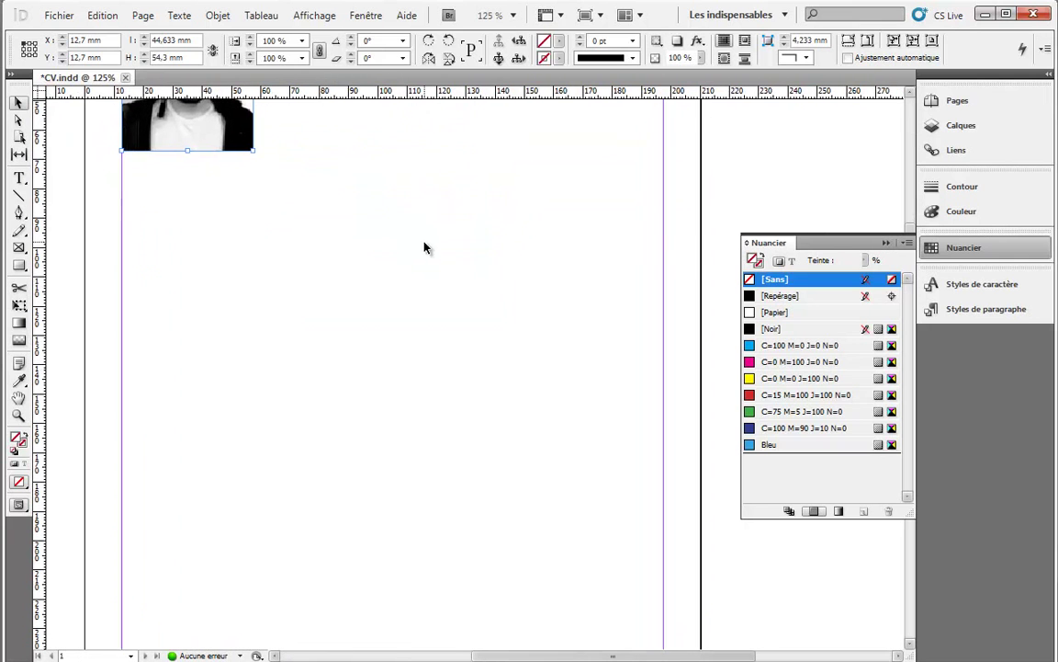
pyautogui.click(383, 245)
pyautogui.press('z')
pyautogui.keyDown('alt'); pyautogui.click(367, 190); pyautogui.keyUp('alt')
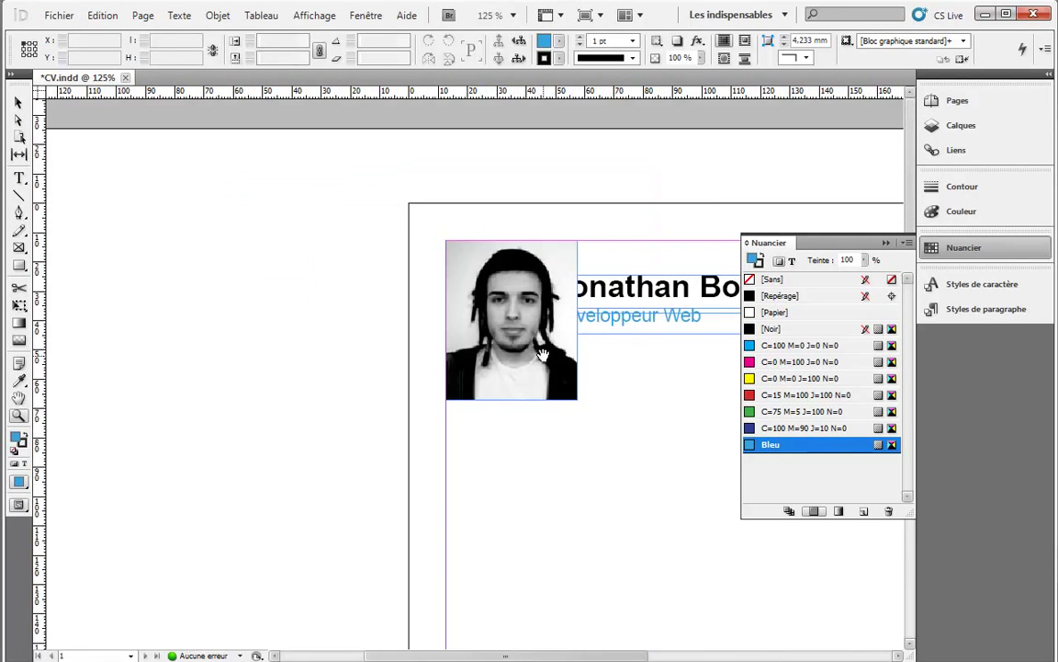
pyautogui.moveTo(507, 434); pyautogui.dragTo(473, 317)
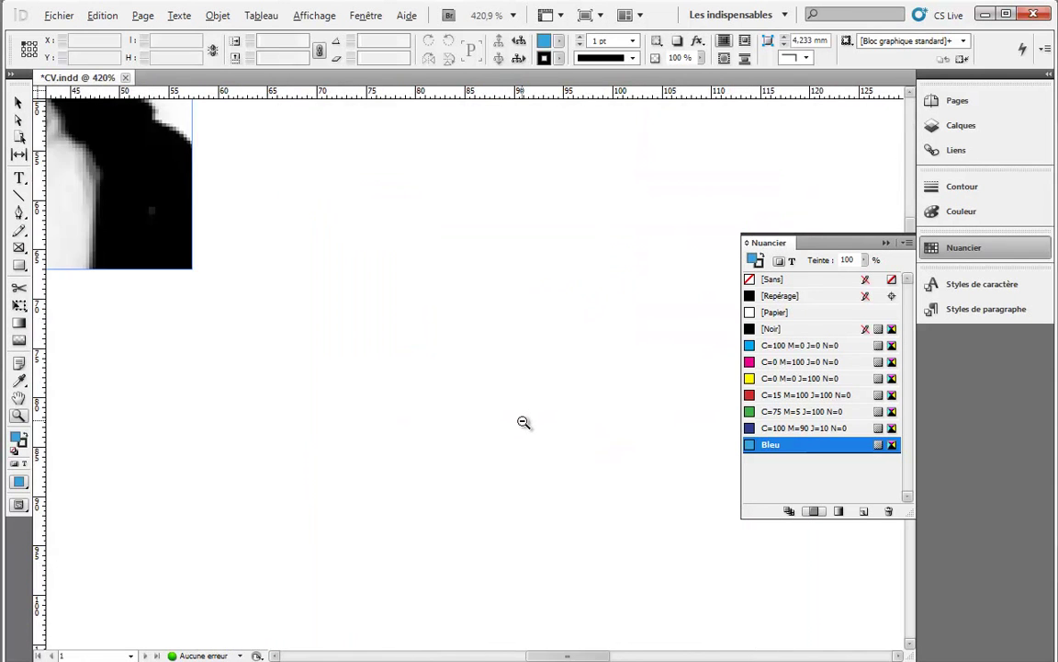
pyautogui.keyDown('alt'); pyautogui.click(520, 422); pyautogui.keyUp('alt')
pyautogui.keyDown('alt'); pyautogui.click(521, 422); pyautogui.keyUp('alt')
pyautogui.keyDown('alt'); pyautogui.click(521, 421); pyautogui.keyUp('alt')
pyautogui.keyDown('alt'); pyautogui.click(521, 421); pyautogui.keyUp('alt')
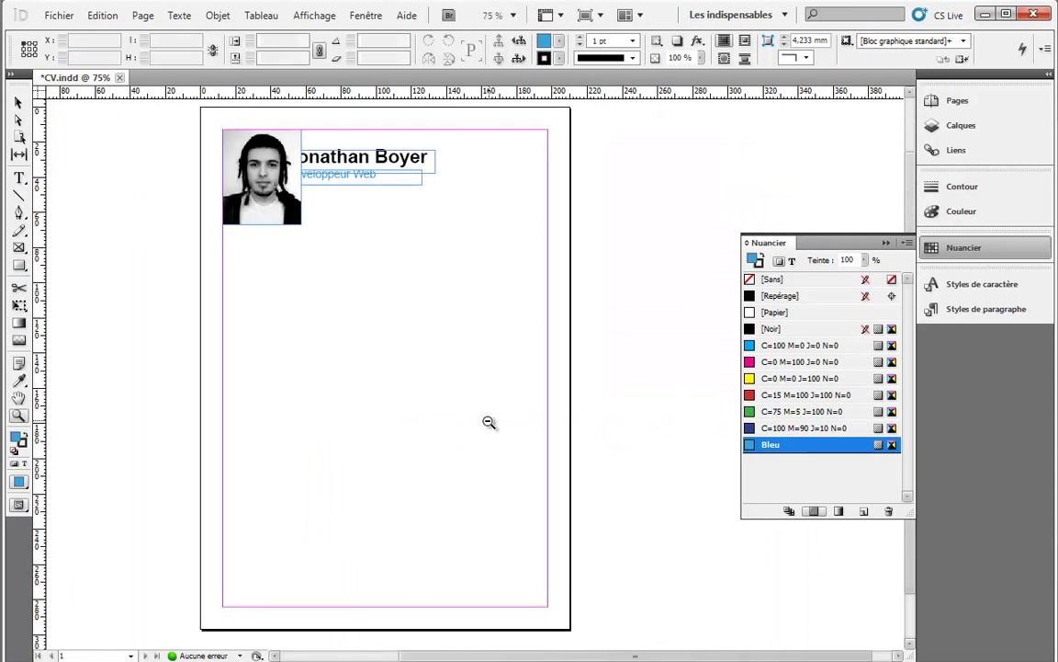
# Step: Delete the framed photo from the page
pyautogui.click(18, 102)
pyautogui.click(226, 177)
pyautogui.press('Delete')
# Step: Place profil.jpg from the CV folder on the page beside the name, at its original size
pyautogui.hotkey('alt', 'Tab')
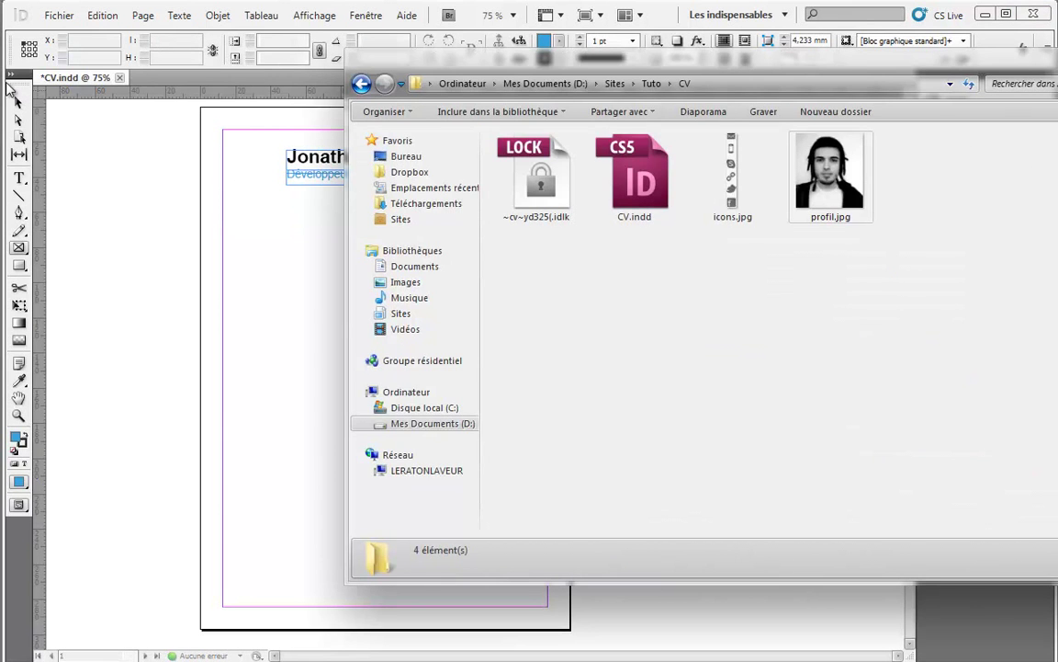
pyautogui.click(17, 99)
pyautogui.hotkey('alt', 'Tab')
pyautogui.moveTo(831, 175); pyautogui.dragTo(236, 153)
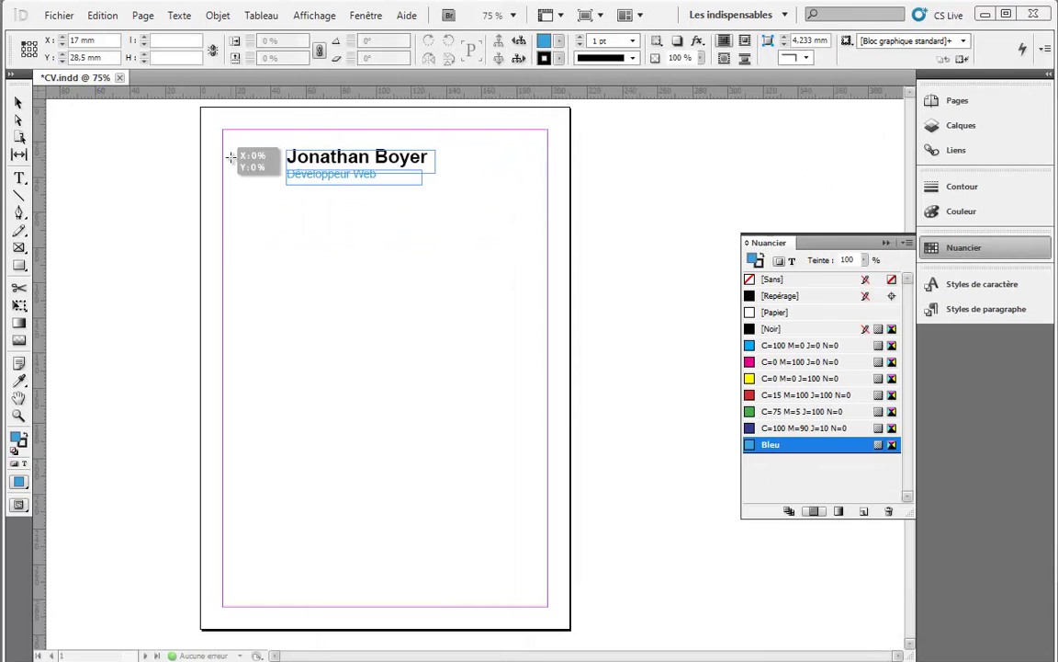
pyautogui.moveTo(258, 213)
pyautogui.mouseDown()
pyautogui.moveTo(290, 237)
pyautogui.moveTo(258, 213)
pyautogui.mouseUp()
# Step: Undo the photo's distortion, scale it proportionally to about 36.7 × 40.9 mm and position it at the upper-left margin corner
pyautogui.moveTo(317, 250); pyautogui.dragTo(254, 162)
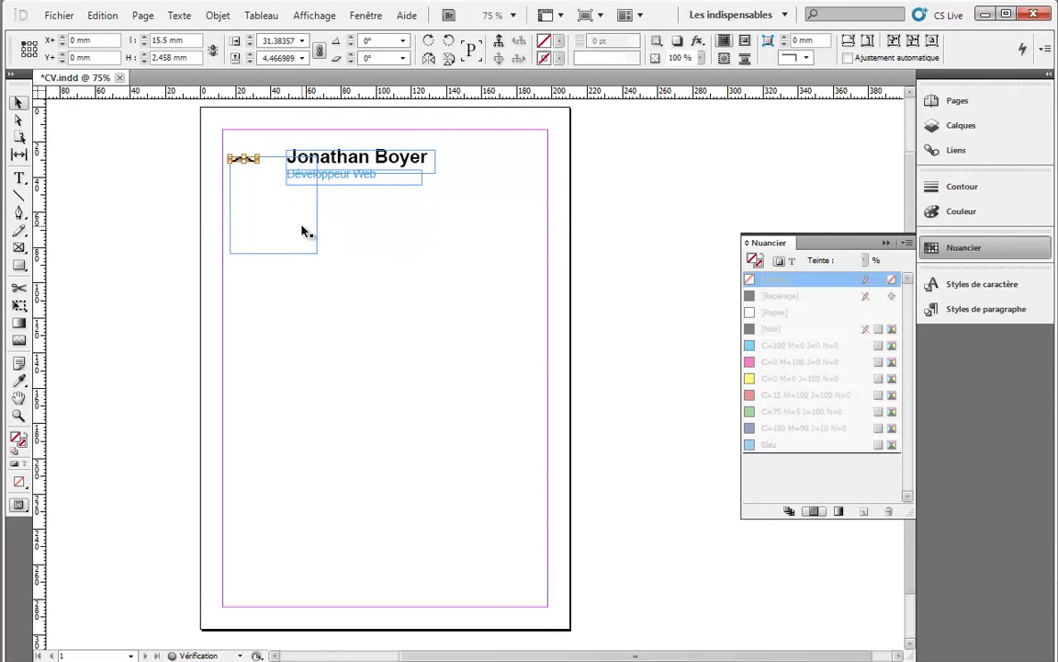
pyautogui.hotkey('ctrl', 'z')
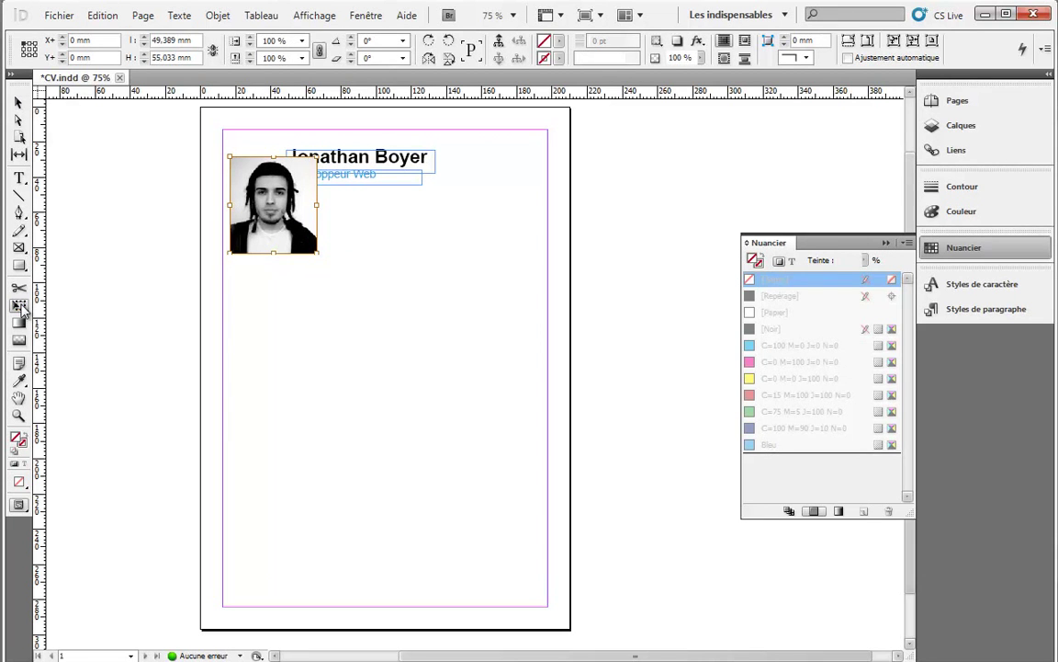
pyautogui.click(325, 206)
pyautogui.moveTo(297, 237); pyautogui.dragTo(285, 184)
pyautogui.moveTo(309, 229); pyautogui.dragTo(260, 185)
# Step: Move the name and "Développeur Web" frames slightly to the right, clear of the photo
pyautogui.click(20, 107)
pyautogui.click(311, 157)
pyautogui.moveTo(311, 157); pyautogui.dragTo(326, 157)
pyautogui.click(397, 284)
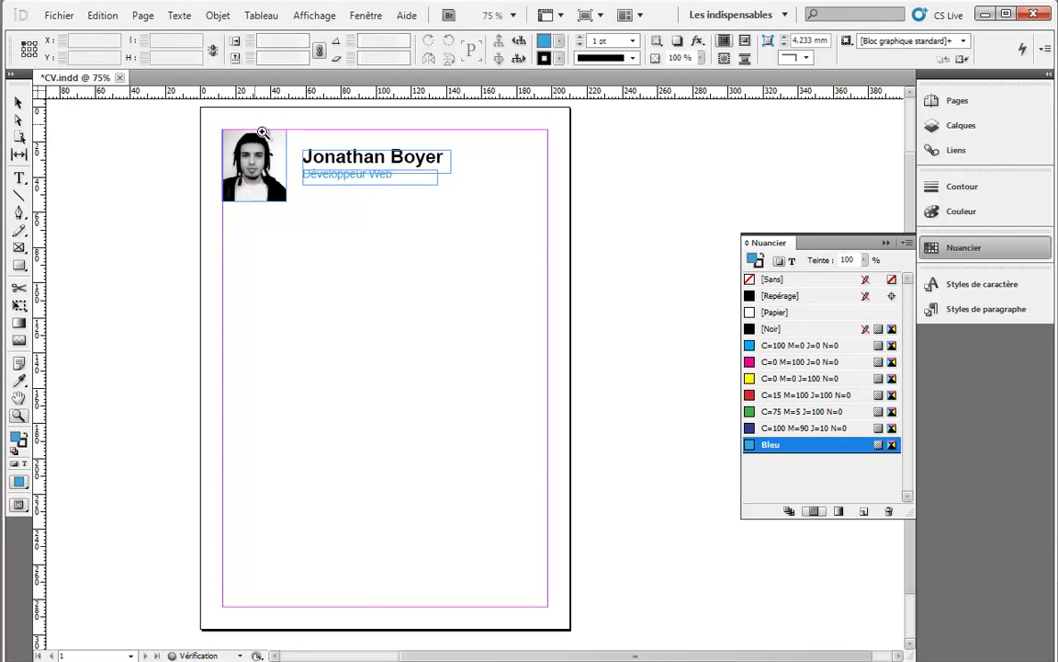
# Step: Select the photo, show the object styles (Styles d'objet) and dock them below the paragraph styles
pyautogui.click(371, 182)
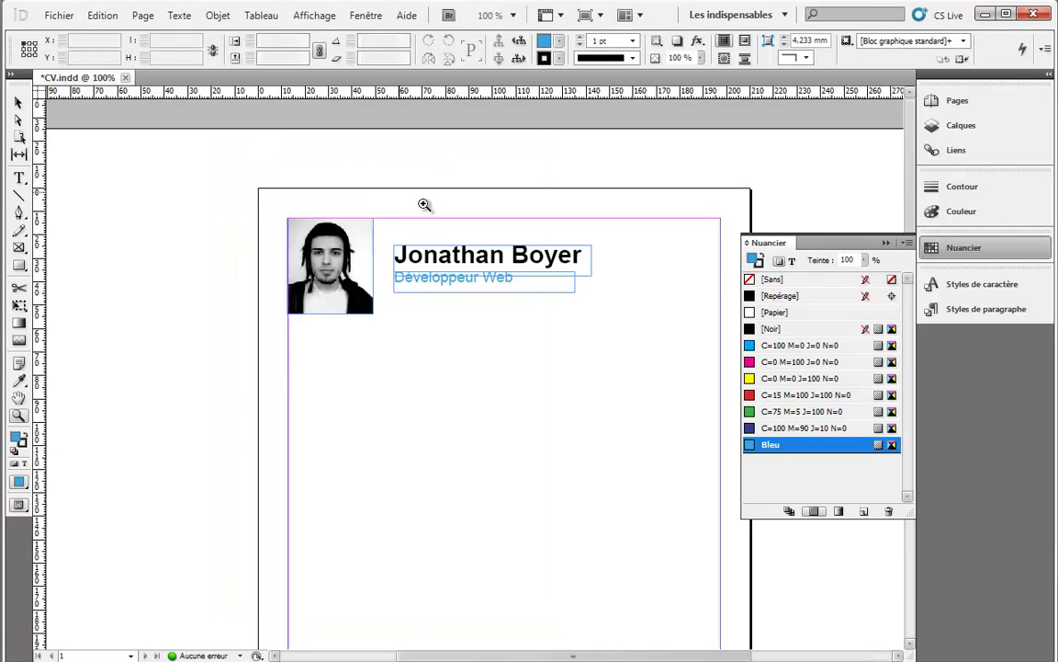
pyautogui.click(371, 220)
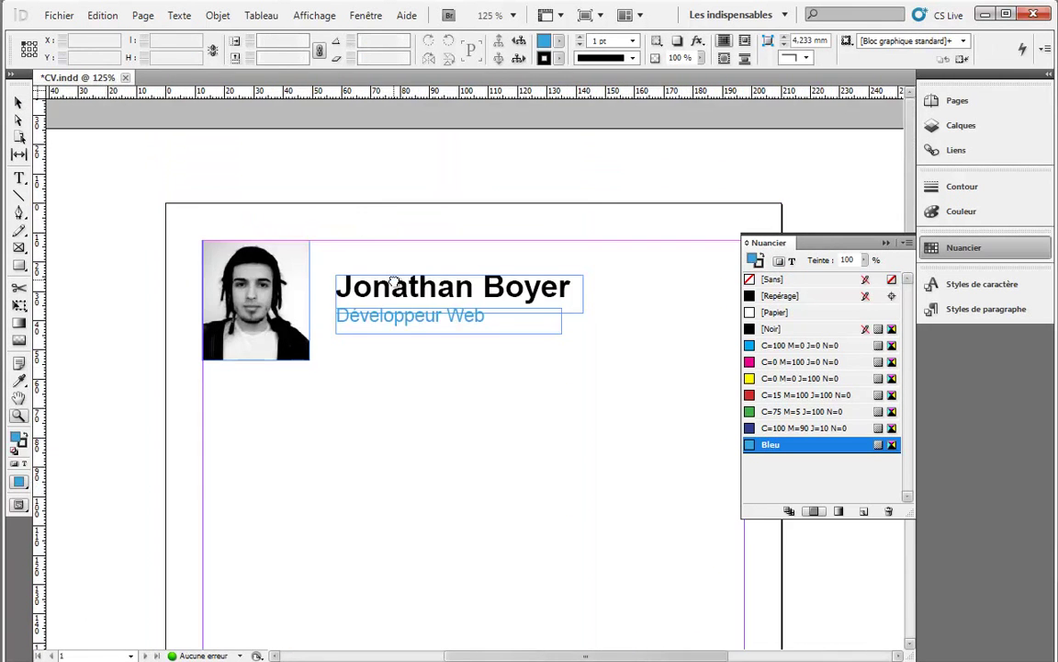
pyautogui.moveTo(388, 277); pyautogui.dragTo(313, 202)
pyautogui.click(22, 105)
pyautogui.click(175, 229)
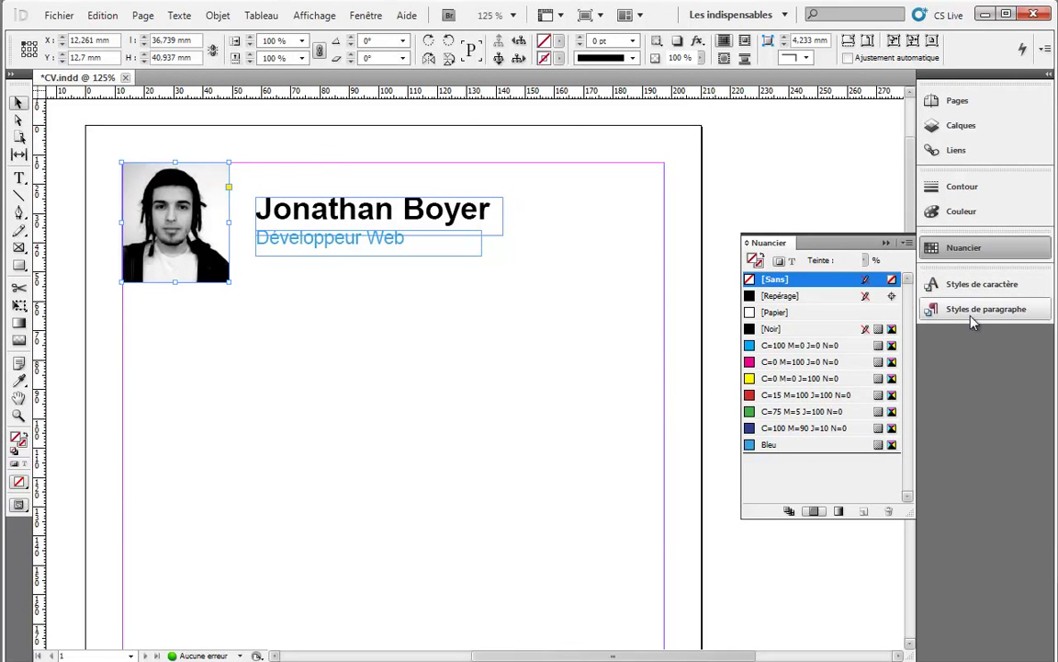
pyautogui.click(363, 16)
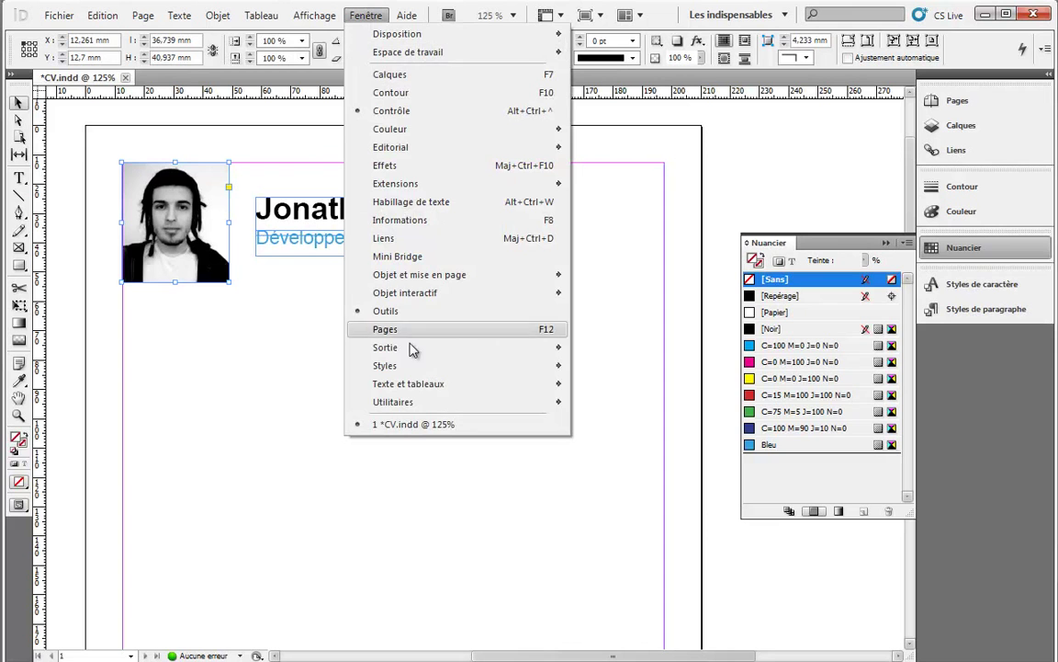
pyautogui.moveTo(407, 366)
pyautogui.click(643, 366)
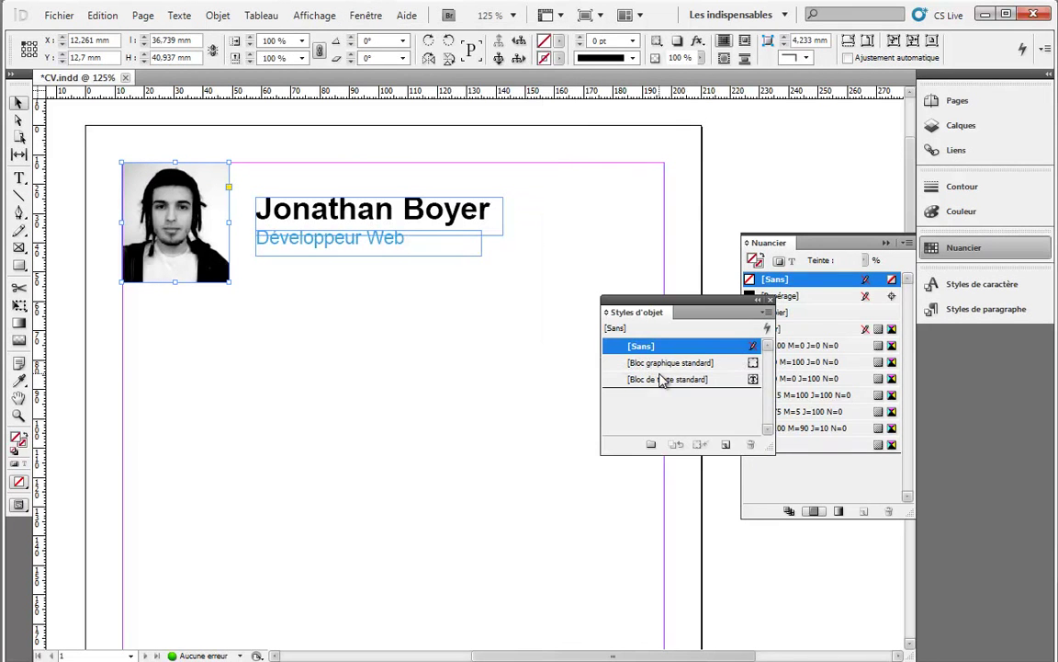
pyautogui.moveTo(619, 310); pyautogui.dragTo(981, 330)
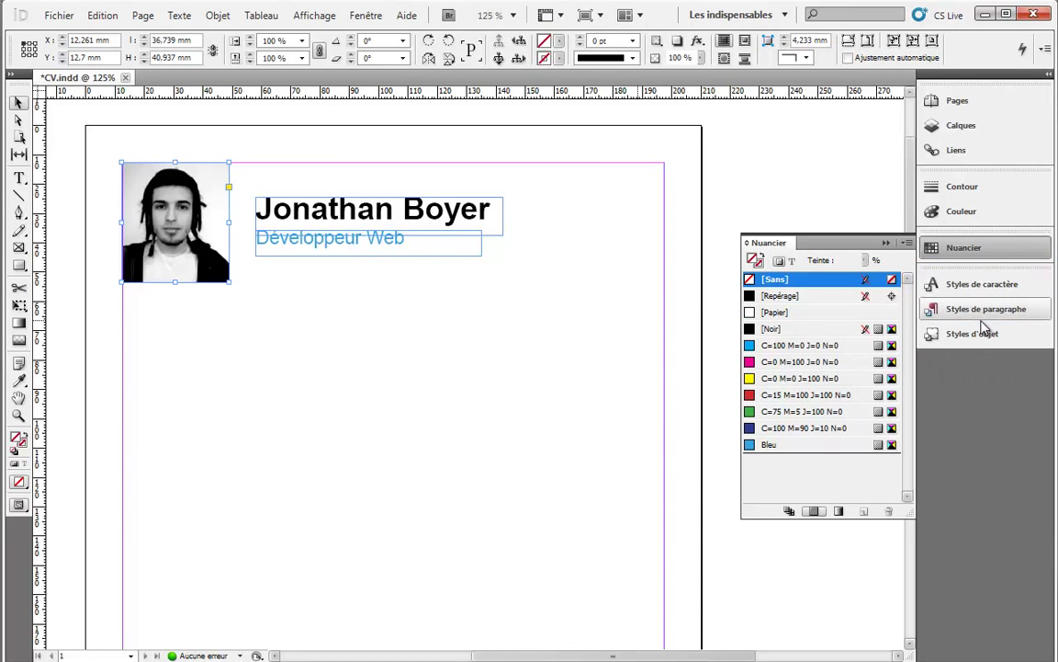
pyautogui.click(977, 336)
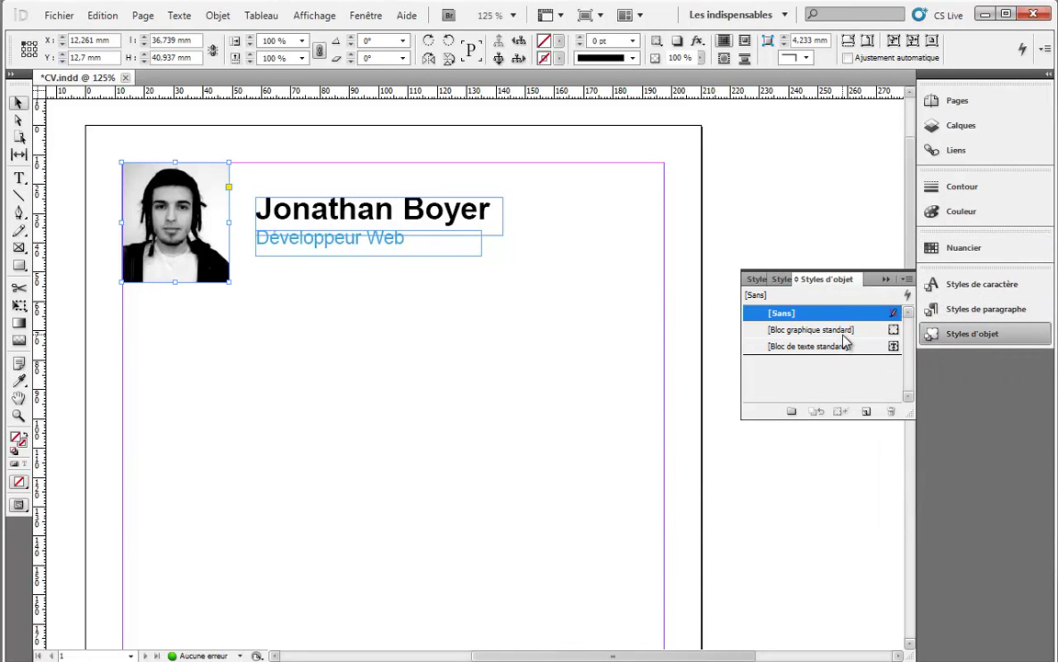
# Step: Create a new object style and name it "Photo"
pyautogui.click(867, 411)
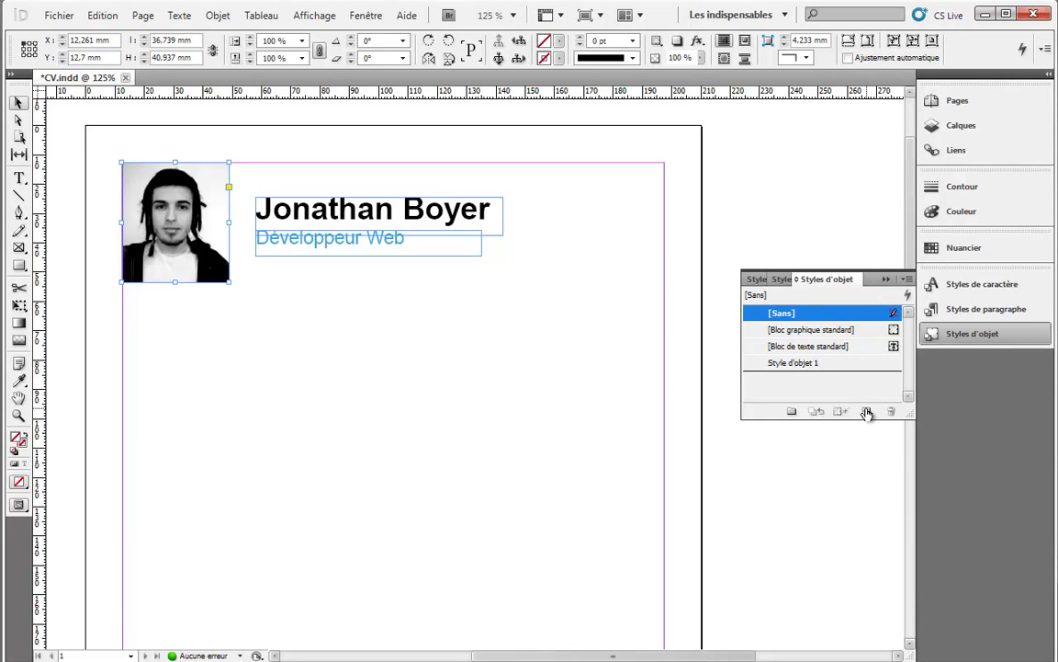
pyautogui.click(803, 365)
pyautogui.doubleClick(803, 365)
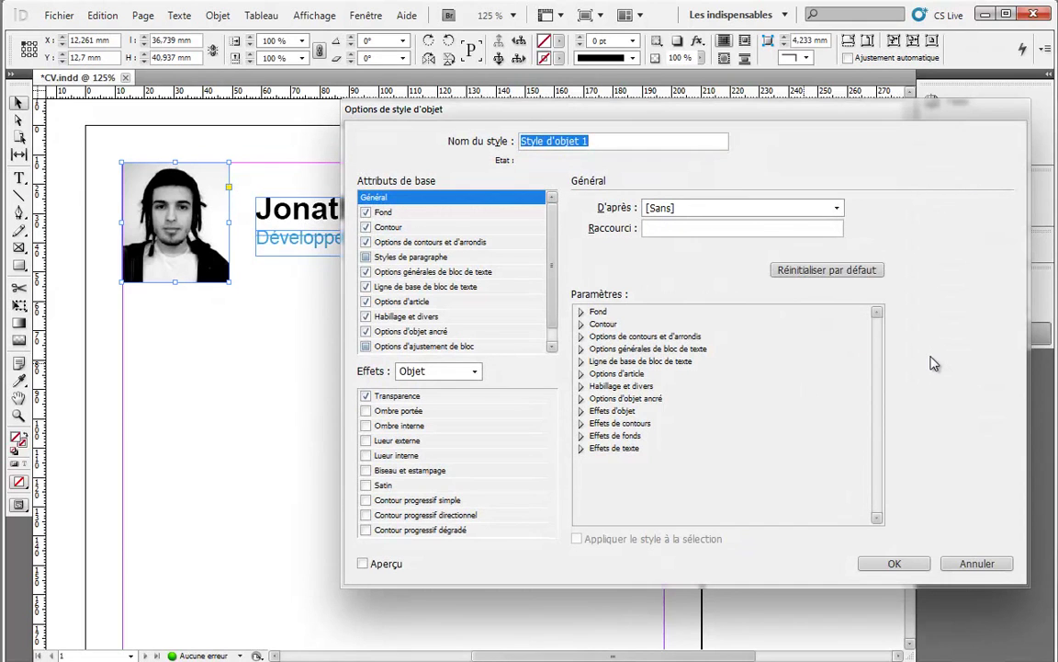
pyautogui.write('Photo')
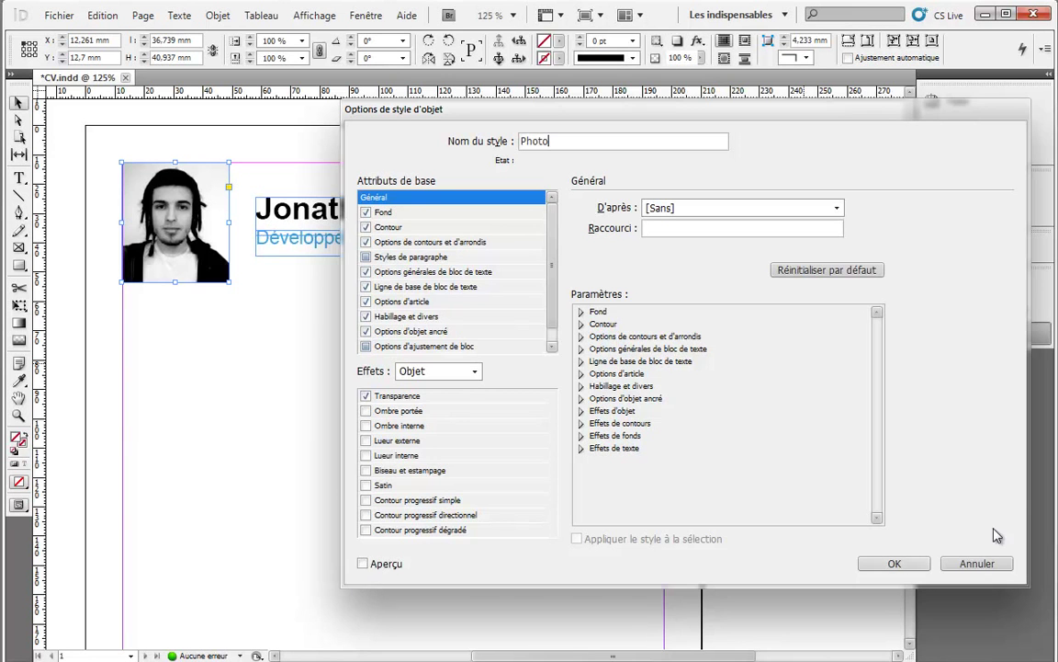
pyautogui.click(895, 564)
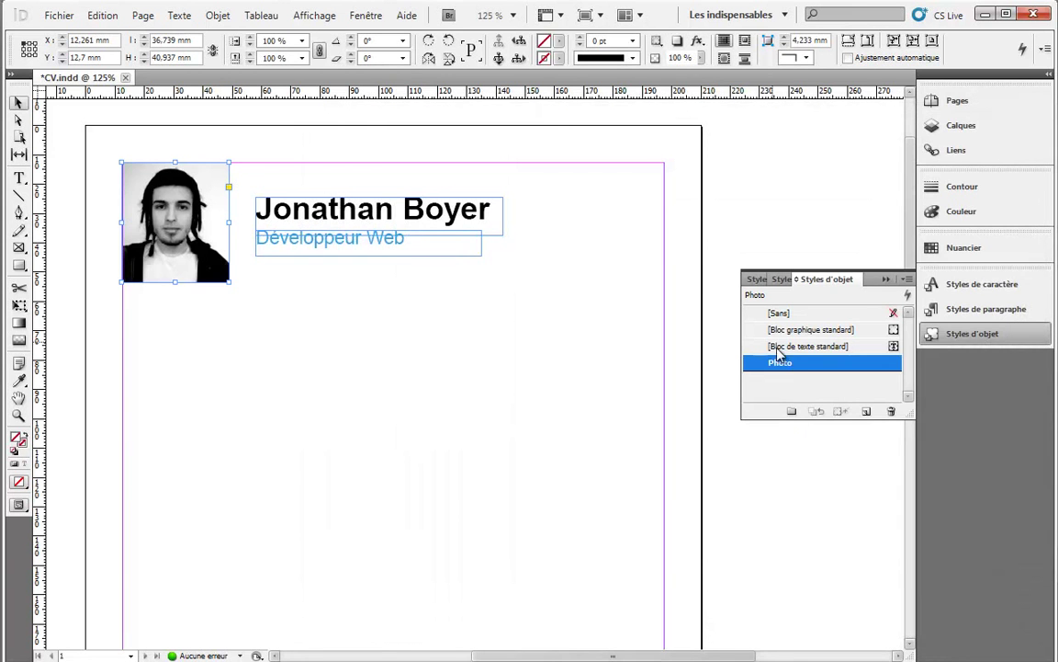
# Step: Edit the Photo object style, give its stroke (Contour) the colour C=100 M=0 J=0 N=0, and turn on the preview
pyautogui.doubleClick(785, 365)
pyautogui.moveTo(459, 118); pyautogui.dragTo(594, 74)
pyautogui.click(554, 456)
pyautogui.click(528, 182)
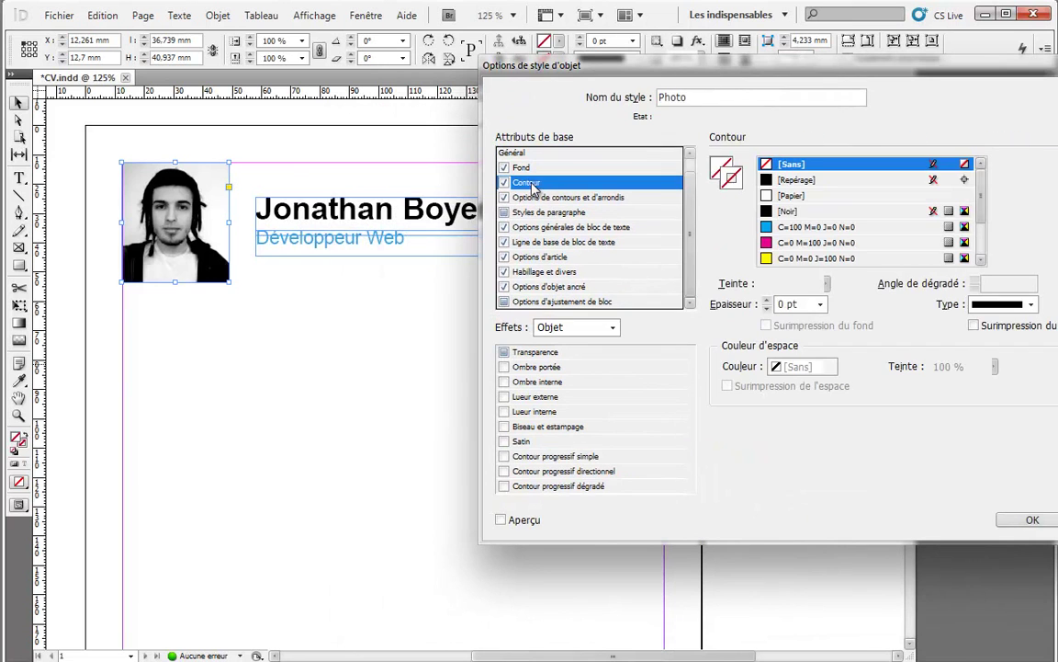
pyautogui.click(792, 196)
pyautogui.click(822, 307)
pyautogui.click(823, 308)
pyautogui.click(806, 230)
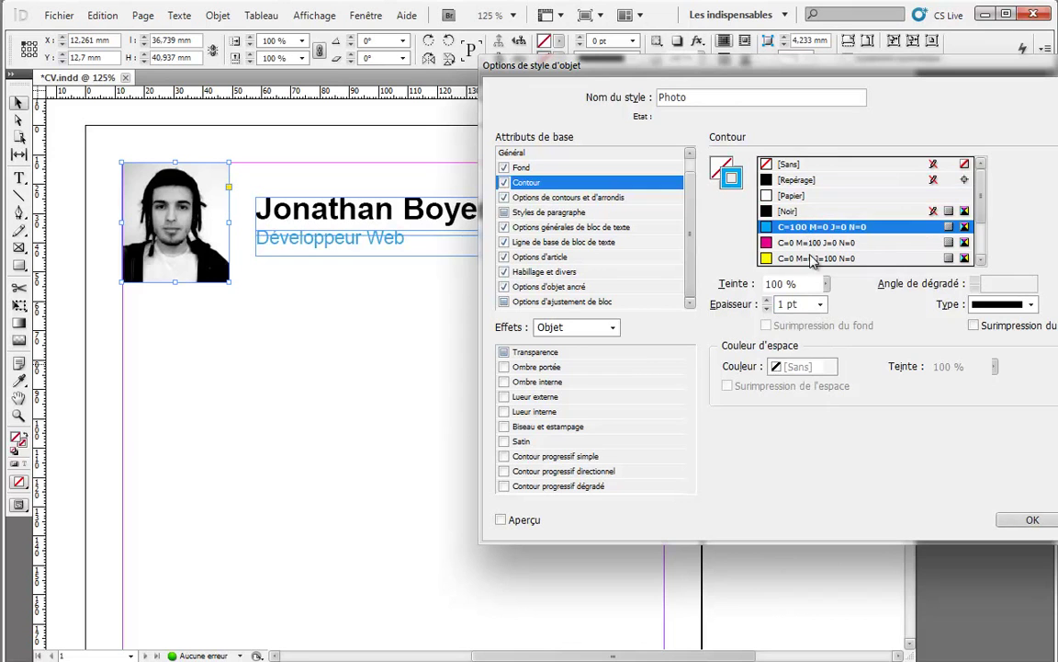
pyautogui.click(823, 306)
pyautogui.click(811, 412)
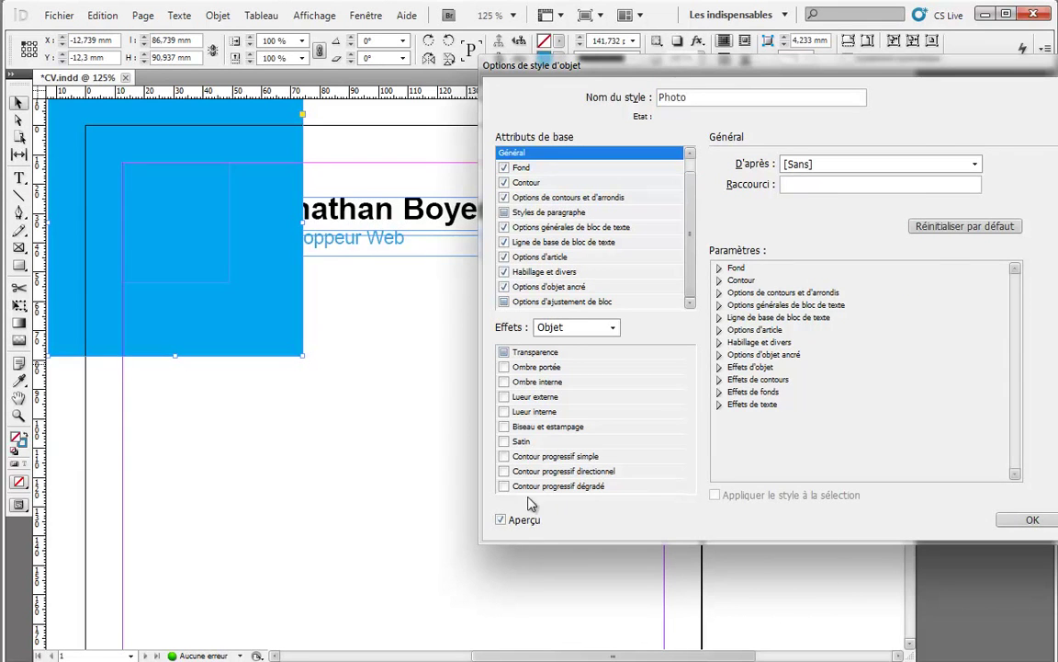
# Step: Set the Photo style's stroke weight (Epaisseur) to 4 pt and its colour to [Papier]
pyautogui.click(531, 183)
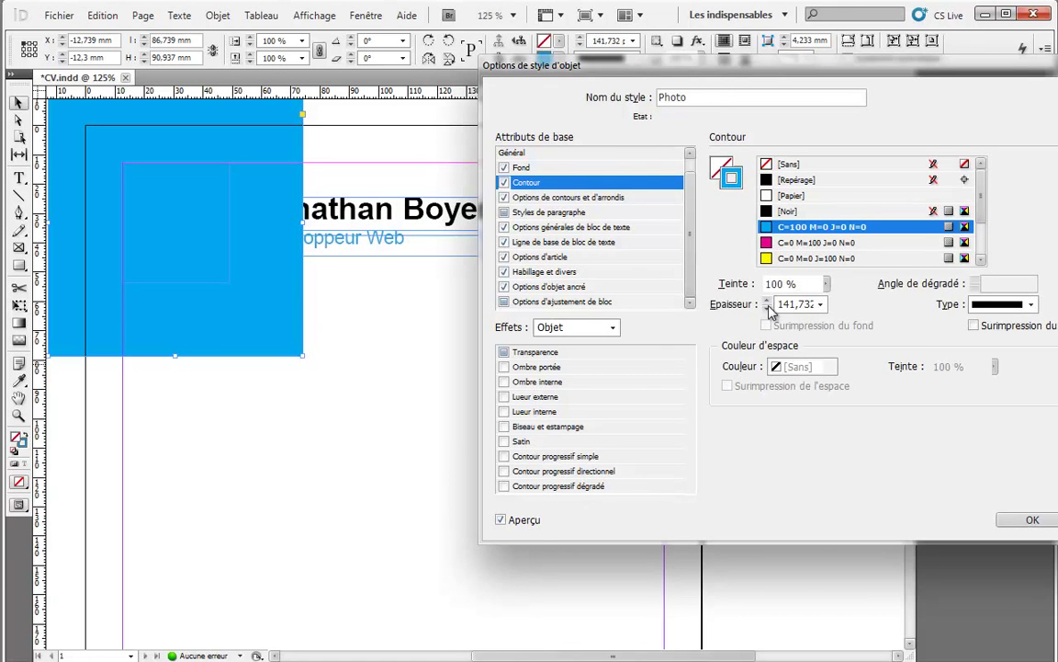
pyautogui.click(821, 304)
pyautogui.click(804, 336)
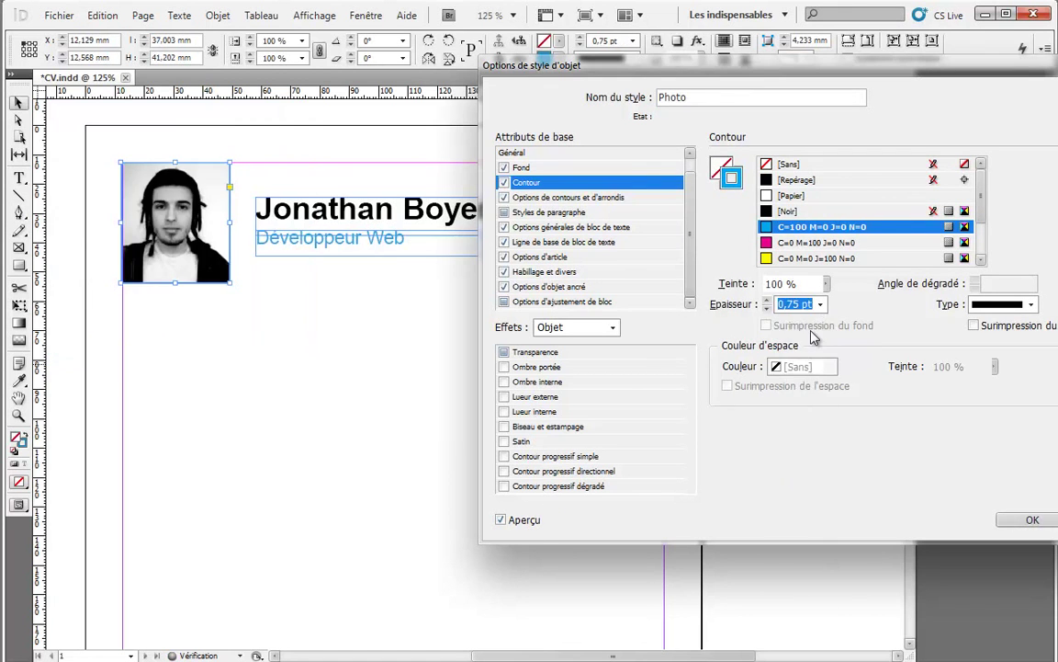
pyautogui.press('Tab')
pyautogui.click(823, 304)
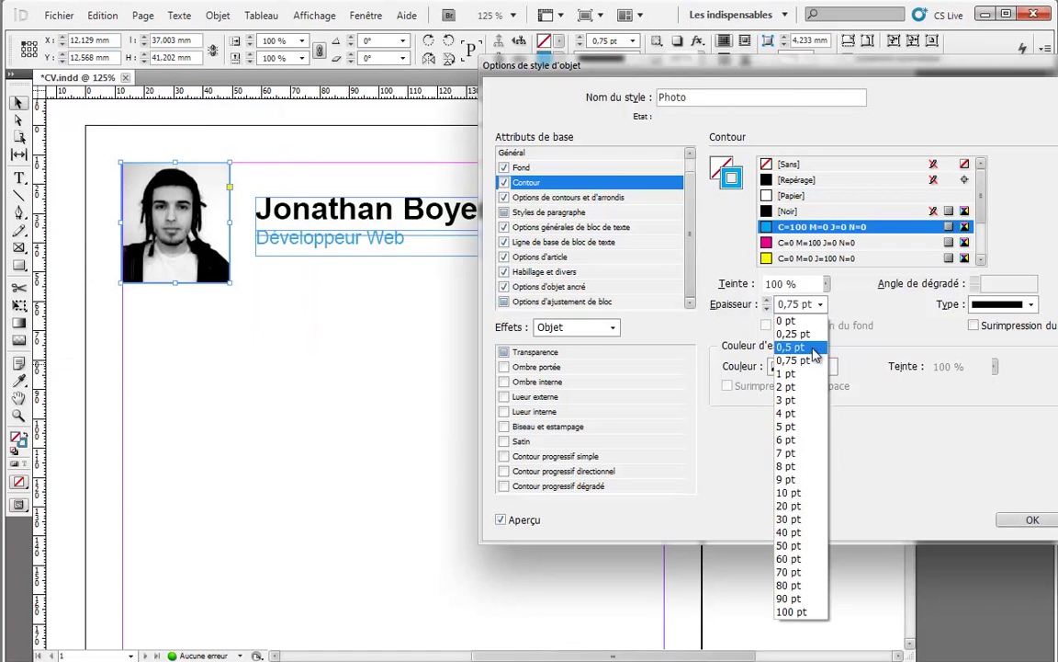
pyautogui.click(810, 405)
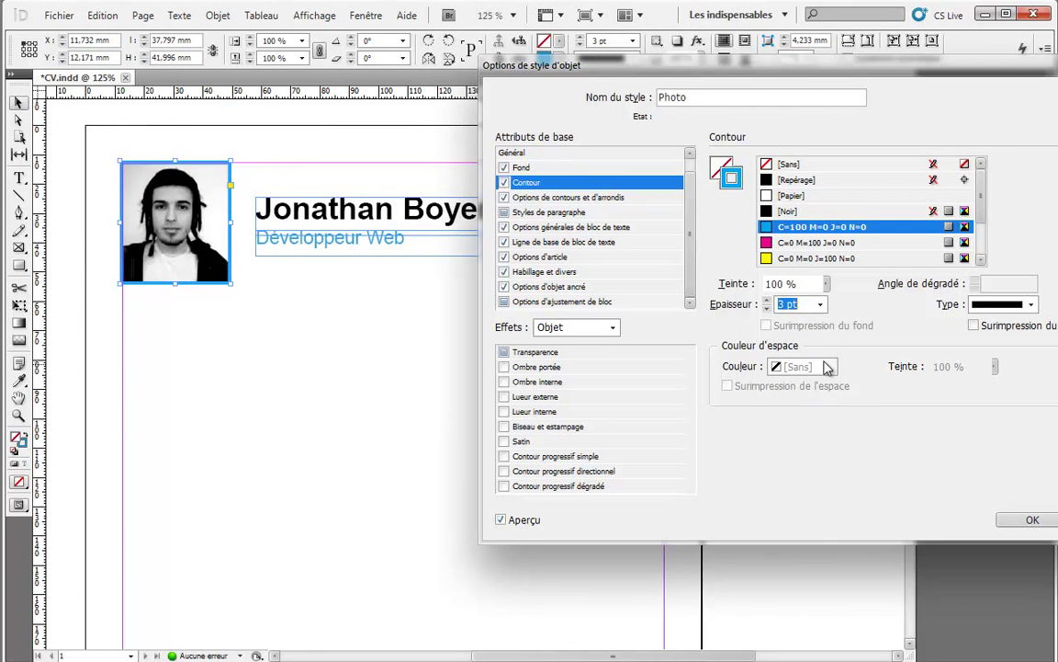
pyautogui.click(820, 304)
pyautogui.click(735, 424)
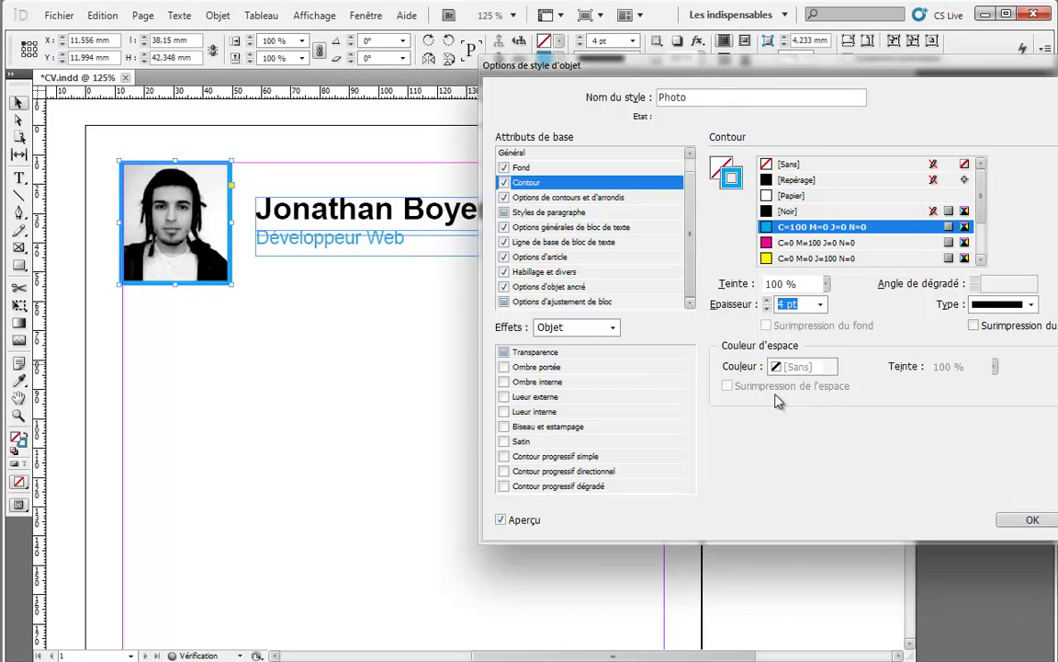
pyautogui.click(793, 195)
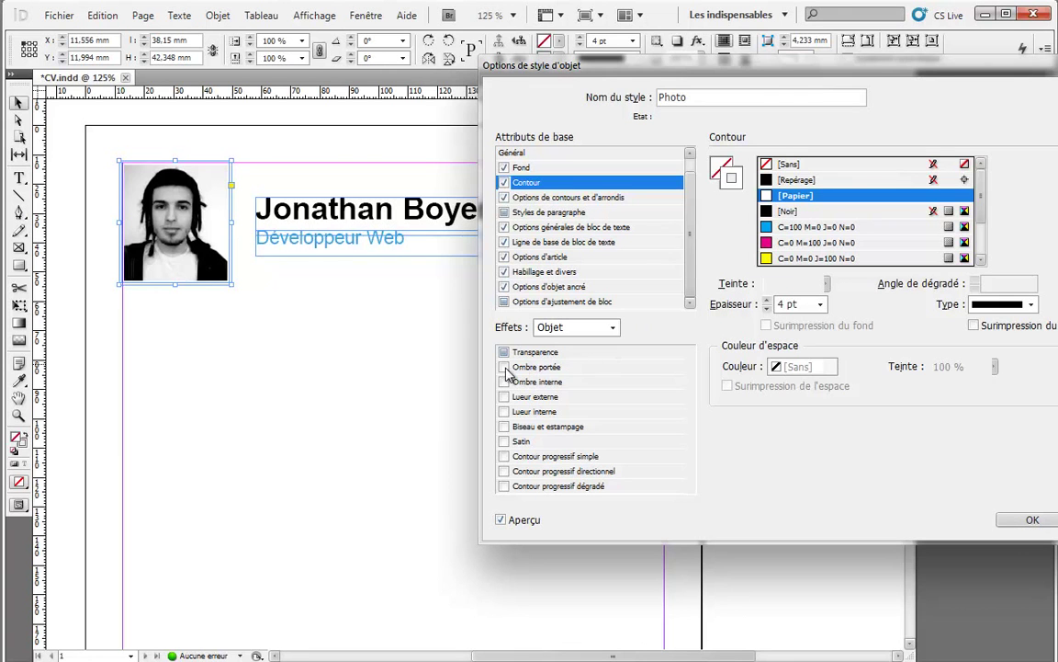
# Step: Add an outer glow (Lueur externe) to the Photo style with Normal blending mode and [Noir] colour, and apply the style options
pyautogui.click(536, 399)
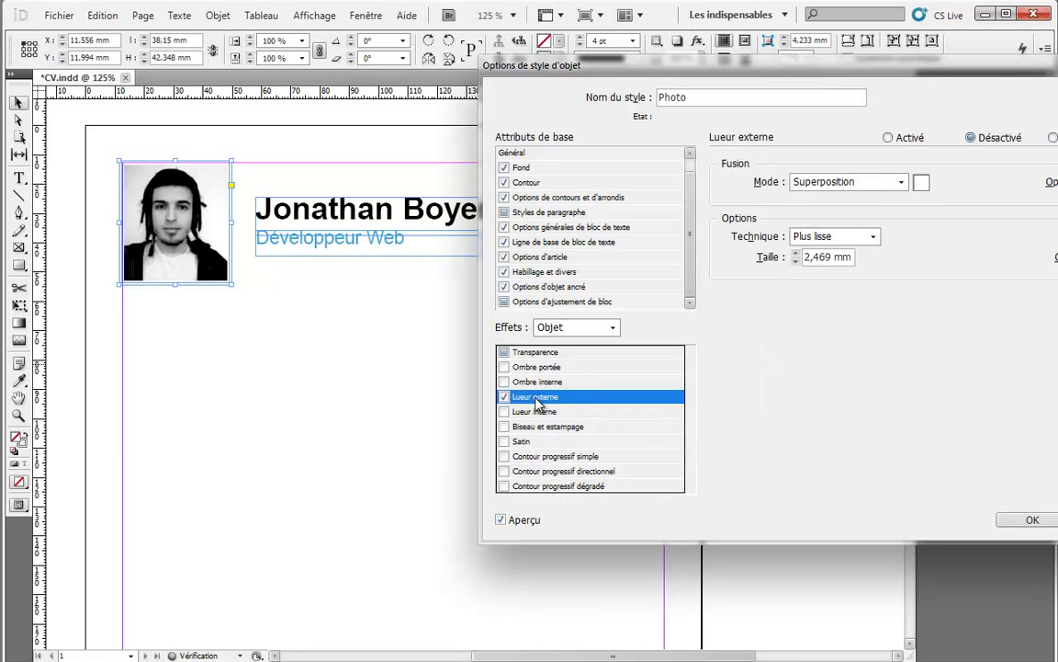
pyautogui.click(847, 181)
pyautogui.click(853, 202)
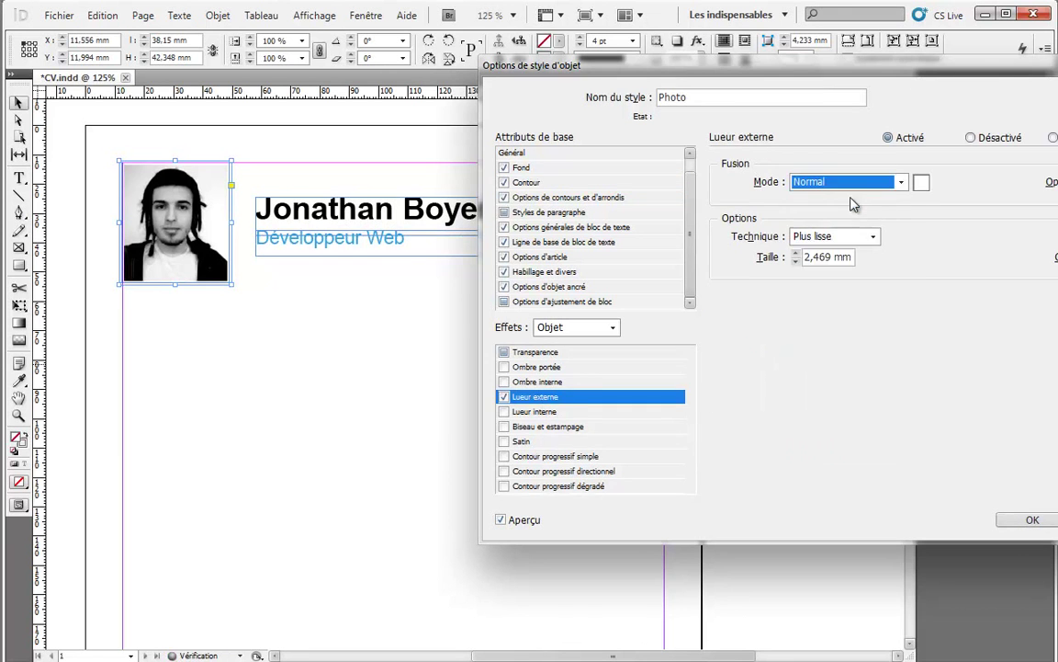
pyautogui.click(922, 183)
pyautogui.click(608, 340)
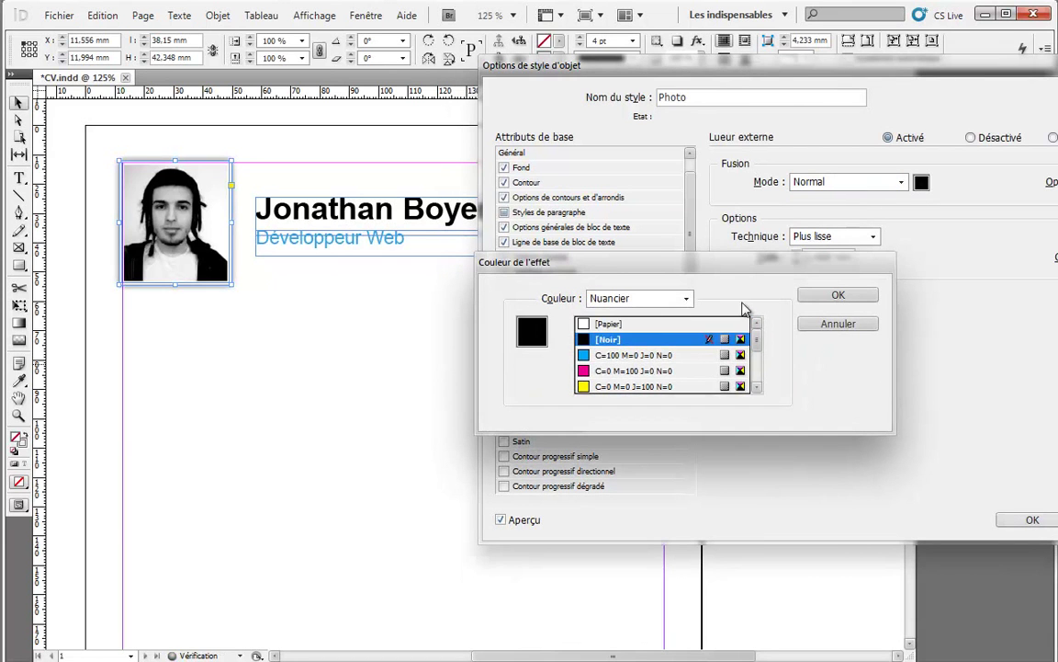
pyautogui.click(837, 296)
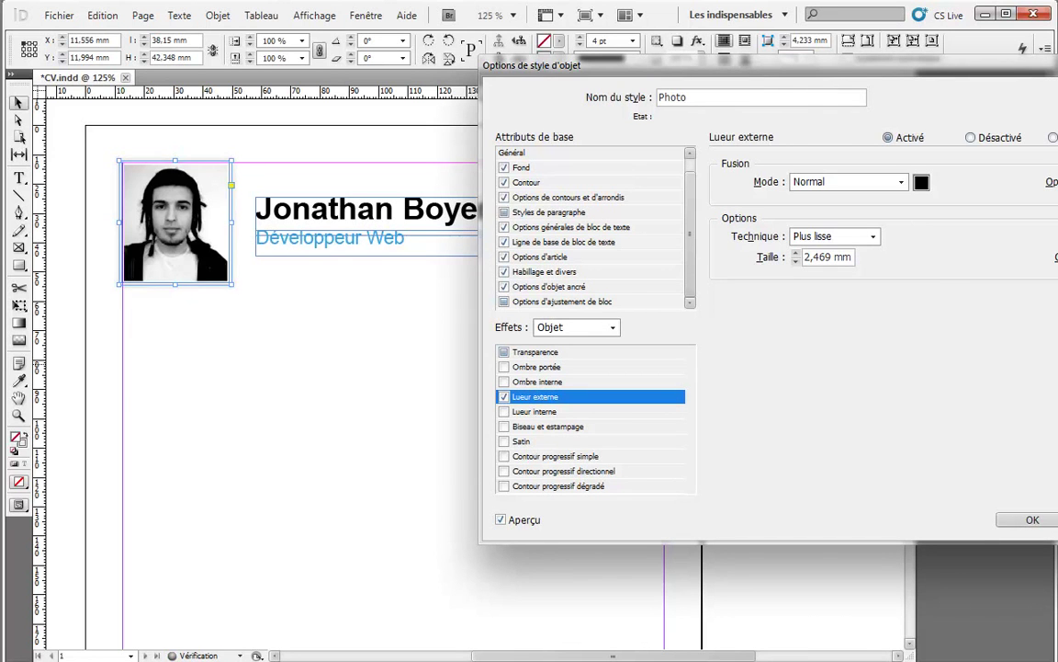
pyautogui.click(1053, 521)
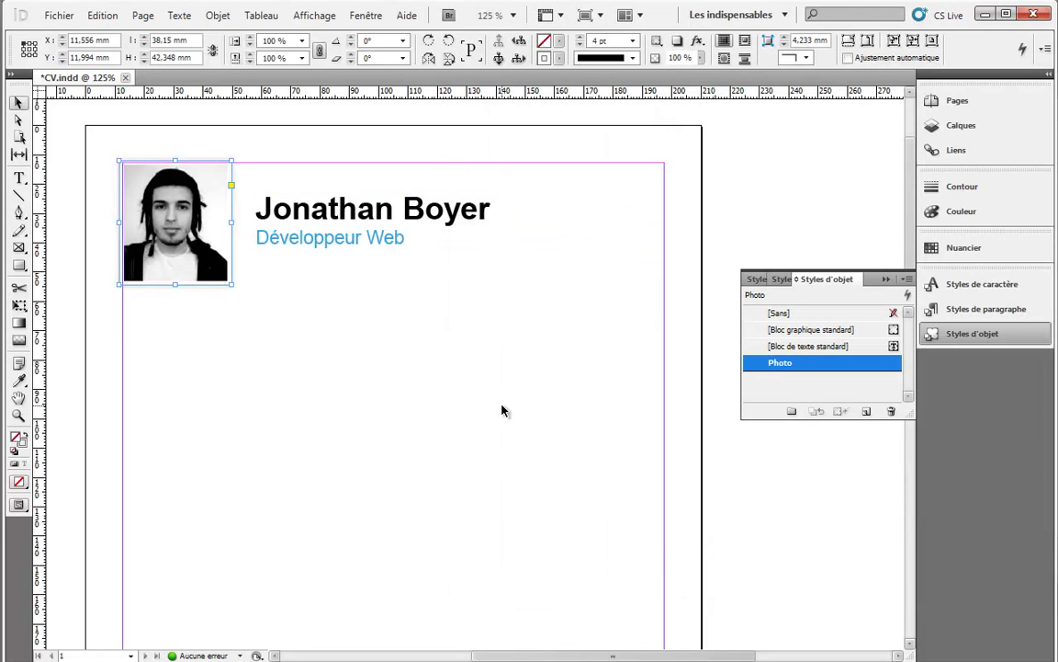
# Step: Check the photo's look on the page and review the Photo style's outer glow (Lueur externe) settings
pyautogui.click(280, 353)
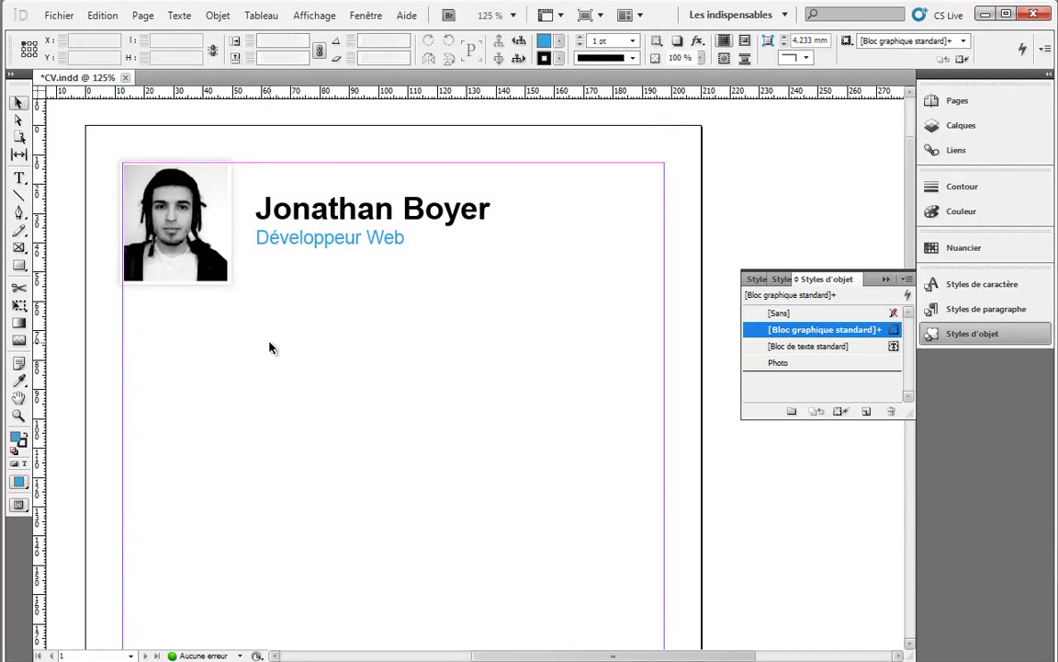
pyautogui.click(161, 229)
pyautogui.click(492, 381)
pyautogui.click(218, 239)
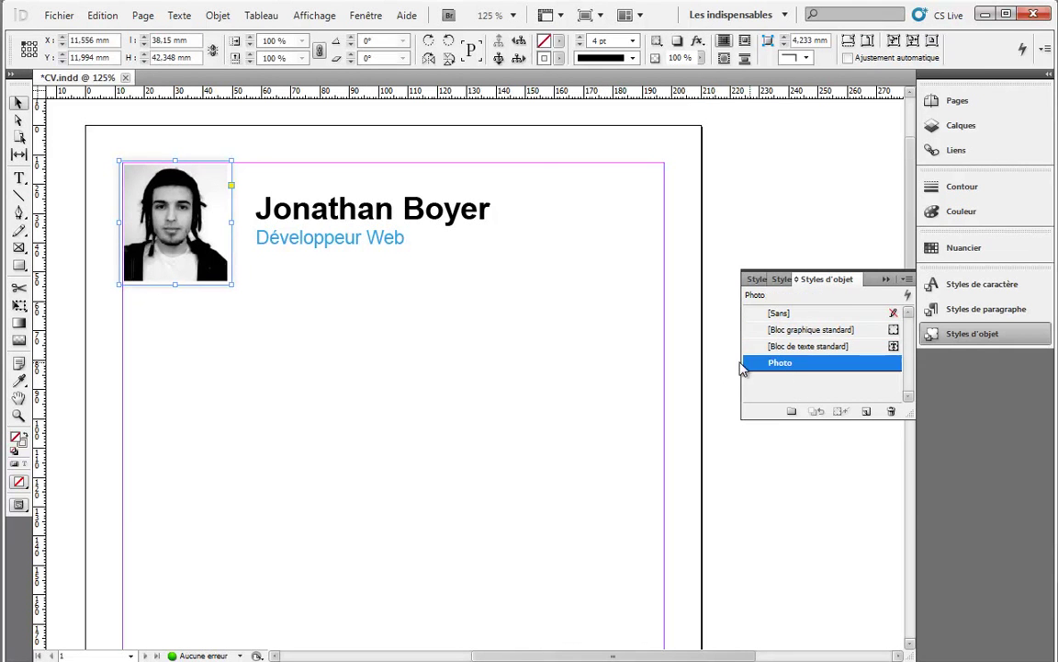
pyautogui.doubleClick(791, 364)
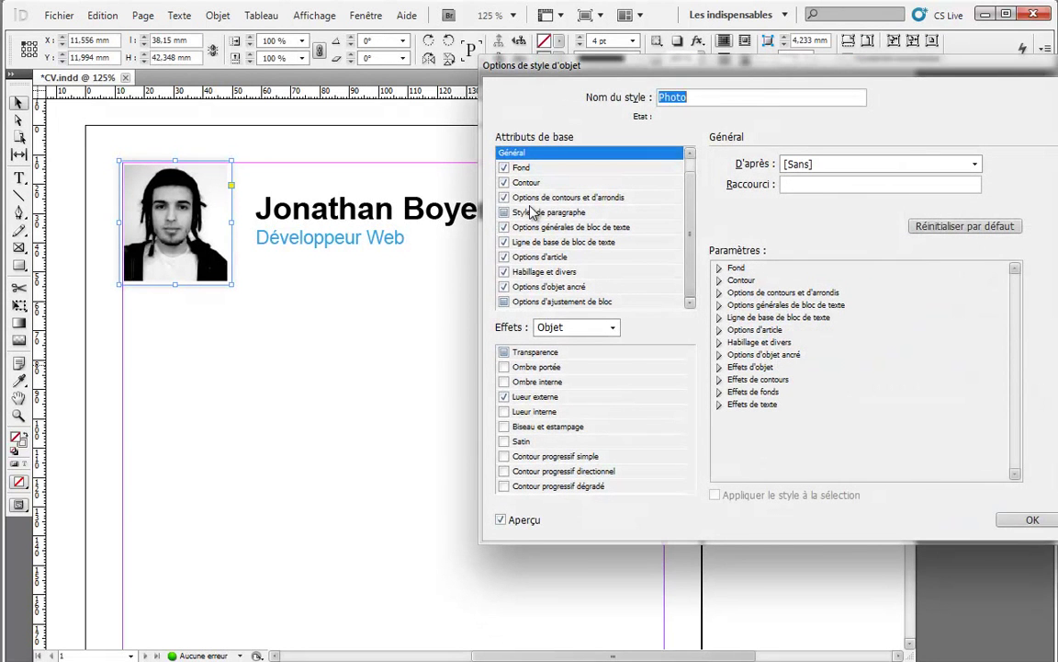
pyautogui.click(539, 398)
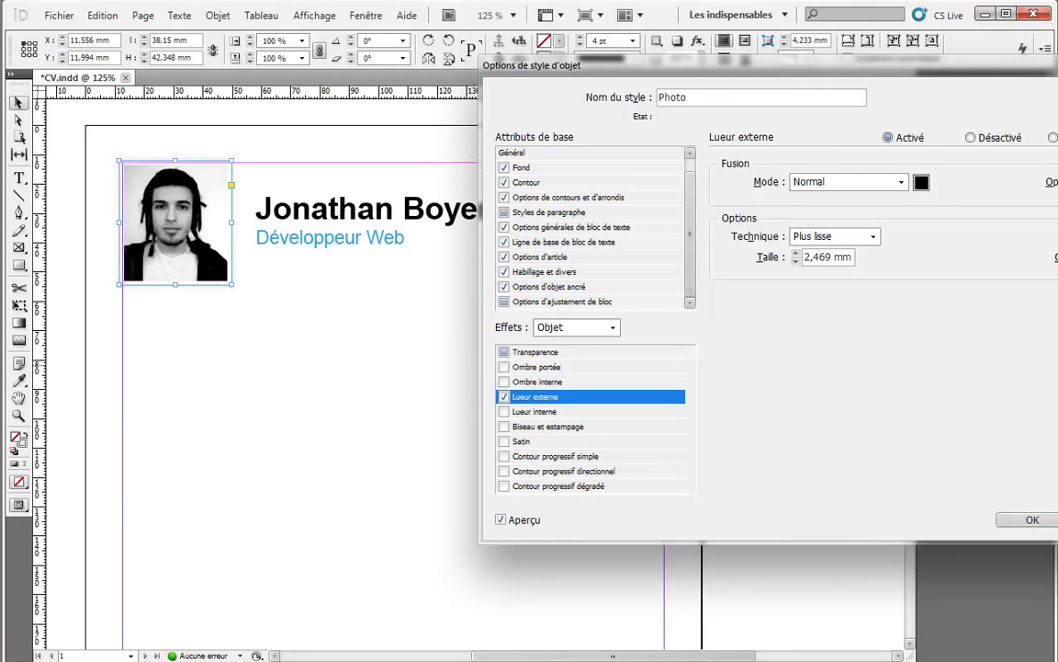
pyautogui.click(1042, 518)
# Step: Shift the photo slightly right and down so its white border sits inside the page's upper-left margin corner
pyautogui.click(372, 393)
pyautogui.moveTo(172, 257)
pyautogui.mouseDown()
pyautogui.moveTo(194, 267)
pyautogui.moveTo(174, 258)
pyautogui.mouseUp()
pyautogui.click(395, 336)
pyautogui.moveTo(285, 164); pyautogui.dragTo(447, 360)
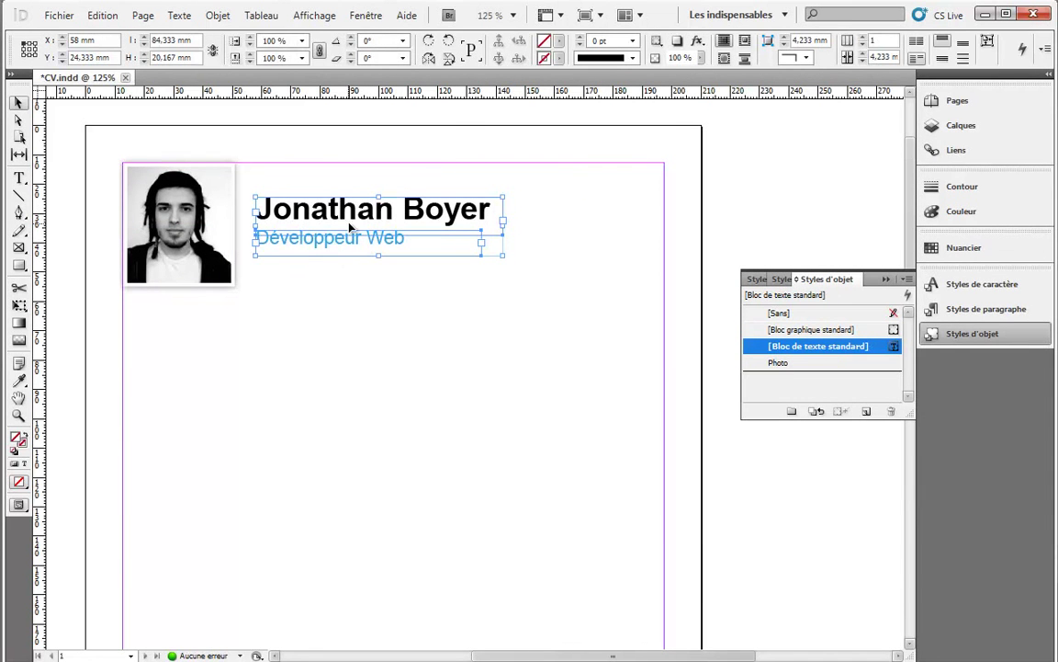
pyautogui.click(287, 180)
# Step: Switch to the CV folder in Windows Explorer and place icons.jpg on the page near the upper-right margin corner
pyautogui.moveTo(598, 263); pyautogui.dragTo(500, 248)
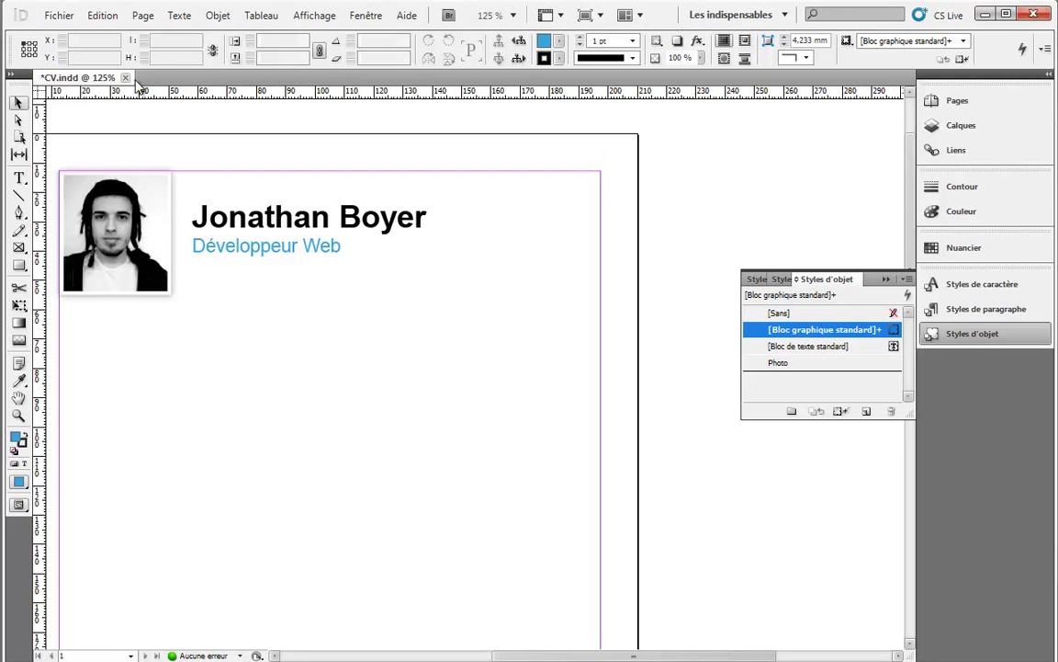
pyautogui.hotkey('alt', 'Tab')
pyautogui.click(728, 158)
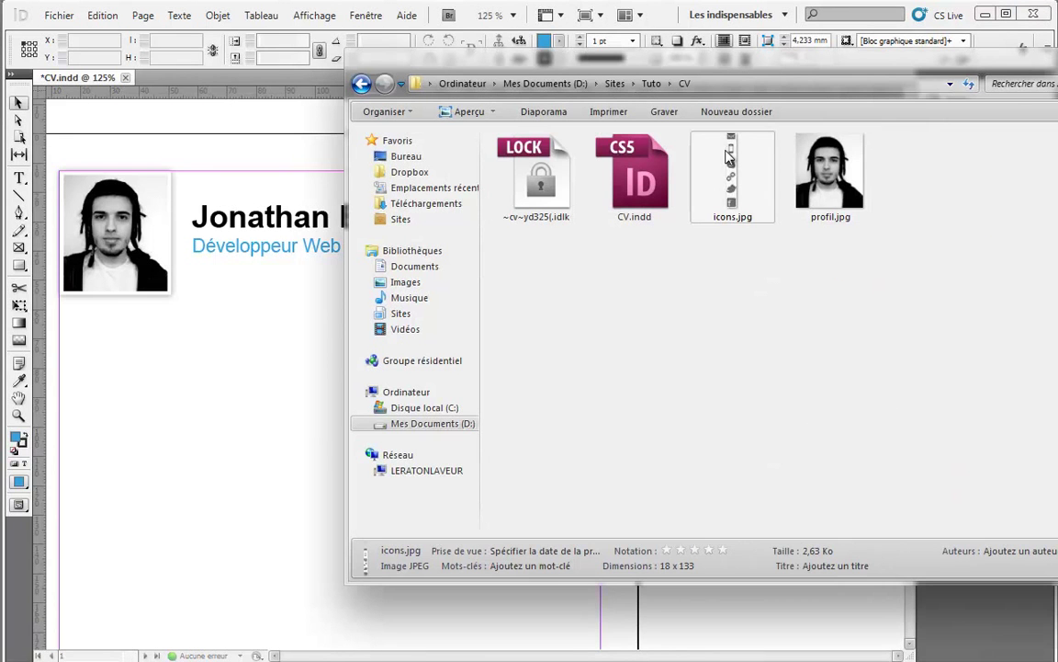
pyautogui.moveTo(730, 158); pyautogui.dragTo(555, 217)
# Step: Move the column of contact icons left to about X 150.5 mm, leaving room for text before the right margin
pyautogui.press('z')
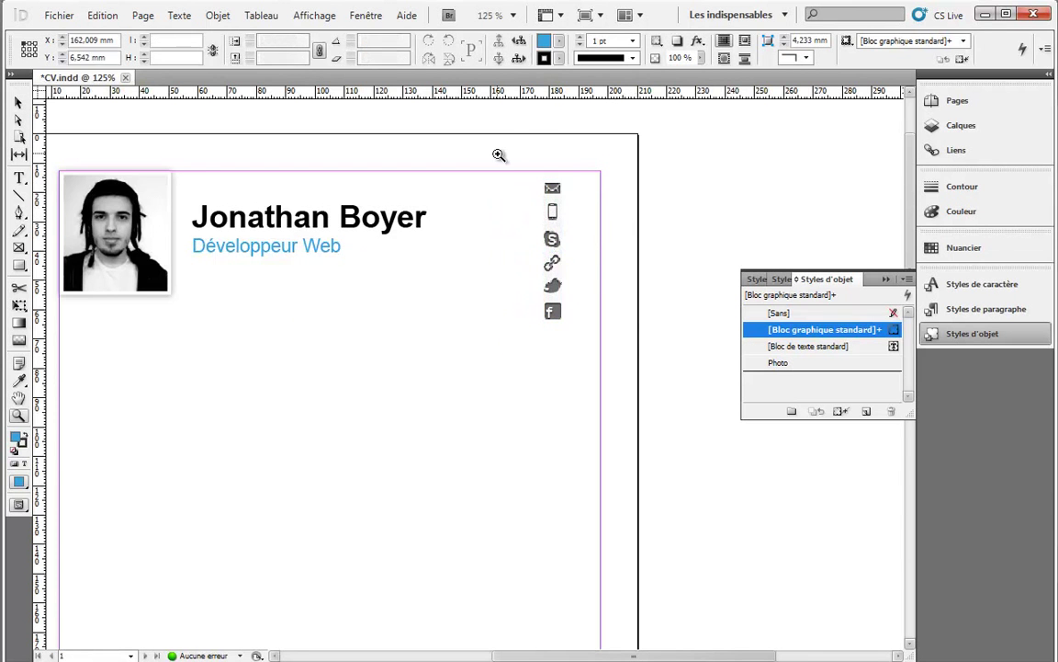
pyautogui.click(569, 256)
pyautogui.moveTo(499, 413); pyautogui.dragTo(584, 271)
pyautogui.click(576, 261)
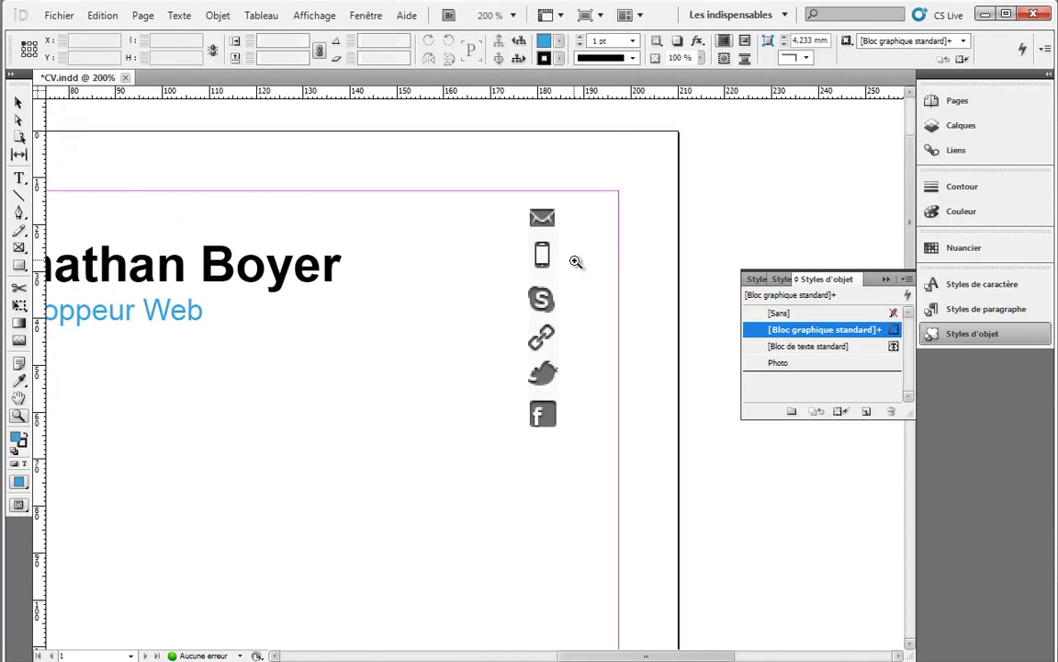
pyautogui.click(542, 304)
pyautogui.click(15, 107)
pyautogui.moveTo(494, 246); pyautogui.dragTo(301, 249)
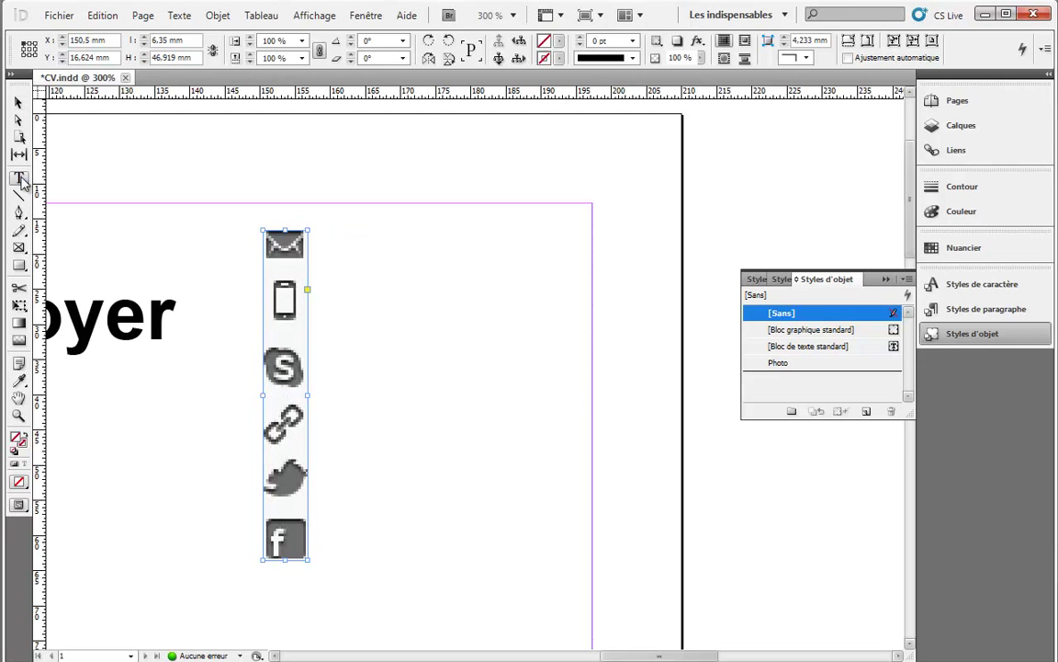
# Step: Add a text frame about 38.3 × 4 mm beside the envelope icon and enter the contact e-mail address
pyautogui.moveTo(323, 230); pyautogui.dragTo(596, 254)
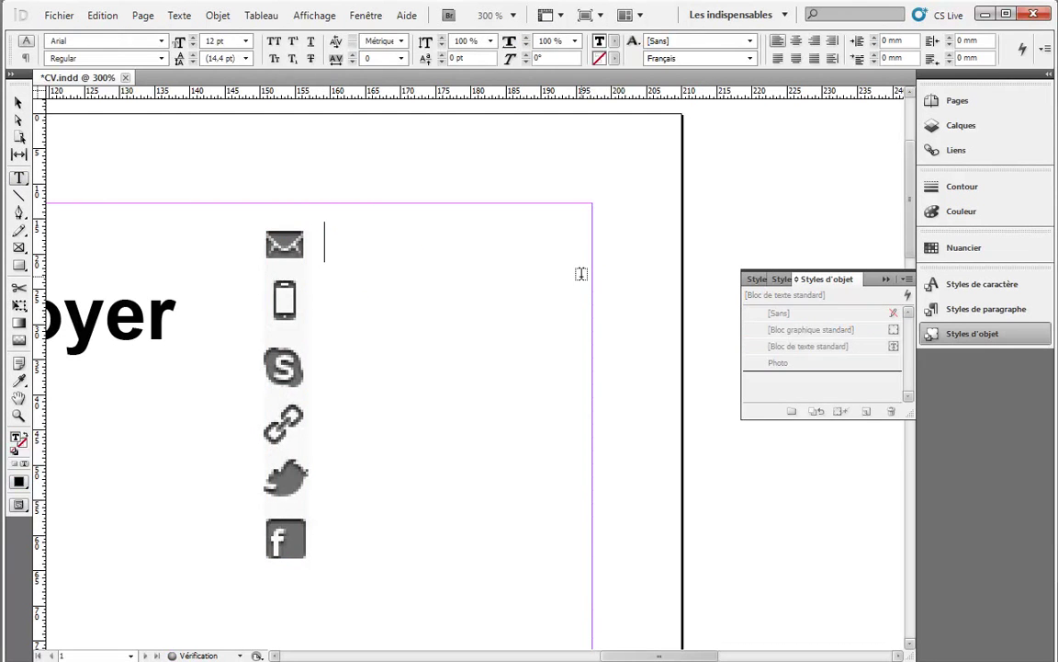
pyautogui.write('contac')
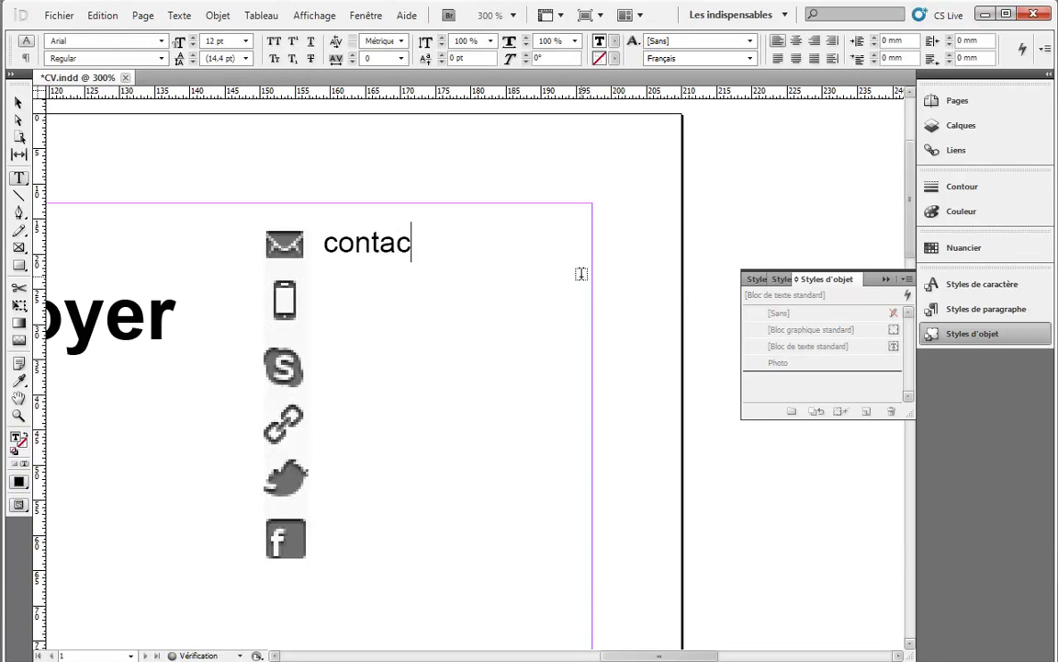
pyautogui.write('t@test.fr')
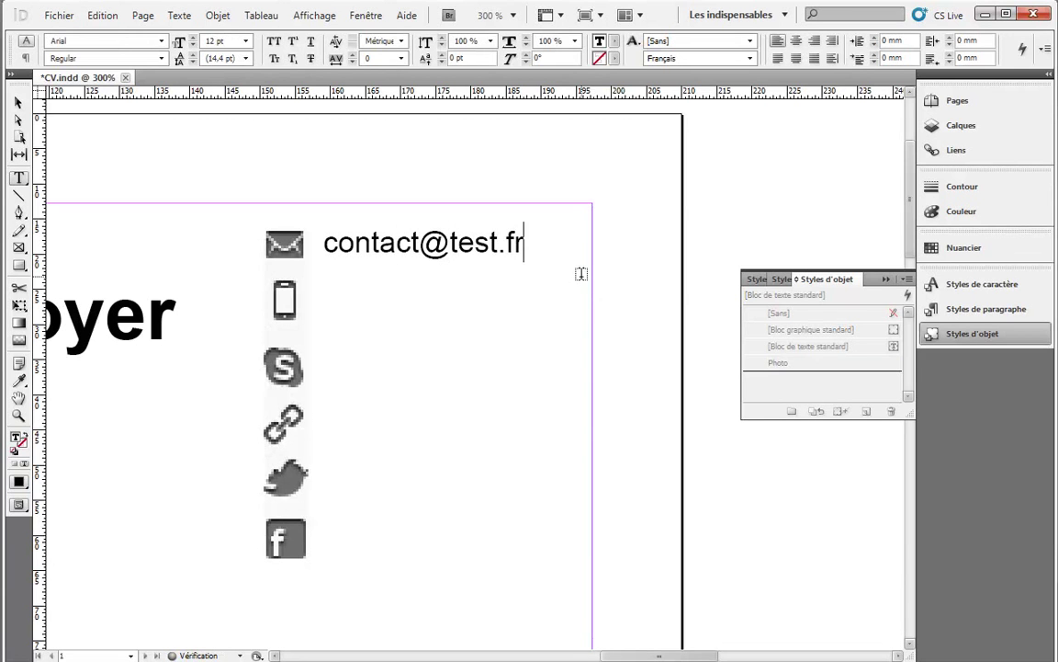
pyautogui.press('Escape')
# Step: Duplicate the e-mail frame beside the mobile phone icon and replace its text with the phone number
pyautogui.moveTo(388, 250); pyautogui.dragTo(393, 303)
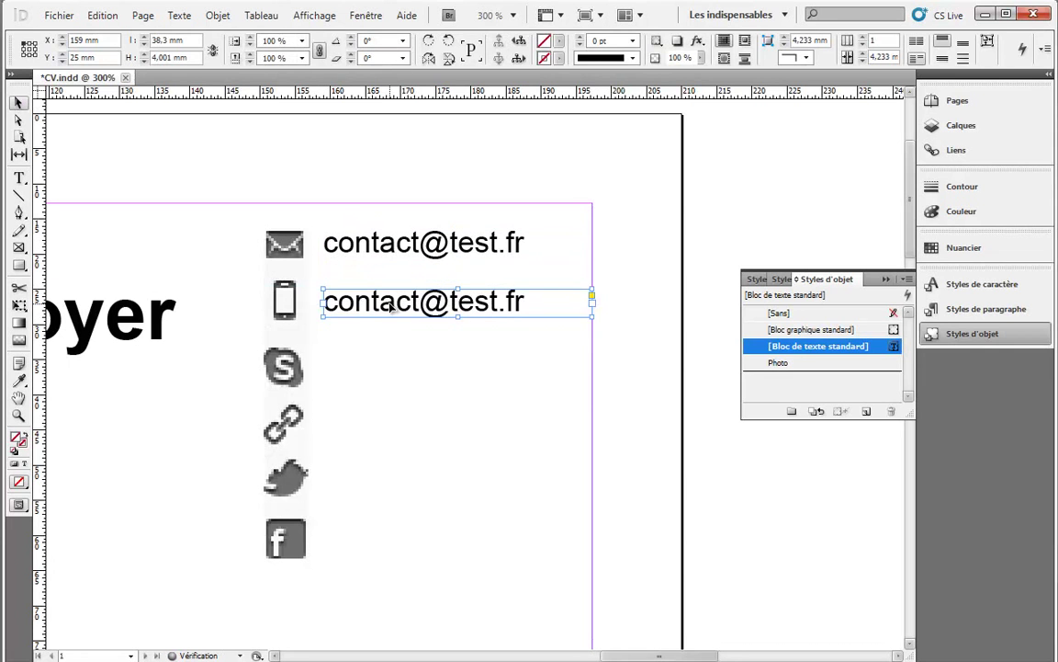
pyautogui.doubleClick(392, 304)
pyautogui.tripleClick(392, 304)
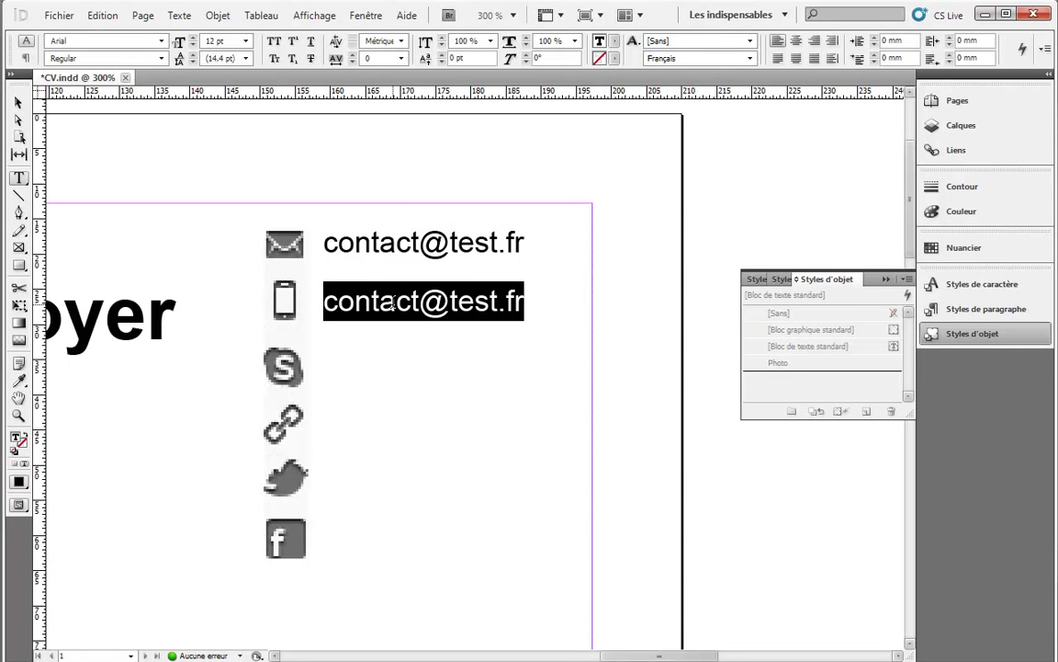
pyautogui.write('00 00 00')
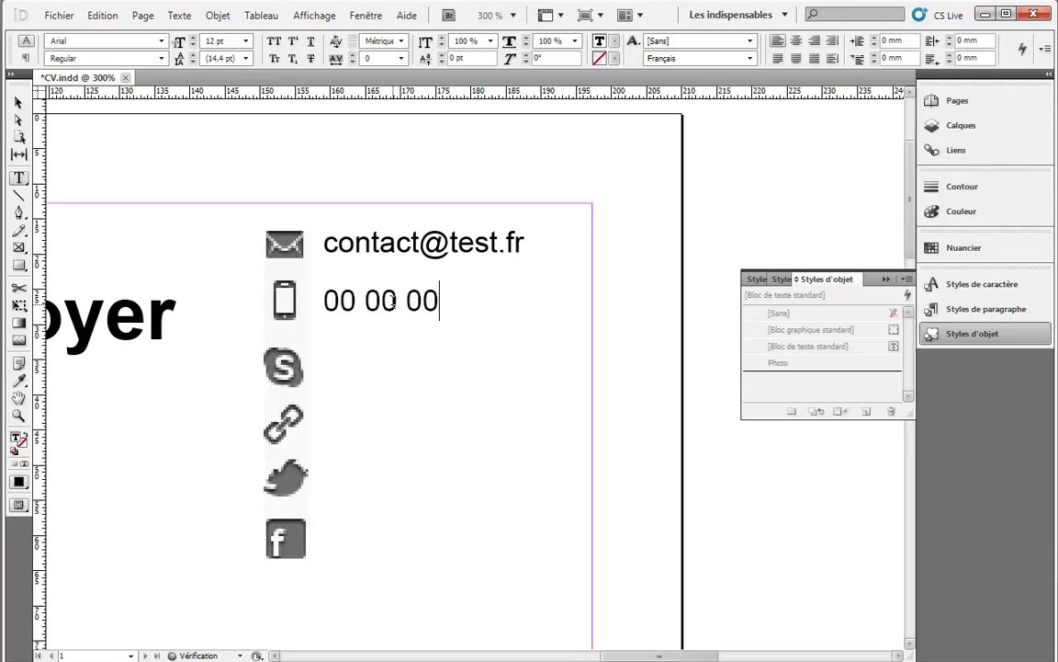
pyautogui.write(' 00')
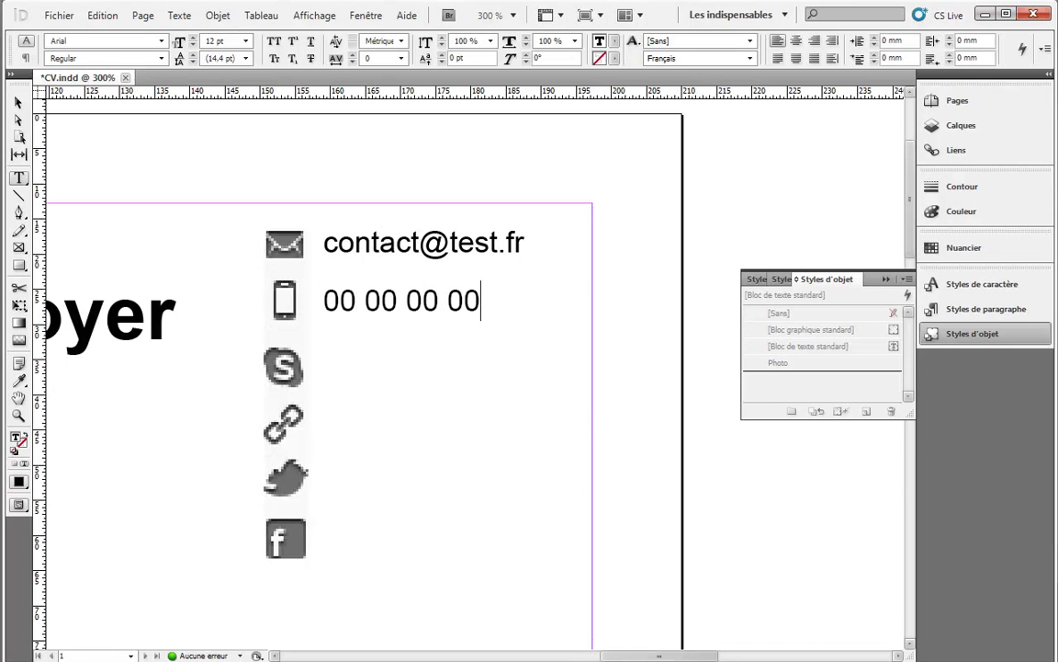
# Step: Duplicate the phone number frame beside the Skype icon and replace its text with "Skype"
pyautogui.click(19, 101)
pyautogui.moveTo(398, 303); pyautogui.dragTo(397, 367)
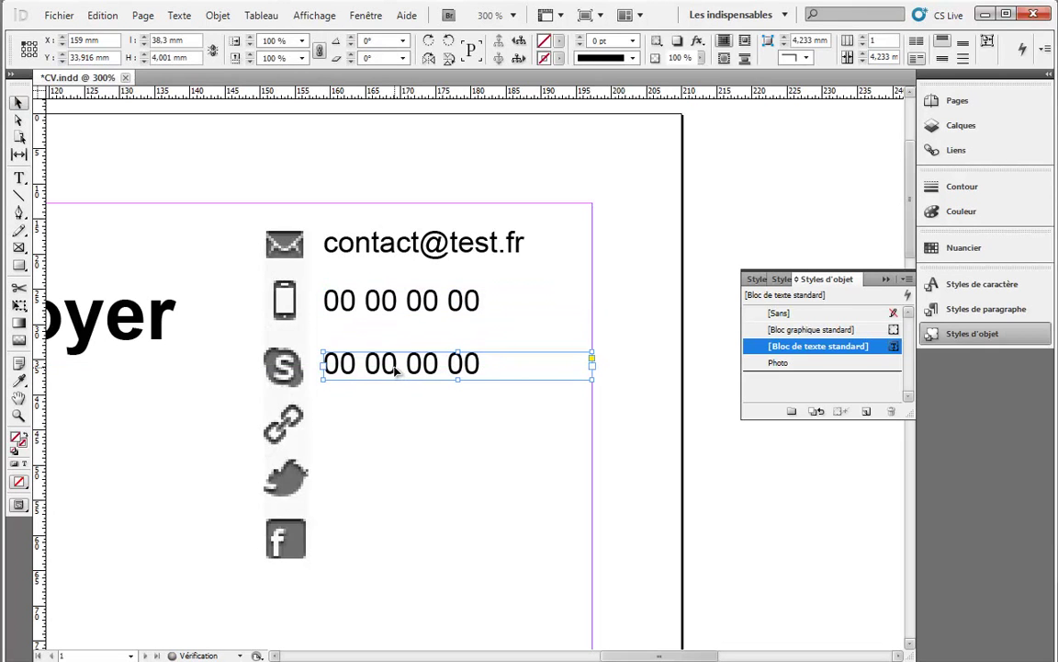
pyautogui.tripleClick(395, 364)
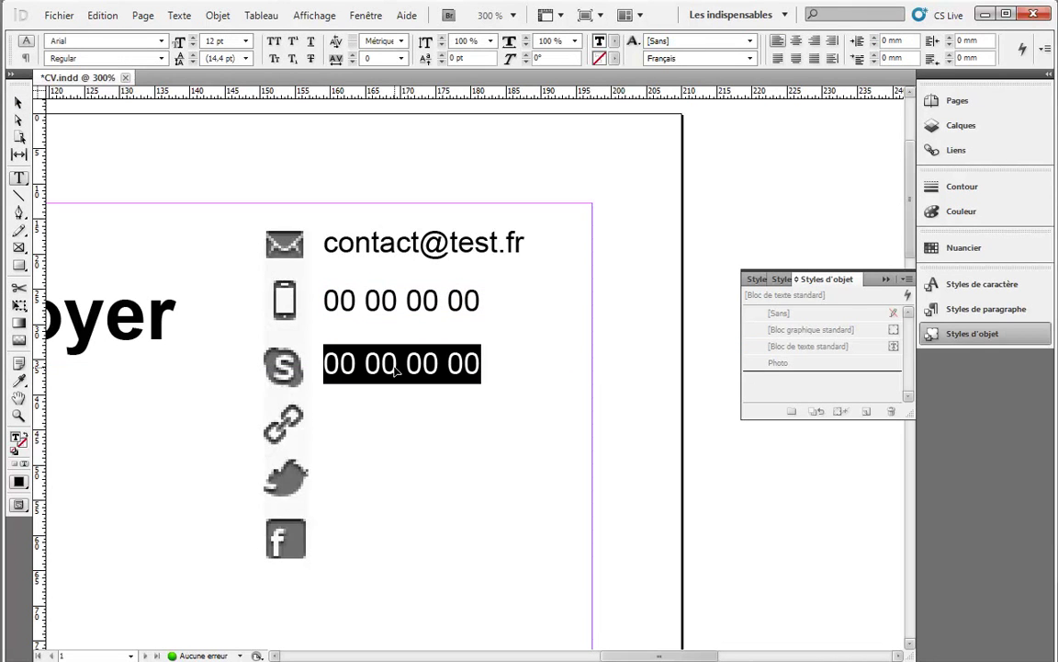
pyautogui.write('Skype')
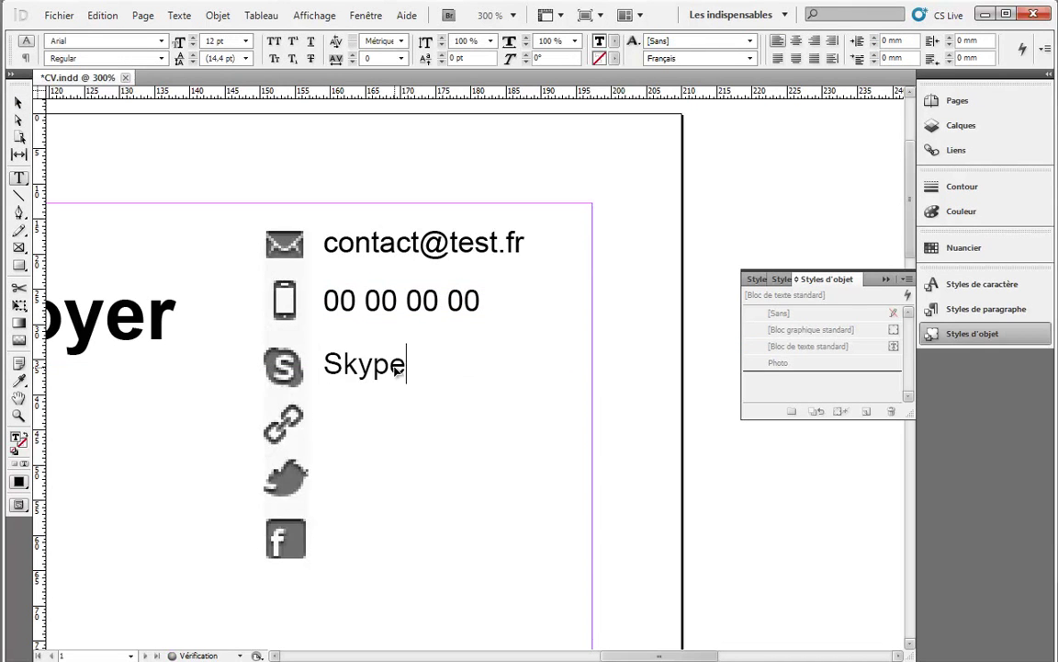
# Step: Duplicate the Skype text frame beside the link icon and replace its text with "grafikart.fr"
pyautogui.click(18, 102)
pyautogui.moveTo(384, 384); pyautogui.dragTo(382, 432)
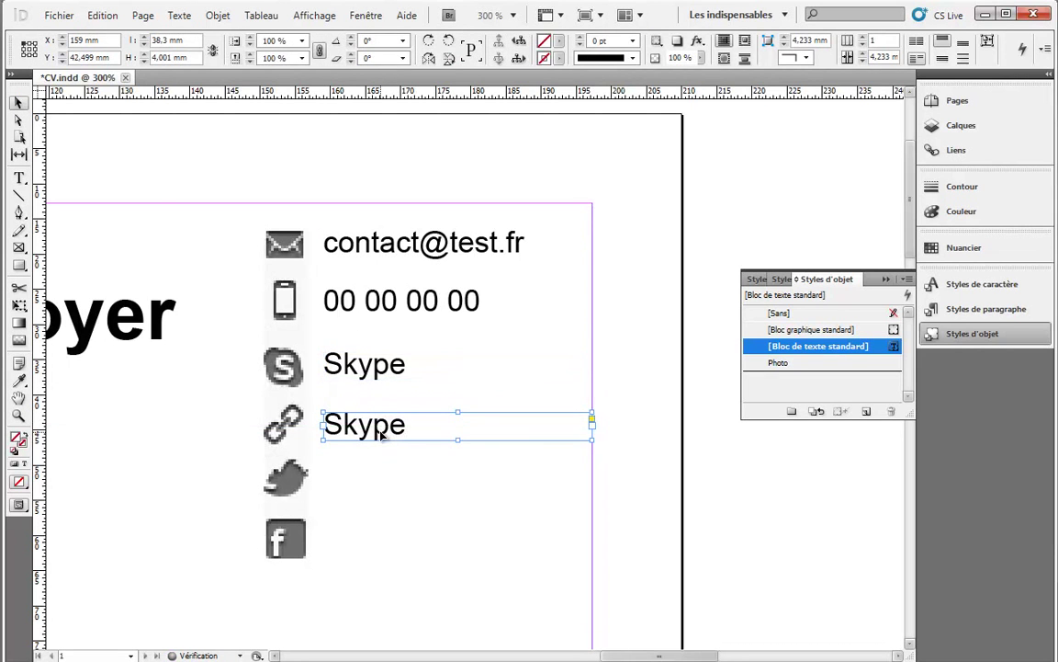
pyautogui.tripleClick(381, 434)
pyautogui.press('BackSpace')
pyautogui.write('htt')
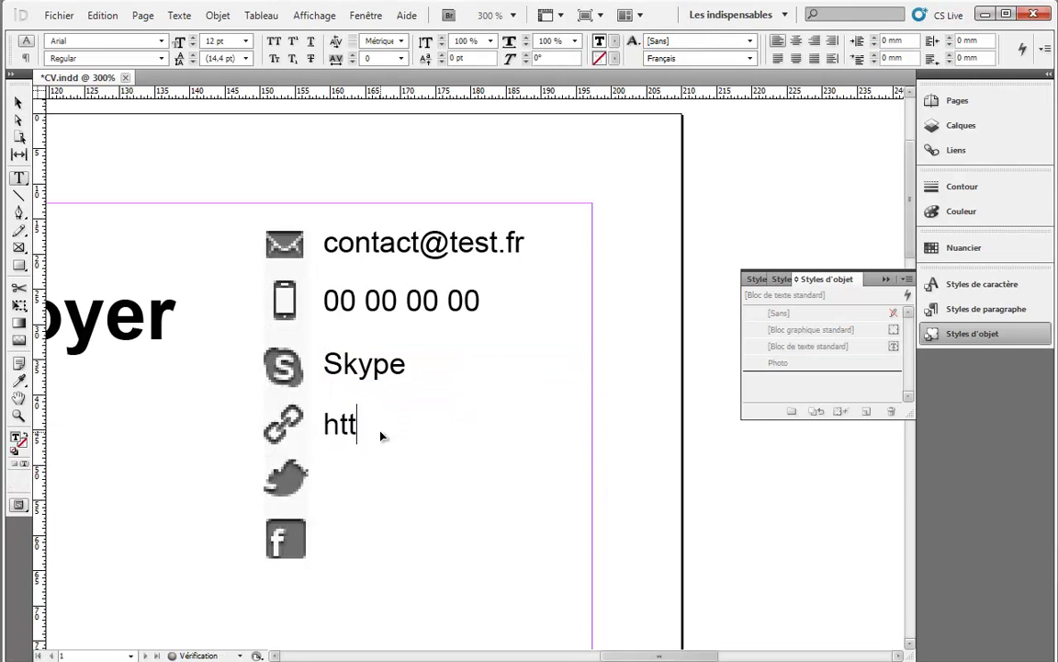
pyautogui.write('p://grafi')
pyautogui.tripleClick(382, 435)
pyautogui.write('www.grafikart.fr')
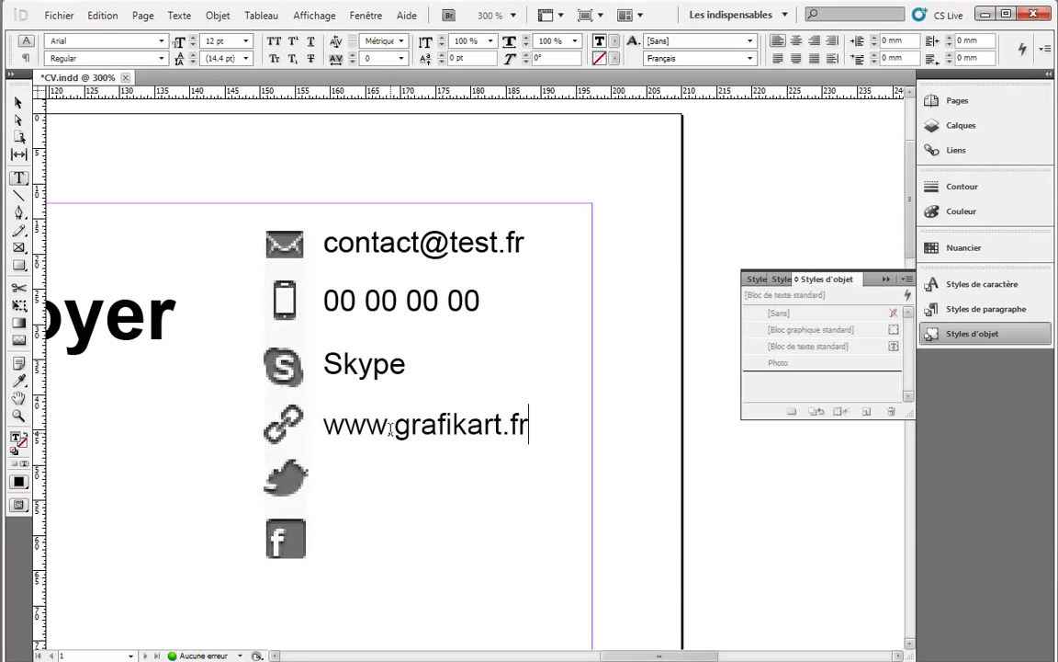
pyautogui.press('BackSpace')
pyautogui.moveTo(326, 425); pyautogui.dragTo(413, 479)
pyautogui.click(18, 102)
pyautogui.click(412, 424)
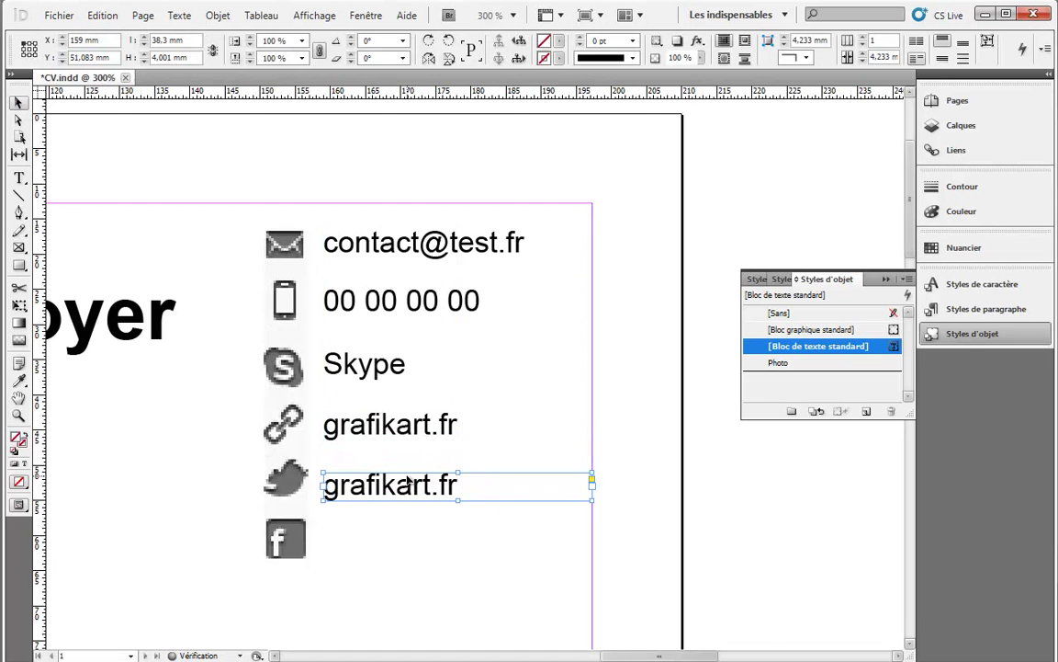
pyautogui.press('Delete')
# Step: Crop the contact icon column's frame just below the link icon to hide the Twitter and Facebook icons
pyautogui.click(286, 546)
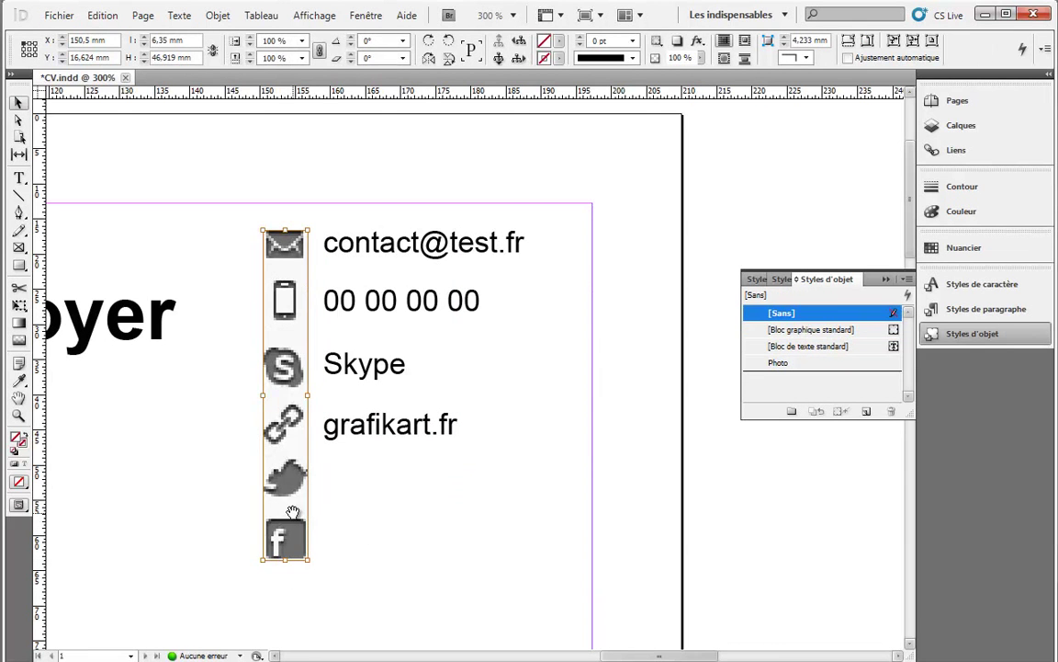
pyautogui.click(367, 466)
pyautogui.moveTo(286, 557); pyautogui.dragTo(285, 453)
pyautogui.click(463, 489)
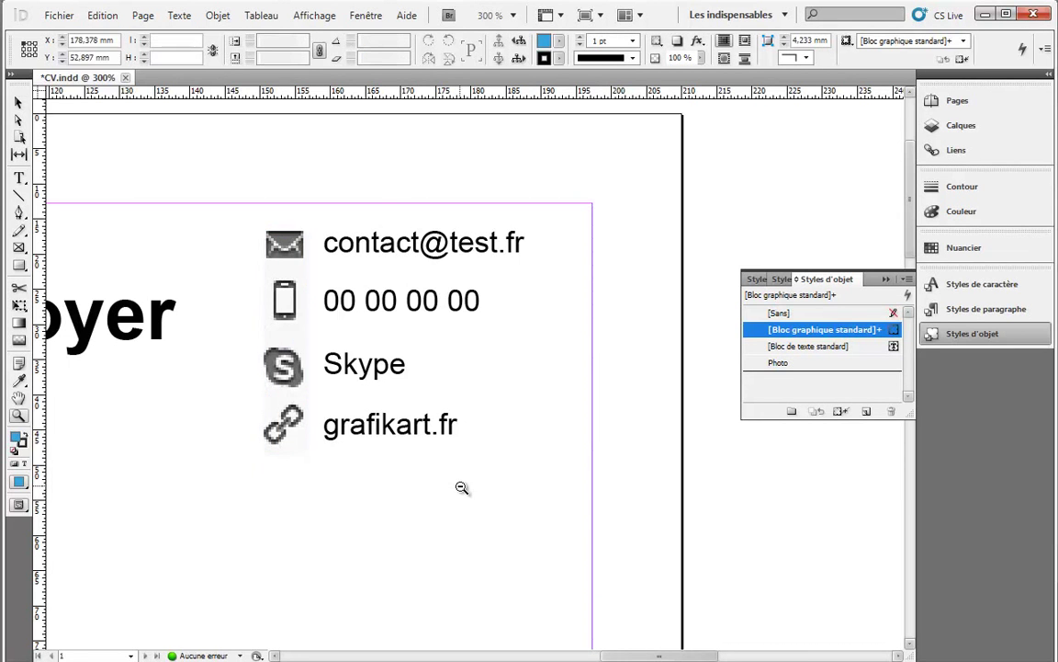
pyautogui.keyDown('ctrl'); pyautogui.keyDown('alt'); pyautogui.click(463, 489); pyautogui.keyUp('alt'); pyautogui.keyUp('ctrl')
pyautogui.keyDown('ctrl'); pyautogui.keyDown('alt'); pyautogui.click(372, 311); pyautogui.keyUp('alt'); pyautogui.keyUp('ctrl')
pyautogui.keyDown('ctrl'); pyautogui.keyDown('alt'); pyautogui.click(371, 311); pyautogui.keyUp('alt'); pyautogui.keyUp('ctrl')
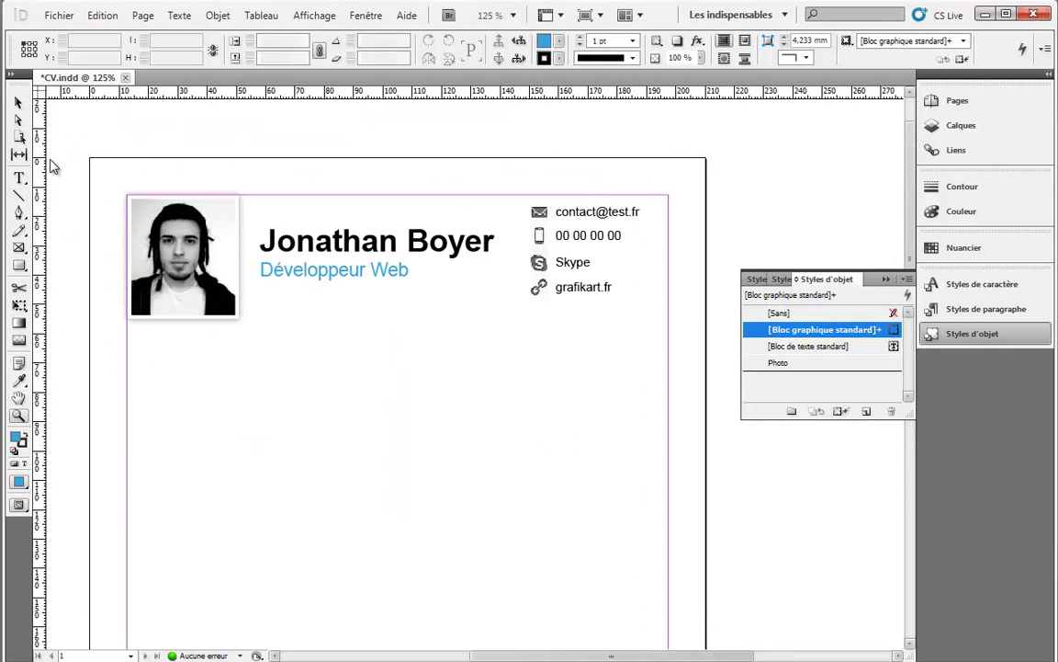
pyautogui.click(19, 103)
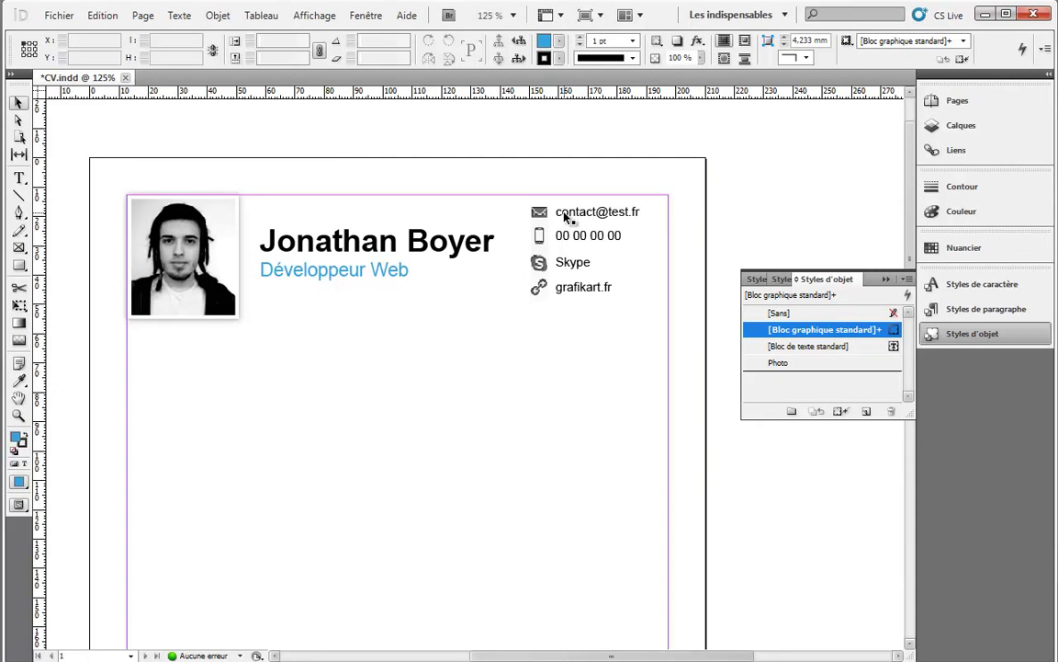
pyautogui.click(937, 309)
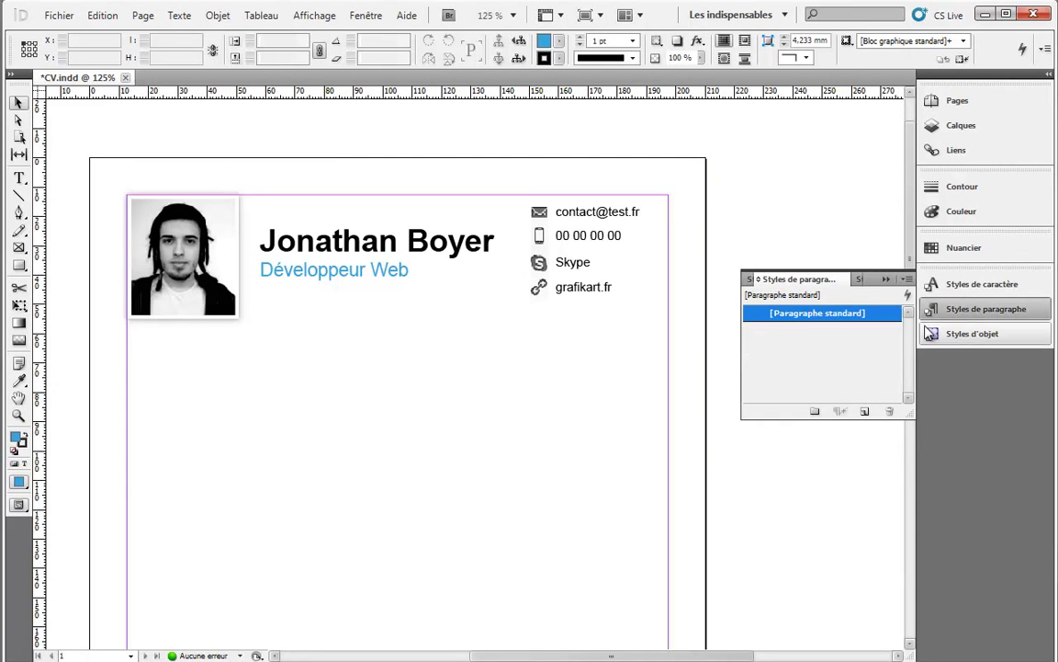
pyautogui.doubleClick(785, 312)
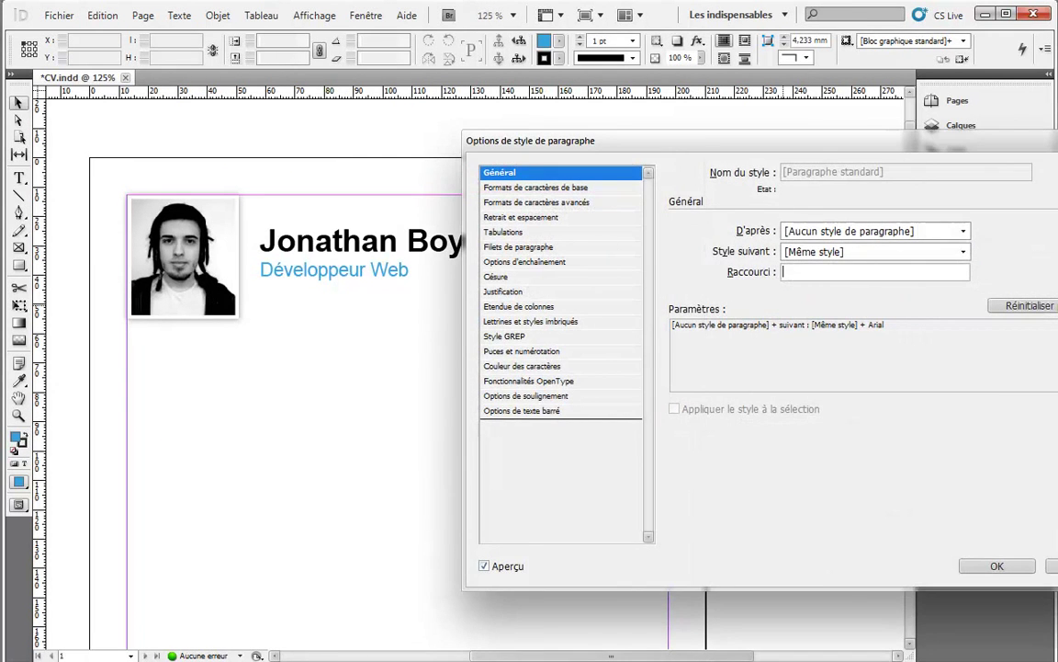
pyautogui.press('Escape')
# Step: Create a CMYK process swatch named "Gris" with cyan, magenta and yellow at 0% and black at 42%
pyautogui.click(997, 248)
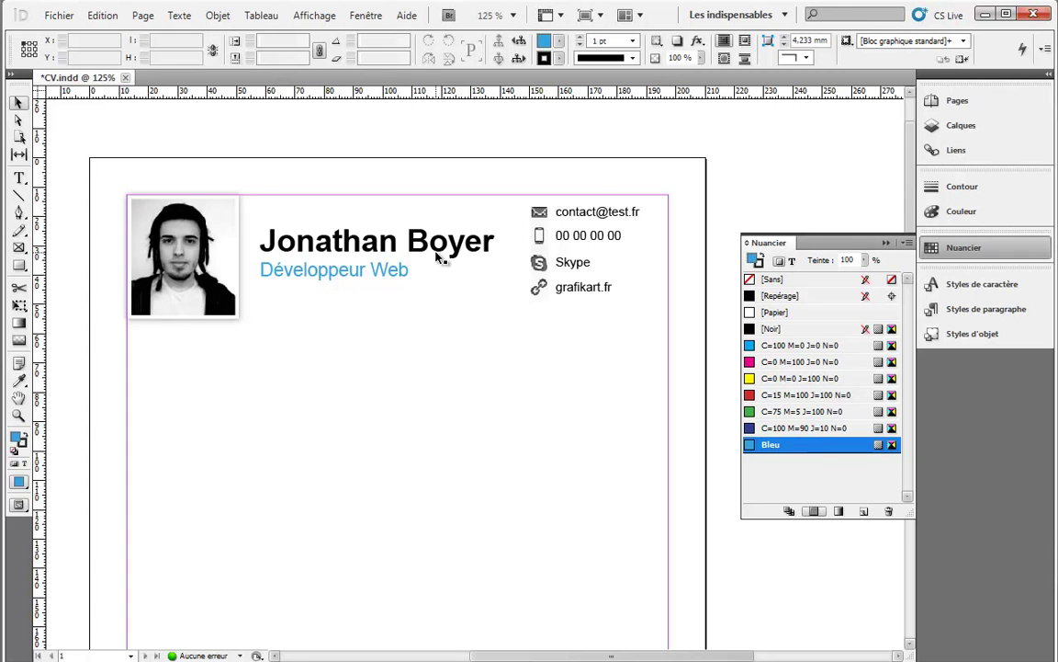
pyautogui.click(859, 511)
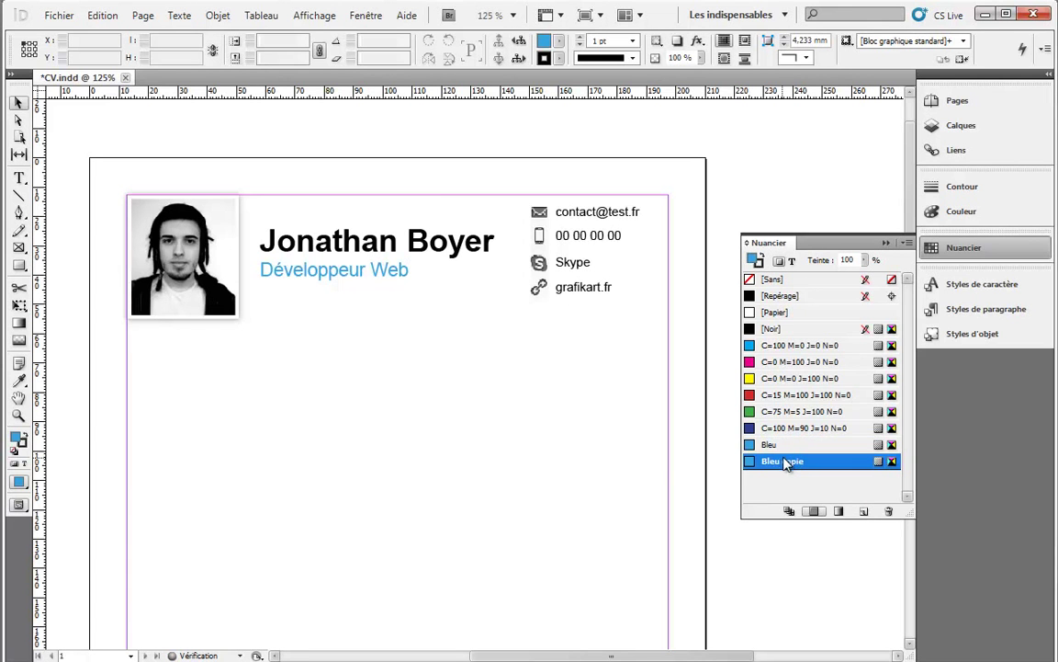
pyautogui.doubleClick(850, 462)
pyautogui.write('Gris')
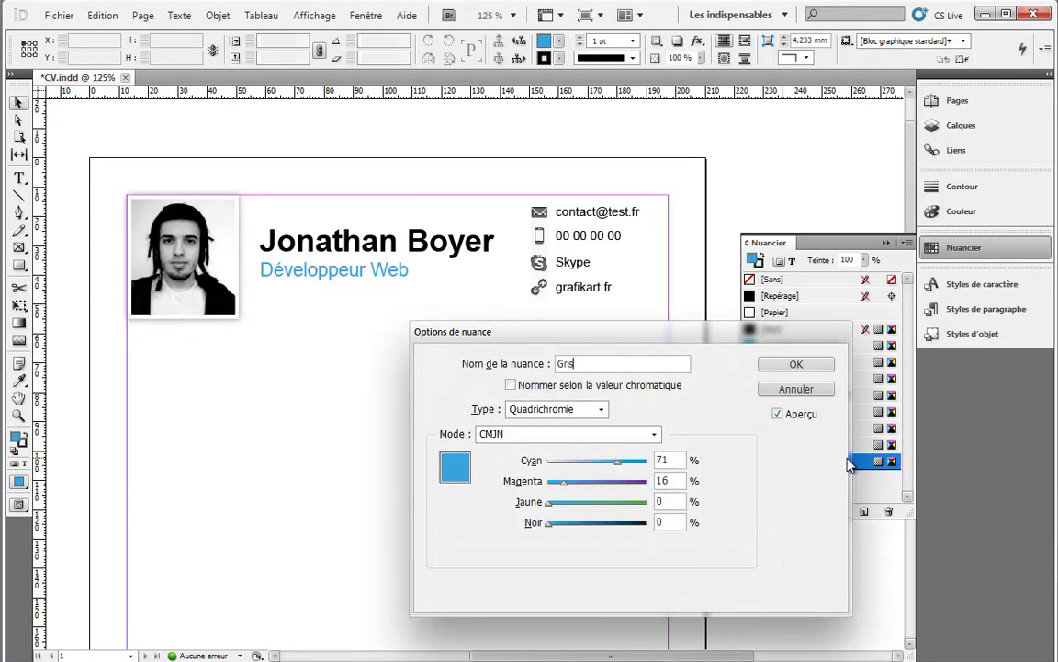
pyautogui.moveTo(549, 522); pyautogui.dragTo(646, 523)
pyautogui.moveTo(618, 462); pyautogui.dragTo(512, 490)
pyautogui.moveTo(548, 524); pyautogui.dragTo(591, 531)
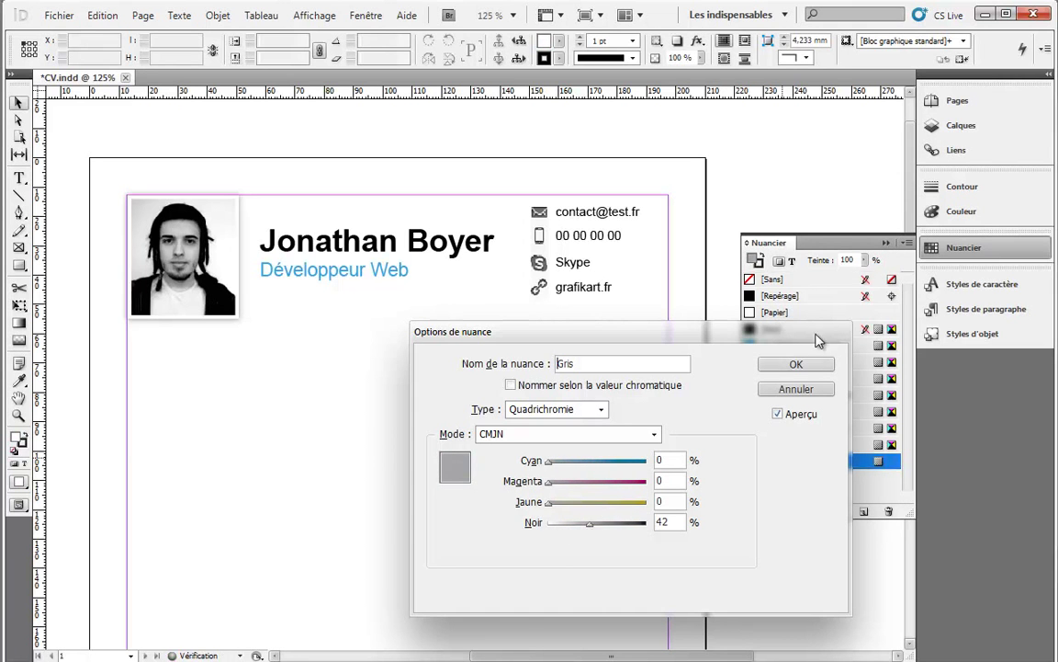
pyautogui.click(796, 364)
# Step: Set the character colour of the [Paragraphe standard] paragraph style to the Gris swatch
pyautogui.click(1007, 313)
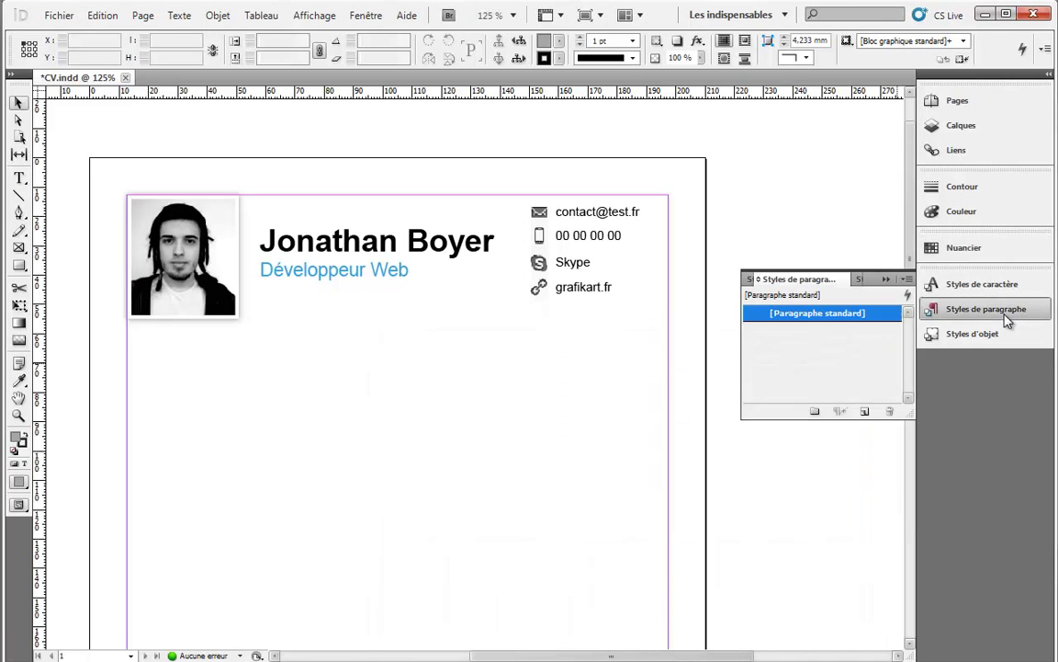
pyautogui.doubleClick(746, 315)
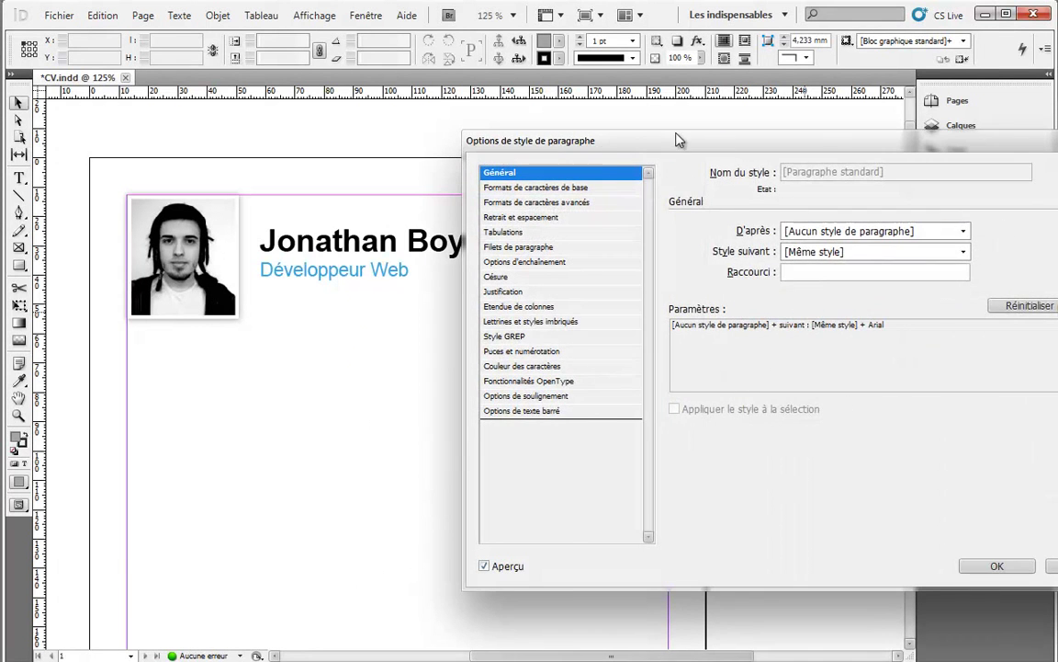
pyautogui.click(347, 394)
pyautogui.click(357, 409)
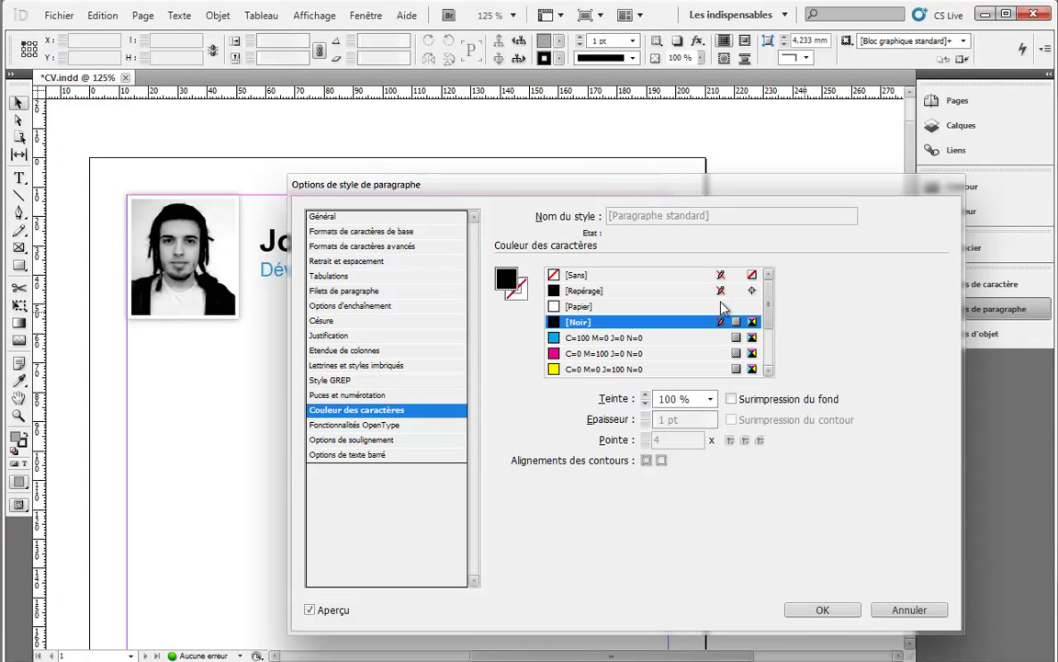
pyautogui.moveTo(770, 313); pyautogui.dragTo(770, 342)
pyautogui.click(642, 368)
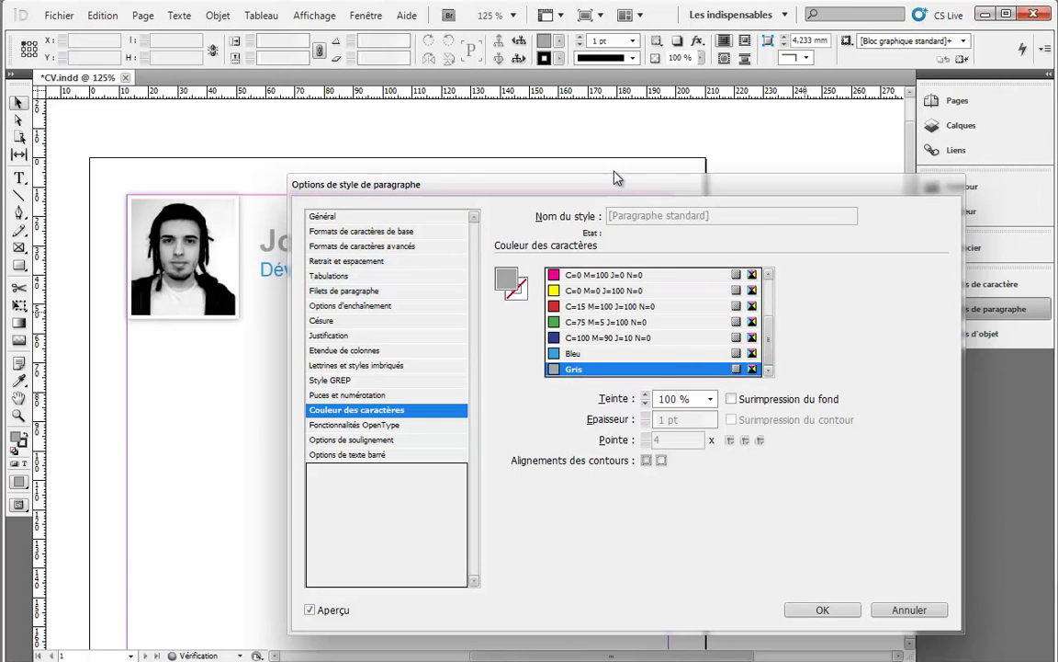
pyautogui.moveTo(614, 202); pyautogui.dragTo(485, 149)
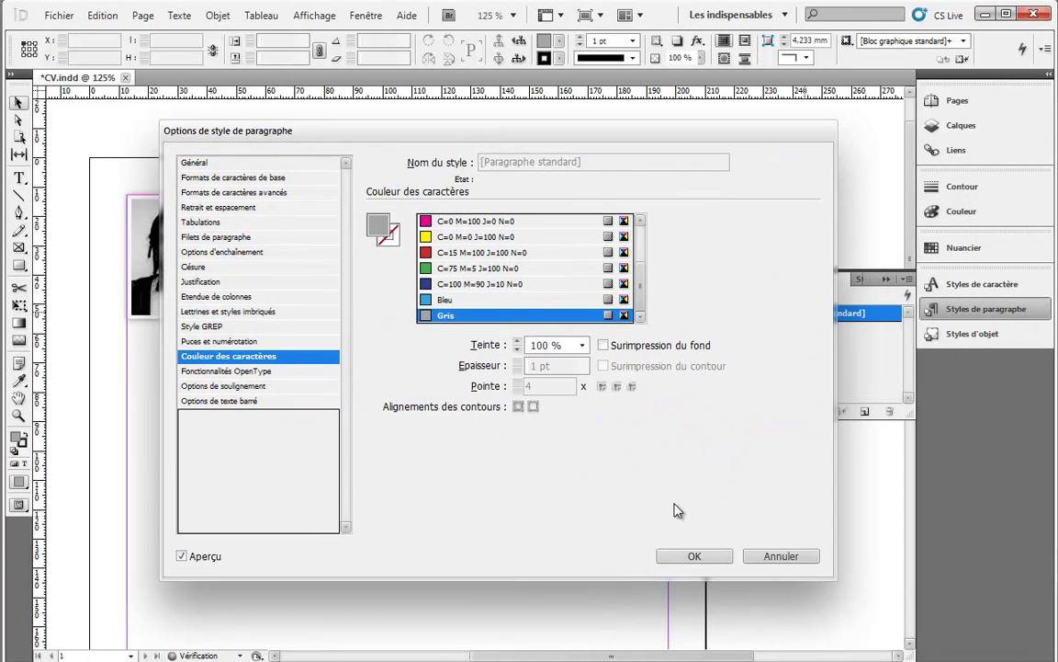
pyautogui.click(687, 554)
# Step: Apply the [Noir] swatch to the full name text in the header
pyautogui.click(404, 237)
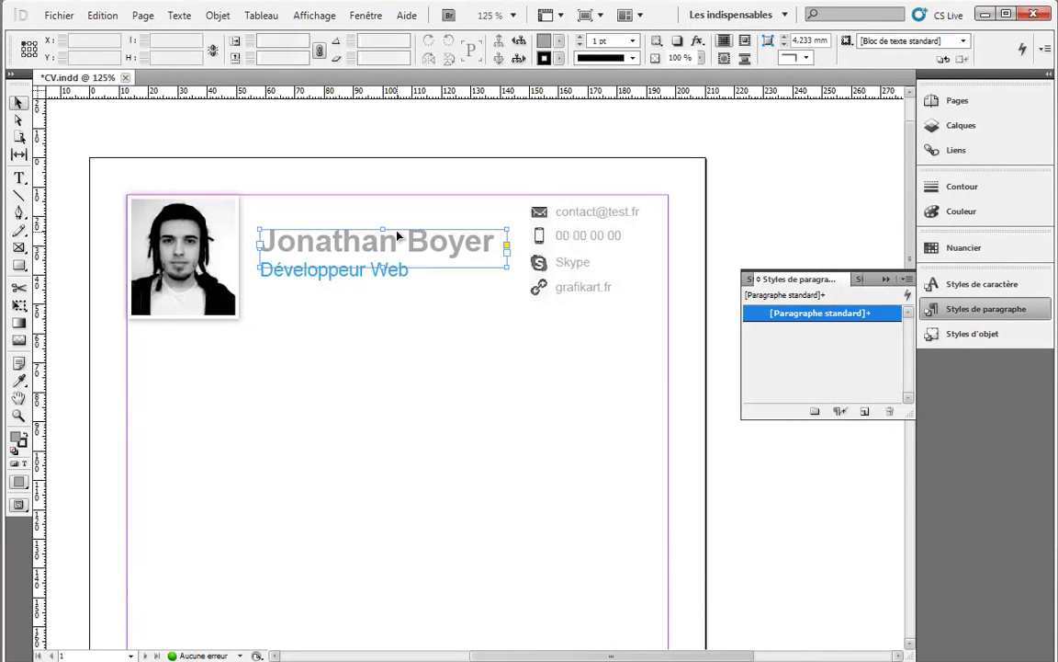
pyautogui.tripleClick(448, 246)
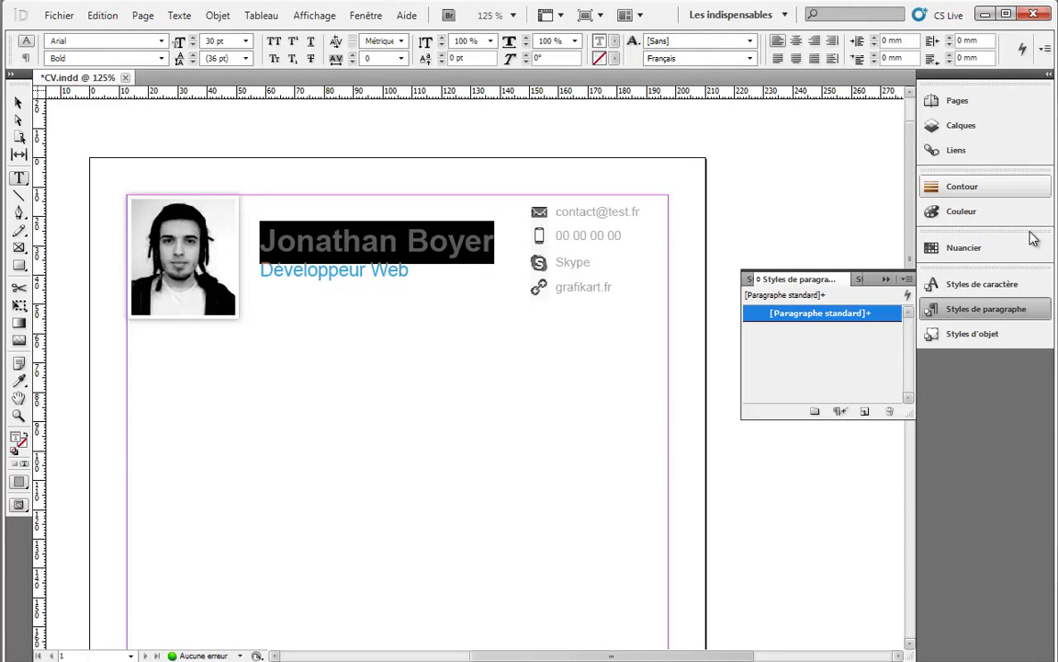
pyautogui.click(961, 248)
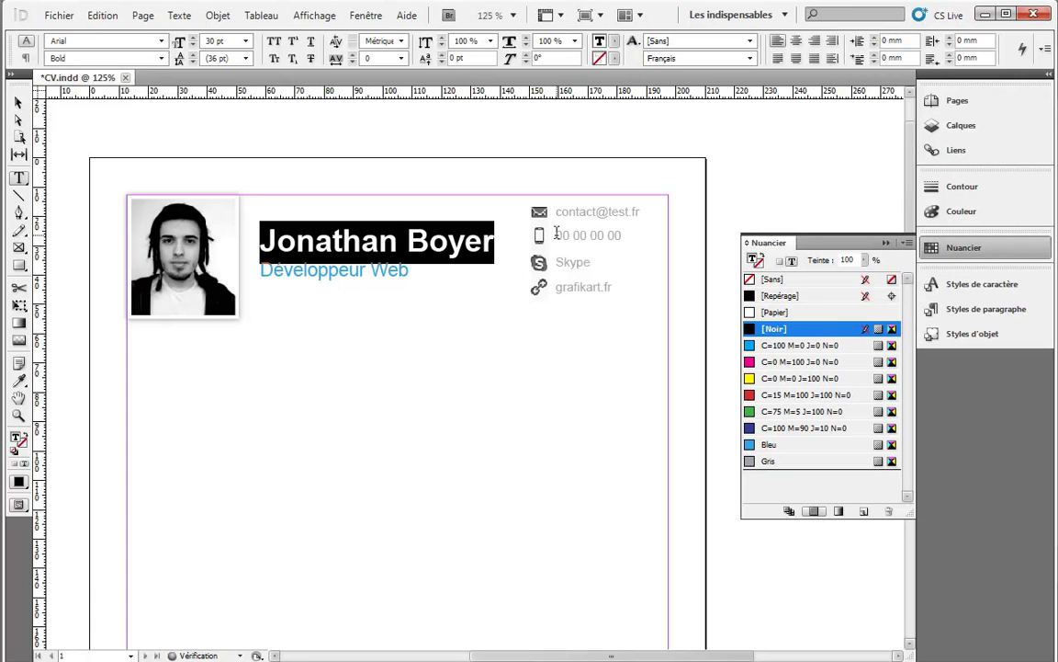
pyautogui.press('Escape')
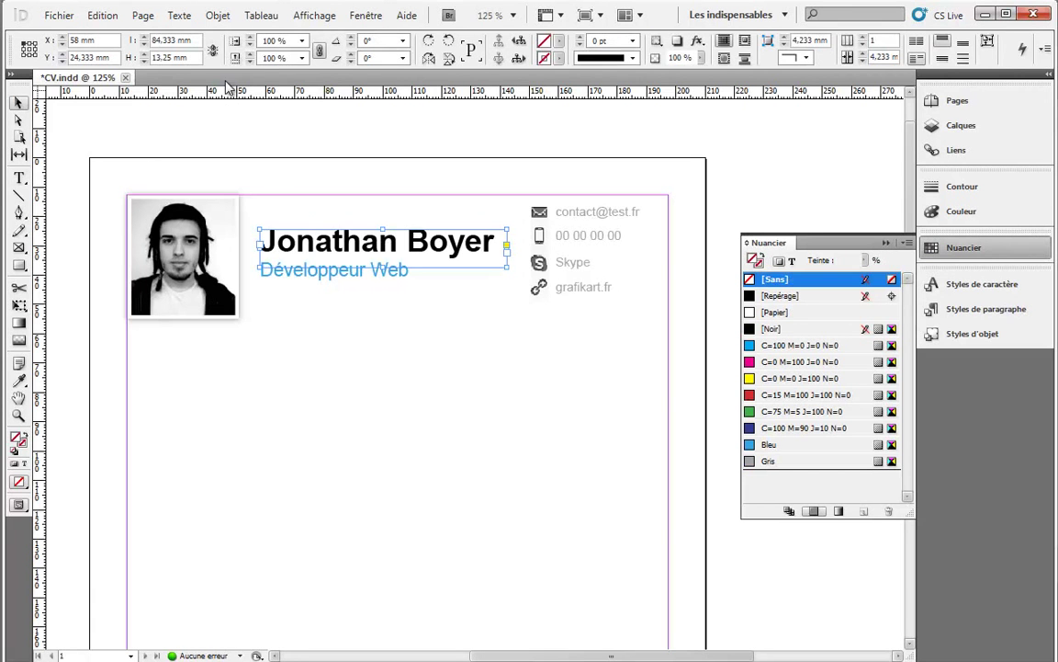
# Step: Reduce the font size of the name and the job title, and nudge the job title up close beneath the name
pyautogui.doubleClick(395, 245)
pyautogui.hotkey('ctrl', 'a')
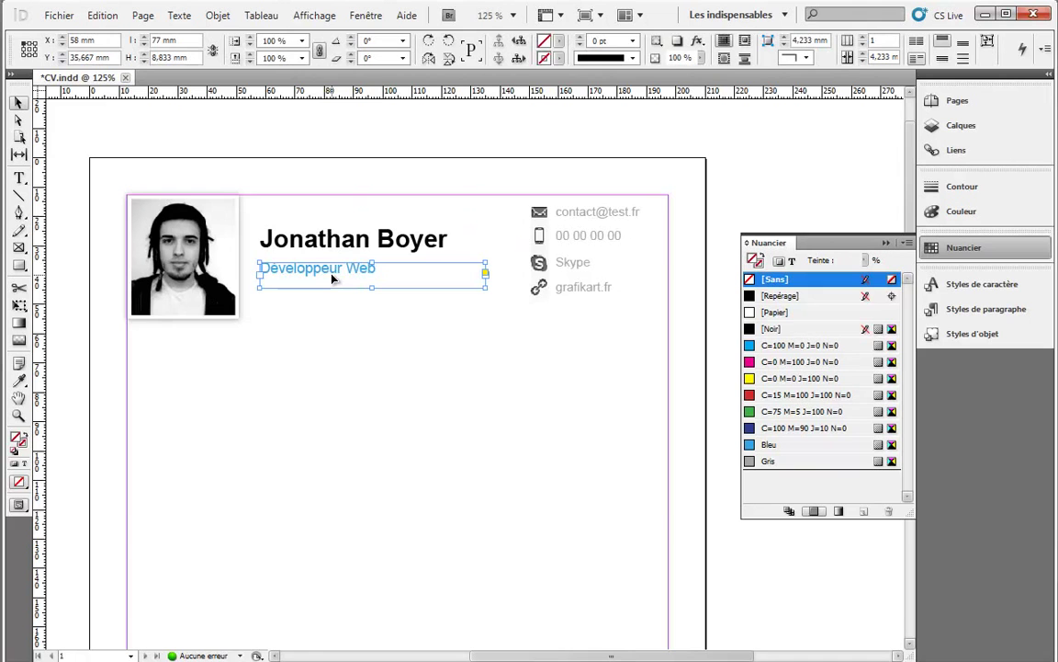
pyautogui.press('Up')
pyautogui.press('Up')
pyautogui.press('Up')
pyautogui.press('Up')
pyautogui.press('Up')
pyautogui.press('Up')
pyautogui.press('Up')
pyautogui.press('Up')
pyautogui.press('Up')
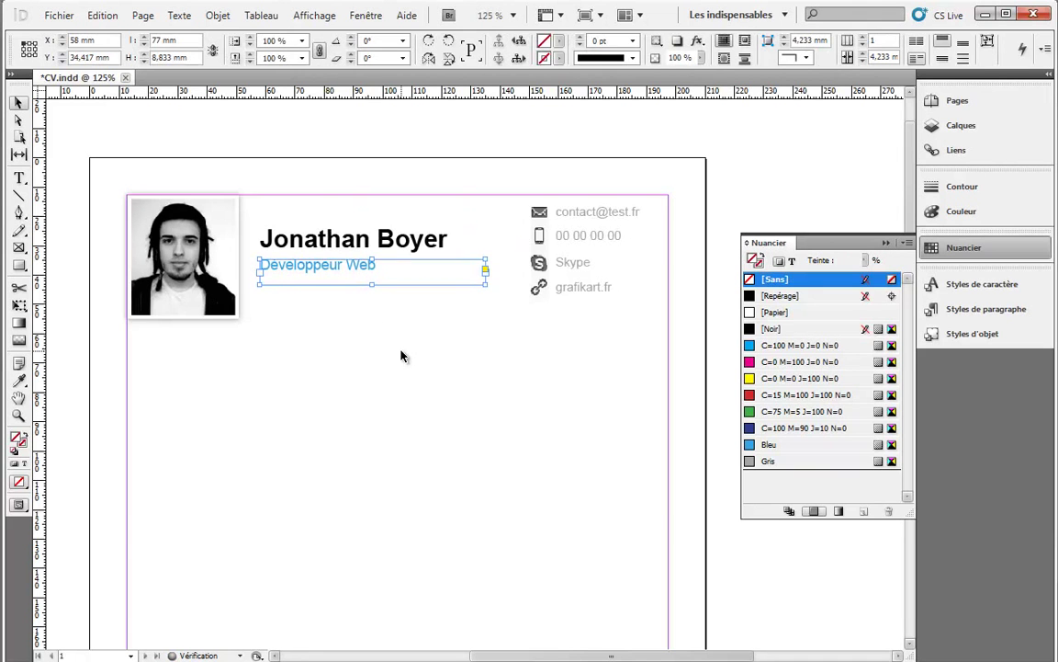
pyautogui.click(368, 301)
pyautogui.click(354, 267)
pyautogui.press('Up')
pyautogui.press('Up')
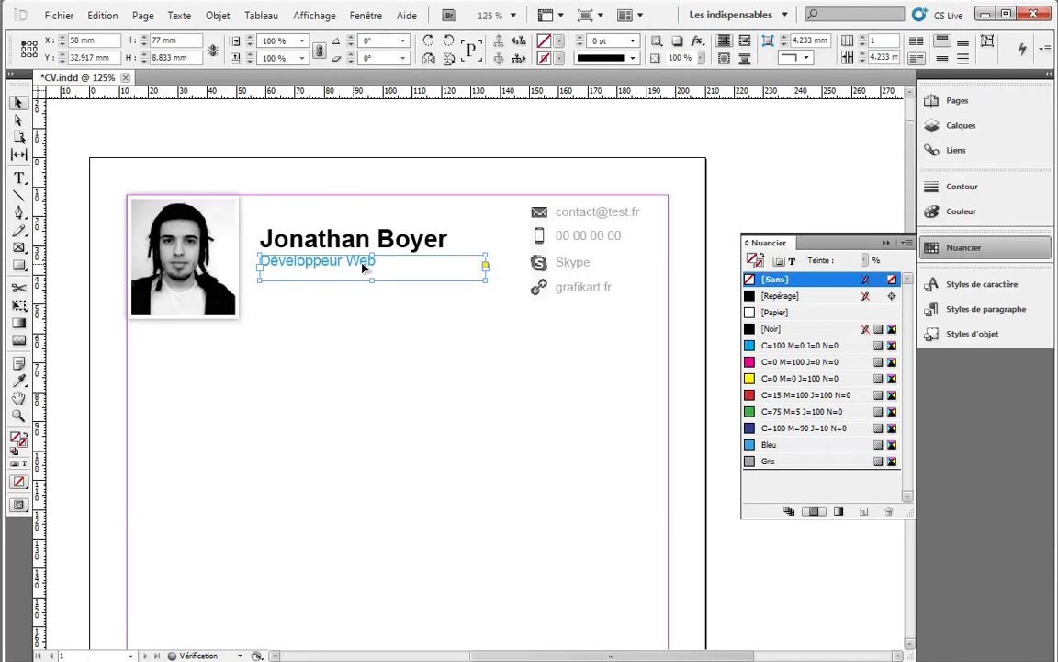
pyautogui.click(580, 405)
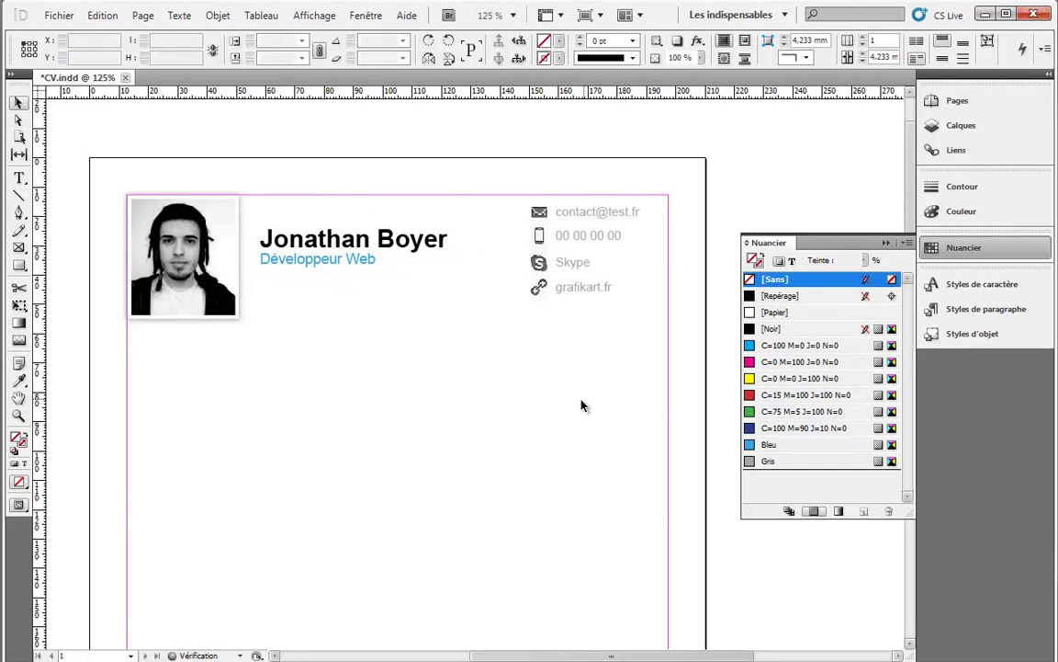
# Step: Set the tracking (Approche) of the [Paragraphe standard] paragraph style to 25
pyautogui.click(986, 309)
pyautogui.doubleClick(763, 313)
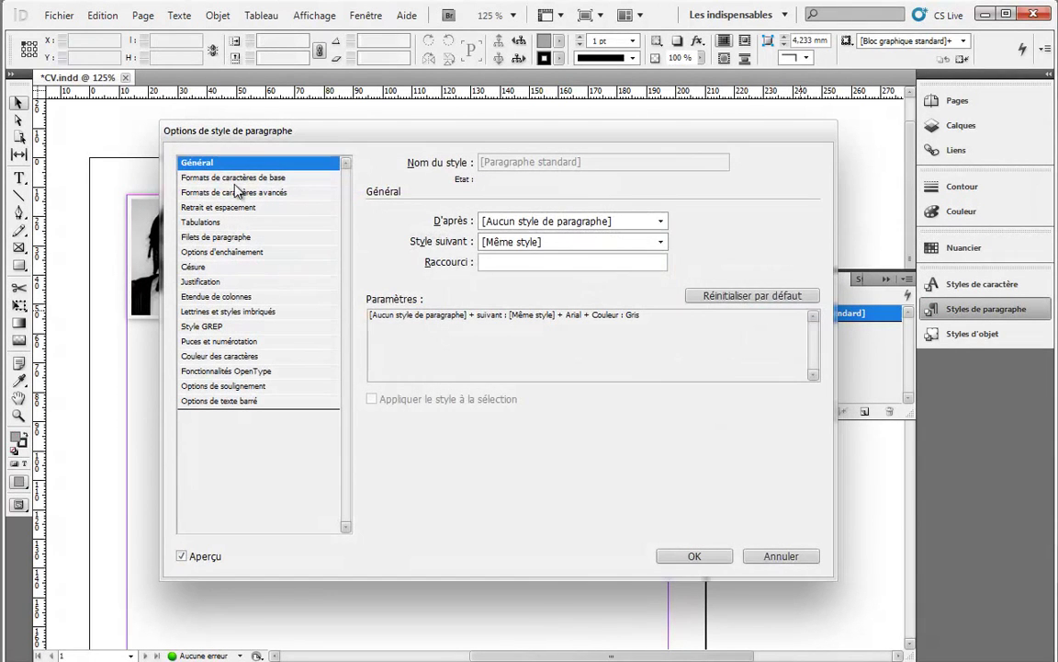
pyautogui.click(236, 178)
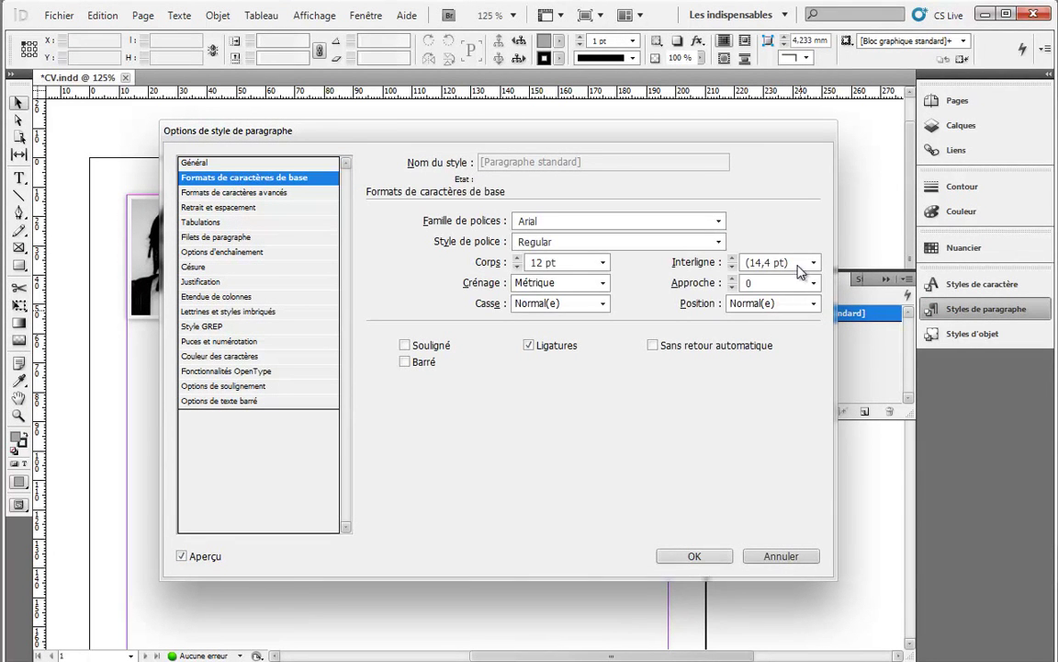
pyautogui.moveTo(650, 136); pyautogui.dragTo(887, 175)
pyautogui.click(1051, 322)
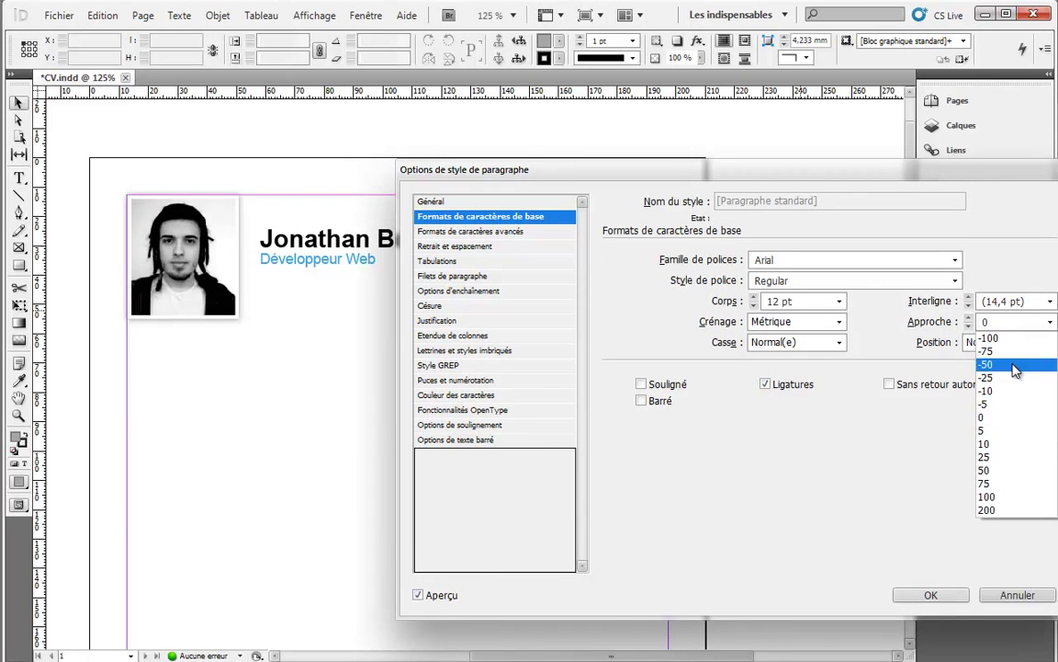
pyautogui.click(985, 457)
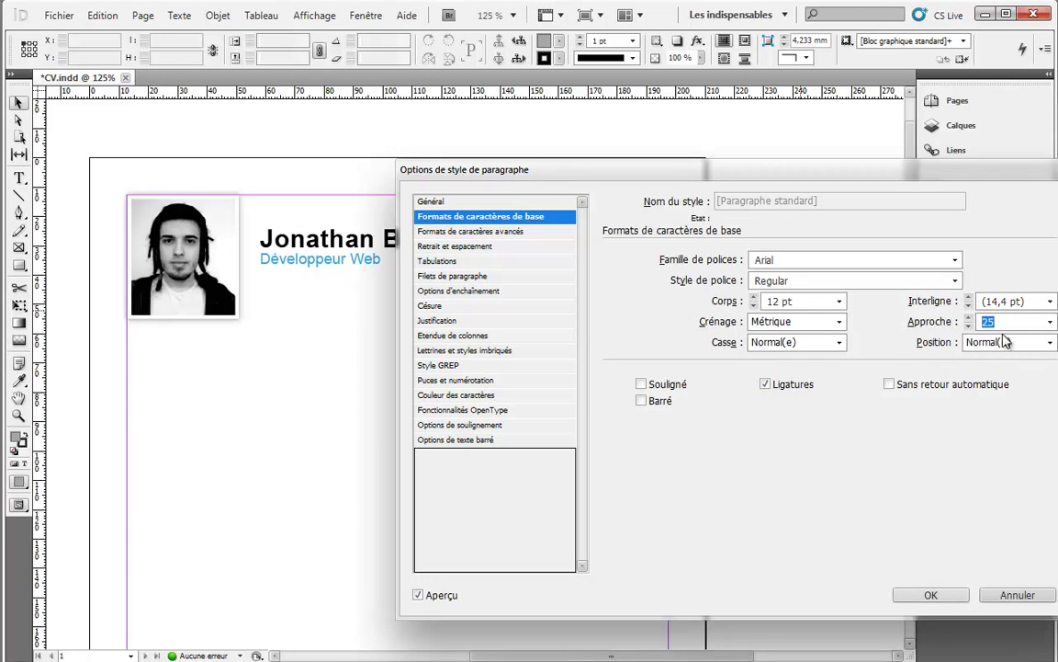
pyautogui.click(1050, 321)
pyautogui.click(994, 484)
pyautogui.click(931, 596)
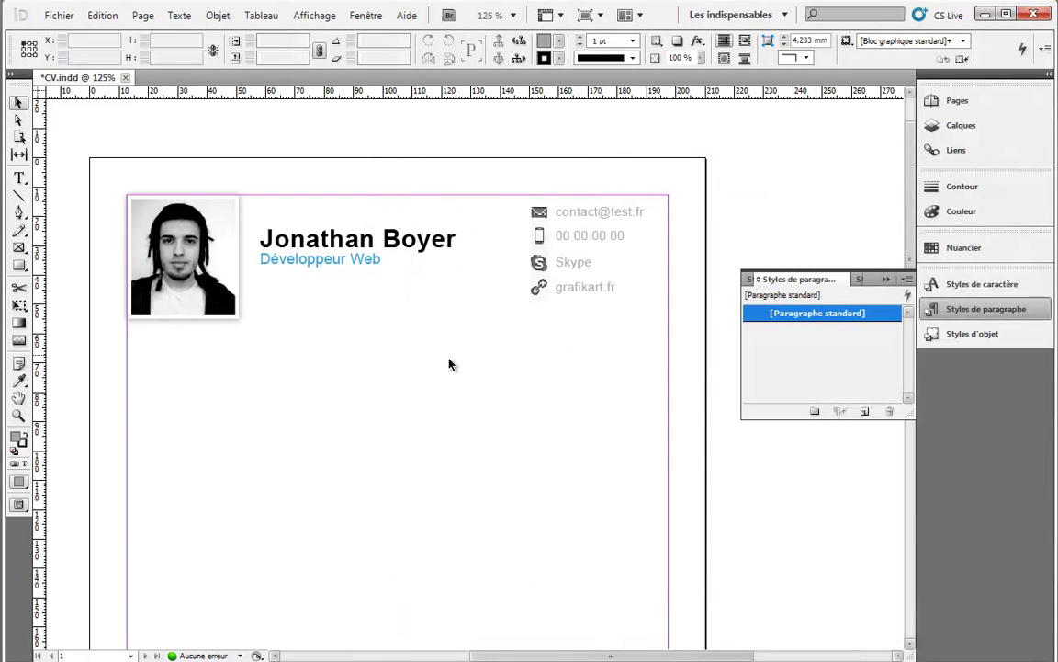
# Step: Darken the Gris swatch by setting its black value to about 52%
pyautogui.click(595, 221)
pyautogui.click(597, 235)
pyautogui.hotkey('ctrl', 'shift', 'a')
pyautogui.click(964, 247)
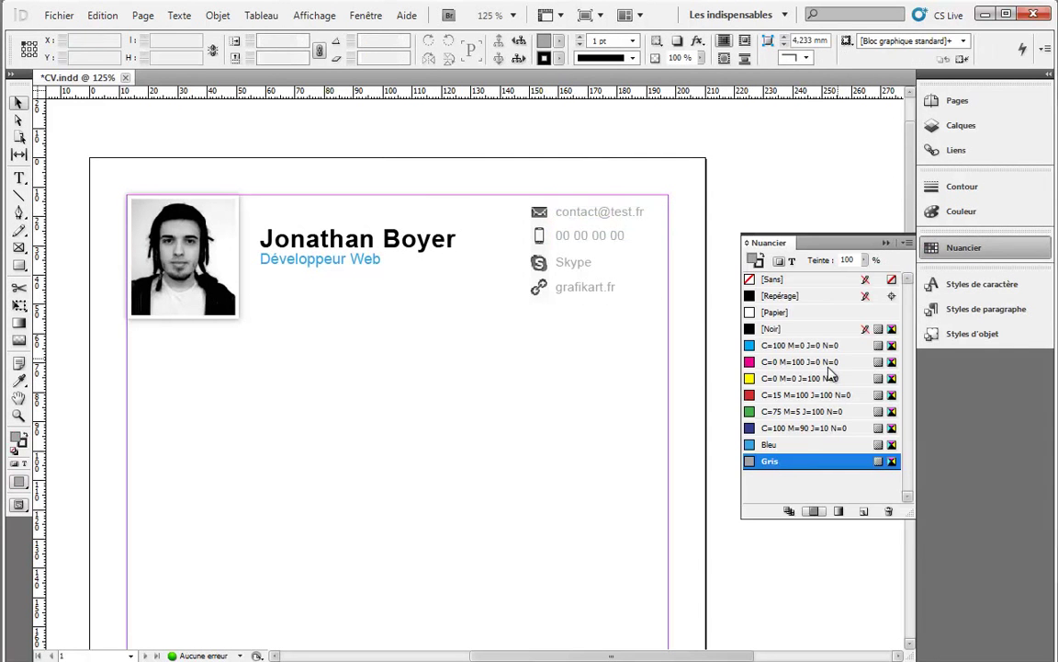
pyautogui.doubleClick(795, 467)
pyautogui.moveTo(589, 532); pyautogui.dragTo(603, 530)
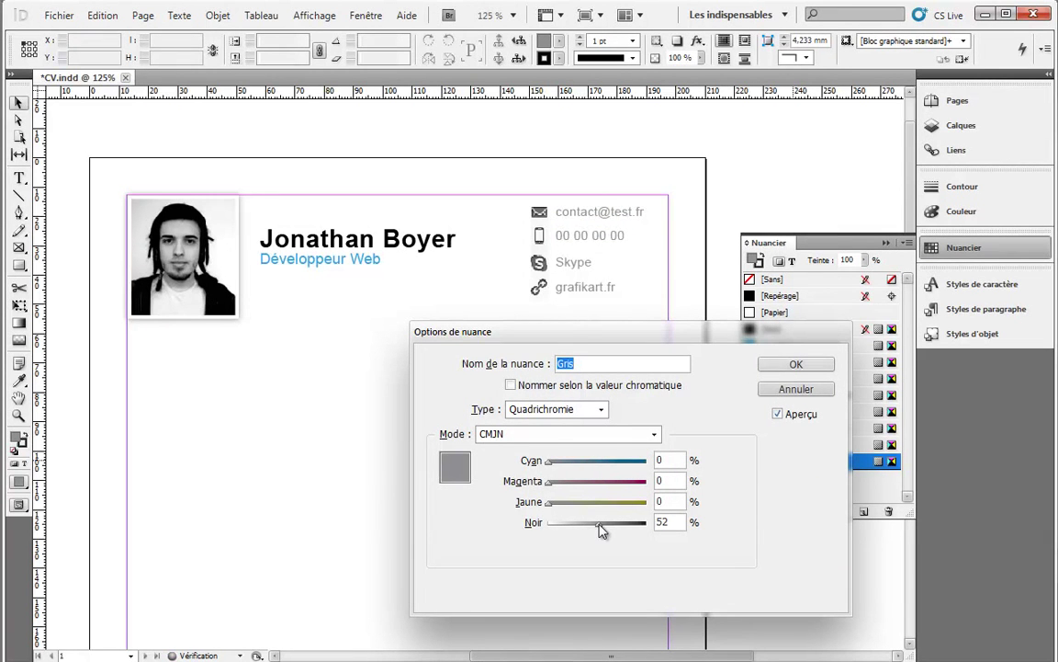
pyautogui.click(812, 368)
pyautogui.scroll(-2, 538, 343)
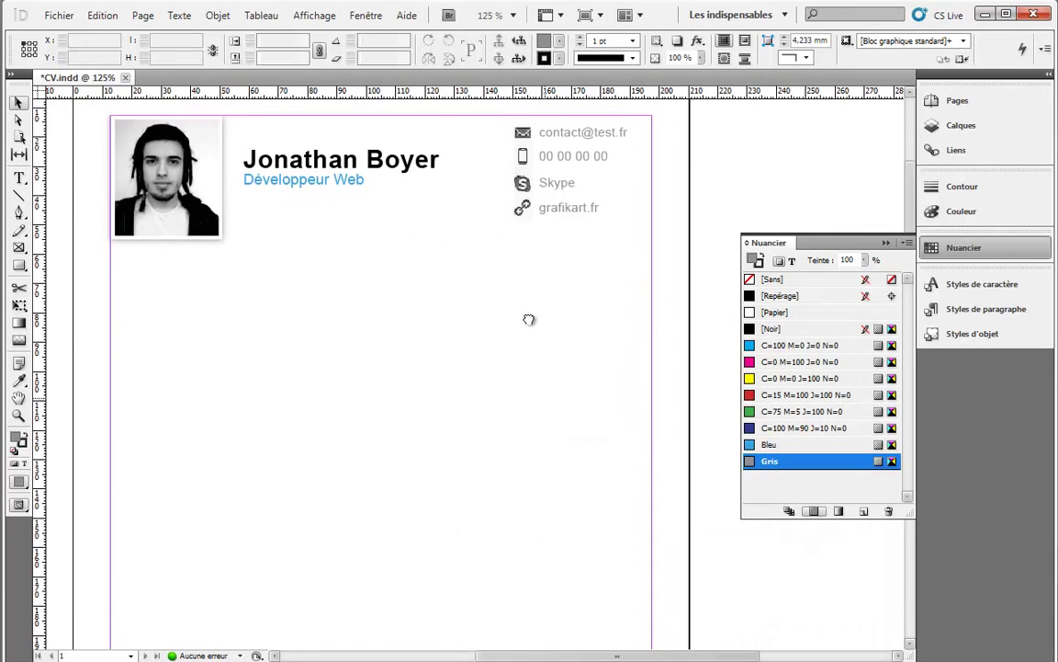
pyautogui.click(564, 210)
pyautogui.press('Escape')
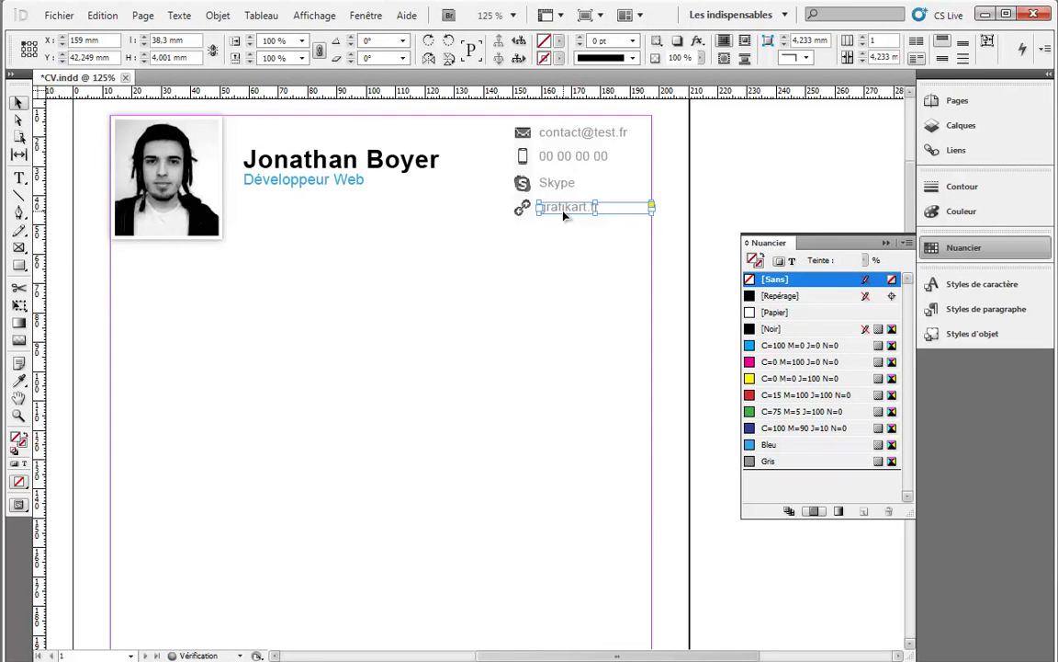
pyautogui.click(542, 232)
pyautogui.moveTo(477, 291); pyautogui.dragTo(501, 305)
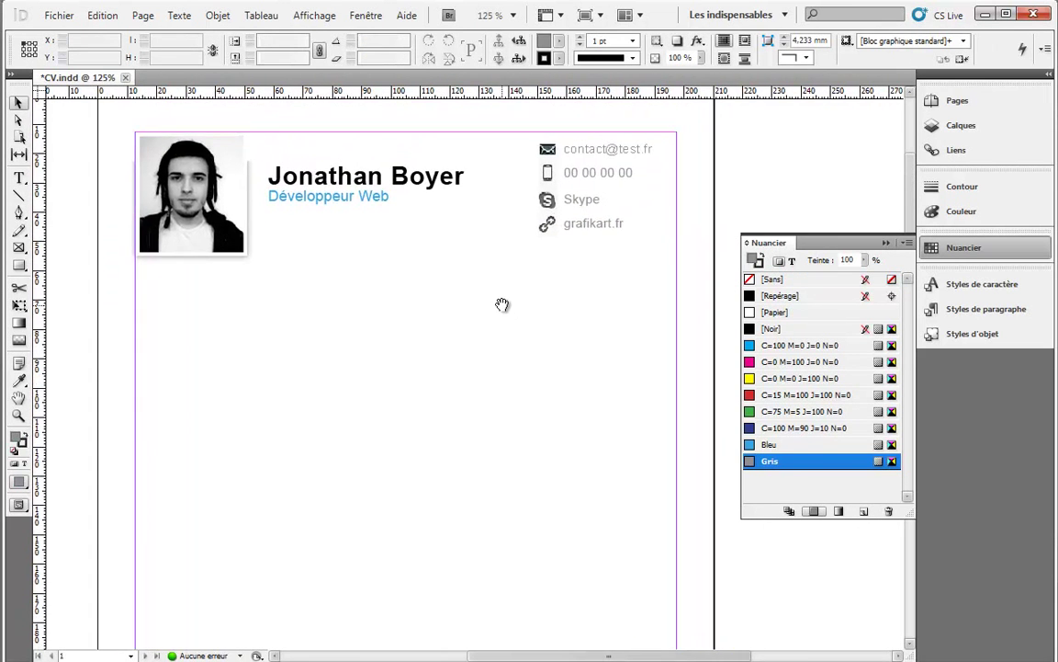
pyautogui.click(591, 224)
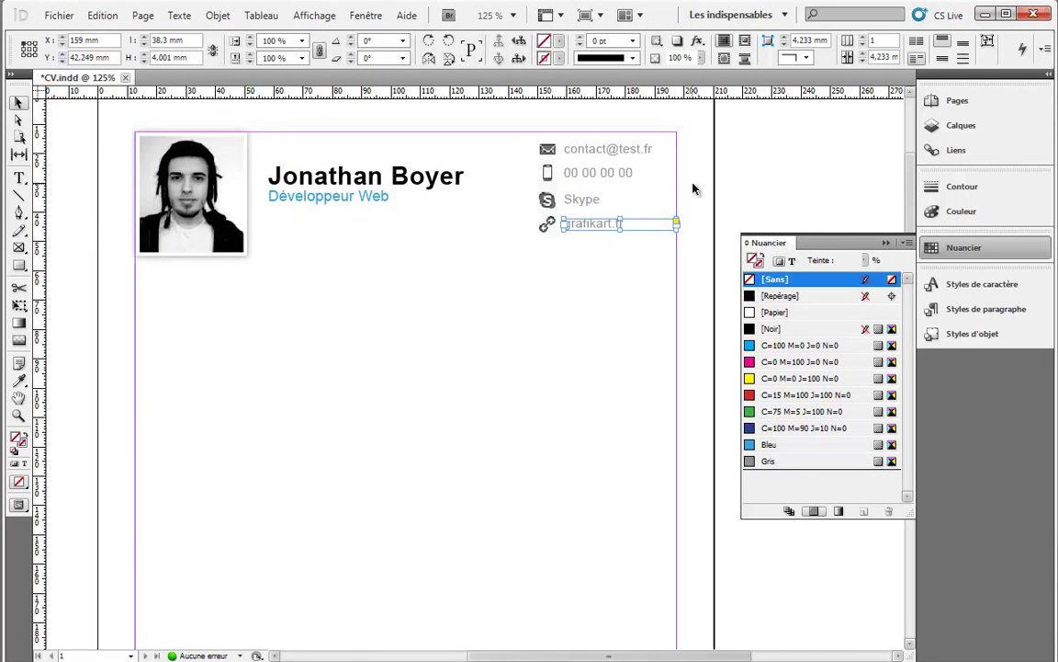
pyautogui.click(648, 220)
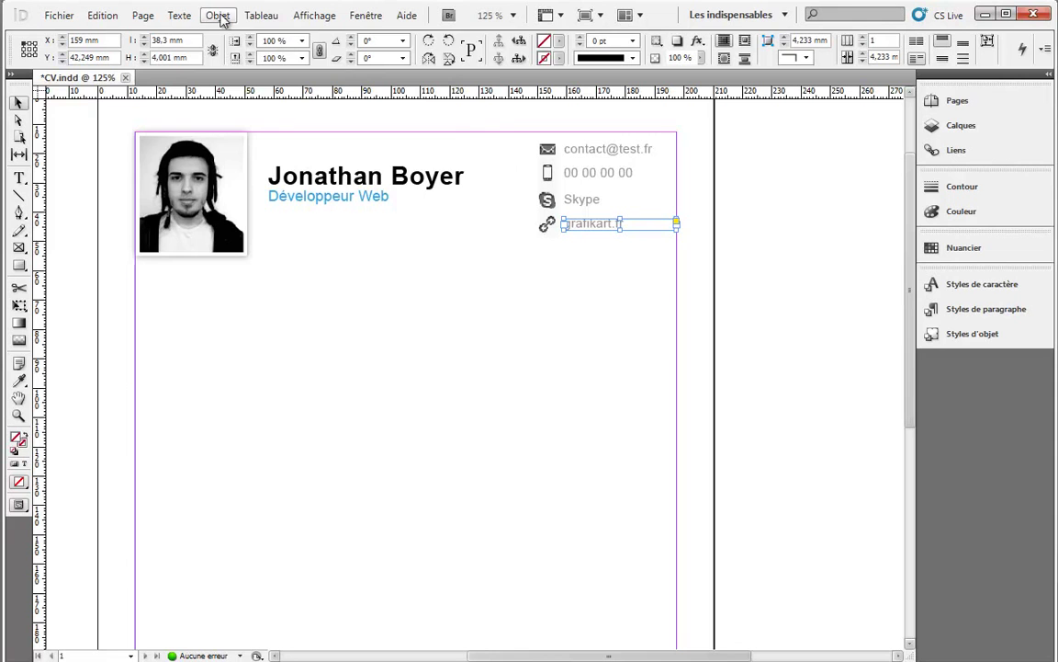
pyautogui.click(187, 19)
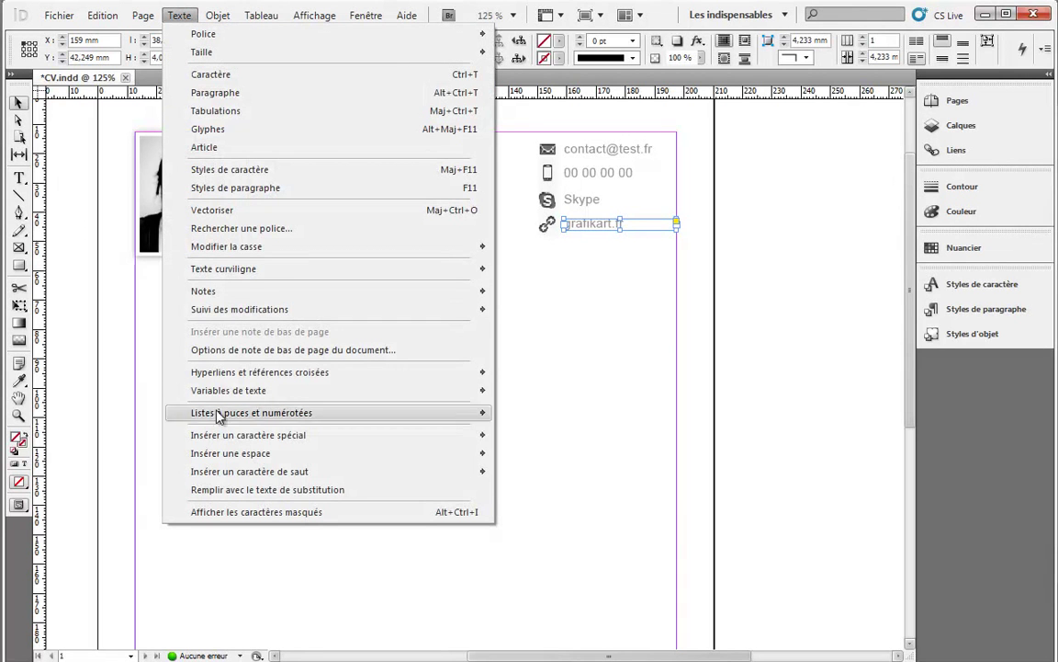
pyautogui.moveTo(274, 372)
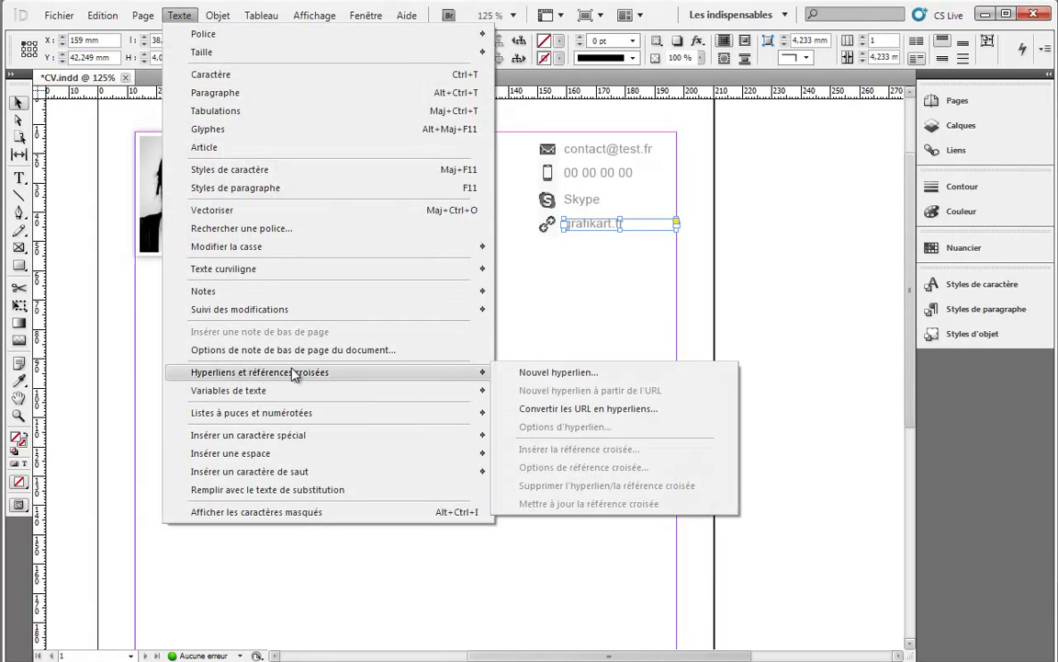
pyautogui.click(574, 372)
pyautogui.click(613, 262)
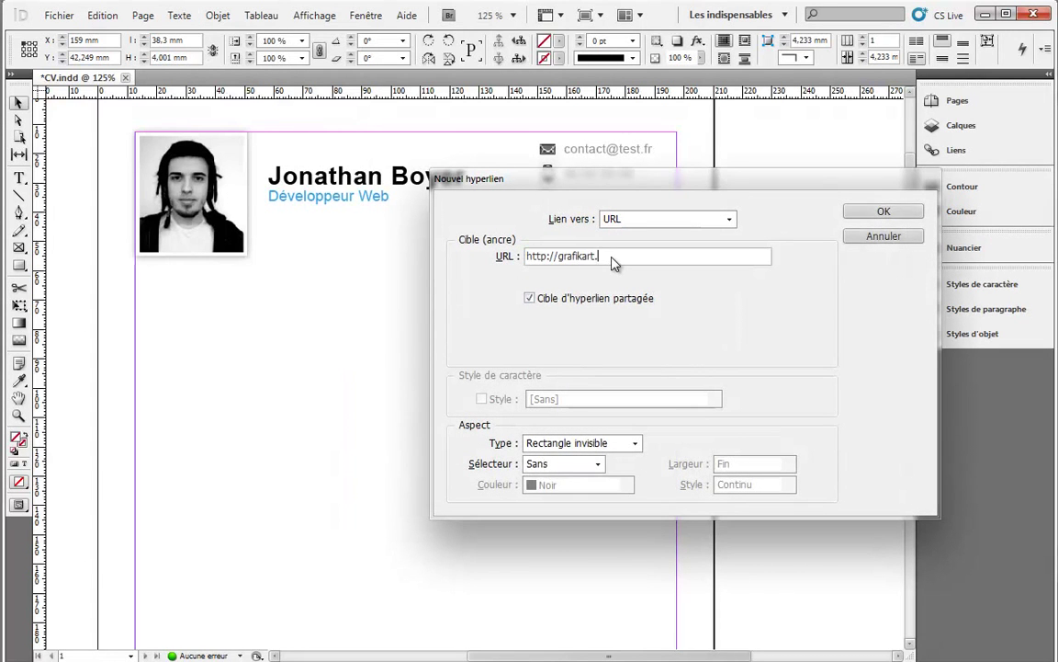
pyautogui.click(878, 213)
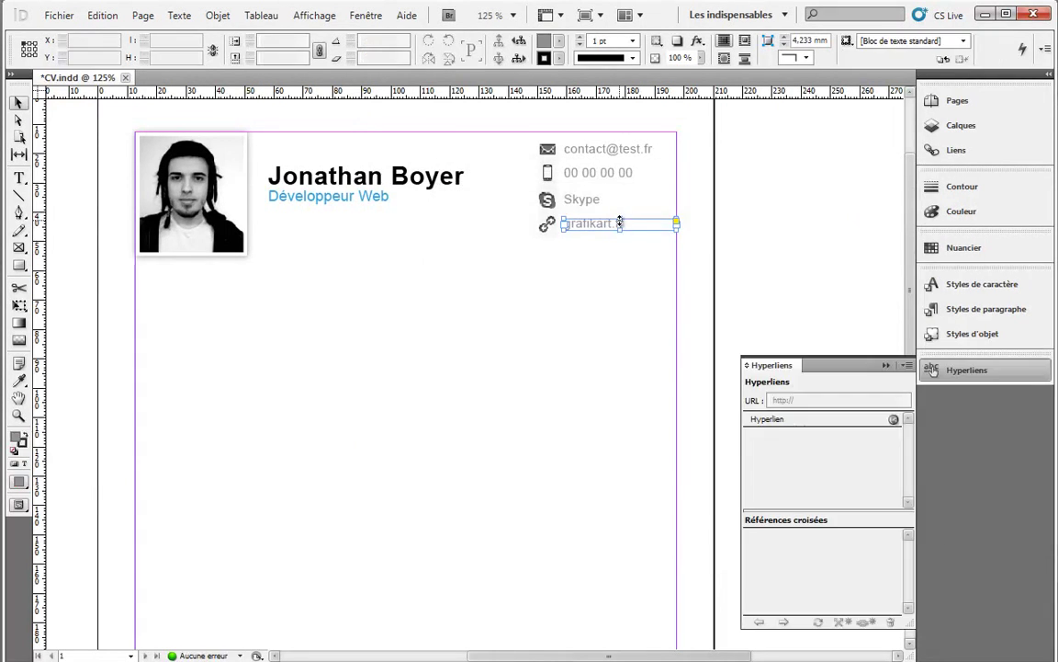
# Step: Save the document and export it as CV.pdf with the [Qualité supérieure] preset, including bookmarks and hyperlinks
pyautogui.hotkey('ctrl', 's')
pyautogui.click(59, 15)
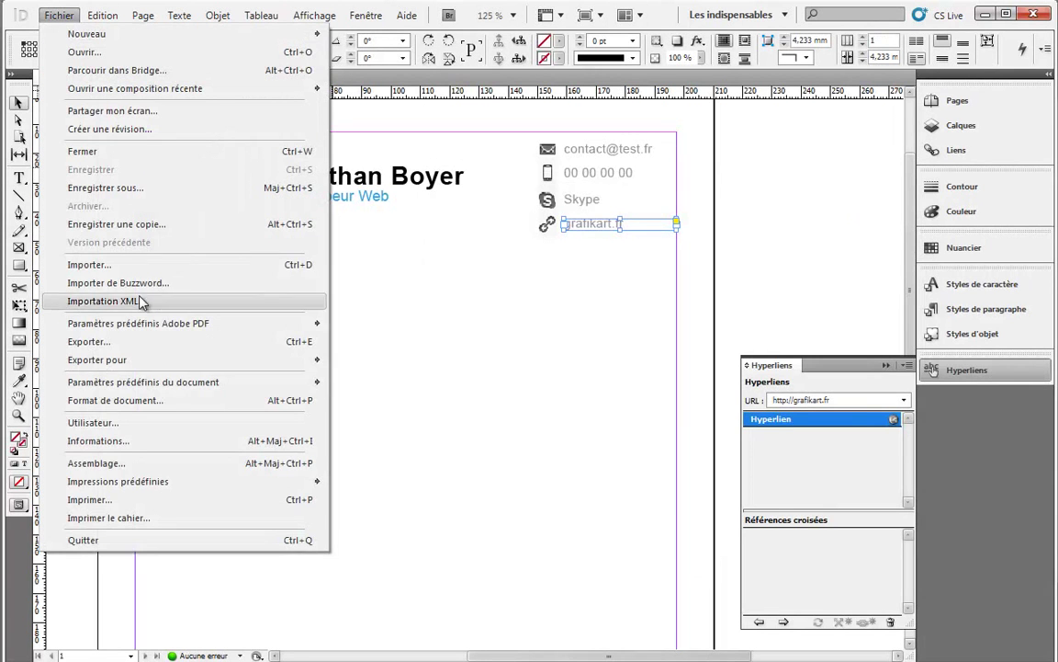
pyautogui.click(291, 342)
pyautogui.click(704, 508)
pyautogui.click(705, 522)
pyautogui.click(871, 490)
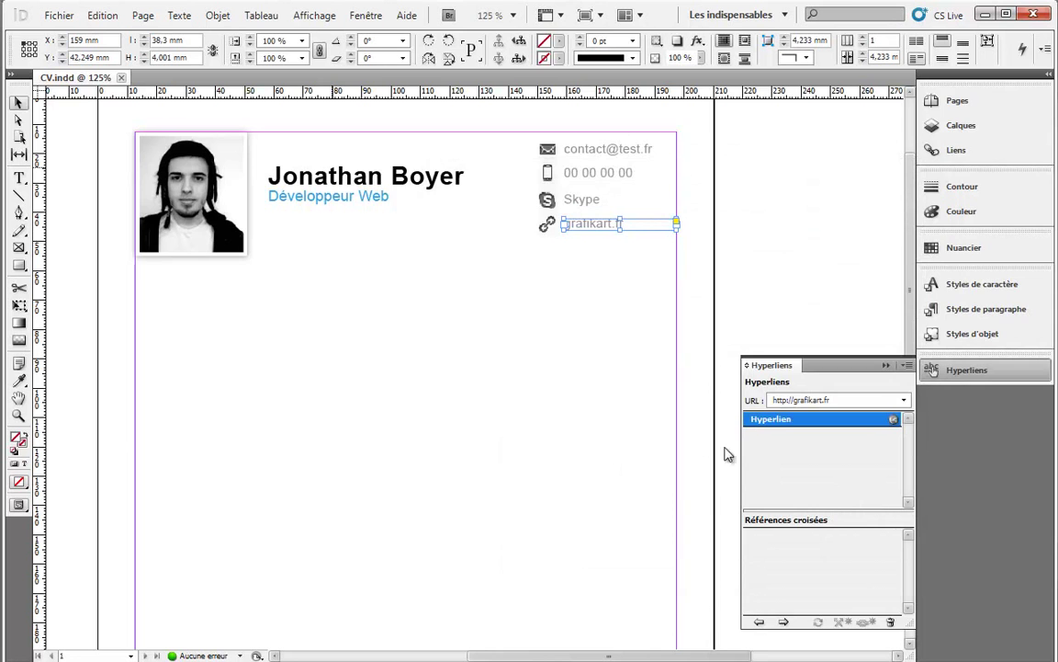
pyautogui.moveTo(528, 106); pyautogui.dragTo(283, 55)
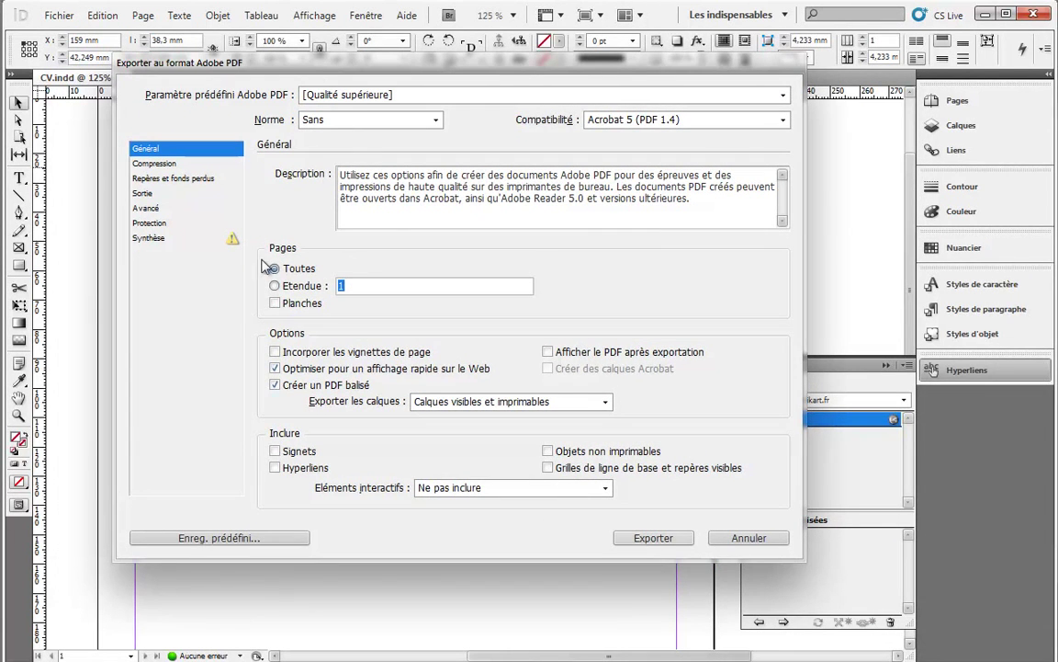
pyautogui.click(284, 469)
pyautogui.click(275, 451)
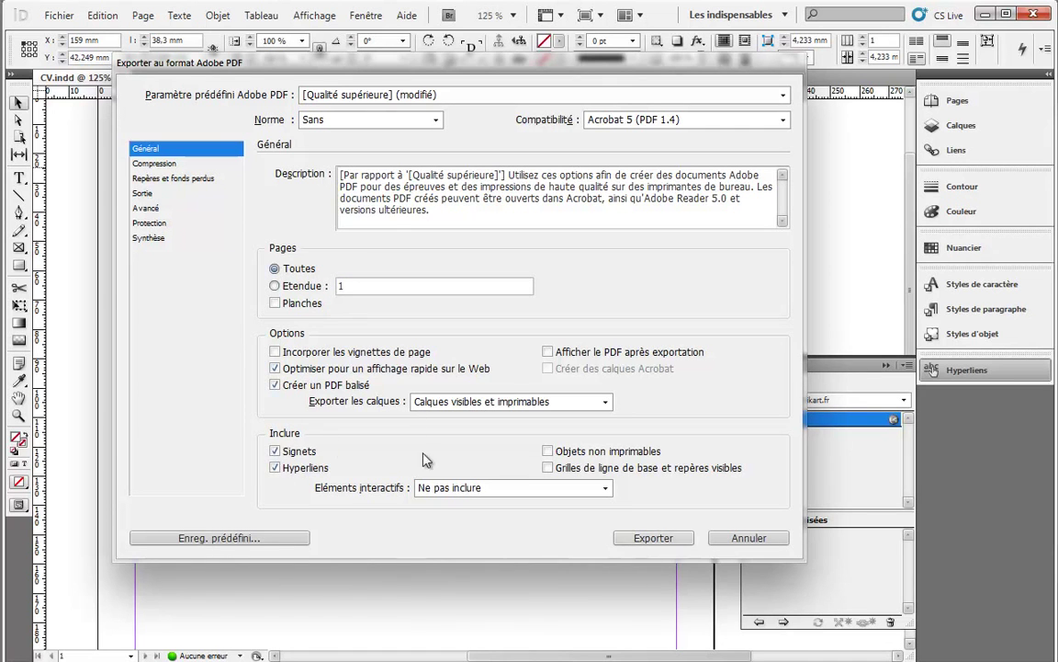
pyautogui.click(668, 544)
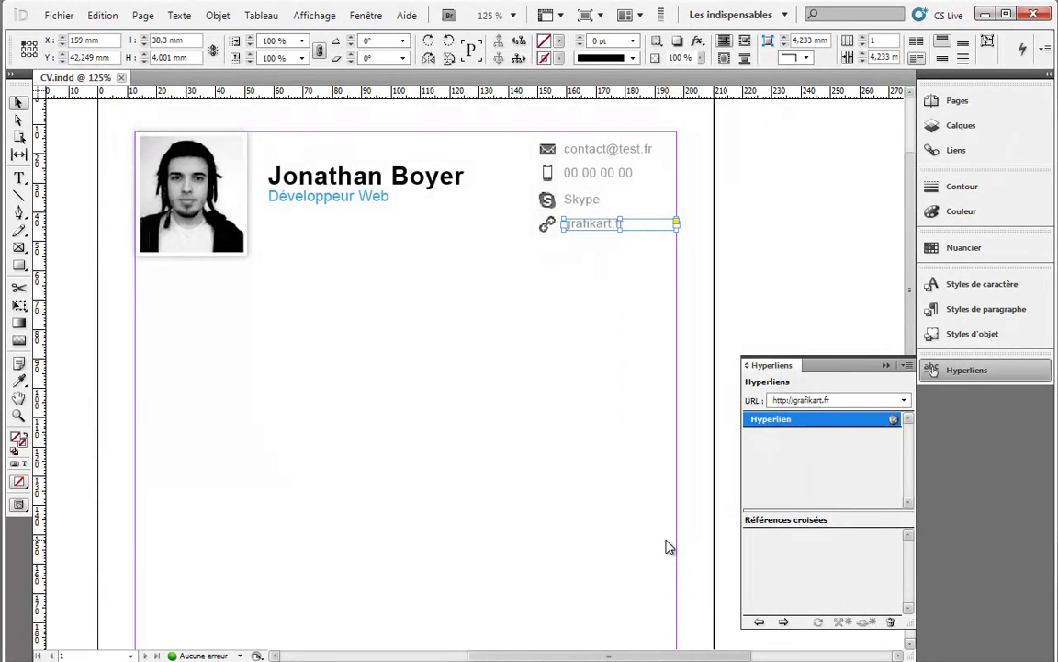
# Step: Open the exported CV.pdf from the CV folder, test its grafikart.fr link, and return to the InDesign document
pyautogui.hotkey('alt', 'Tab')
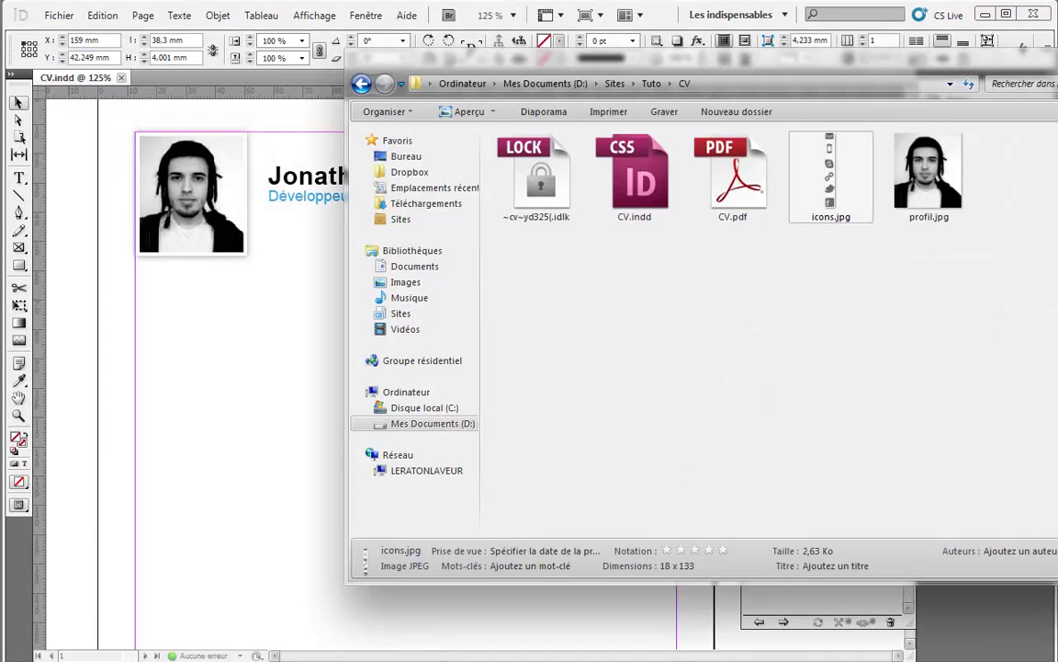
pyautogui.click(734, 183)
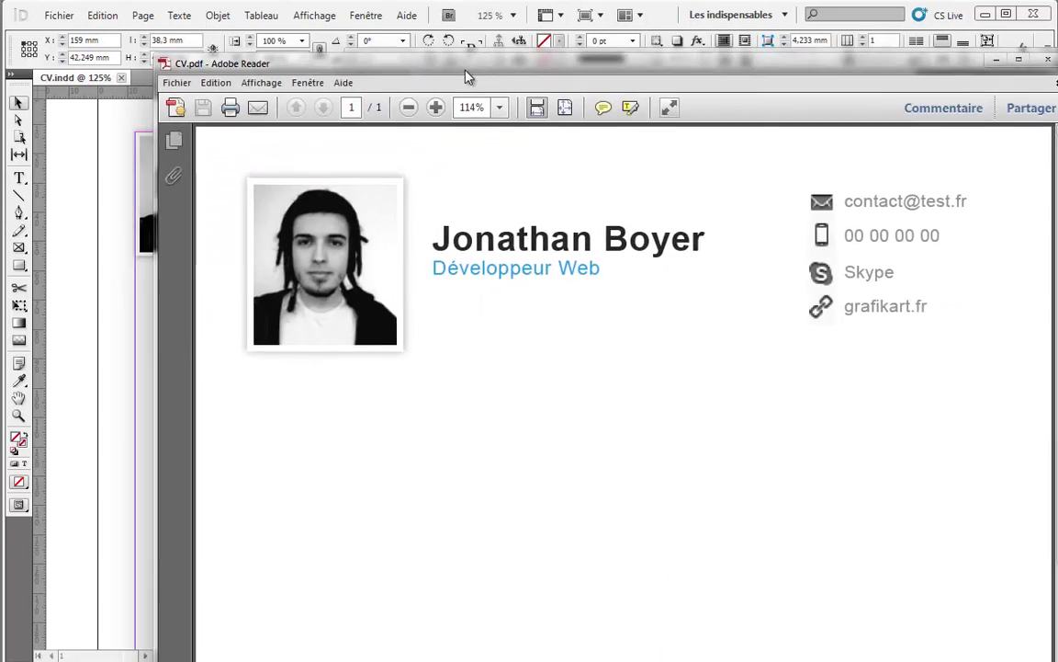
pyautogui.moveTo(466, 78); pyautogui.dragTo(343, 3)
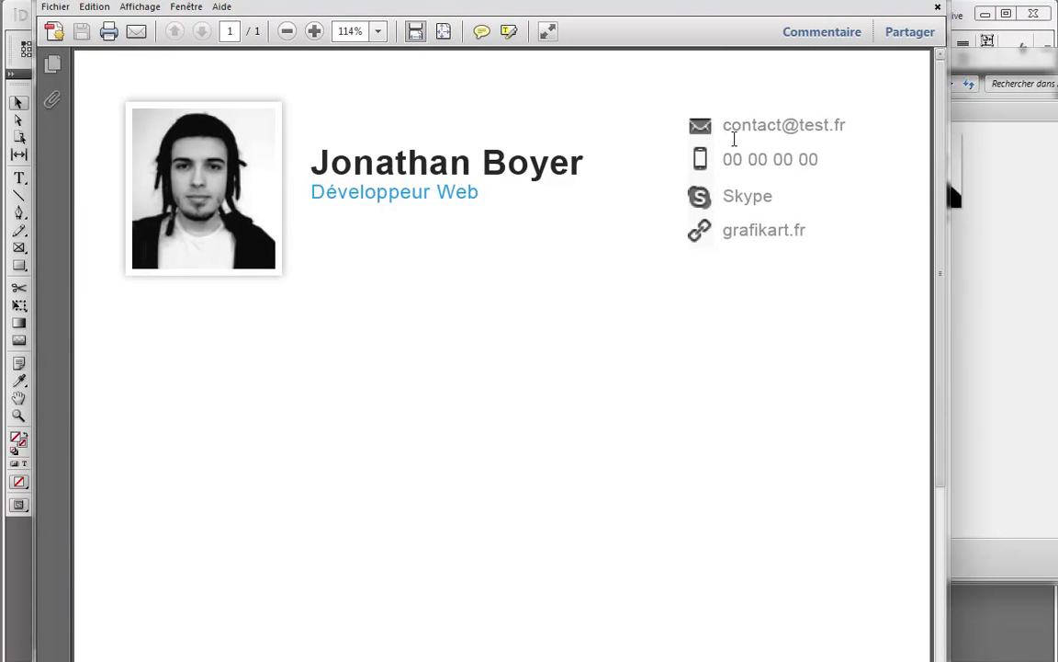
pyautogui.click(764, 237)
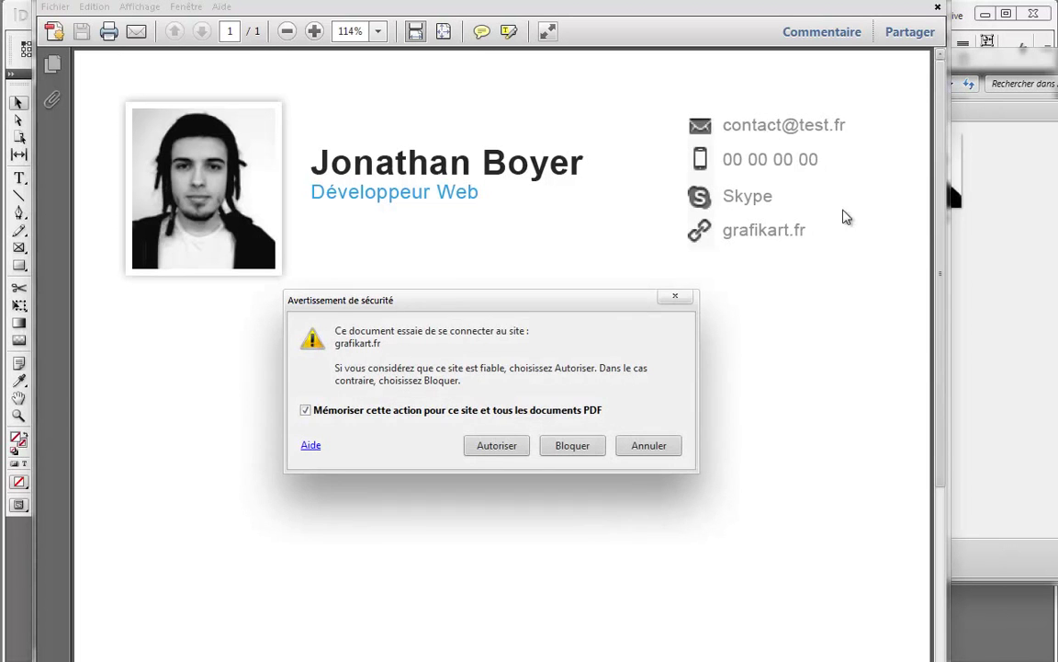
pyautogui.hotkey('alt', 'Tab')
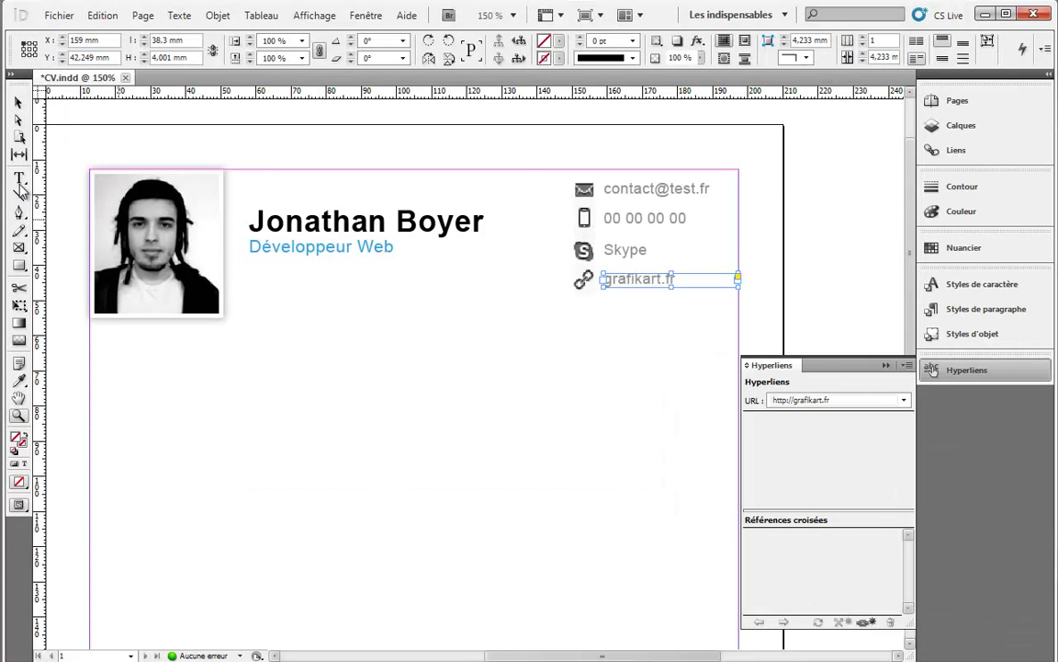
# Step: Draw a text frame about 105 mm wide and 27.5 mm high in the empty area below the photo
pyautogui.click(423, 427)
pyautogui.press('z')
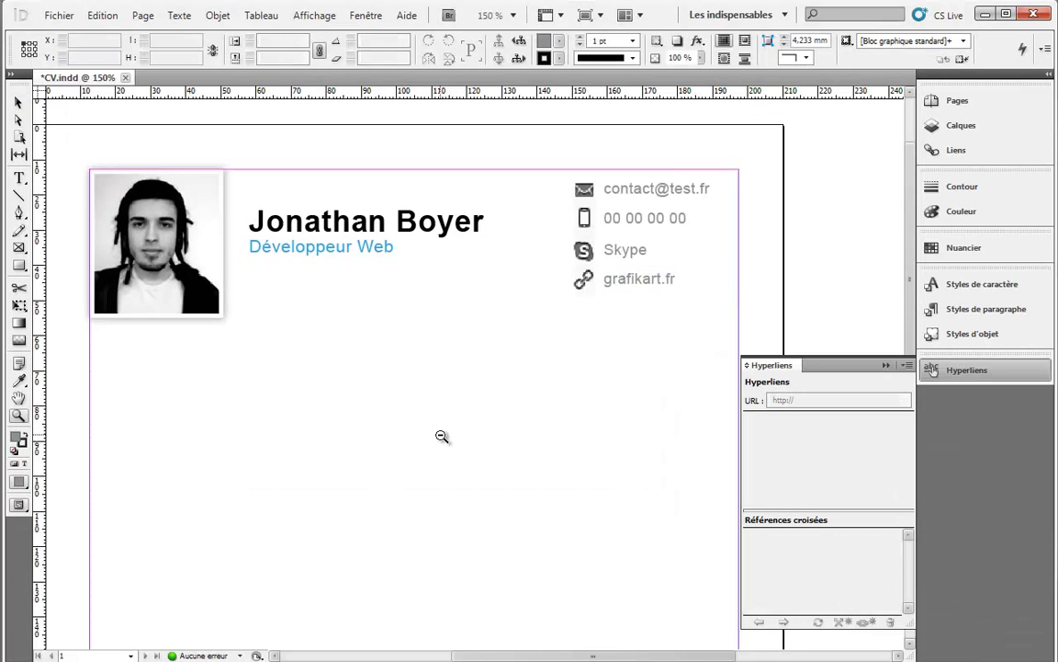
pyautogui.keyDown('alt'); pyautogui.click(431, 456); pyautogui.keyUp('alt')
pyautogui.keyDown('alt'); pyautogui.click(431, 455); pyautogui.keyUp('alt')
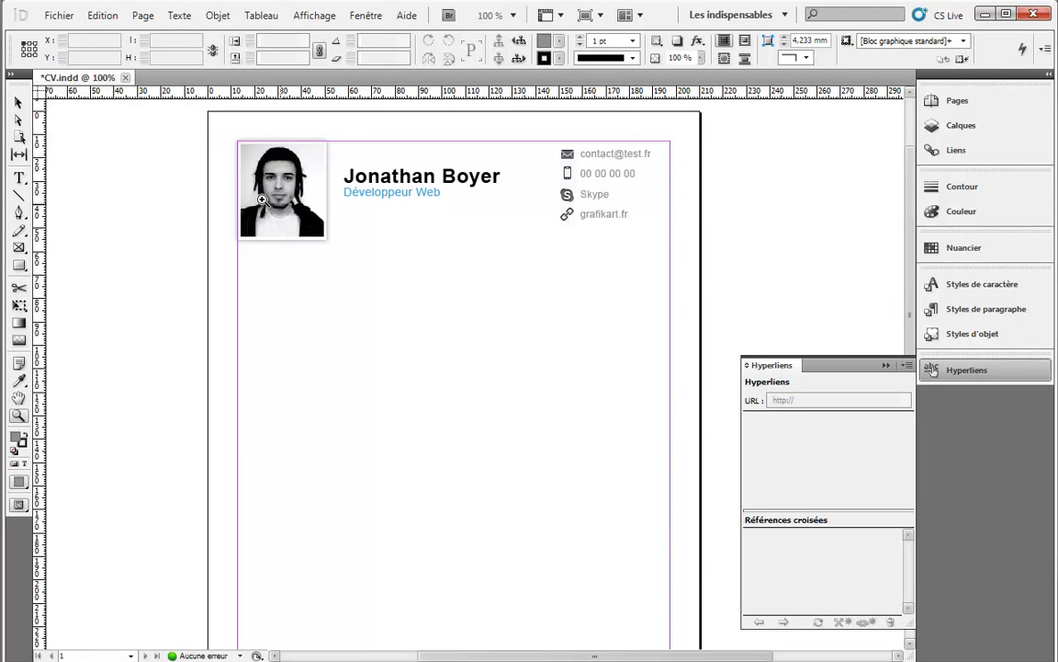
pyautogui.click(18, 102)
pyautogui.scroll(-3, 415, 357)
pyautogui.scroll(1, 520, 331)
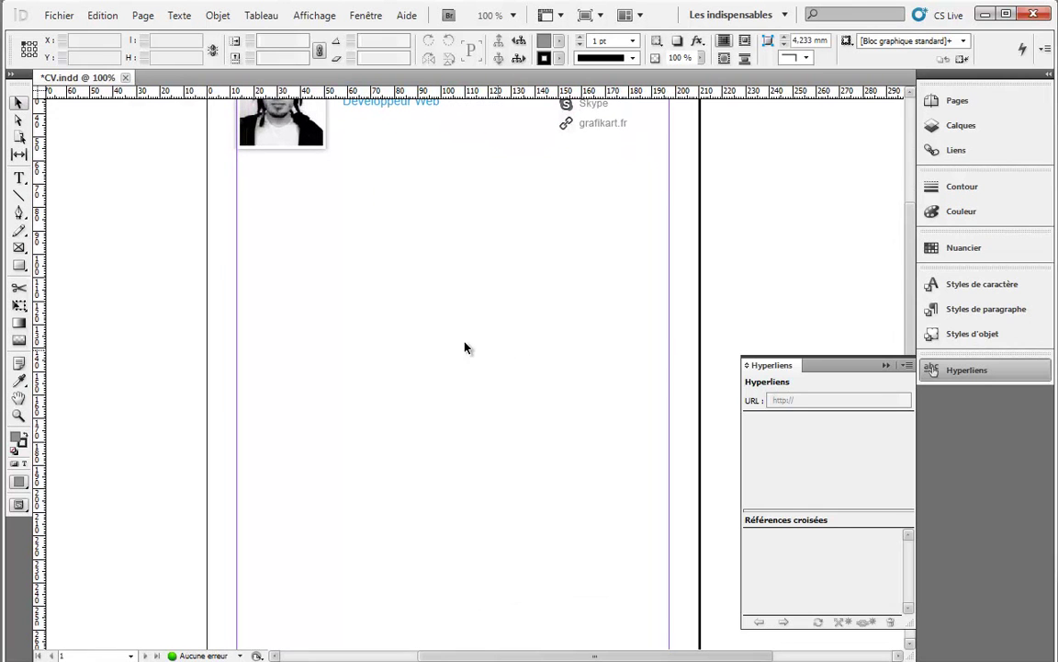
pyautogui.scroll(1, 465, 189)
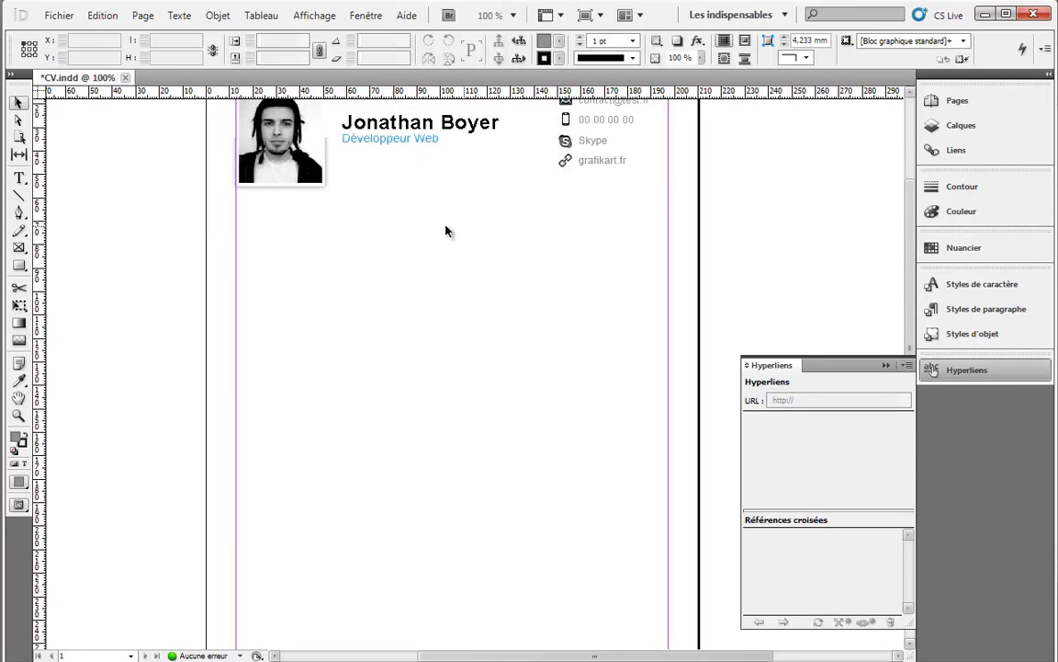
pyautogui.click(19, 177)
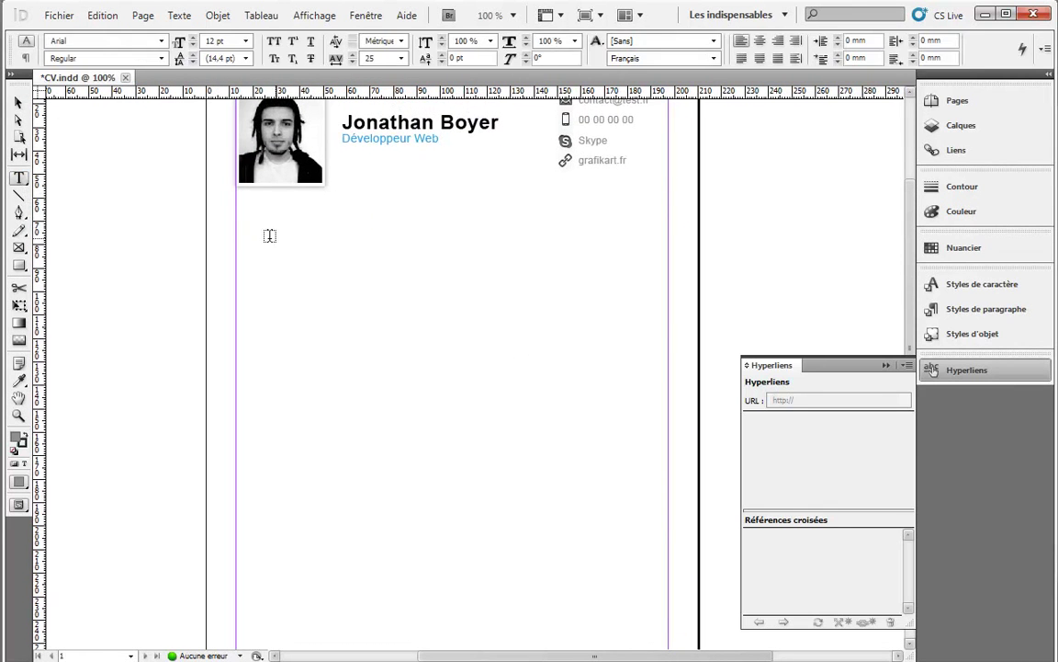
pyautogui.click(19, 102)
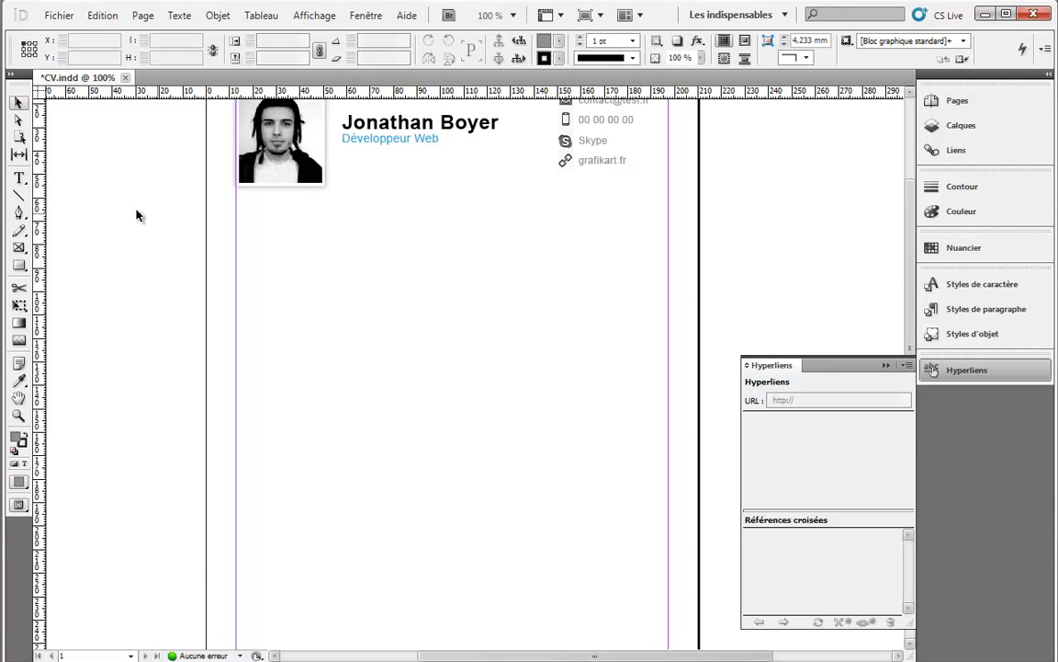
pyautogui.click(18, 178)
pyautogui.moveTo(240, 257); pyautogui.dragTo(478, 315)
# Step: Enter "A propos" and "Pourquoi développeur Web" on separate lines, and move the frame up against the page's left margin at Y 75 mm
pyautogui.write('A')
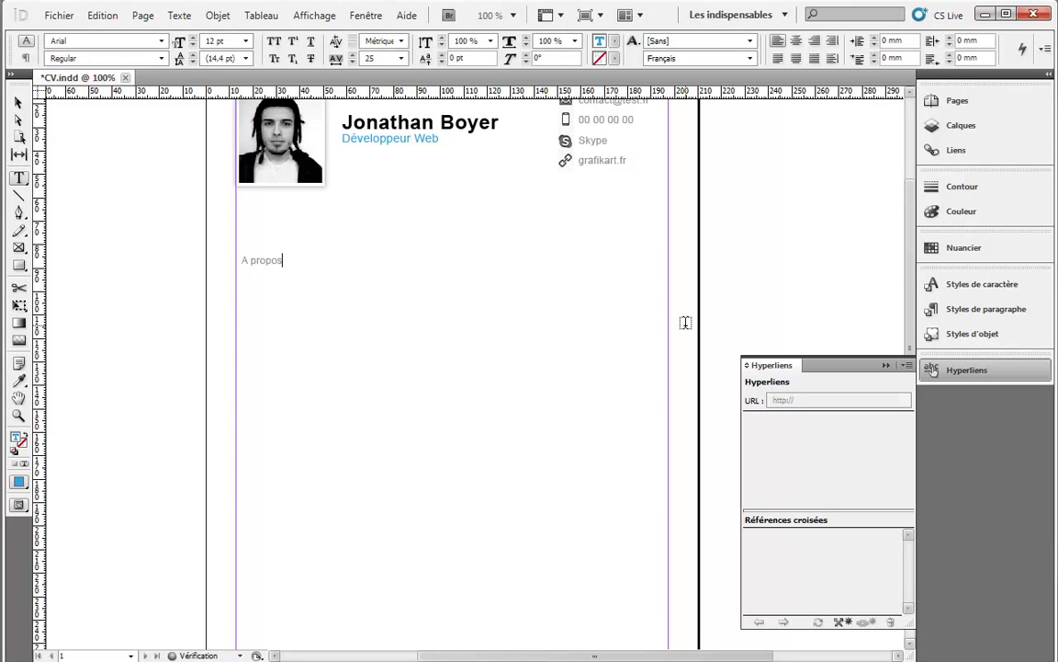
pyautogui.write(' propos')
pyautogui.press('Return')
pyautogui.write('Pourquoi développeur Web')
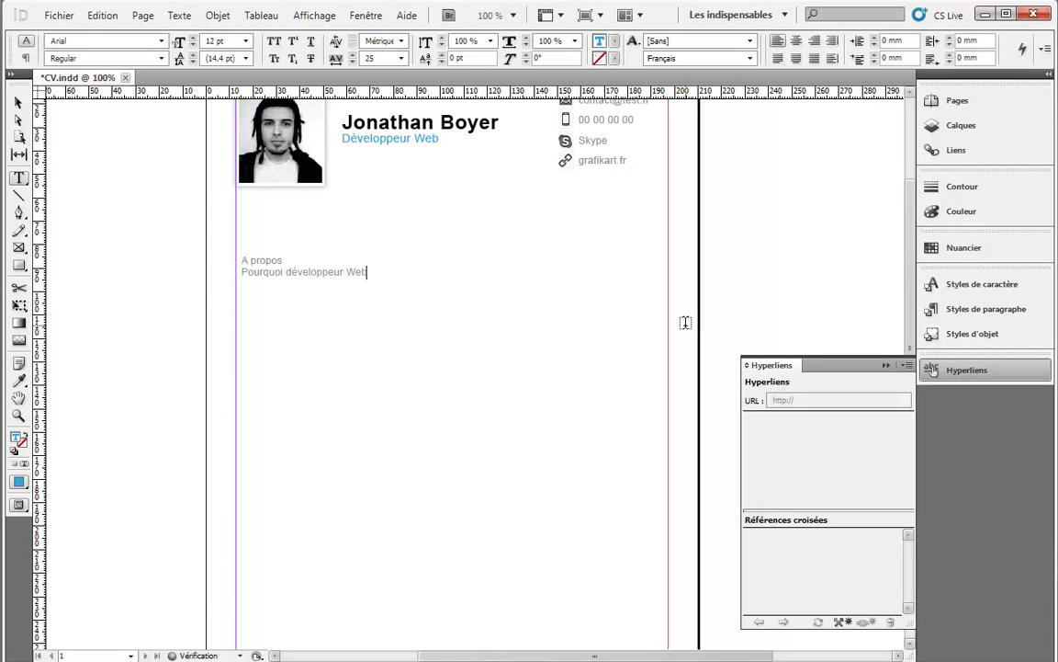
pyautogui.click(18, 102)
pyautogui.moveTo(297, 272); pyautogui.dragTo(292, 248)
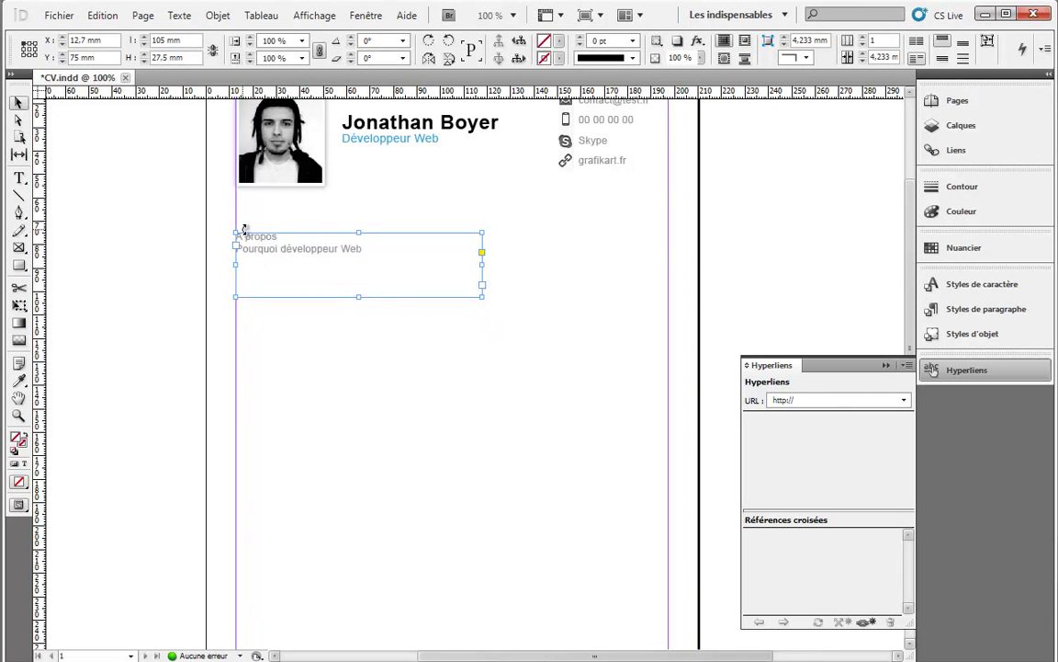
pyautogui.doubleClick(278, 240)
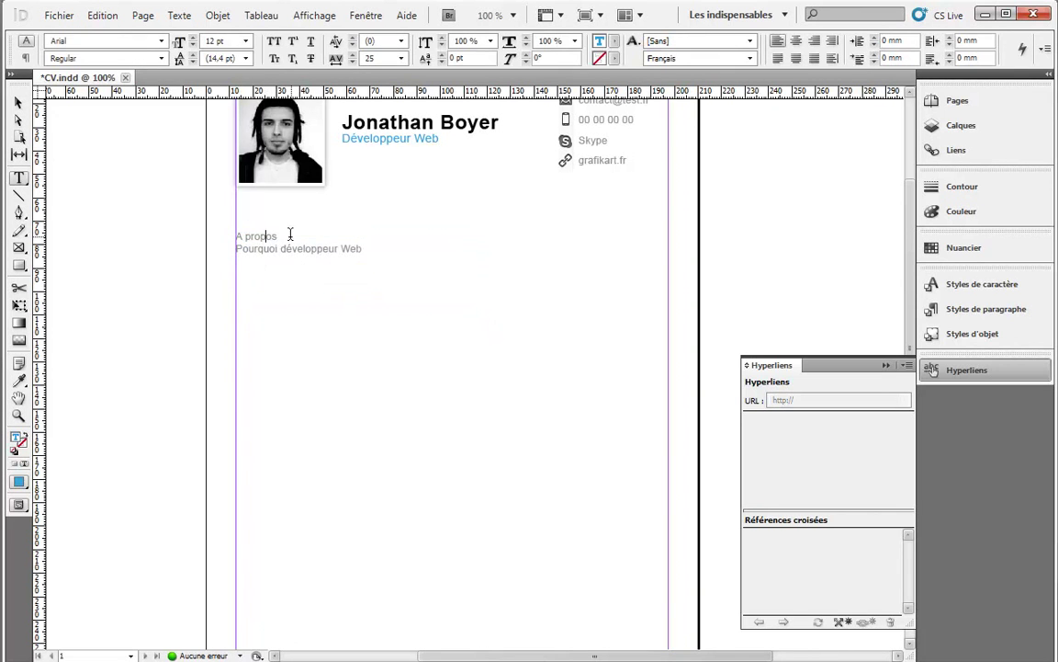
pyautogui.tripleClick(290, 236)
pyautogui.click(18, 102)
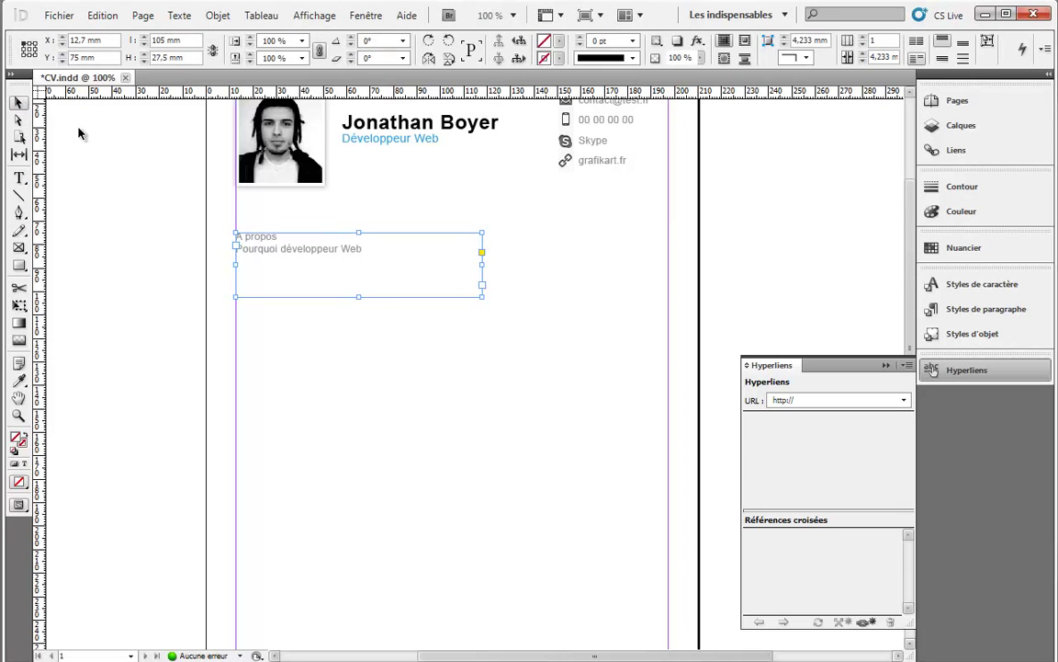
pyautogui.doubleClick(301, 240)
pyautogui.tripleClick(305, 233)
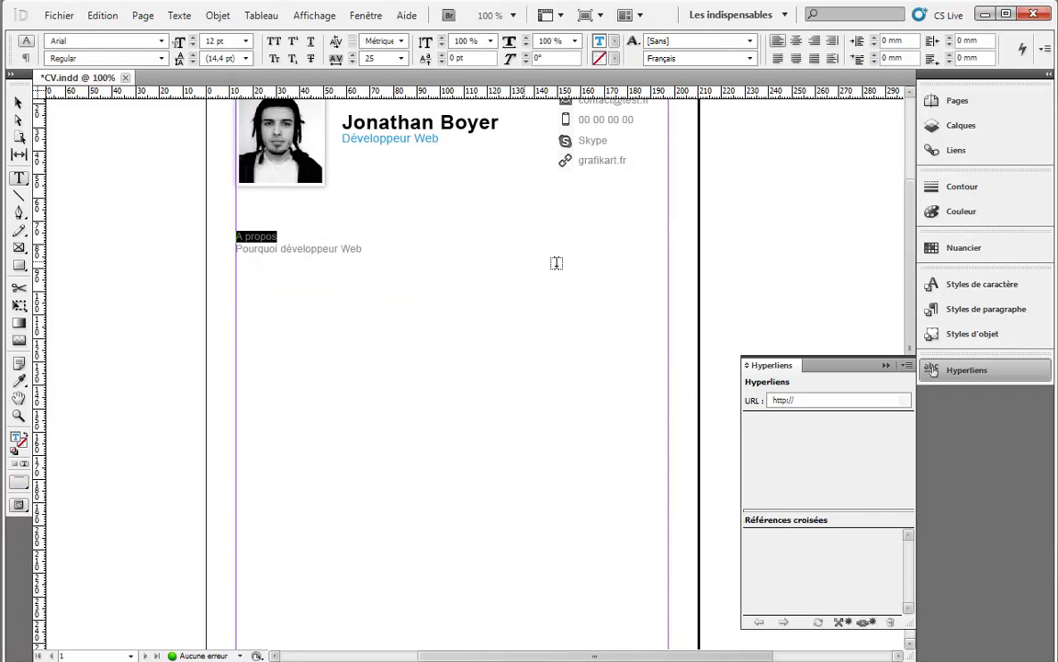
pyautogui.click(19, 102)
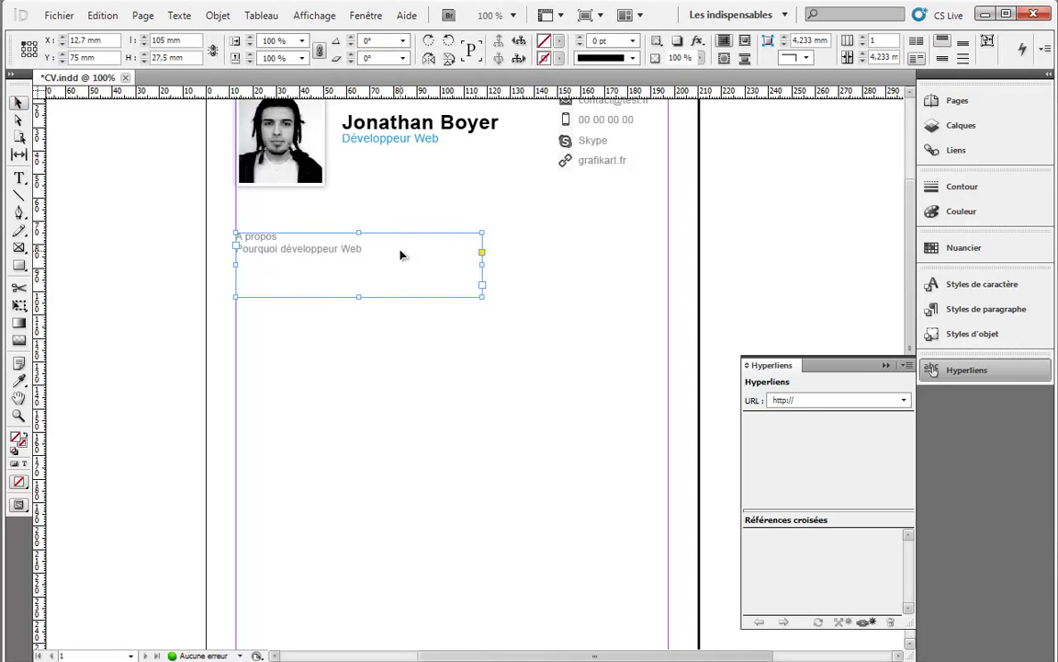
# Step: Create a paragraph style named "Titre" based on [Paragraphe standard]
pyautogui.click(946, 309)
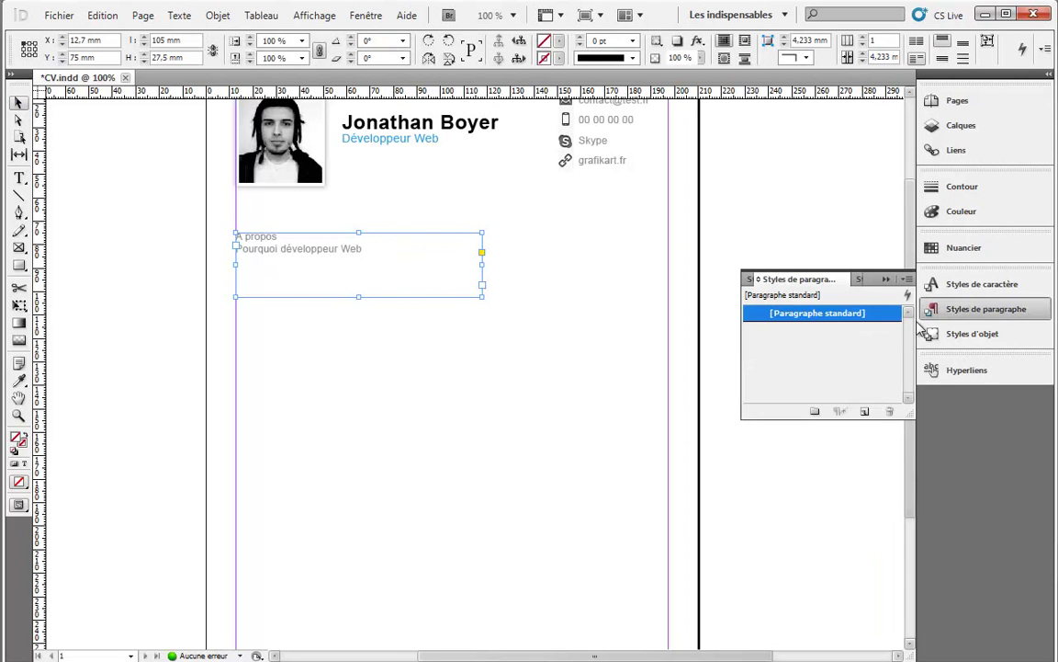
pyautogui.click(866, 412)
pyautogui.doubleClick(788, 330)
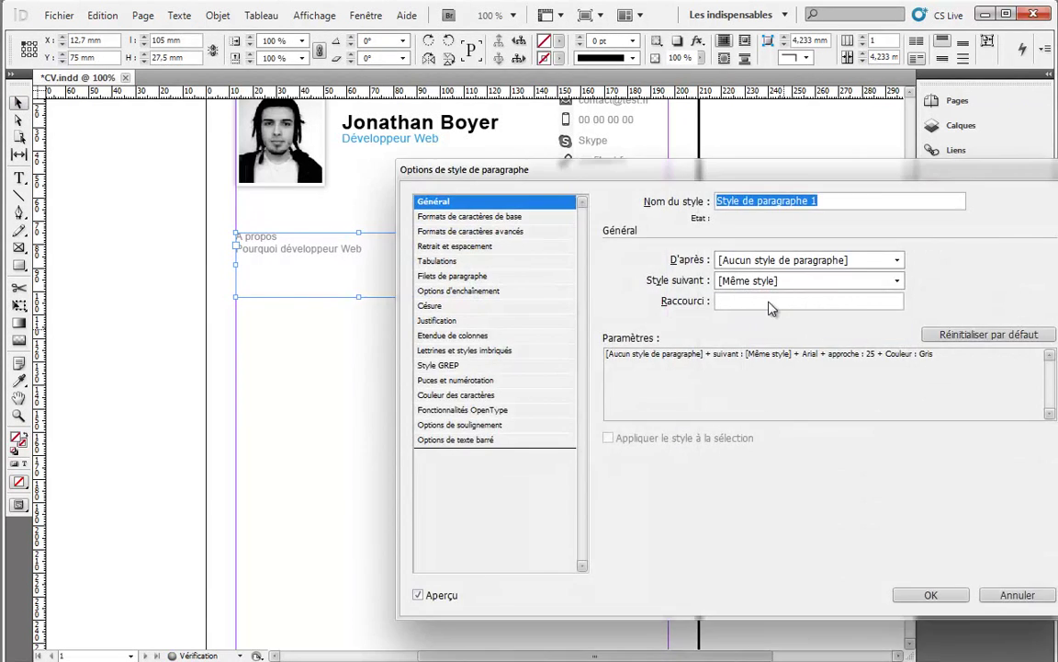
pyautogui.click(790, 260)
pyautogui.click(772, 285)
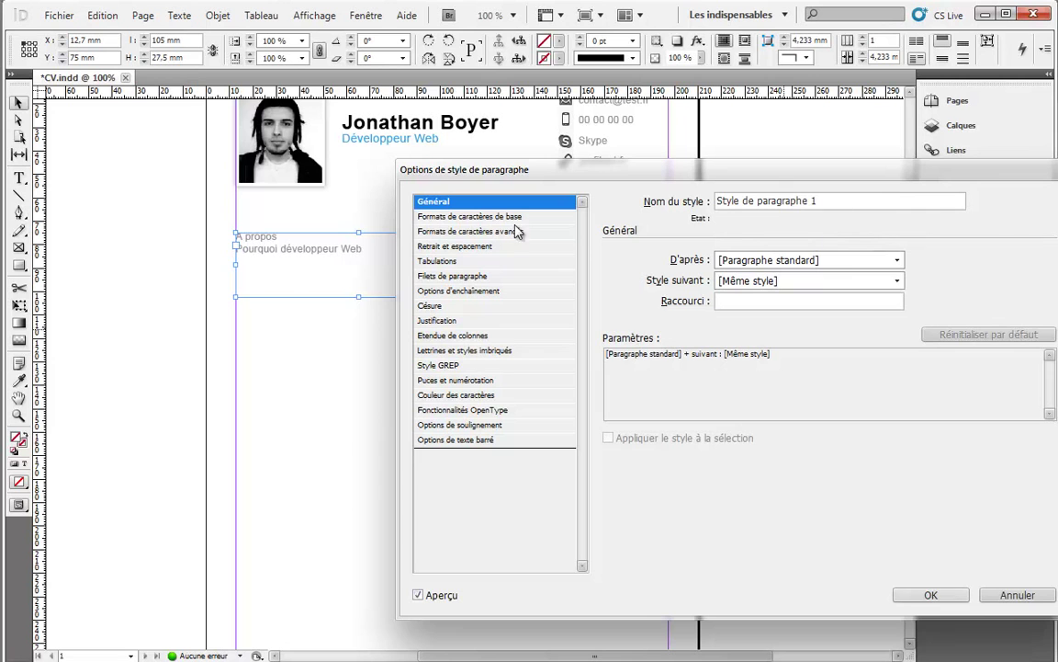
pyautogui.moveTo(829, 203); pyautogui.dragTo(684, 211)
pyautogui.write('Titre')
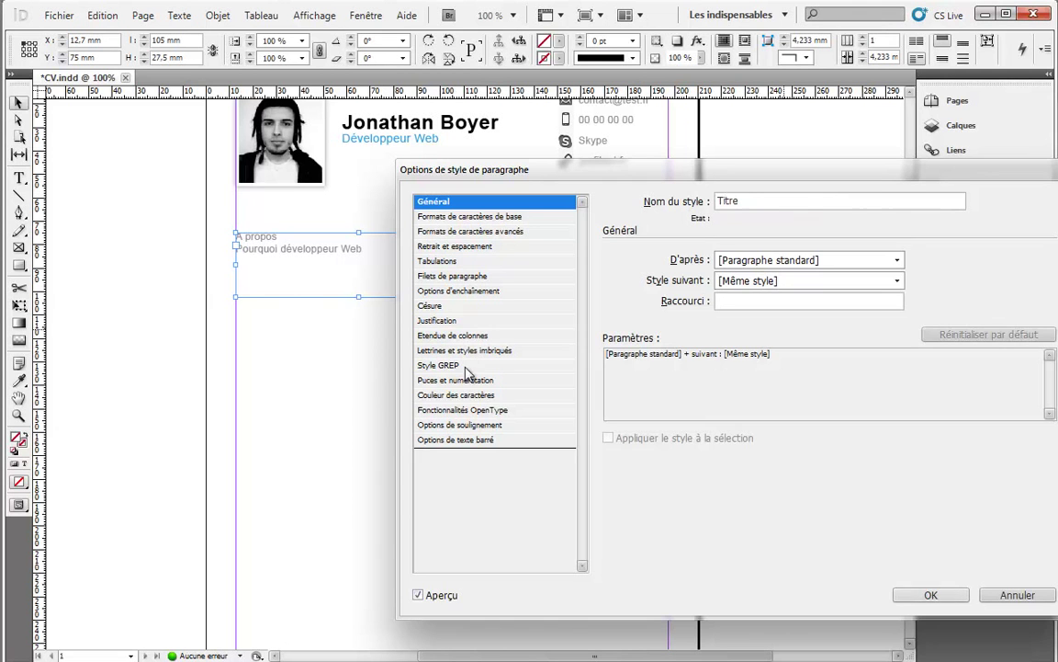
# Step: Set the character colour of the "Titre" paragraph style to [Noir]
pyautogui.click(466, 395)
pyautogui.moveTo(880, 327); pyautogui.dragTo(827, 292)
pyautogui.click(706, 309)
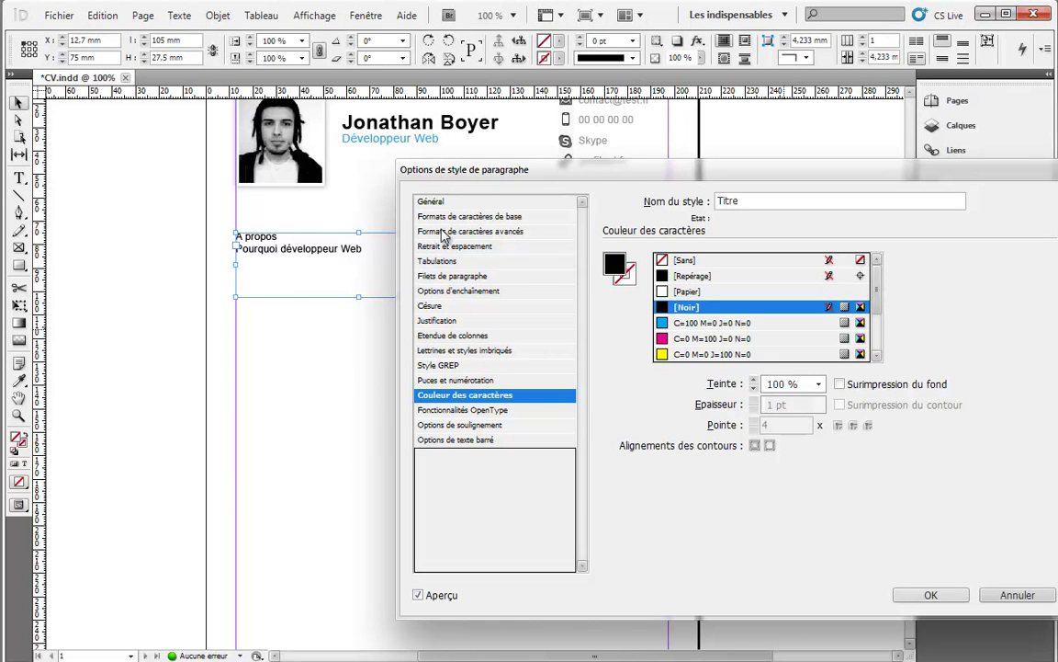
# Step: Set the "Titre" paragraph style's font to Arial Bold at 15 pt and apply the style options
pyautogui.click(415, 217)
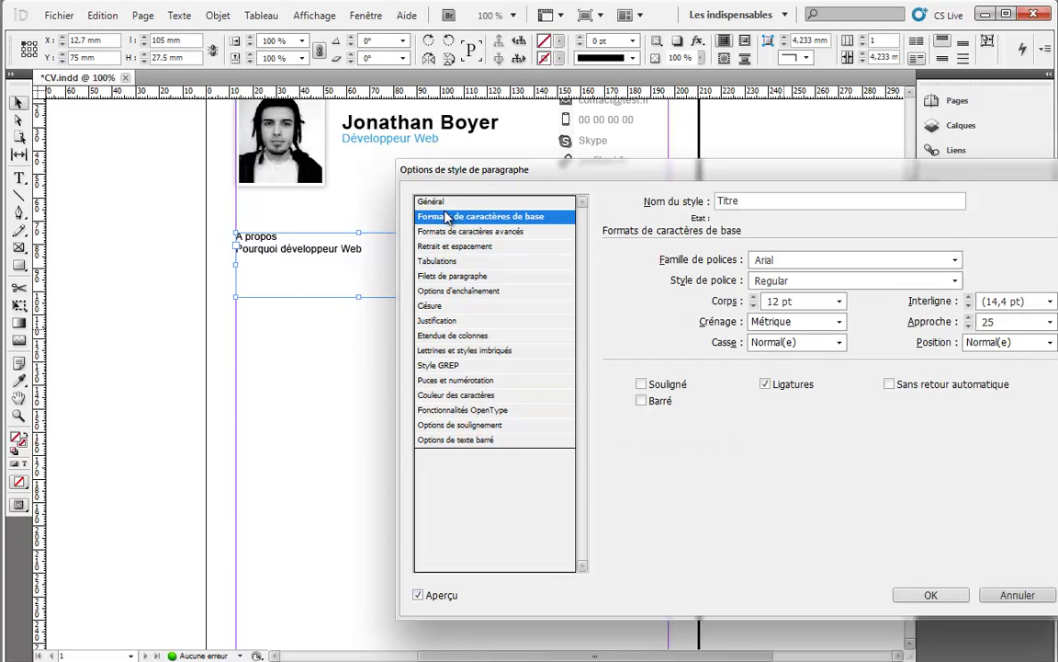
pyautogui.click(956, 281)
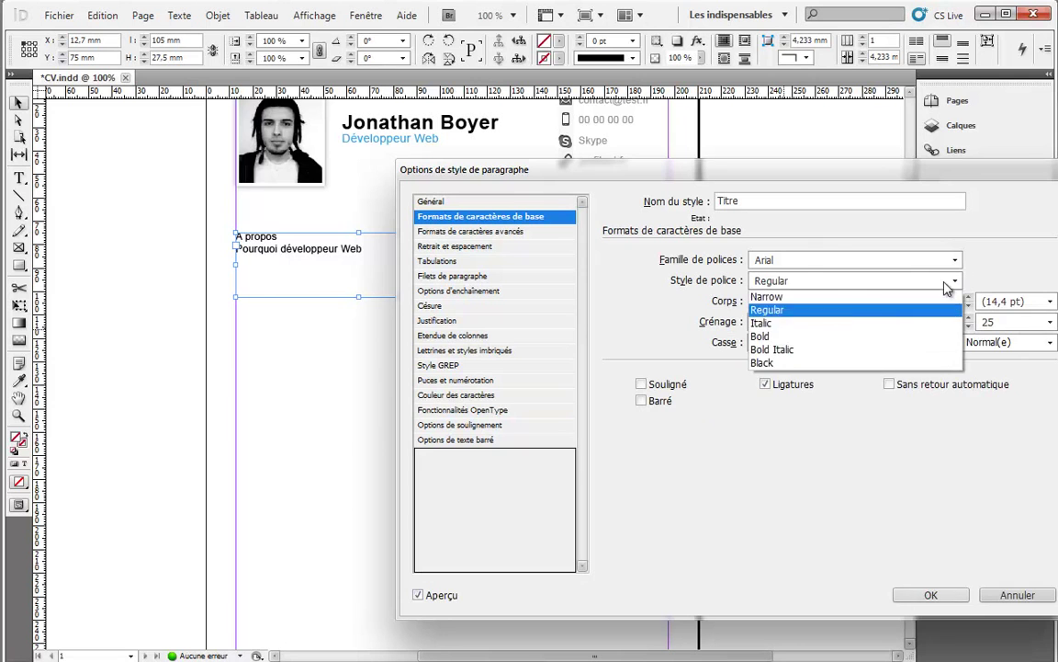
pyautogui.click(772, 333)
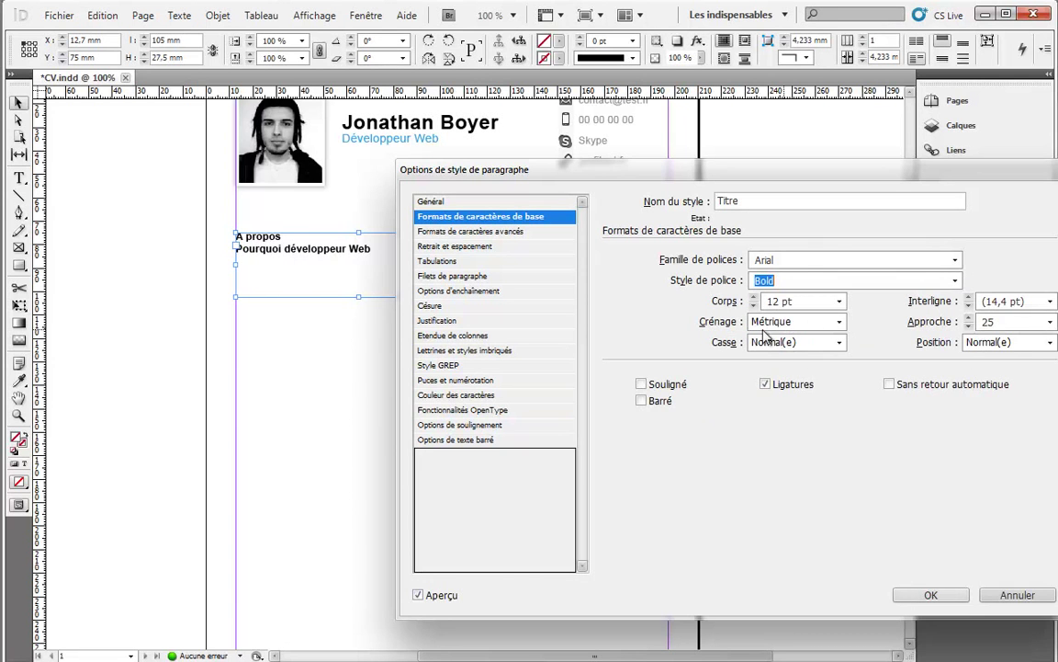
pyautogui.click(754, 297)
pyautogui.click(754, 298)
pyautogui.click(755, 298)
pyautogui.click(754, 298)
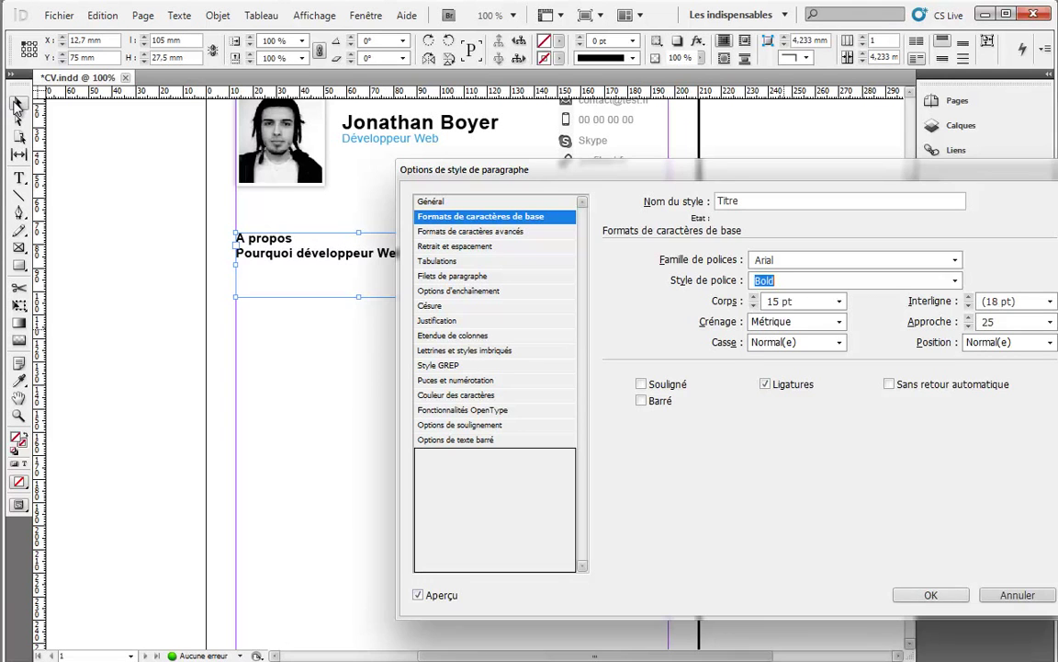
pyautogui.click(932, 596)
# Step: Add a question mark, preceded by a space, at the end of the "Pourquoi développeur Web" line
pyautogui.doubleClick(296, 248)
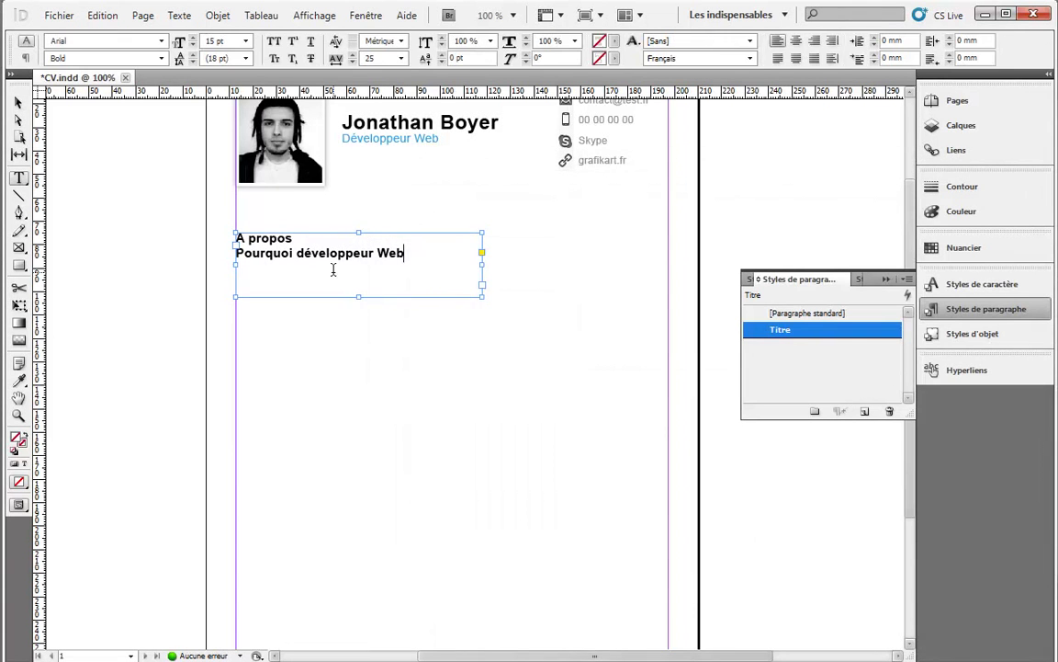
pyautogui.click(295, 253)
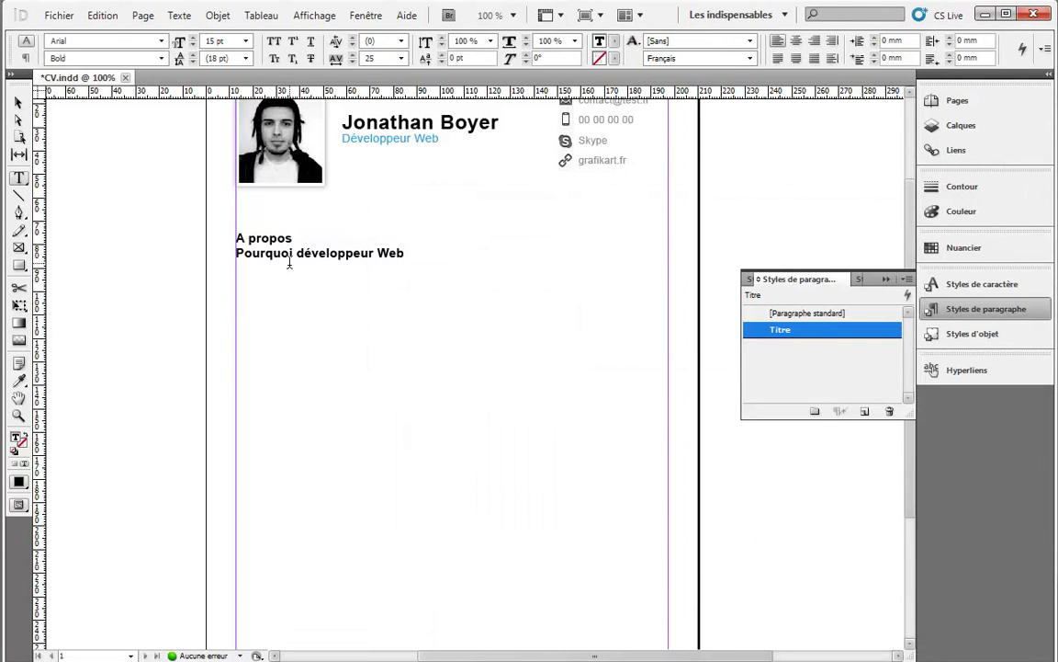
pyautogui.moveTo(410, 252); pyautogui.dragTo(237, 253)
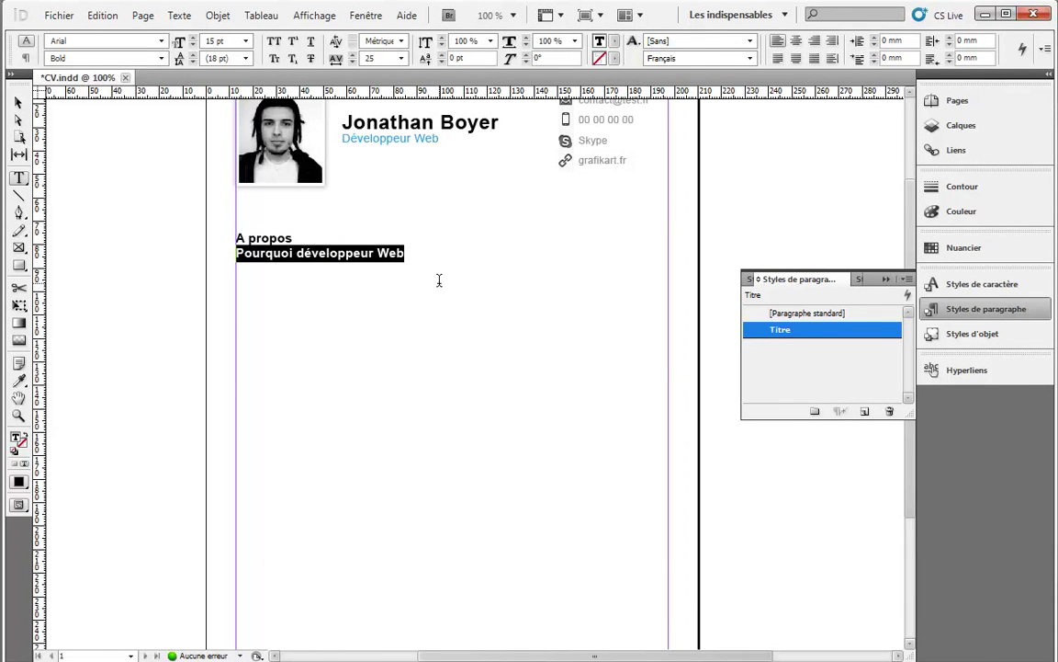
pyautogui.click(408, 259)
pyautogui.write('?')
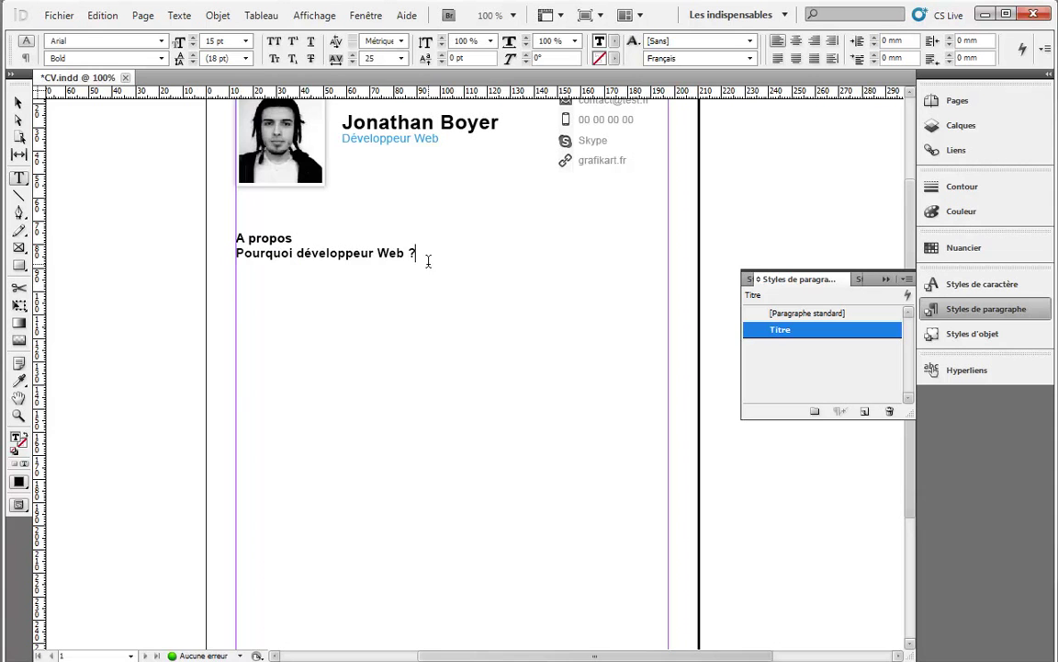
# Step: Create a paragraph style named "Subtitle" for the "Pourquoi développeur Web ?" line
pyautogui.click(865, 411)
pyautogui.doubleClick(807, 347)
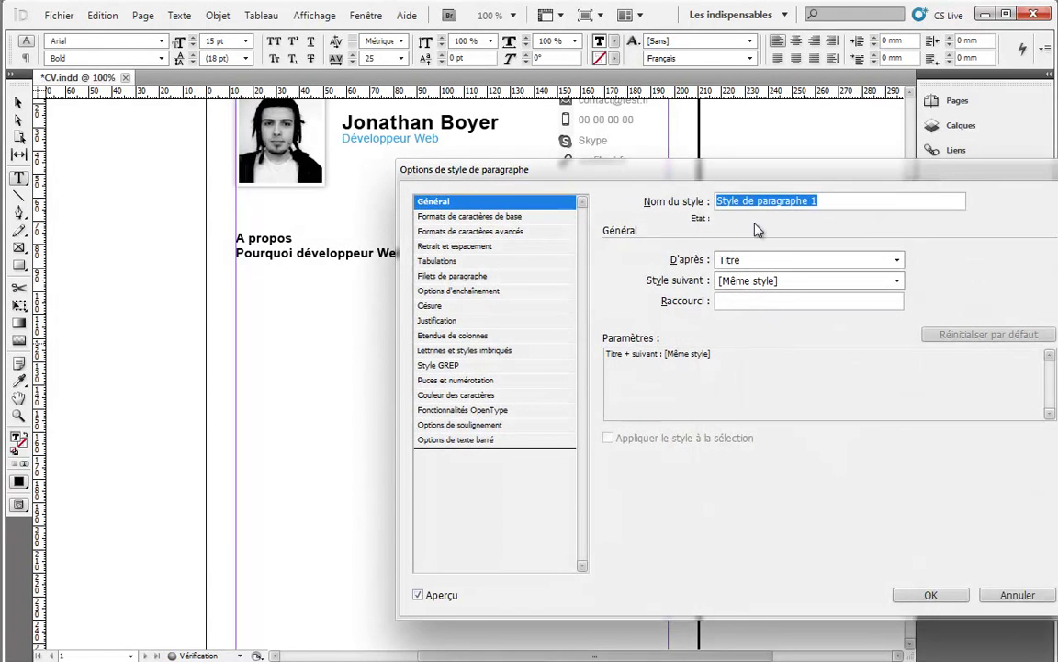
pyautogui.write('Sub')
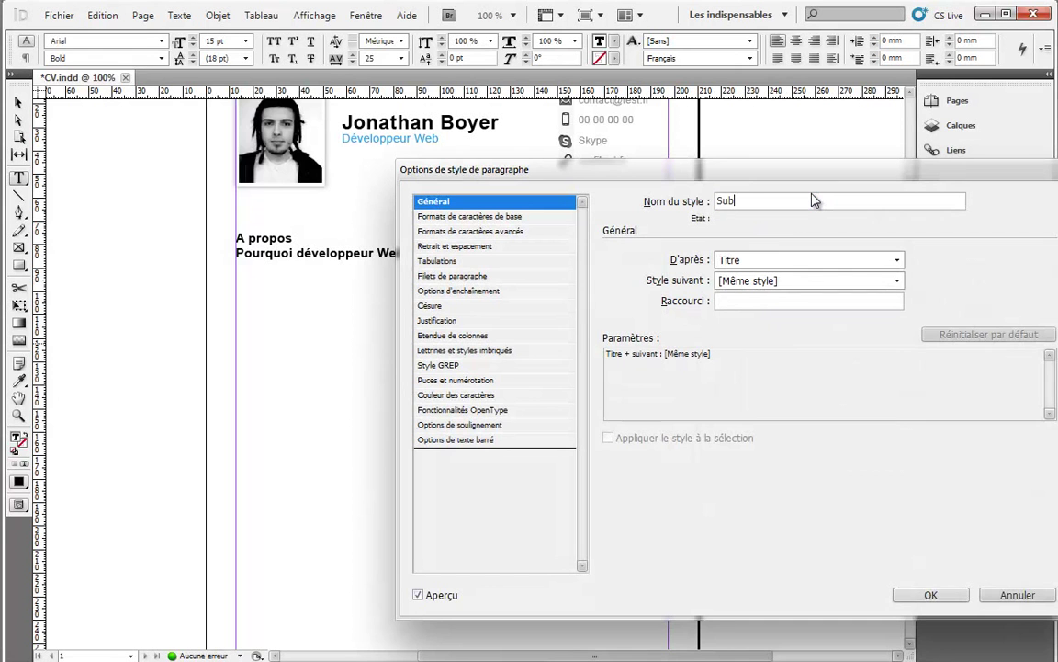
pyautogui.write('title')
pyautogui.press('Return')
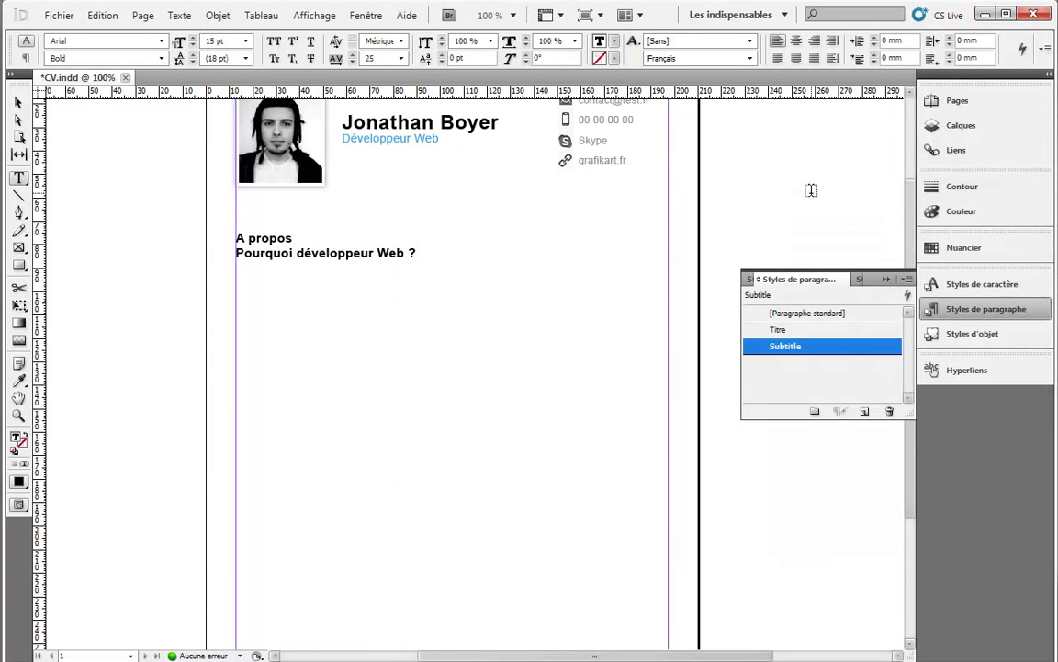
# Step: Base the "Subtitle" paragraph style on [Paragraphe standard] instead of "Titre"
pyautogui.doubleClick(798, 347)
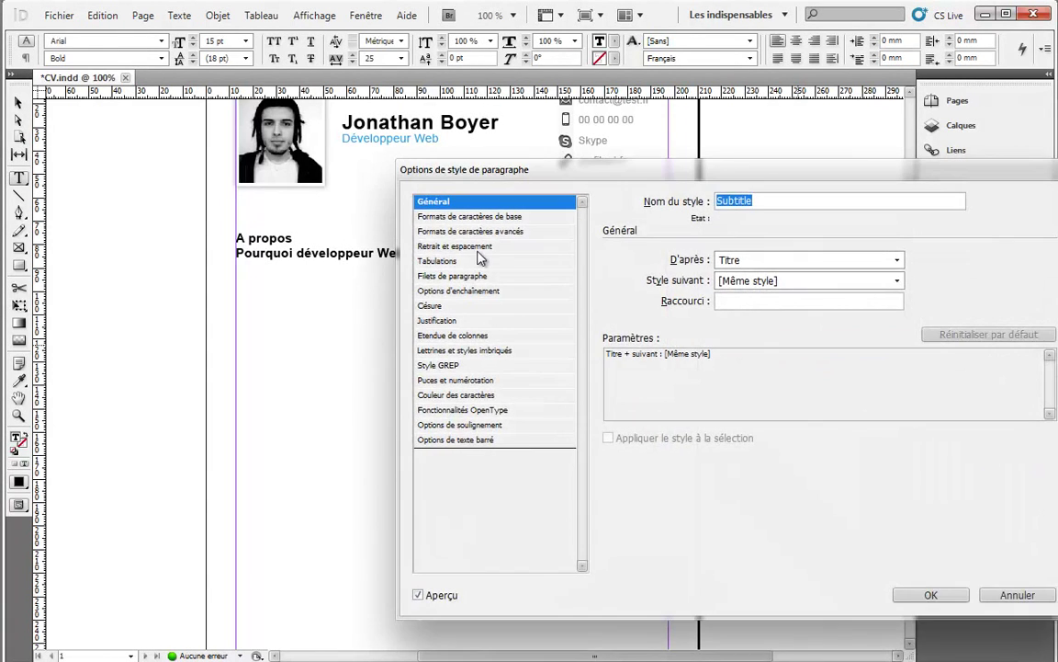
pyautogui.click(448, 217)
pyautogui.click(433, 201)
pyautogui.click(781, 260)
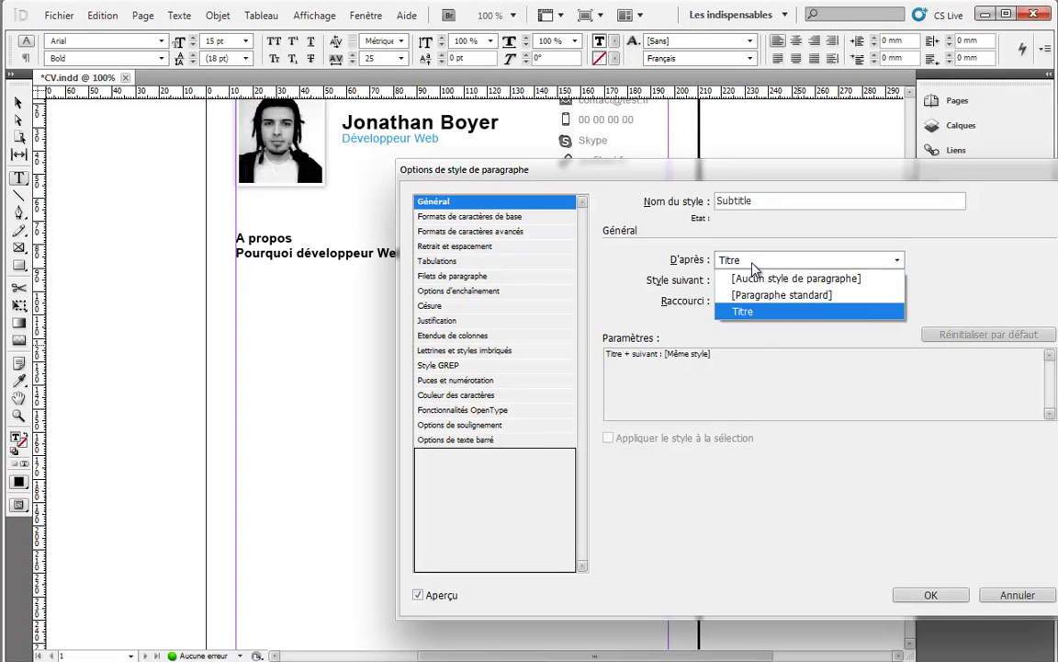
pyautogui.click(753, 294)
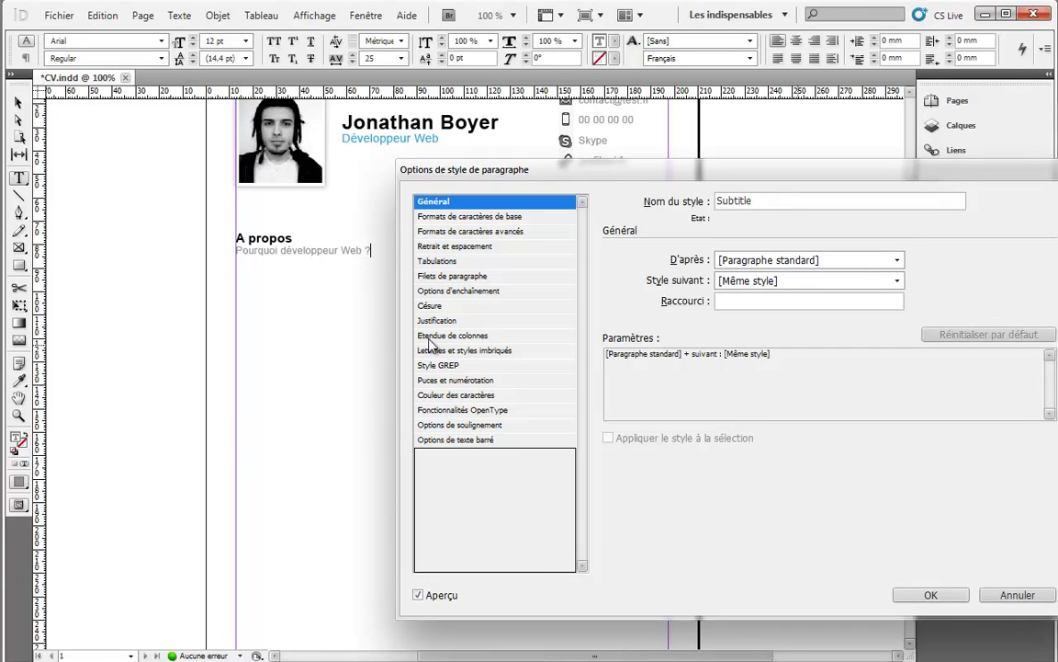
# Step: Set the Subtitle paragraph style to Arial Italic with the Bleu swatch as its character colour
pyautogui.click(441, 217)
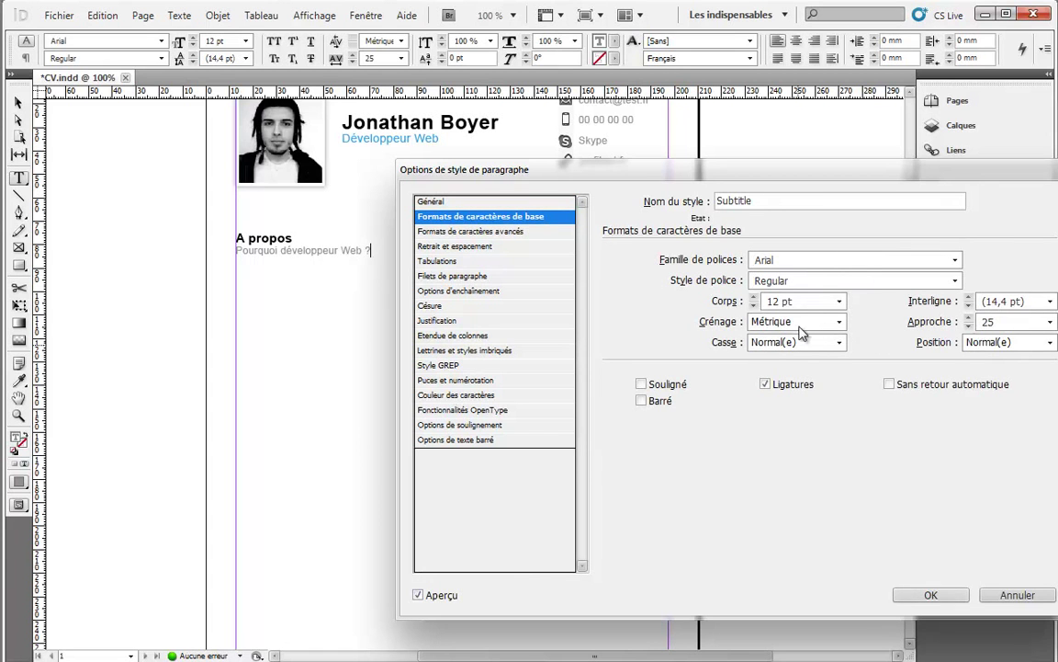
pyautogui.click(954, 281)
pyautogui.click(782, 307)
pyautogui.press('Down')
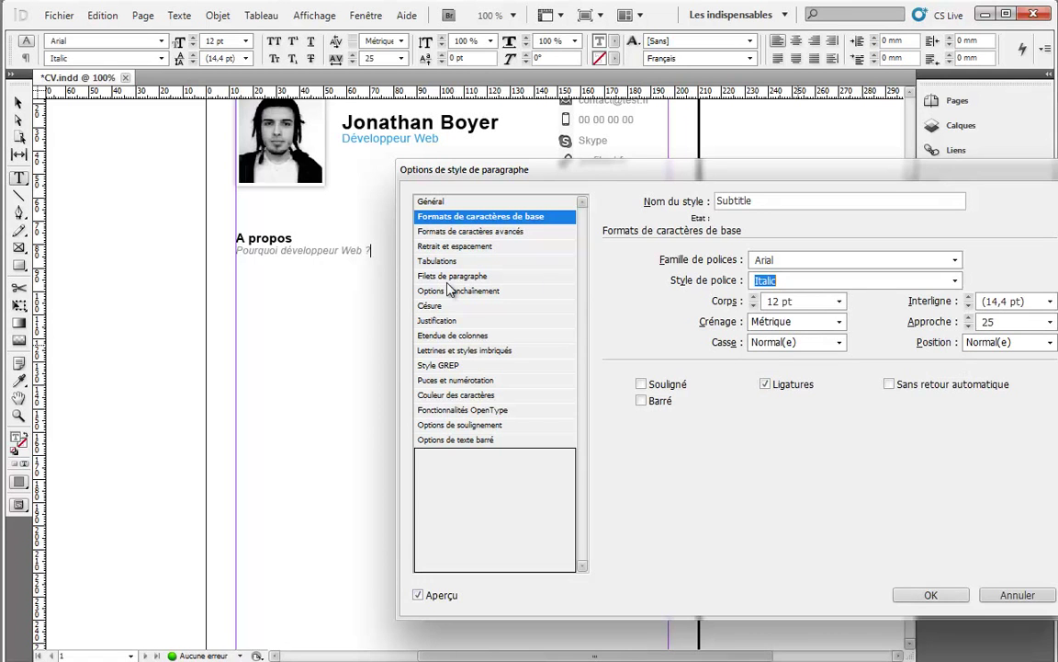
pyautogui.click(458, 396)
pyautogui.click(705, 340)
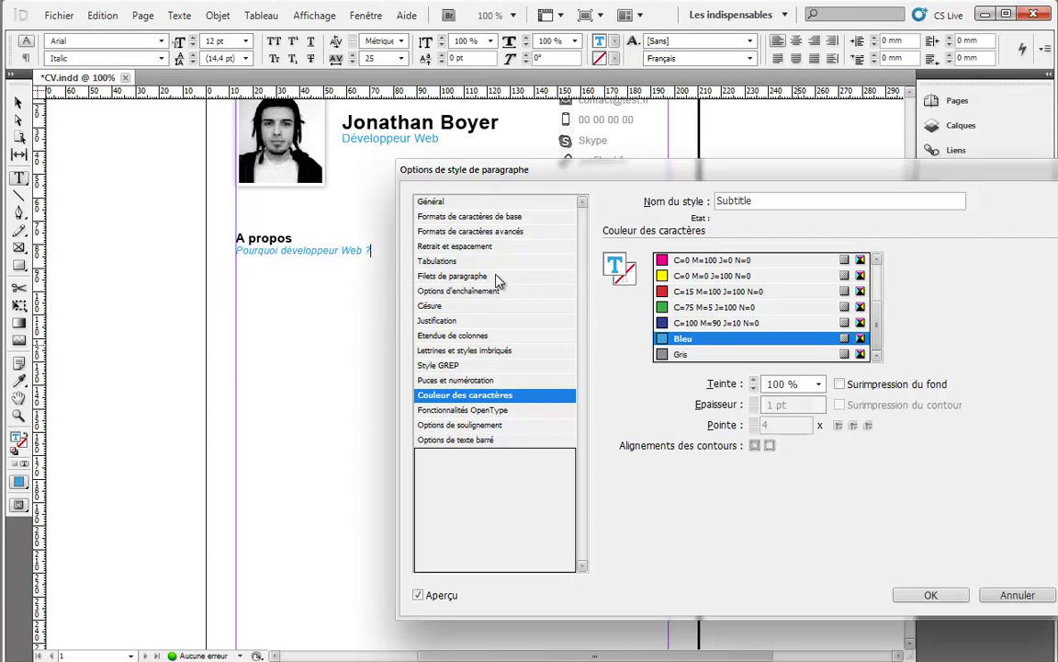
pyautogui.click(928, 595)
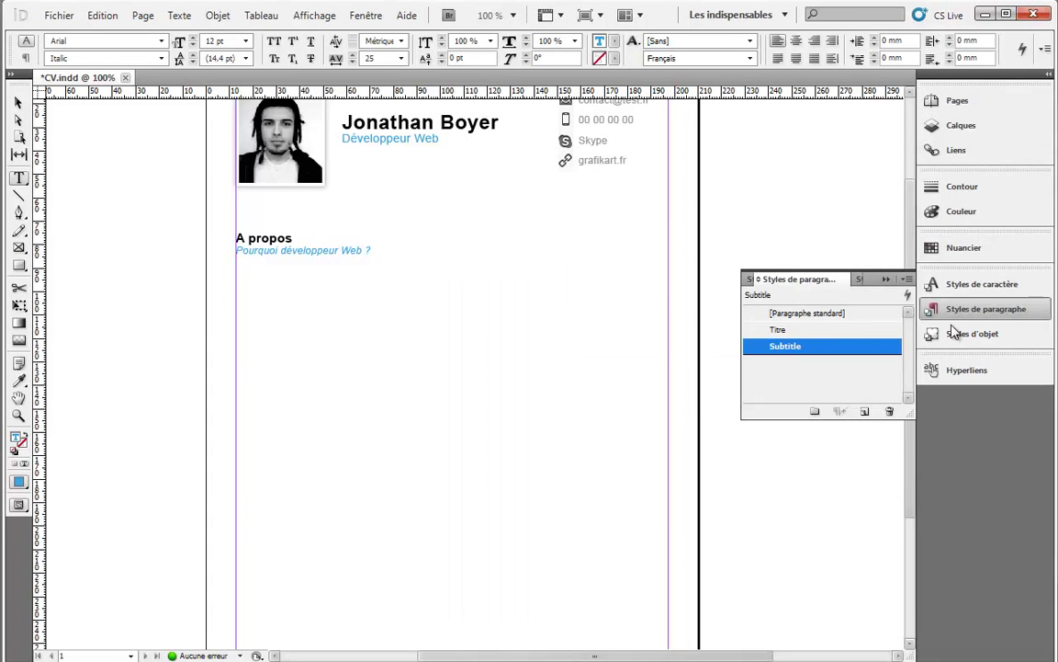
# Step: Lighten the Bleu swatch by reducing its cyan to 48%, keeping yellow at 0%
pyautogui.click(976, 253)
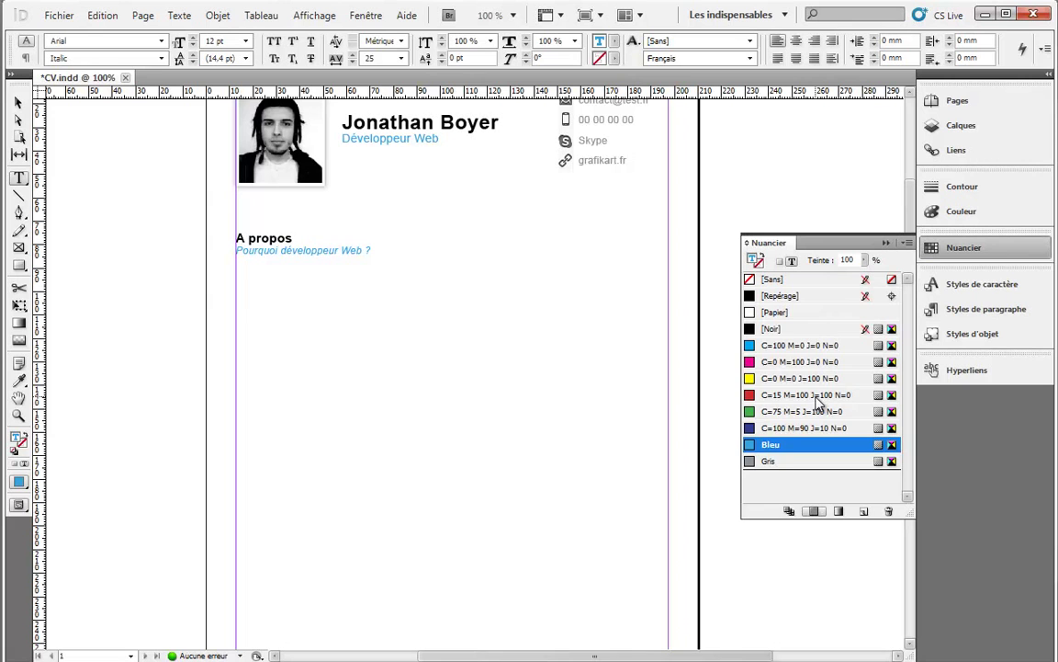
pyautogui.doubleClick(770, 445)
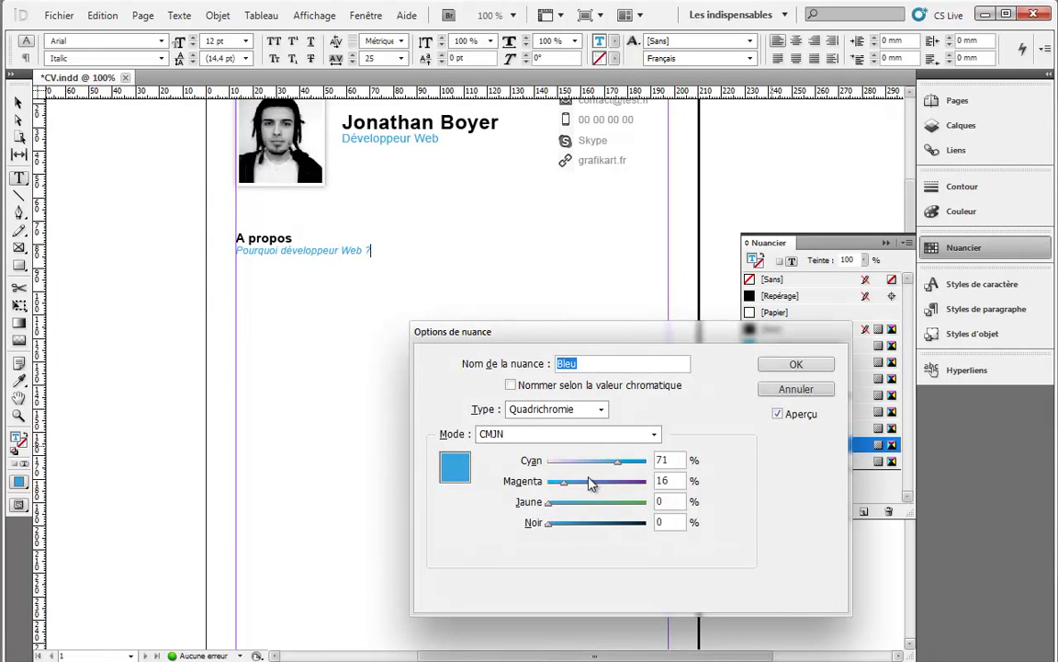
pyautogui.moveTo(554, 504); pyautogui.dragTo(531, 508)
pyautogui.moveTo(620, 468); pyautogui.dragTo(597, 471)
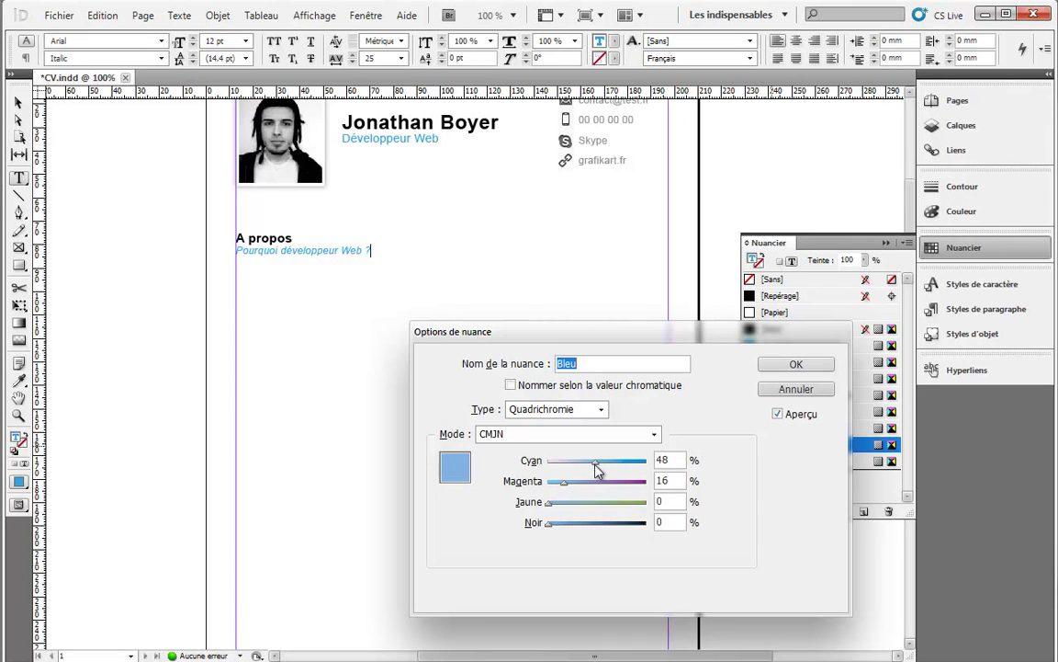
pyautogui.click(796, 365)
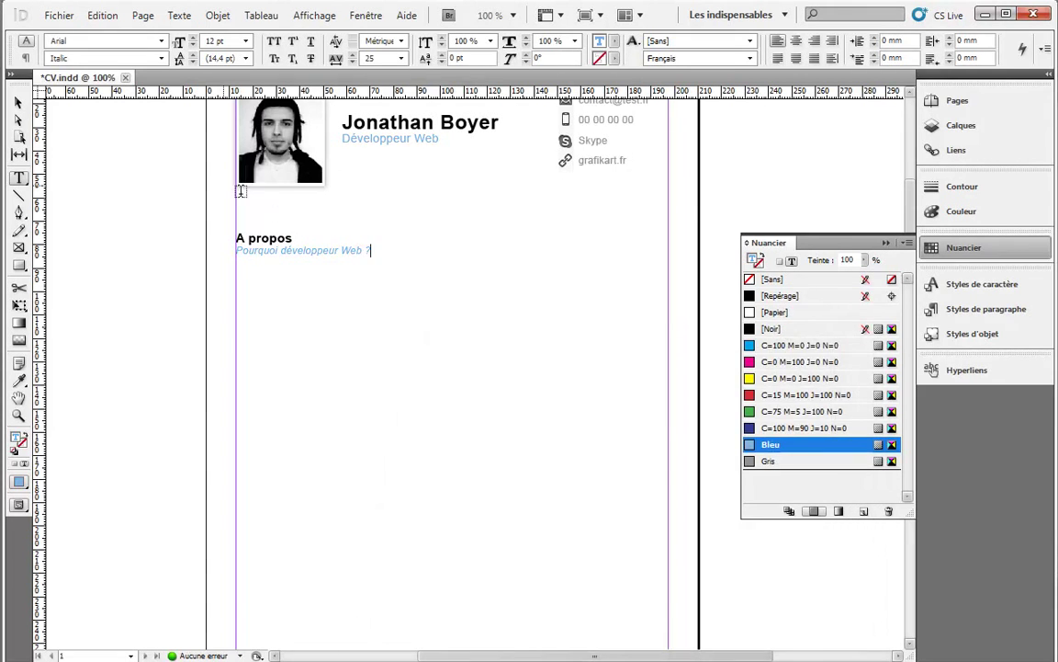
# Step: Draw a text frame about 120 x 81 mm beside the "A propos" heading, reaching the page margin, and paste the placeholder text into it
pyautogui.click(18, 102)
pyautogui.click(366, 250)
pyautogui.click(426, 334)
pyautogui.click(438, 264)
pyautogui.moveTo(484, 268); pyautogui.dragTo(668, 427)
pyautogui.click(19, 177)
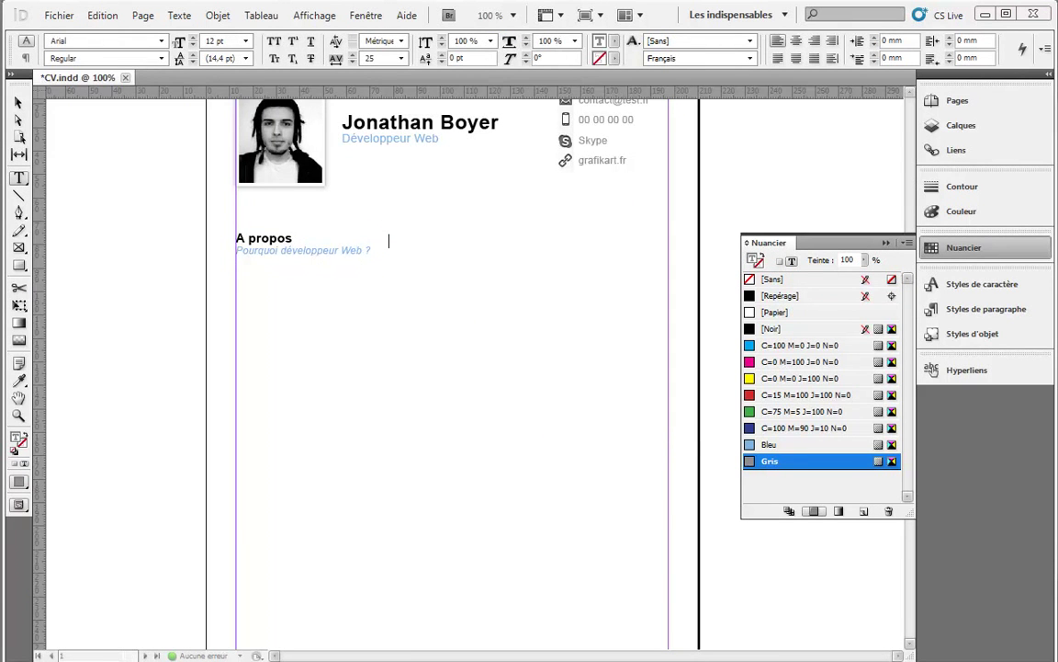
pyautogui.click(541, 283)
pyautogui.hotkey('ctrl', 'v')
pyautogui.press('Escape')
pyautogui.click(548, 300)
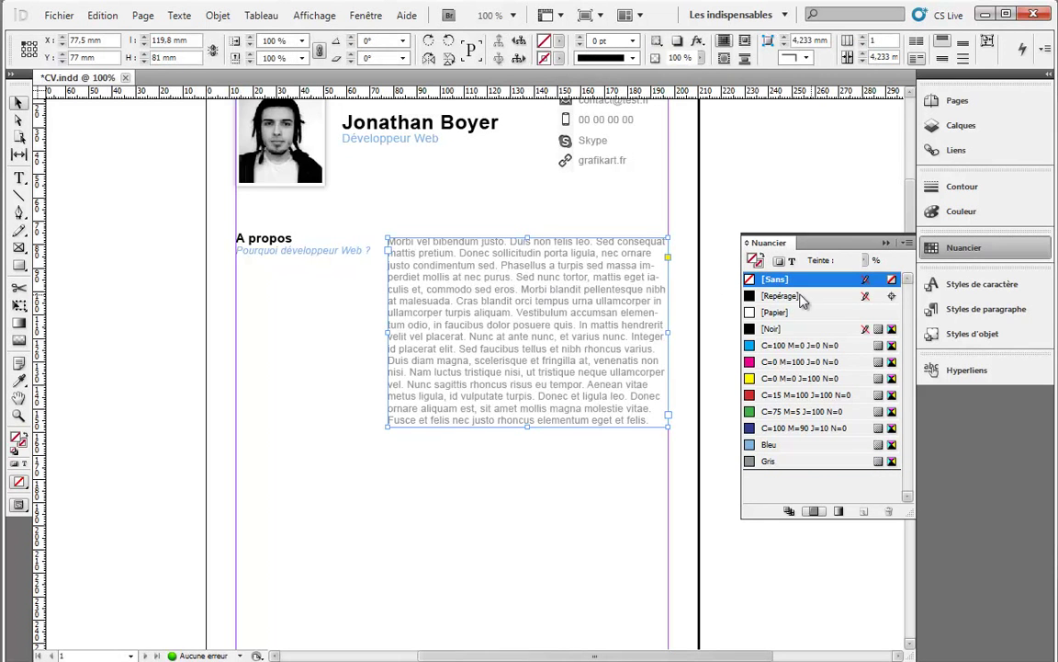
# Step: Split the placeholder text into two paragraphs before "Morbi blandit pellentesque"
pyautogui.click(1006, 312)
pyautogui.doubleClick(548, 327)
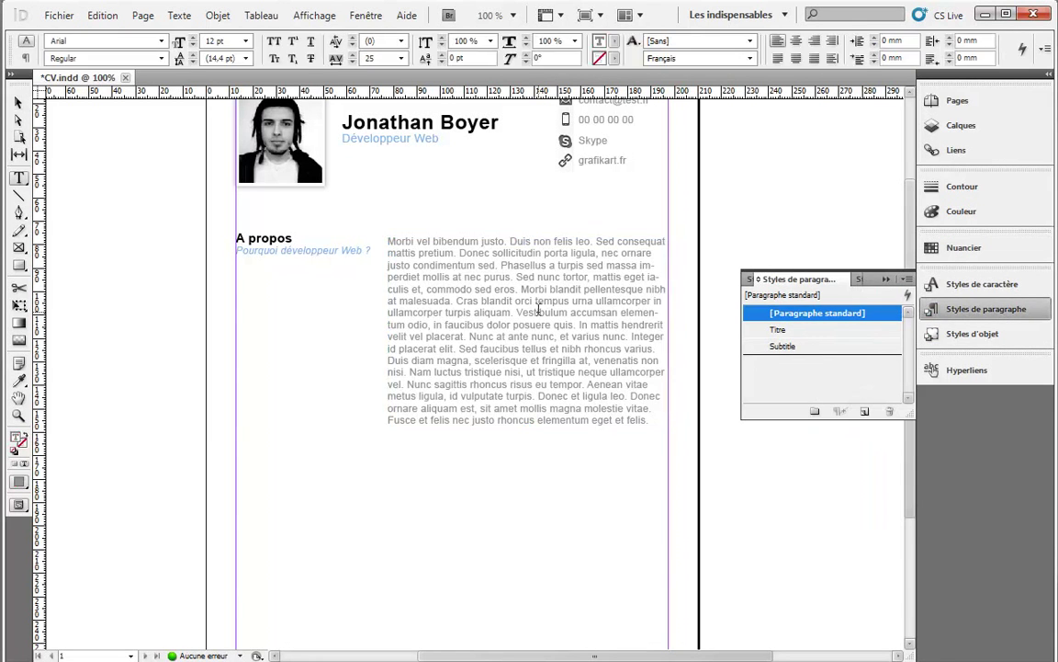
pyautogui.press('Return')
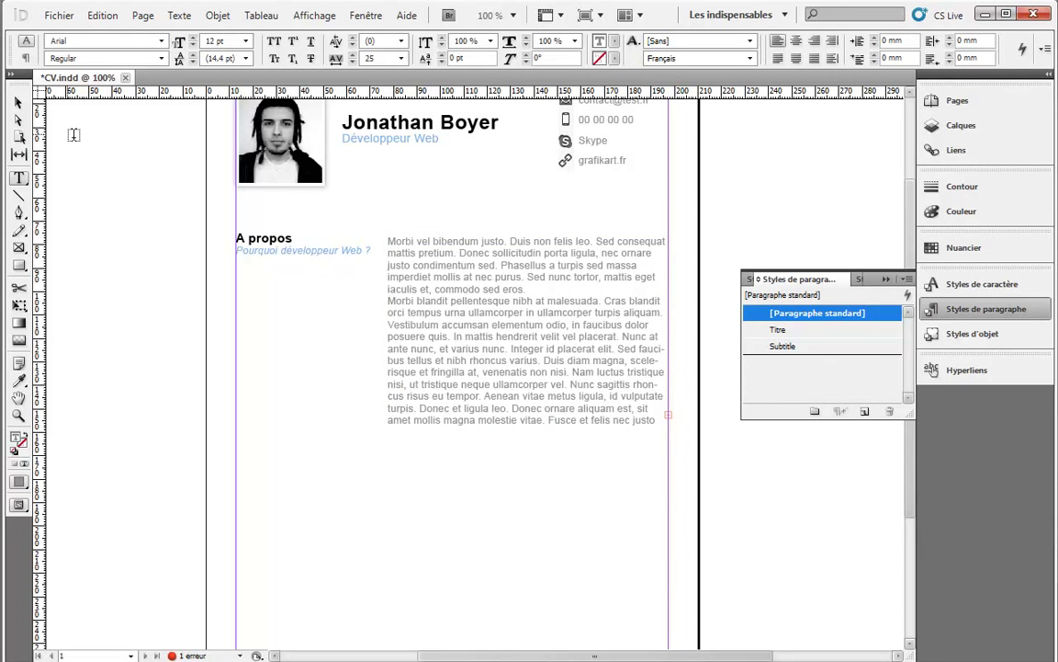
pyautogui.click(19, 102)
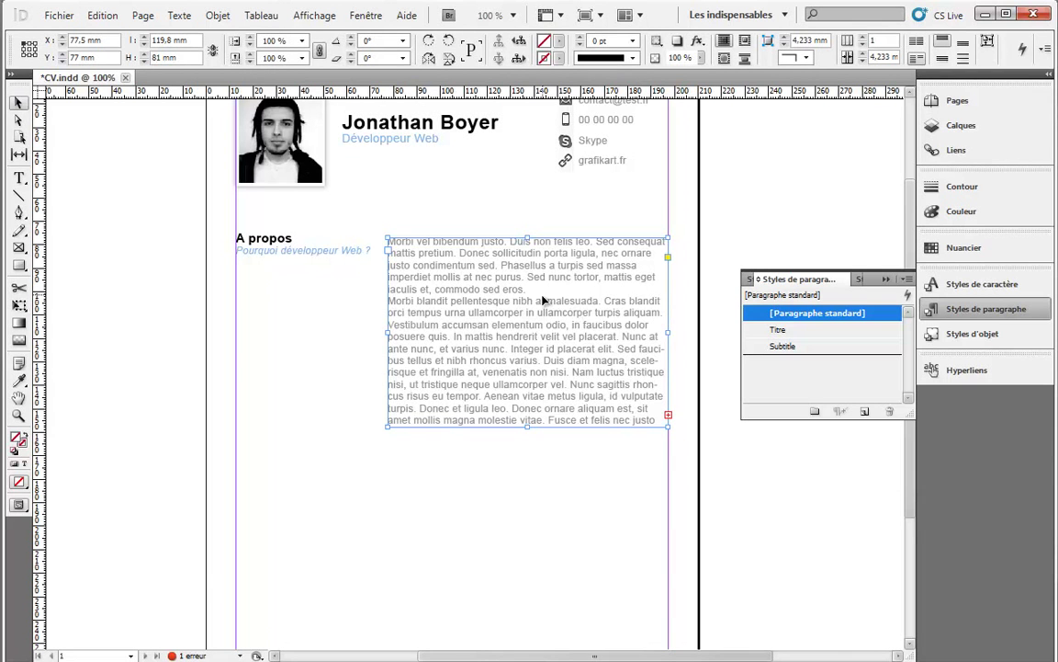
# Step: Set the space after to 5 mm in the [Paragraphe standard] style
pyautogui.doubleClick(813, 313)
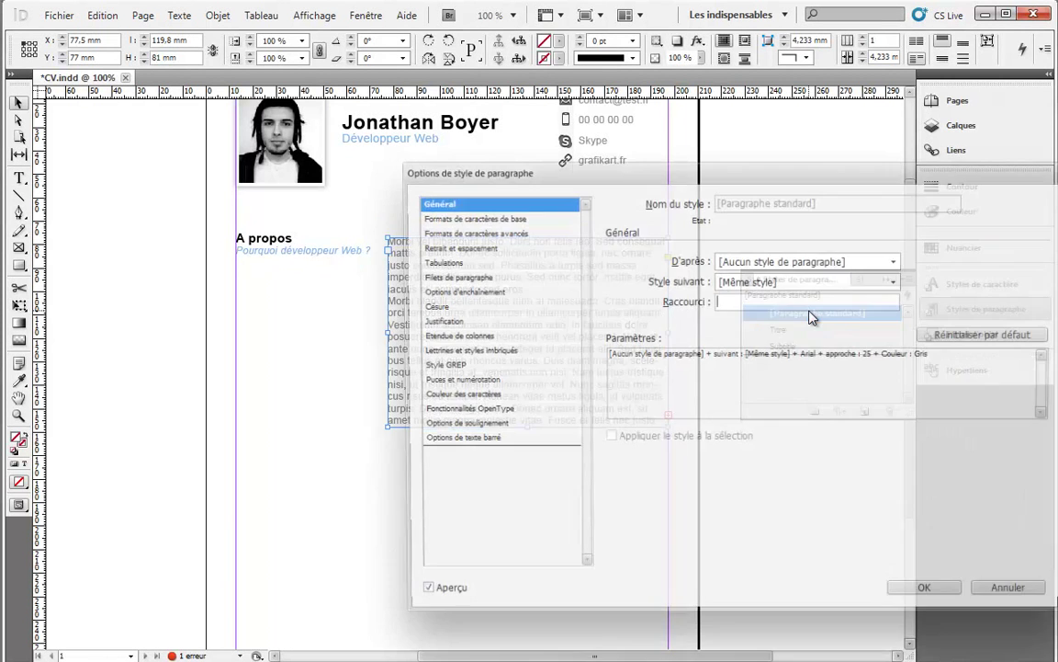
pyautogui.moveTo(641, 181); pyautogui.dragTo(831, 123)
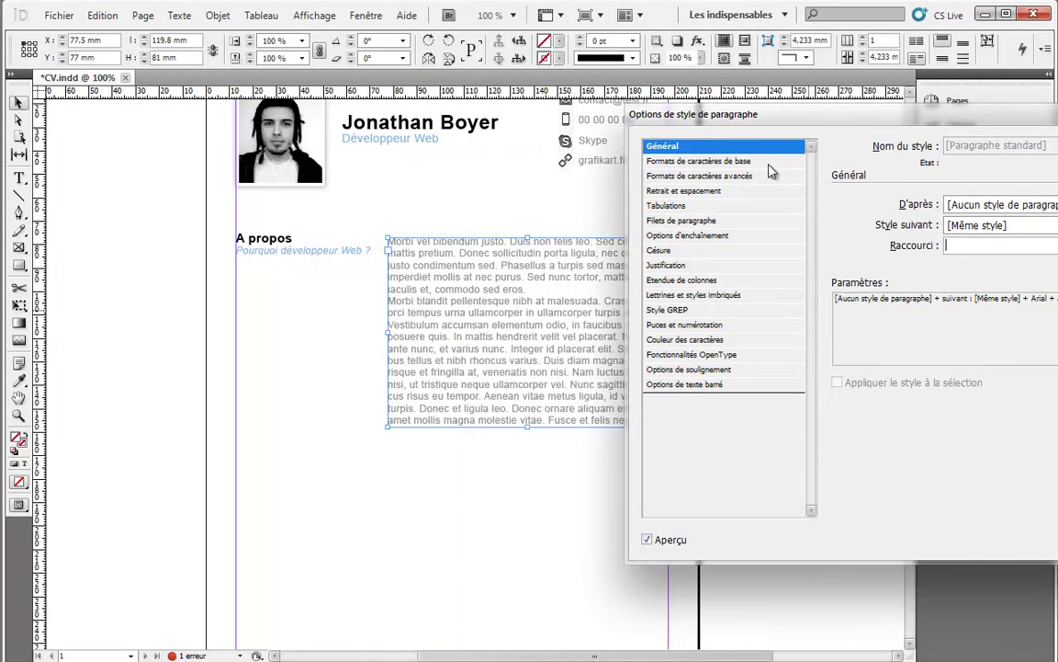
pyautogui.click(704, 192)
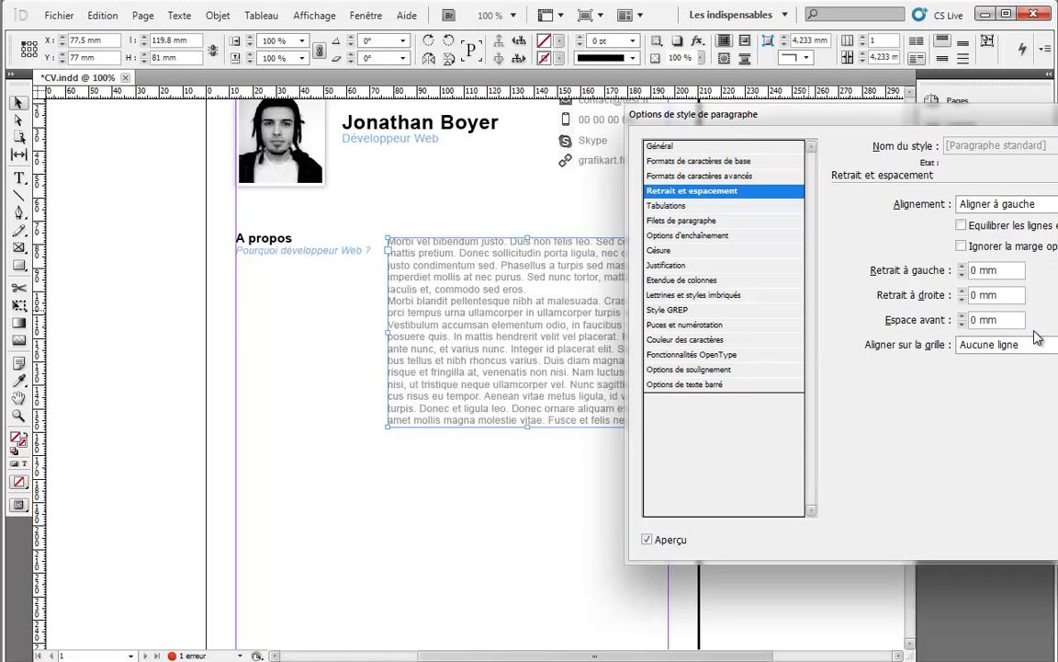
pyautogui.moveTo(918, 123); pyautogui.dragTo(770, 112)
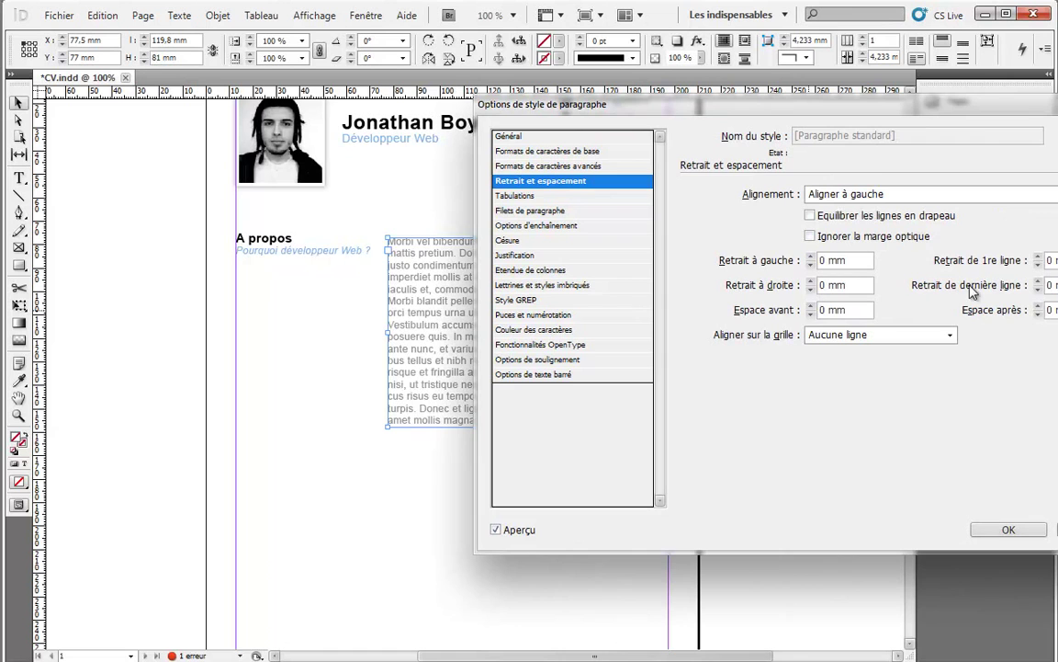
pyautogui.click(1040, 310)
pyautogui.click(1039, 310)
pyautogui.click(1039, 310)
pyautogui.click(1039, 310)
pyautogui.click(1039, 311)
pyautogui.click(1039, 314)
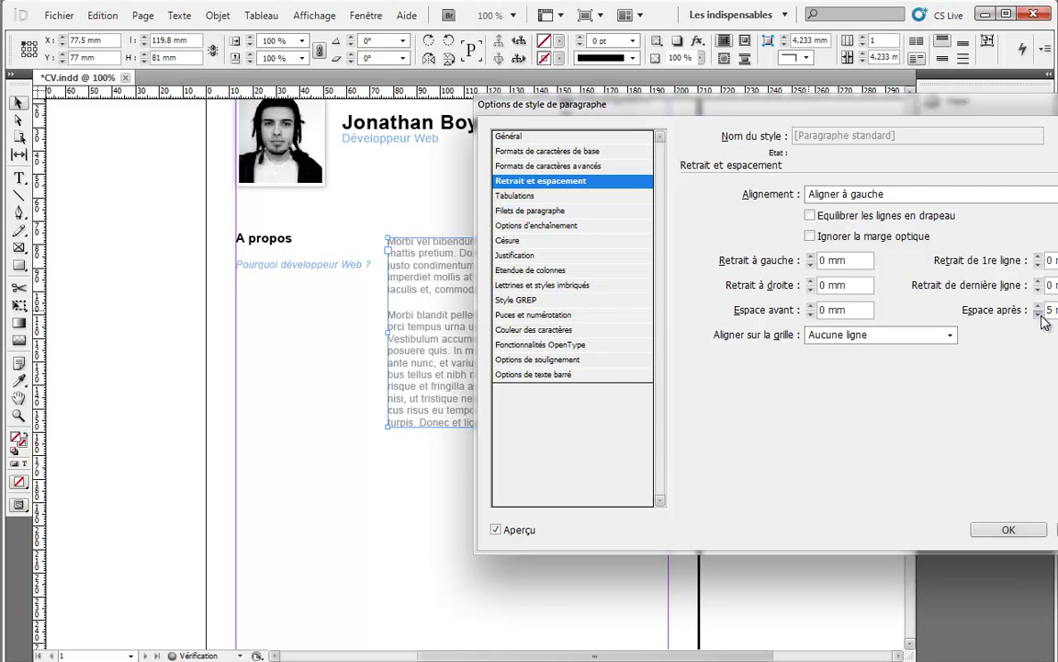
pyautogui.moveTo(621, 111); pyautogui.dragTo(680, 76)
pyautogui.press('Return')
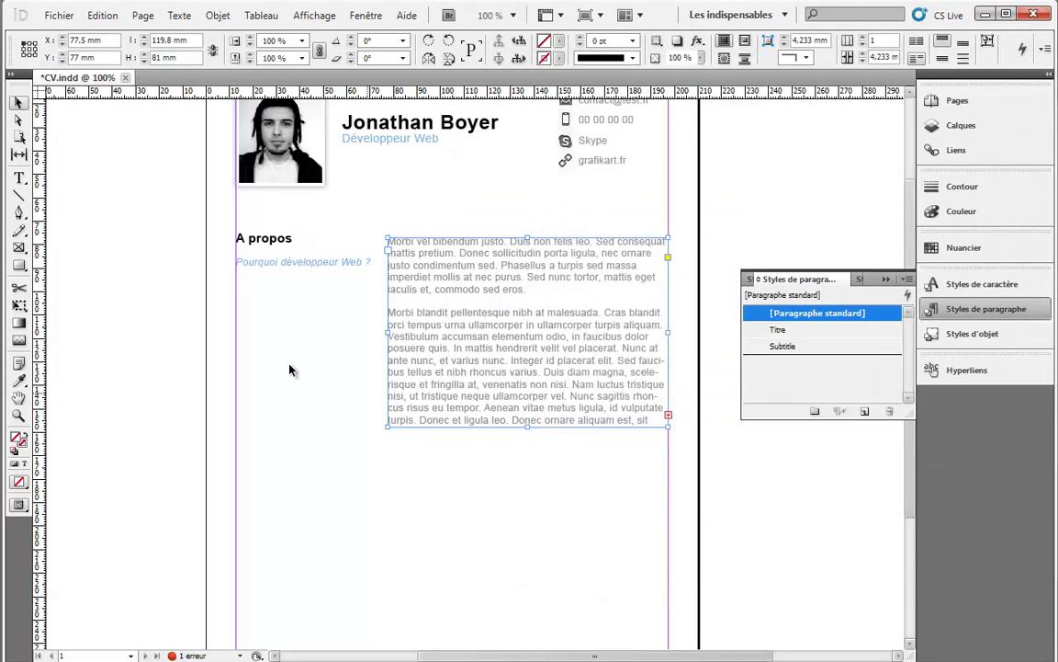
pyautogui.doubleClick(779, 330)
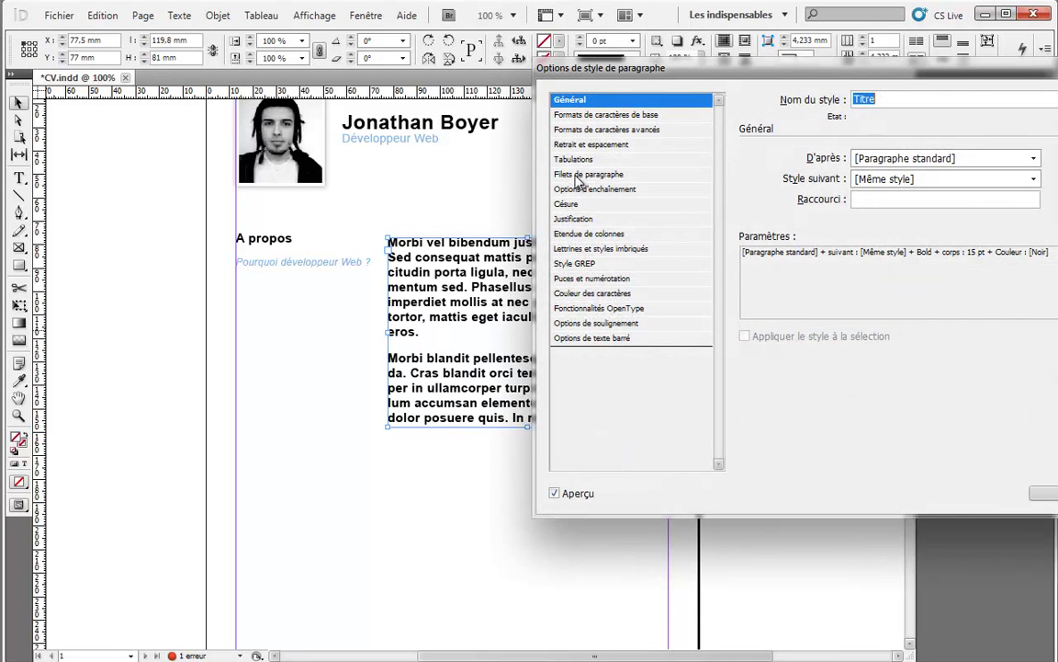
pyautogui.press('Return')
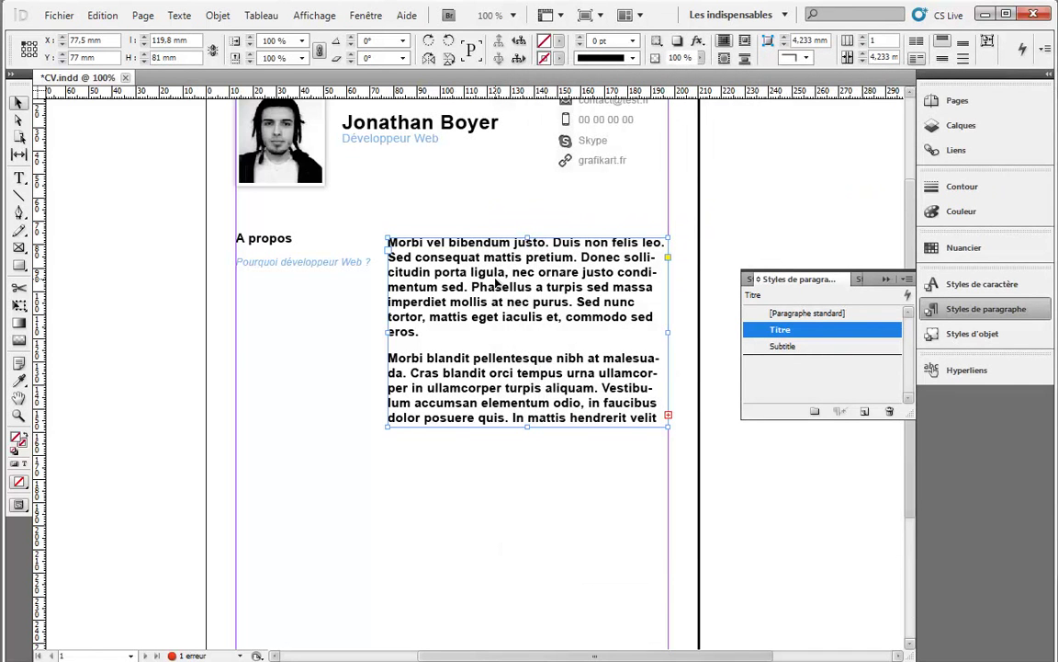
pyautogui.click(777, 313)
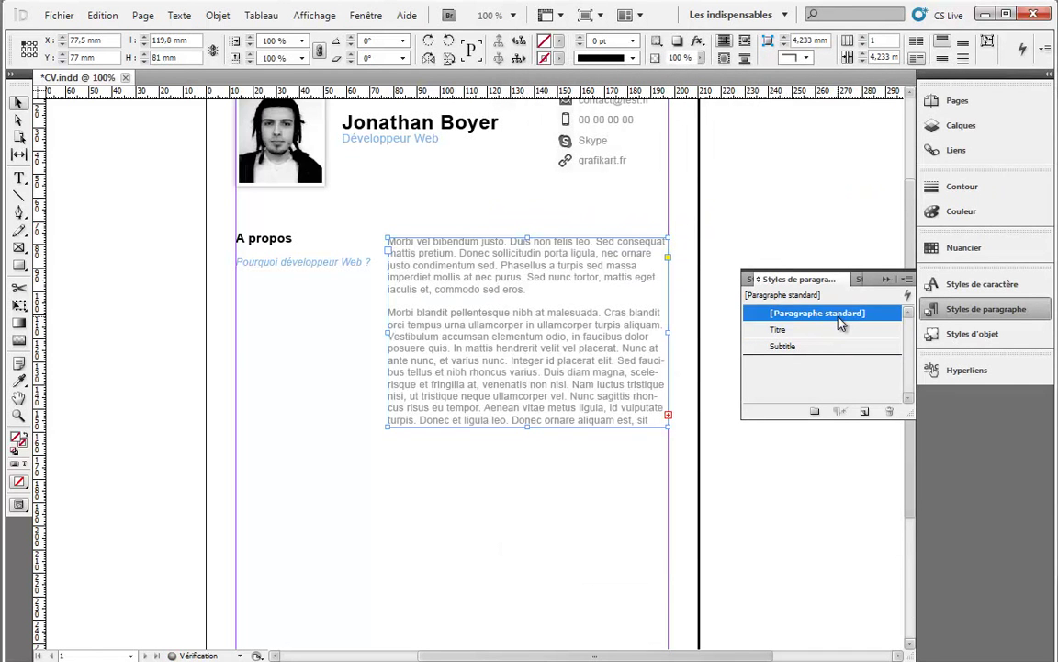
# Step: With nothing selected, set the space after to 0 mm in the Titre paragraph style
pyautogui.click(342, 315)
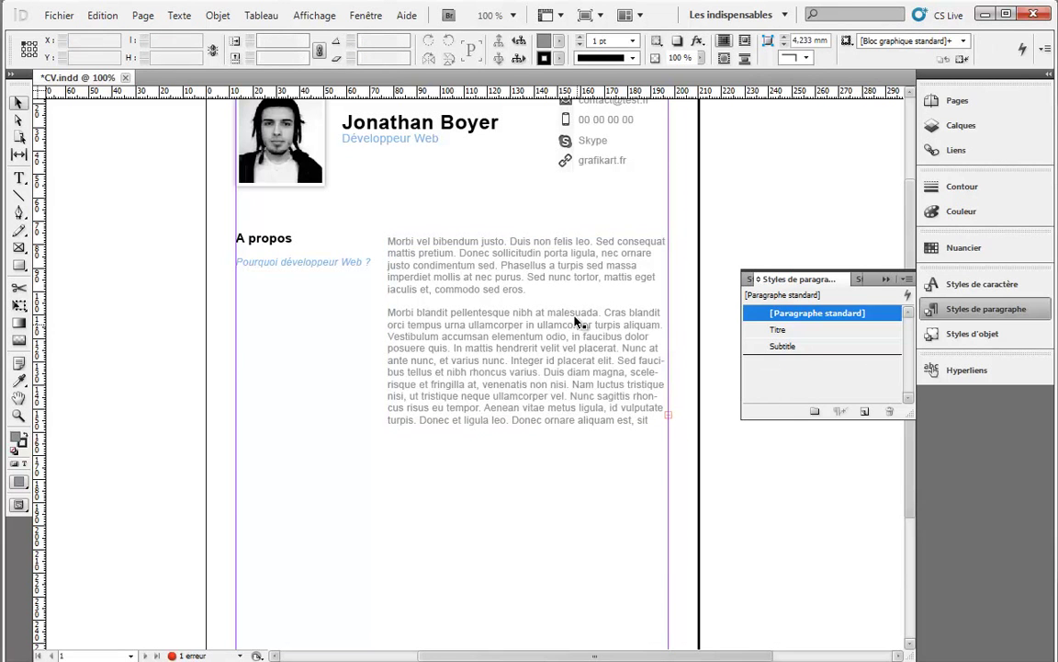
pyautogui.doubleClick(794, 329)
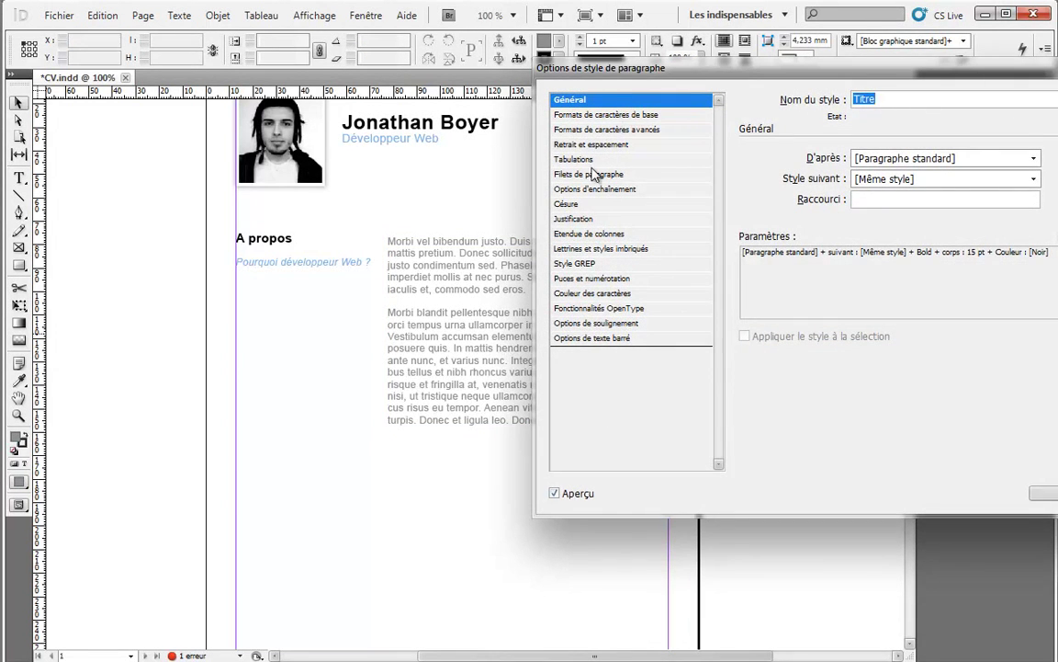
pyautogui.click(601, 146)
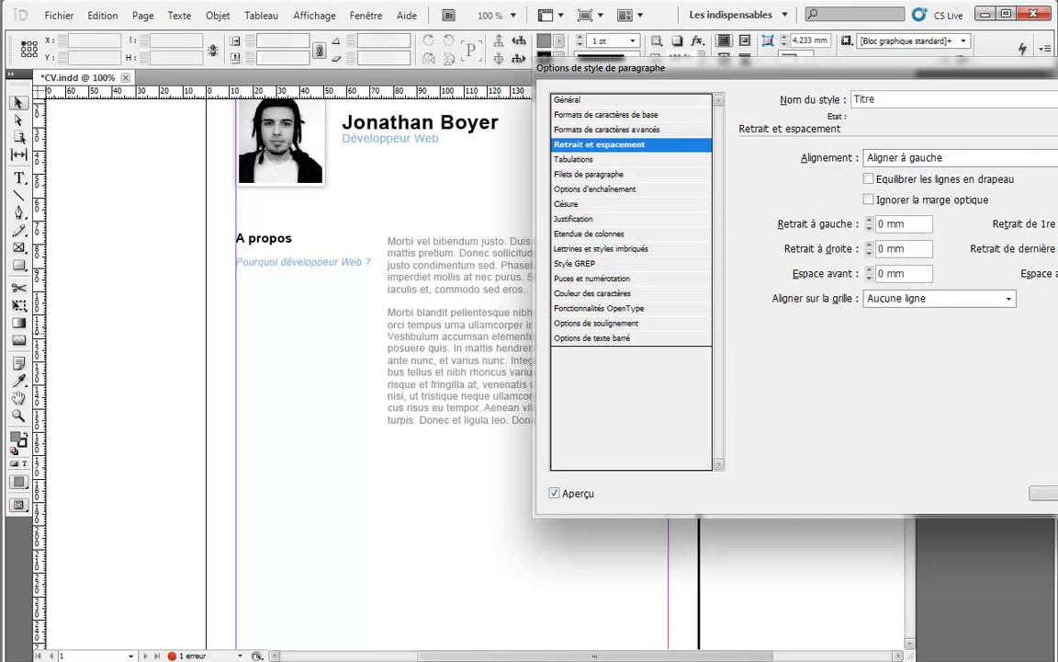
pyautogui.press('Down')
pyautogui.press('Down')
pyautogui.press('Down')
pyautogui.press('Down')
pyautogui.press('Down')
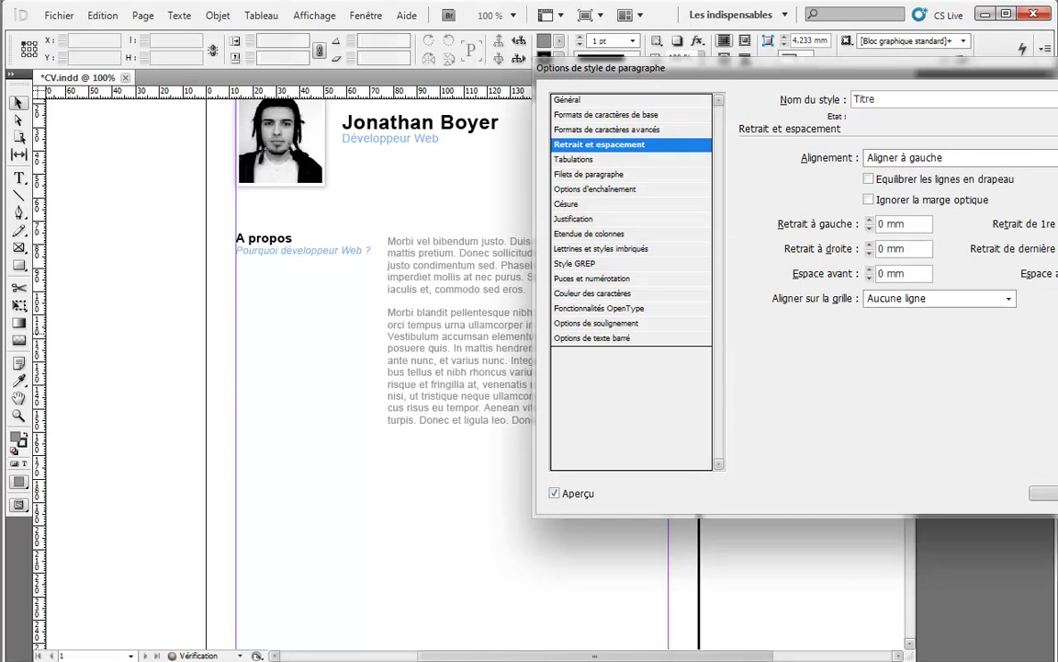
pyautogui.press('Return')
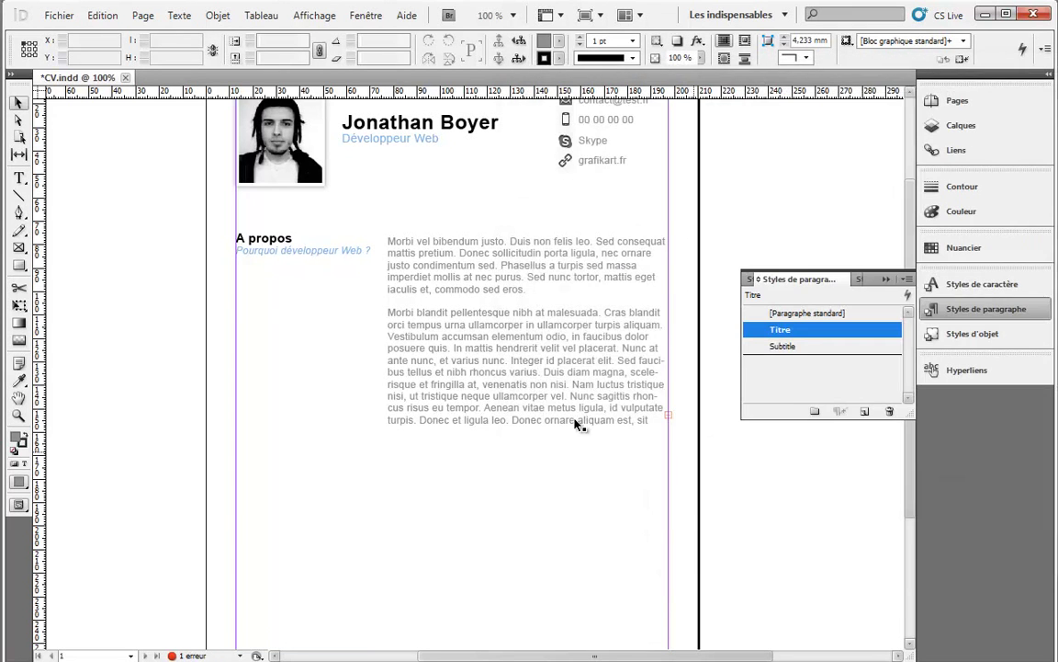
# Step: Move the "A propos" text block straight down to a Y position of about 88.5 mm
pyautogui.click(281, 263)
pyautogui.moveTo(281, 263); pyautogui.dragTo(281, 294)
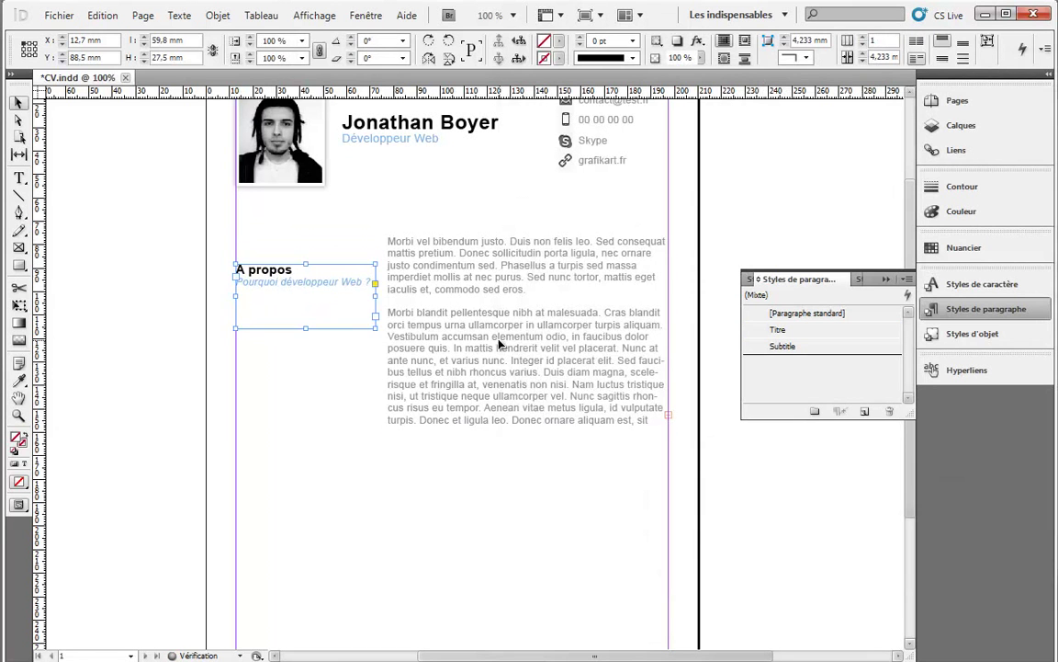
# Step: Shorten the second placeholder paragraph so that it ends with "Vestibulum accumsan elementum odio."
pyautogui.press('t')
pyautogui.moveTo(658, 422); pyautogui.dragTo(530, 291)
pyautogui.click(611, 362)
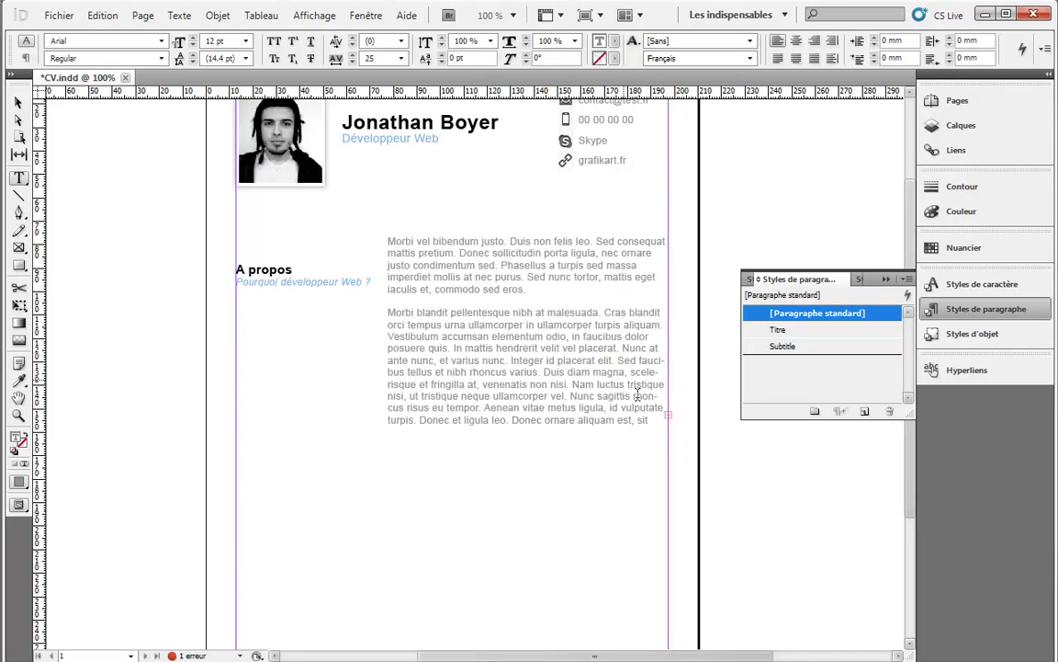
pyautogui.moveTo(653, 423); pyautogui.dragTo(576, 336)
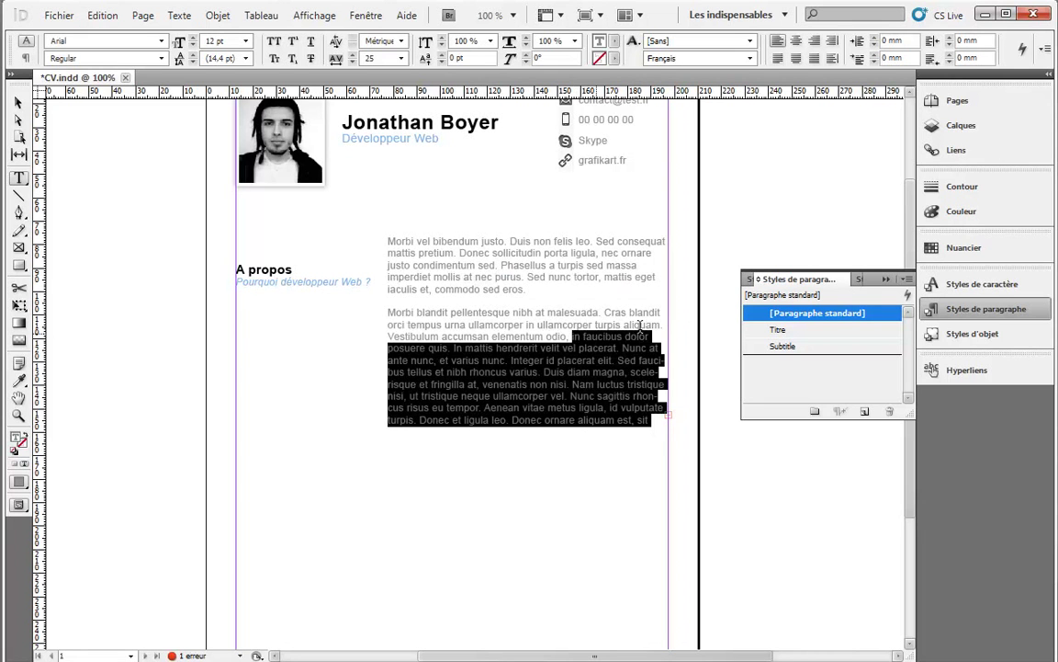
pyautogui.press('BackSpace')
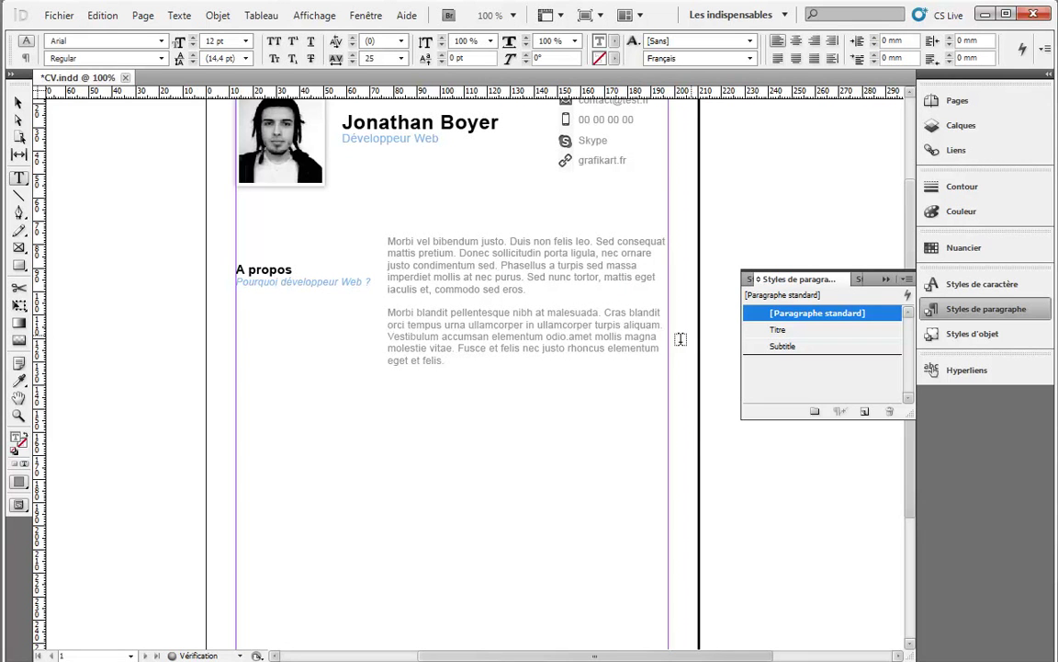
pyautogui.moveTo(559, 365); pyautogui.dragTo(568, 336)
pyautogui.press('BackSpace')
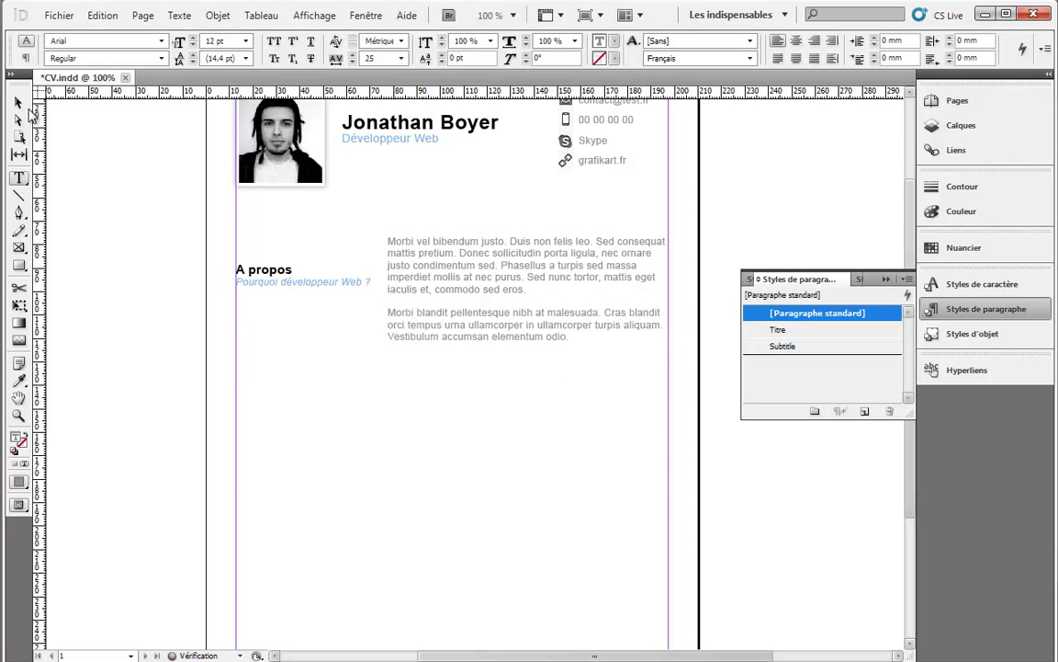
pyautogui.press('Escape')
pyautogui.click(372, 183)
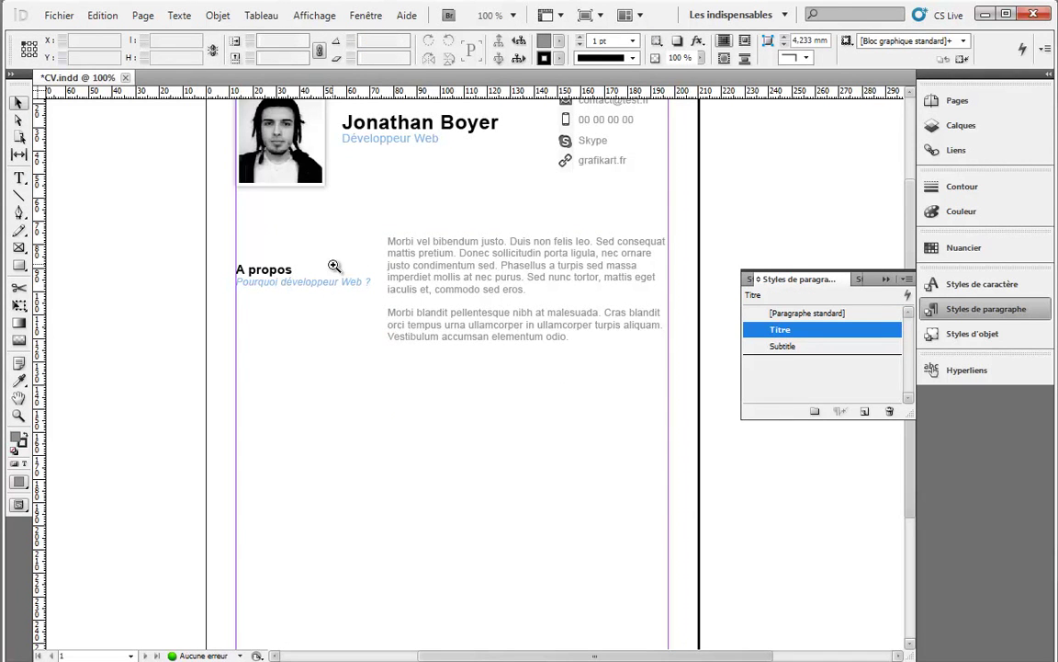
pyautogui.keyDown('ctrl'); pyautogui.click(452, 284); pyautogui.keyUp('ctrl')
pyautogui.moveTo(438, 312); pyautogui.dragTo(369, 266)
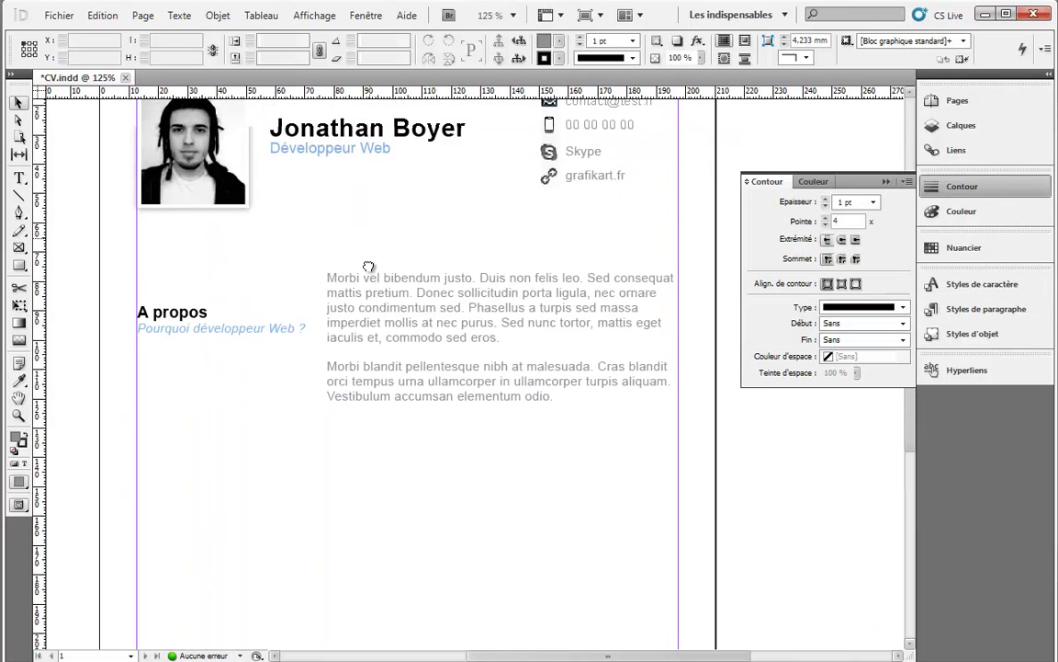
pyautogui.moveTo(306, 222); pyautogui.dragTo(297, 238)
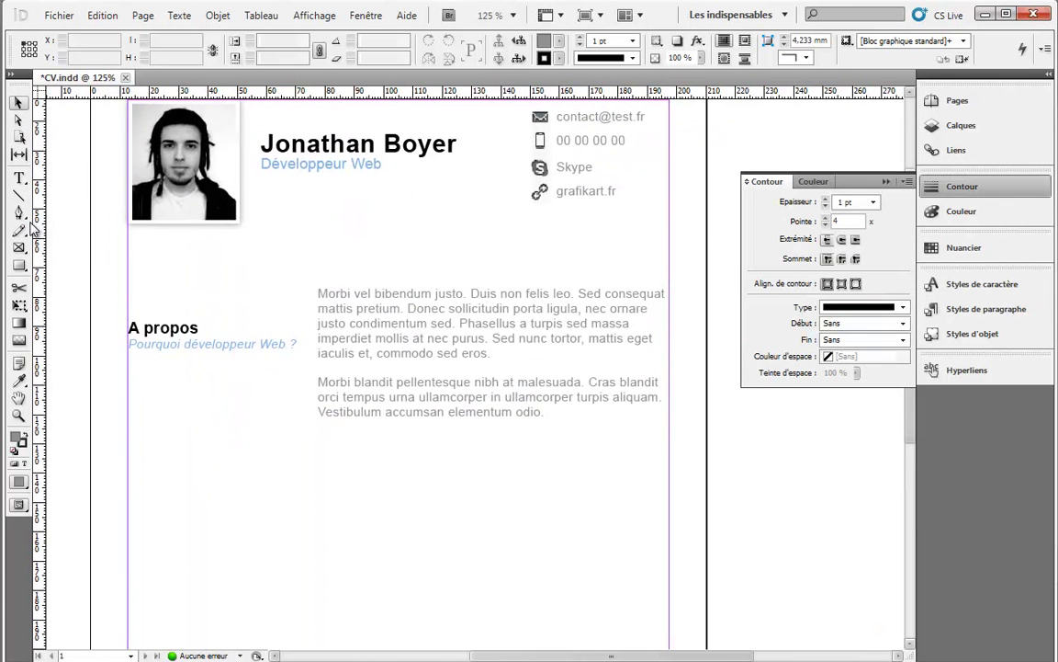
# Step: Draw a horizontal line about 184.6 mm long between the page margins, above the "A propos" section at a Y position of about 68 mm
pyautogui.click(21, 195)
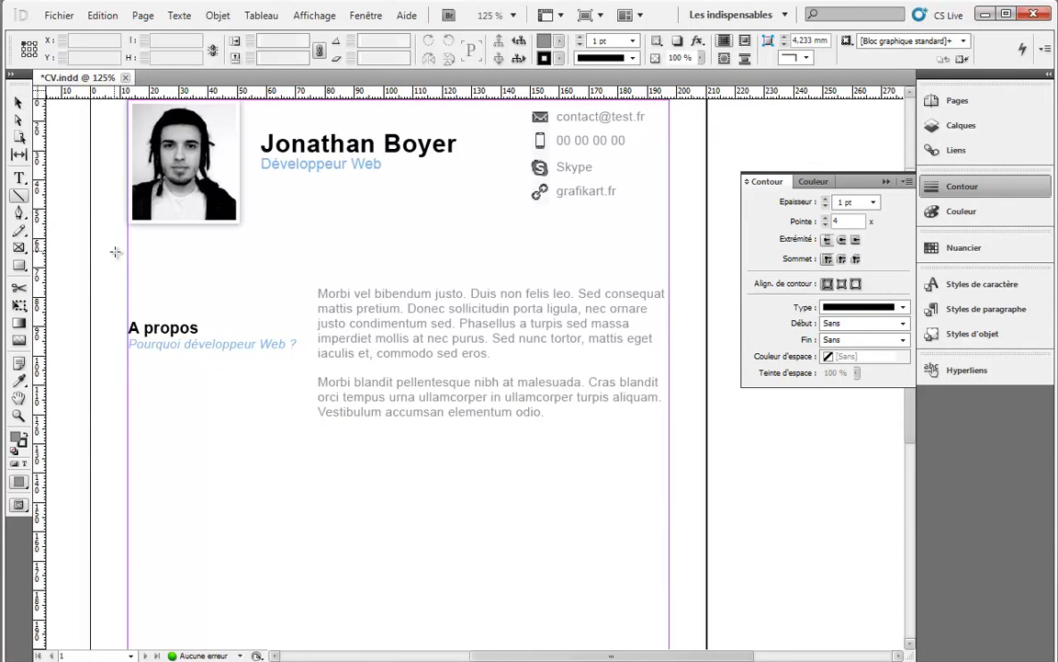
pyautogui.moveTo(128, 262); pyautogui.dragTo(668, 262)
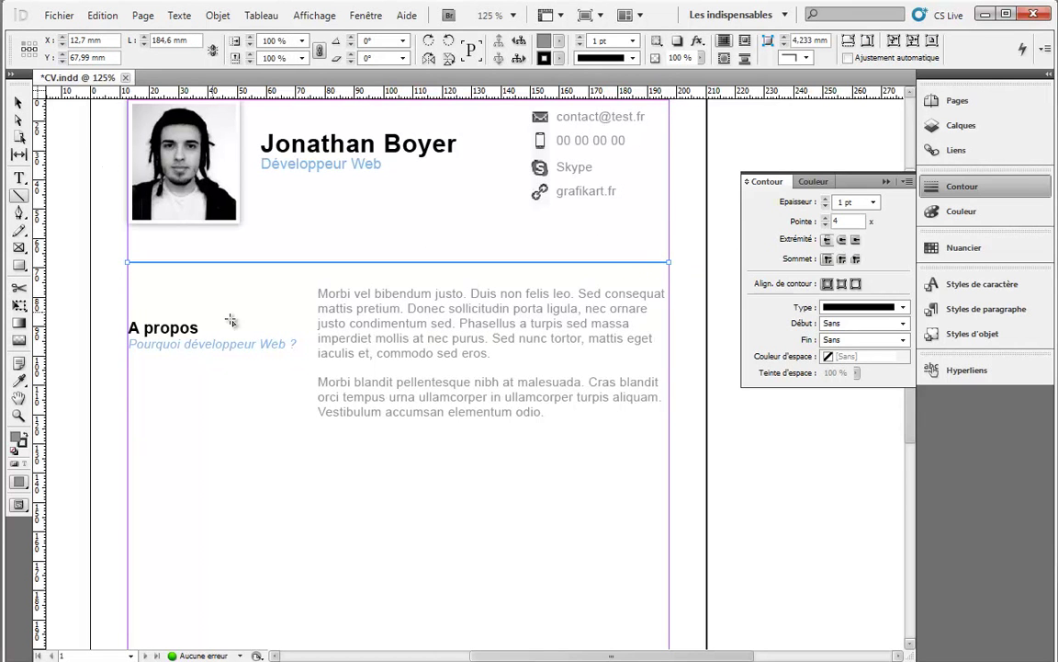
pyautogui.click(906, 309)
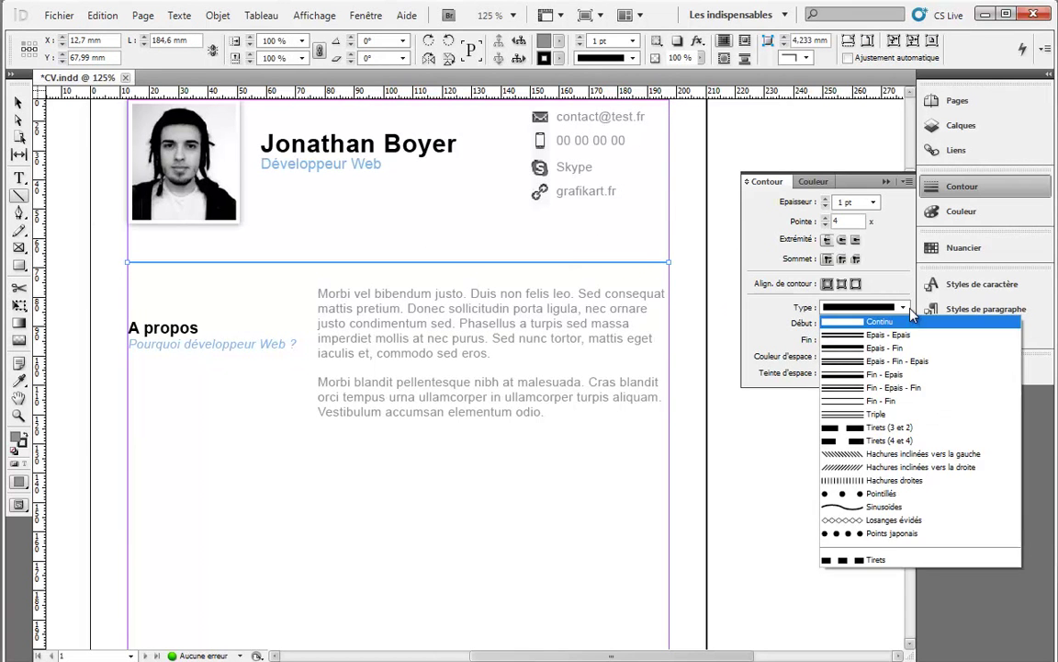
pyautogui.click(912, 310)
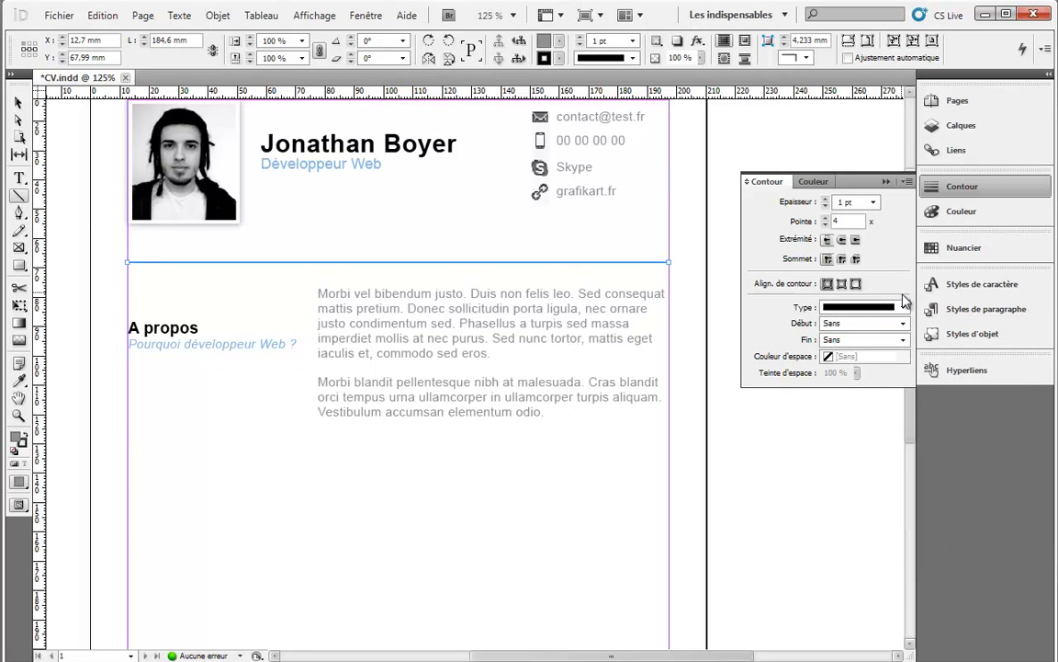
# Step: Set the new line's stroke type to Pointillés
pyautogui.click(18, 102)
pyautogui.press('z')
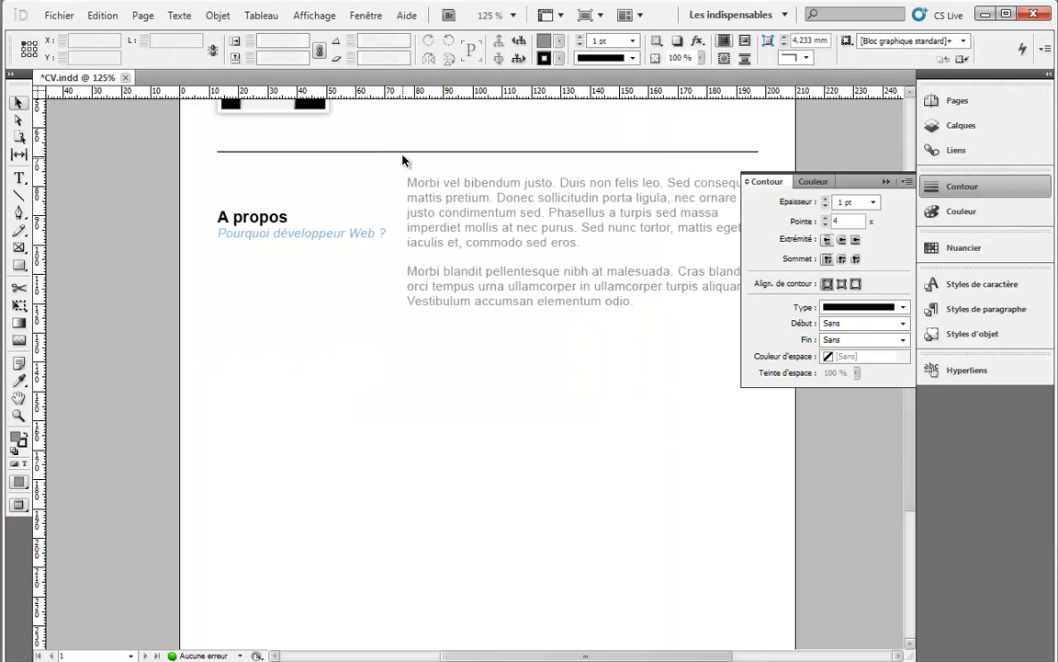
pyautogui.click(406, 153)
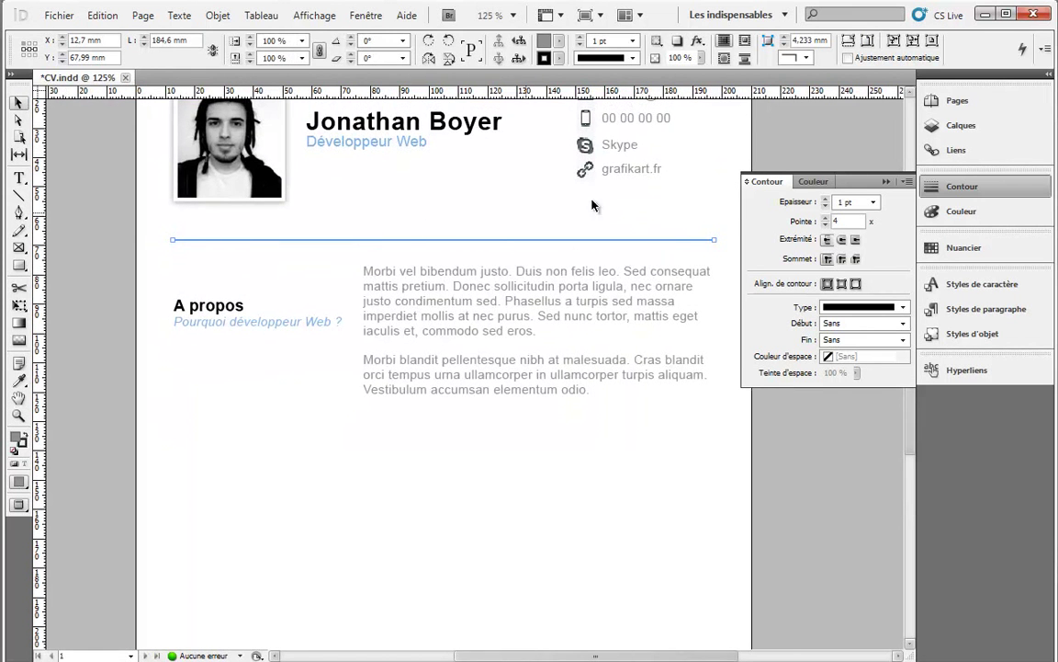
pyautogui.press('z')
pyautogui.moveTo(165, 219); pyautogui.dragTo(257, 260)
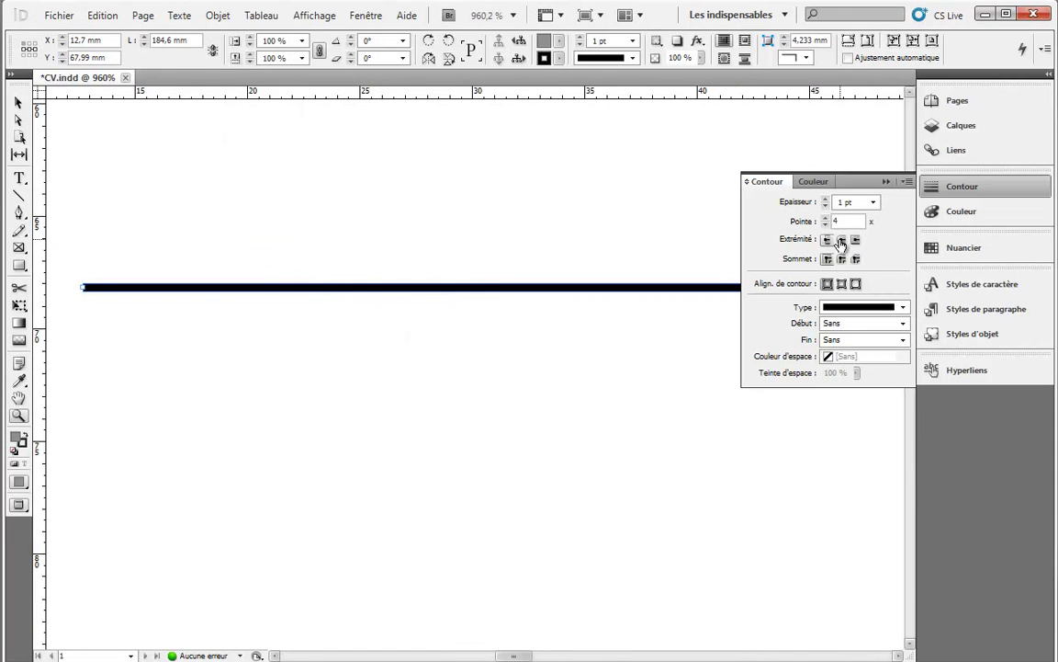
pyautogui.click(850, 306)
pyautogui.click(882, 495)
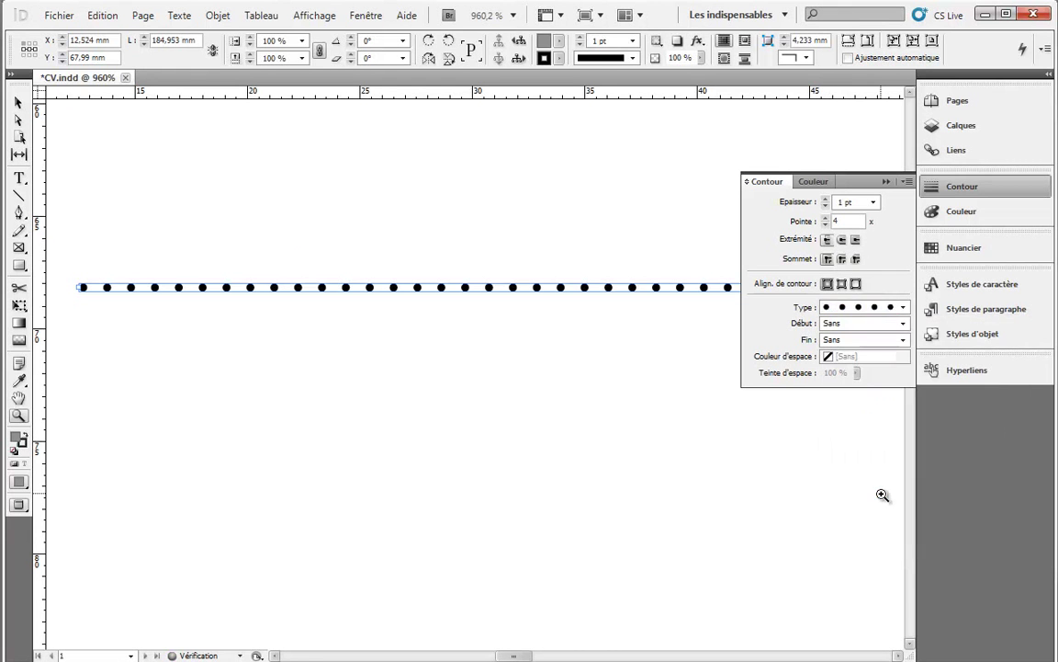
# Step: Set the horizontal line's stroke type to Tirets, keeping Sans for its start and end, and deselect it
pyautogui.click(850, 307)
pyautogui.click(881, 558)
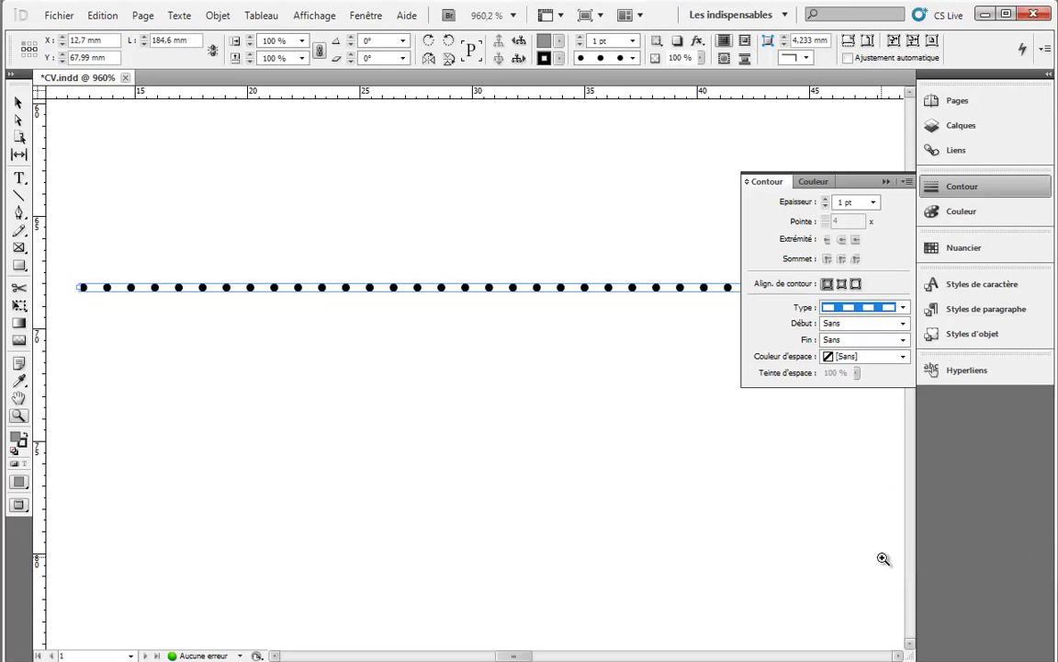
pyautogui.click(856, 324)
pyautogui.click(853, 339)
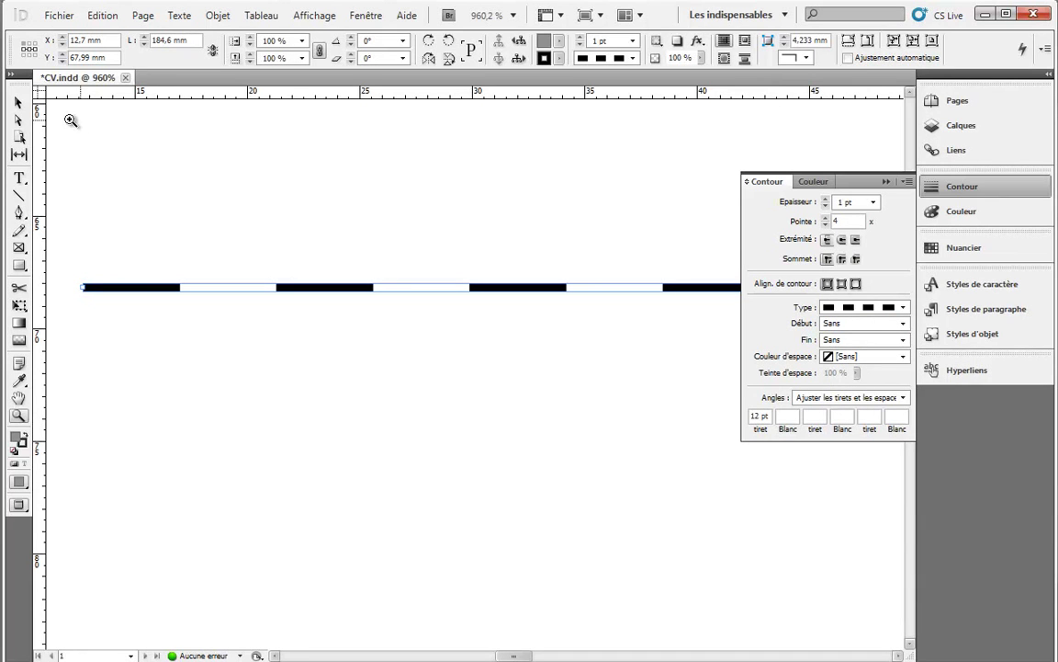
pyautogui.doubleClick(758, 416)
pyautogui.hotkey('ctrl', 'shift', 'a')
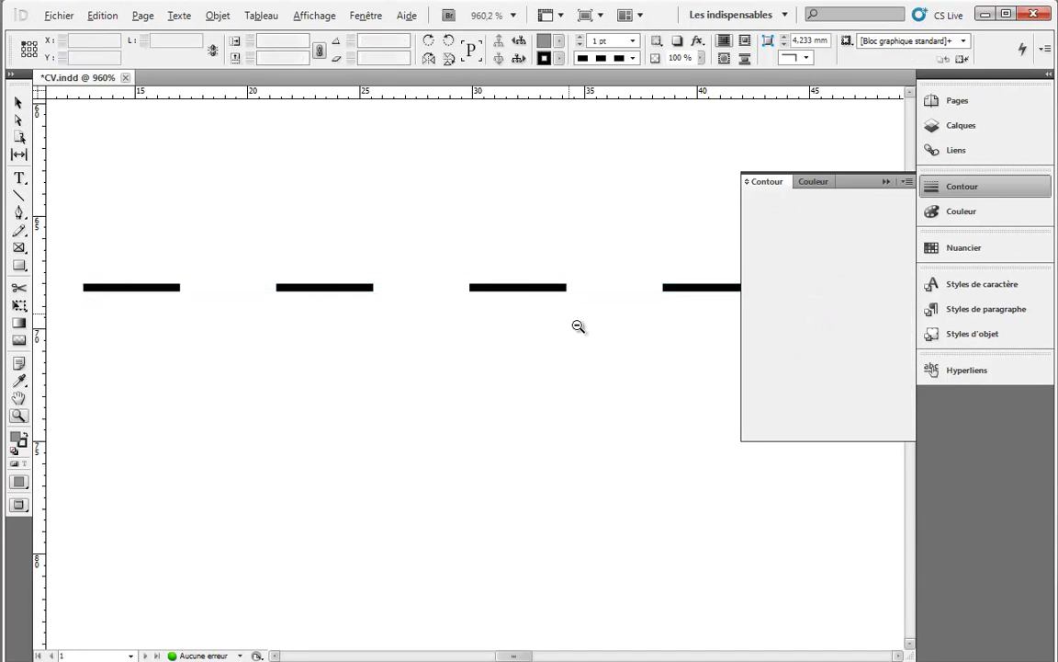
# Step: Set the dashed line's weight to 5 pt and its dash length to 5 pt
pyautogui.keyDown('alt'); pyautogui.click(597, 363); pyautogui.keyUp('alt')
pyautogui.keyDown('alt'); pyautogui.click(601, 390); pyautogui.keyUp('alt')
pyautogui.keyDown('alt'); pyautogui.click(604, 402); pyautogui.keyUp('alt')
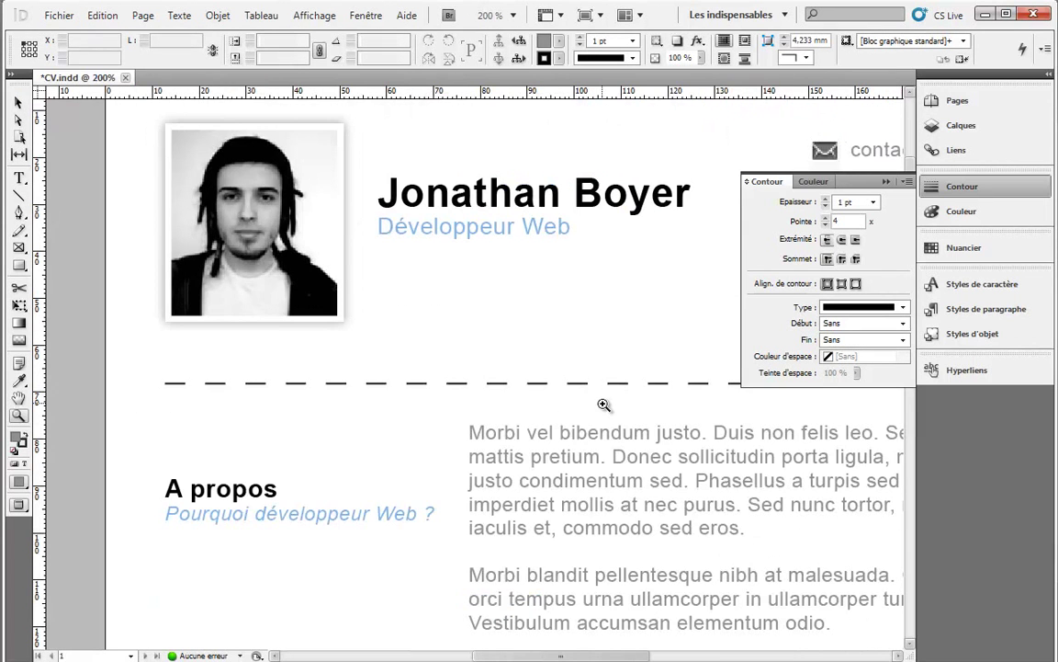
pyautogui.keyDown('alt'); pyautogui.click(607, 405); pyautogui.keyUp('alt')
pyautogui.keyDown('alt'); pyautogui.click(634, 423); pyautogui.keyUp('alt')
pyautogui.moveTo(494, 366); pyautogui.dragTo(595, 314)
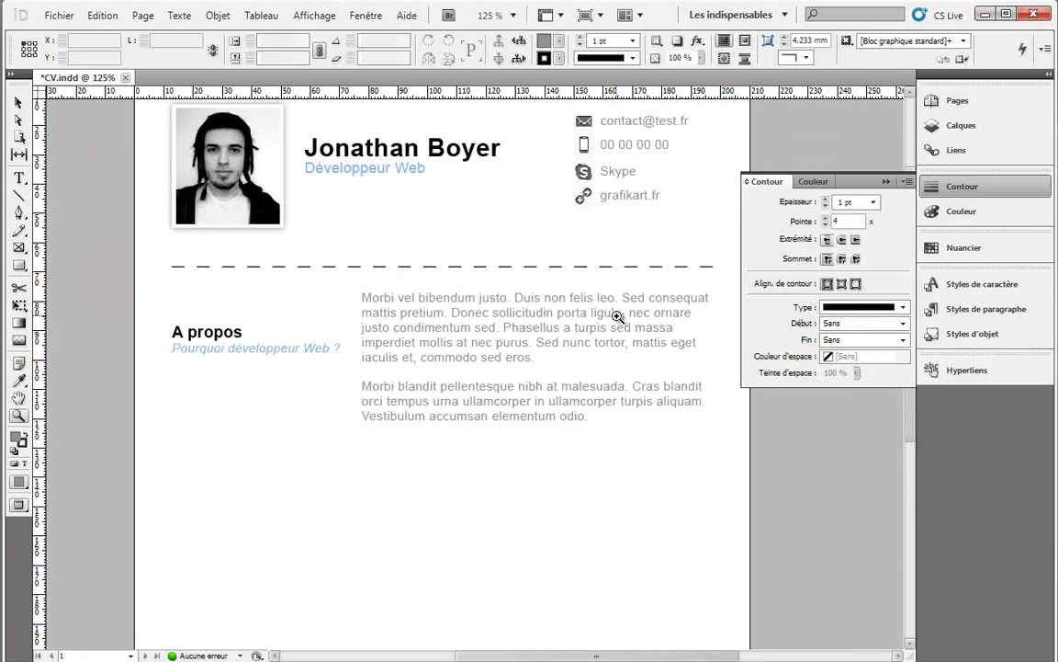
pyautogui.click(16, 104)
pyautogui.click(233, 266)
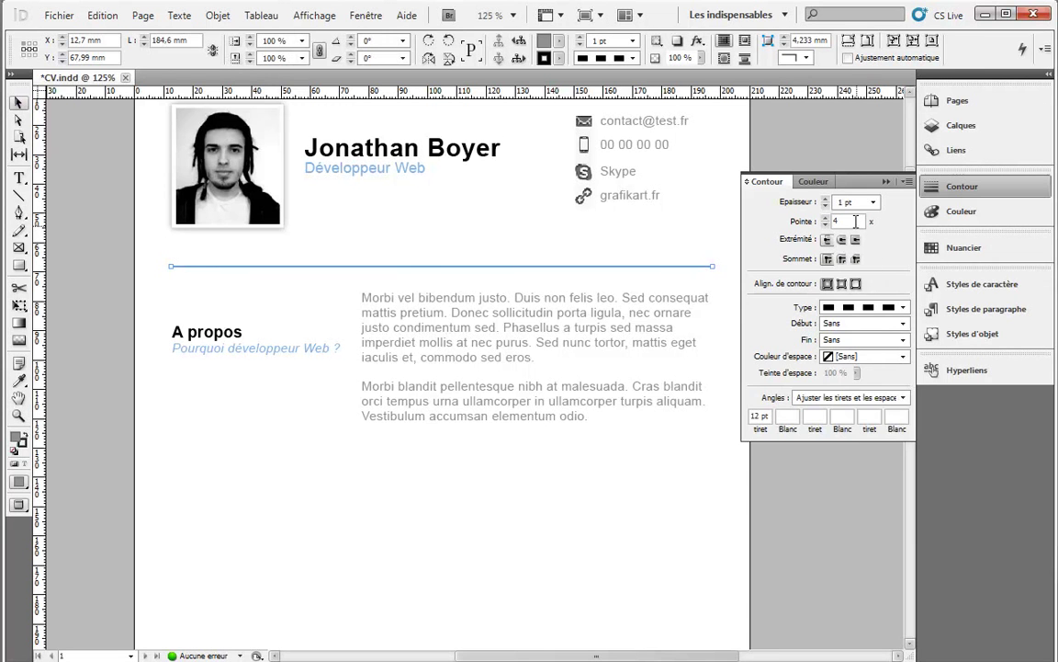
pyautogui.click(873, 203)
pyautogui.click(842, 302)
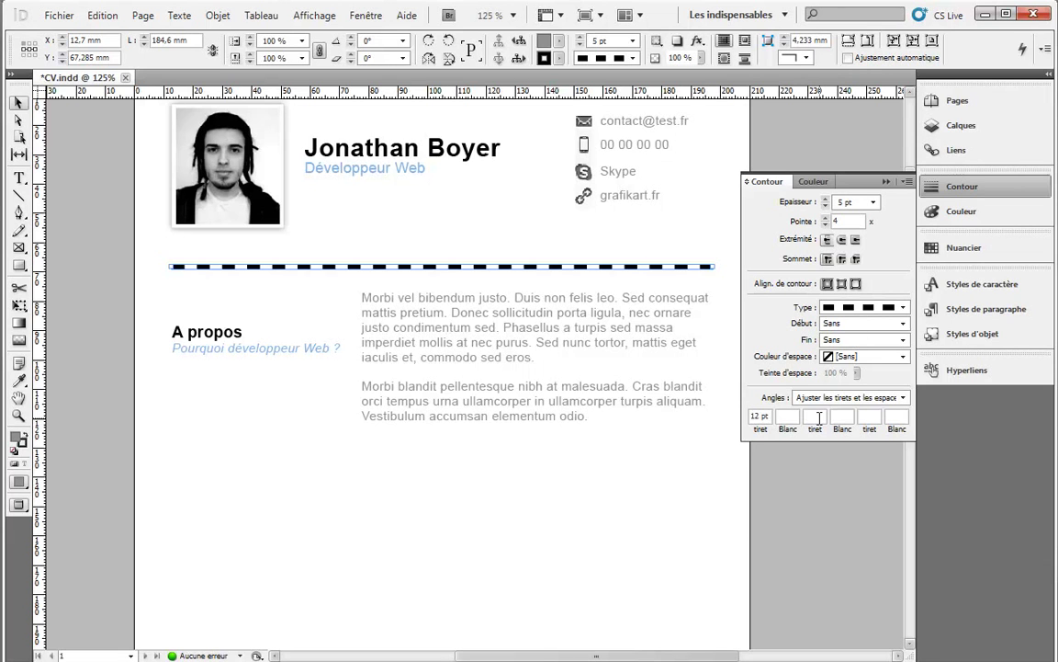
pyautogui.doubleClick(762, 418)
pyautogui.write('5')
pyautogui.click(779, 415)
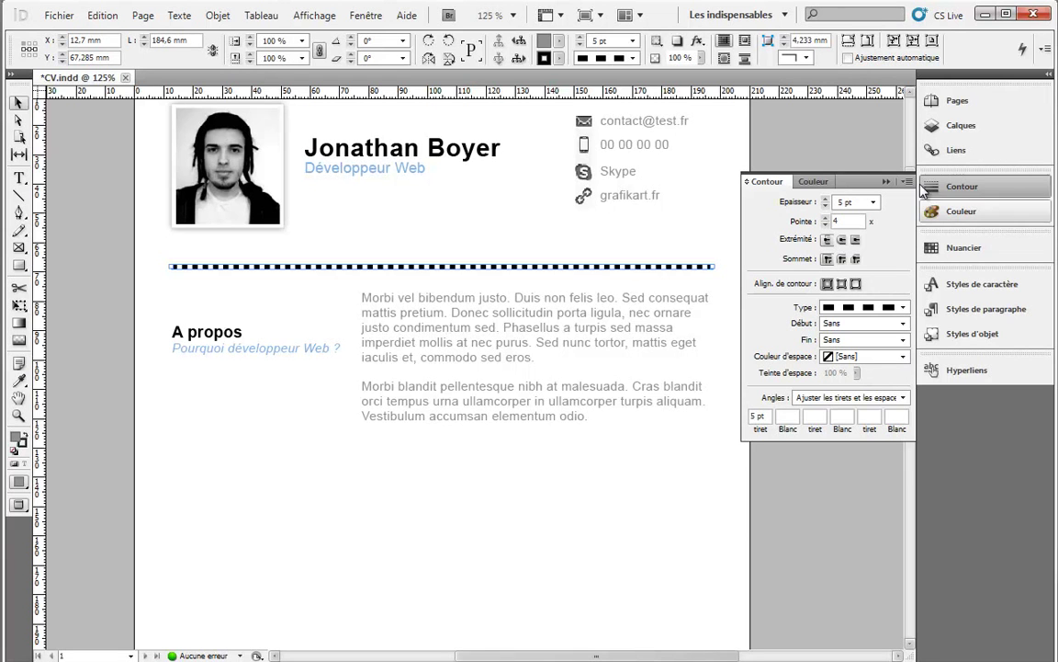
# Step: Apply the Gris swatch to the dashed line's stroke
pyautogui.click(559, 57)
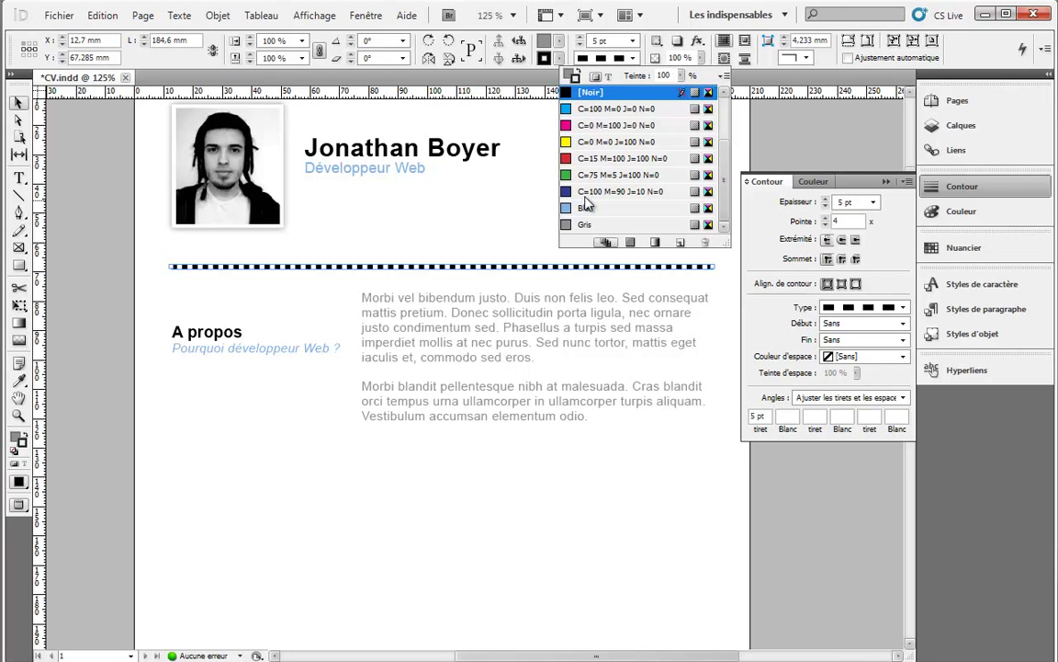
pyautogui.click(586, 225)
pyautogui.click(17, 109)
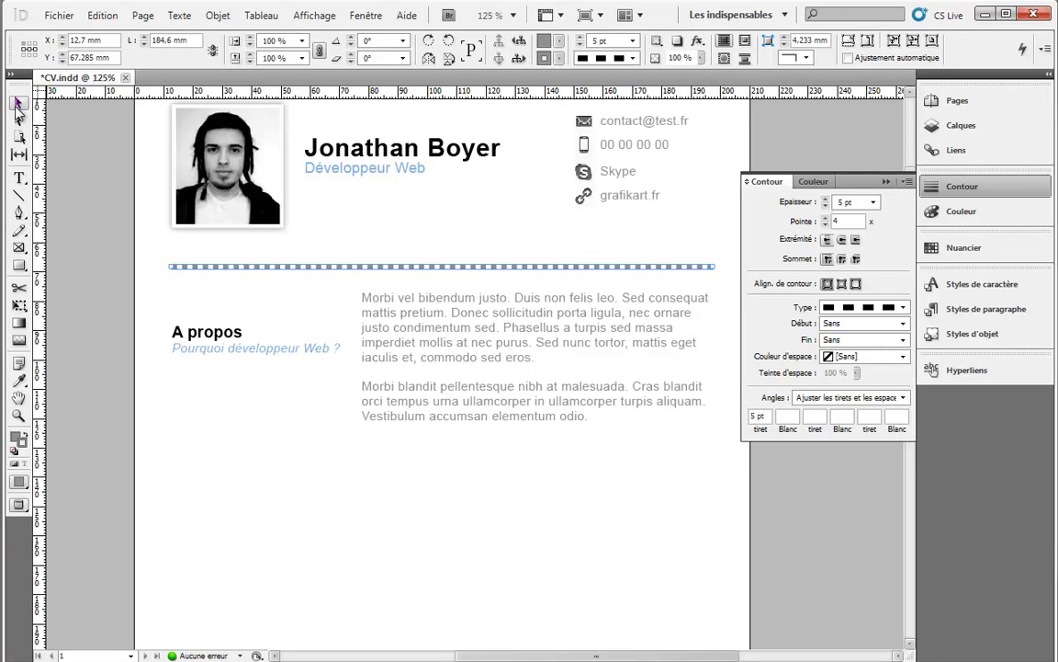
# Step: Set the grey dashed line's weight to 1 pt and its dash length to 2 pt
pyautogui.click(873, 201)
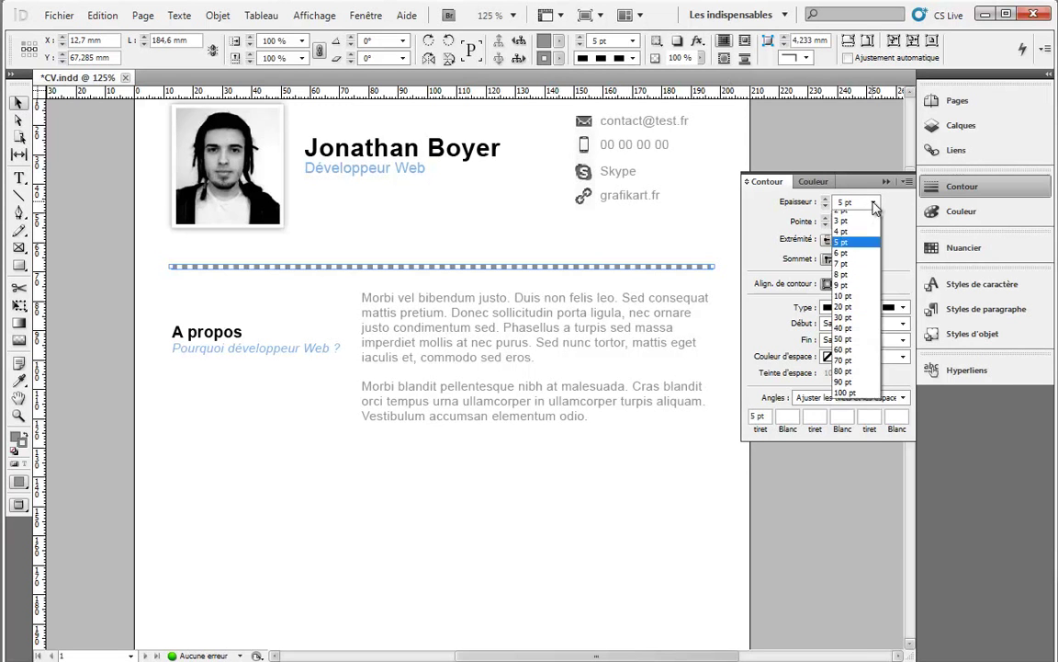
pyautogui.click(858, 246)
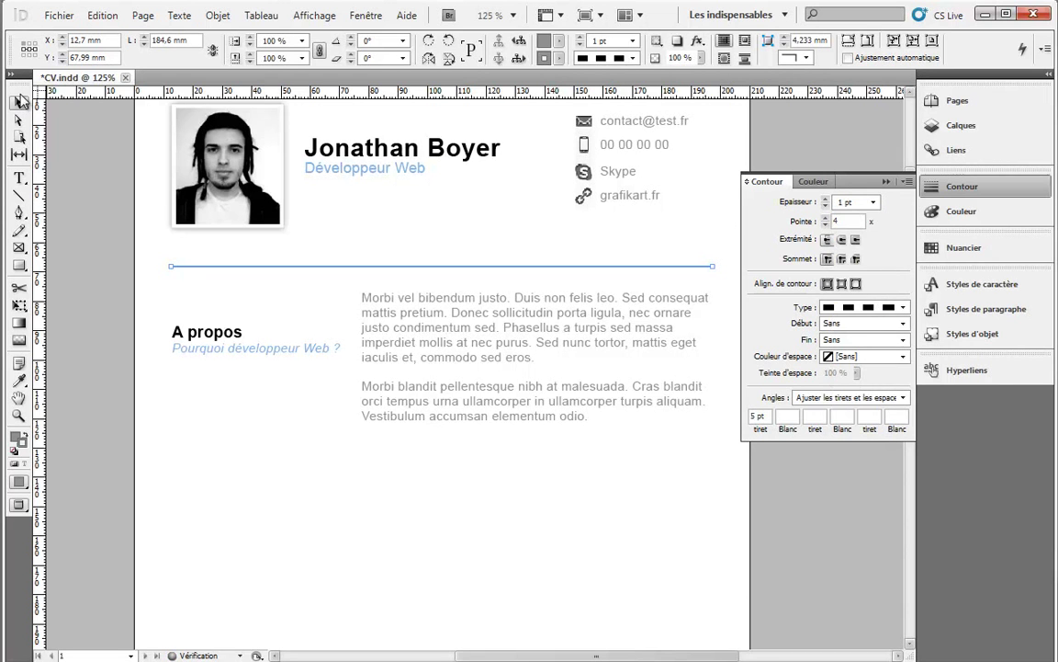
pyautogui.click(484, 229)
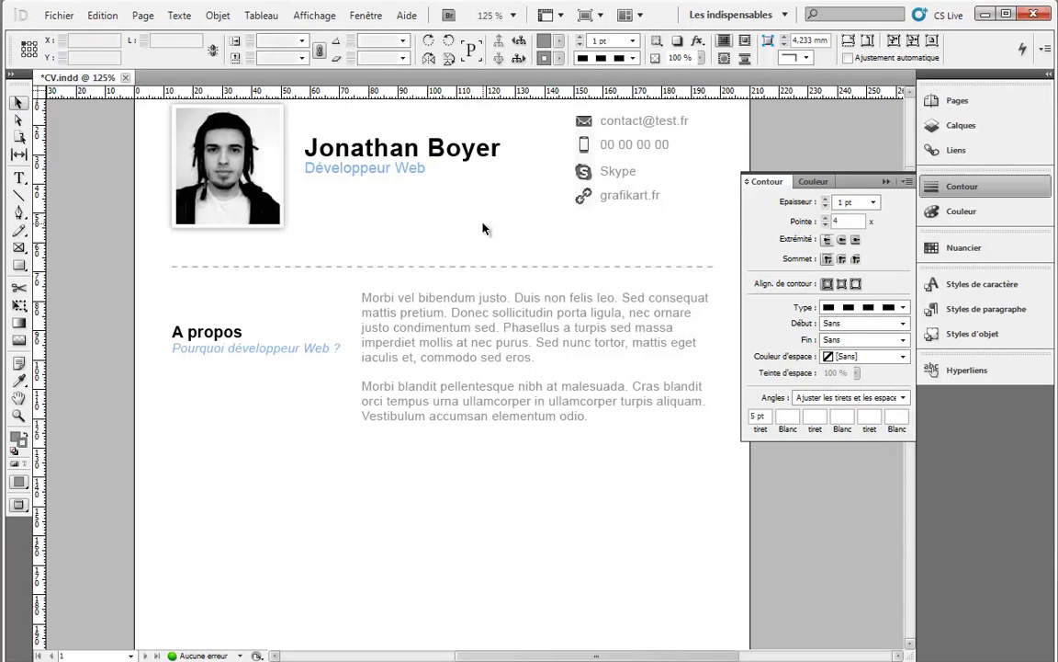
pyautogui.click(426, 266)
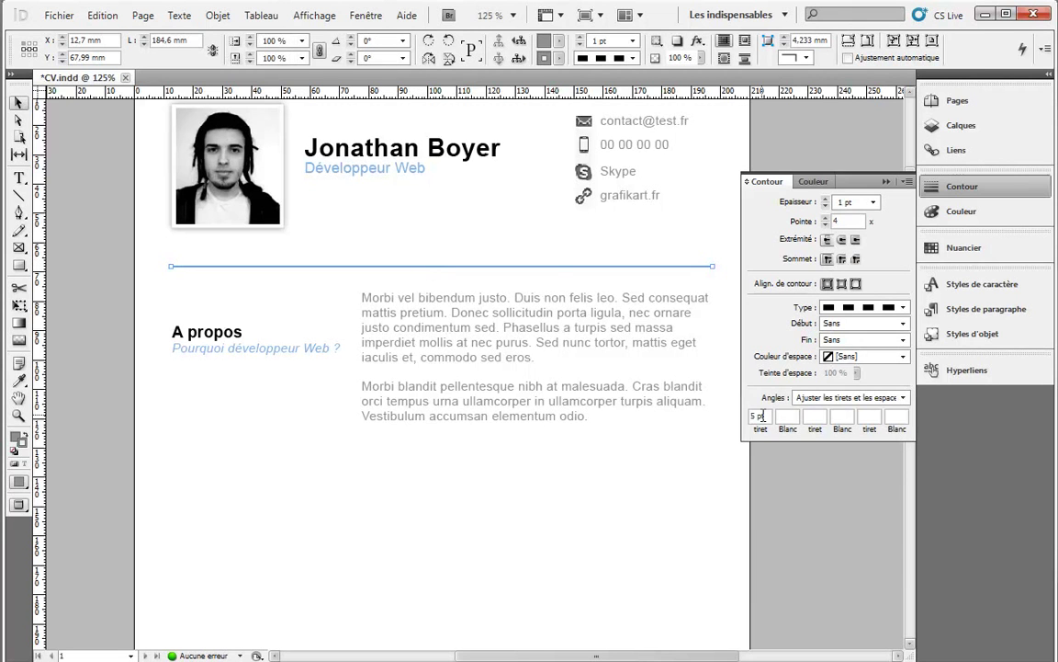
pyautogui.click(656, 280)
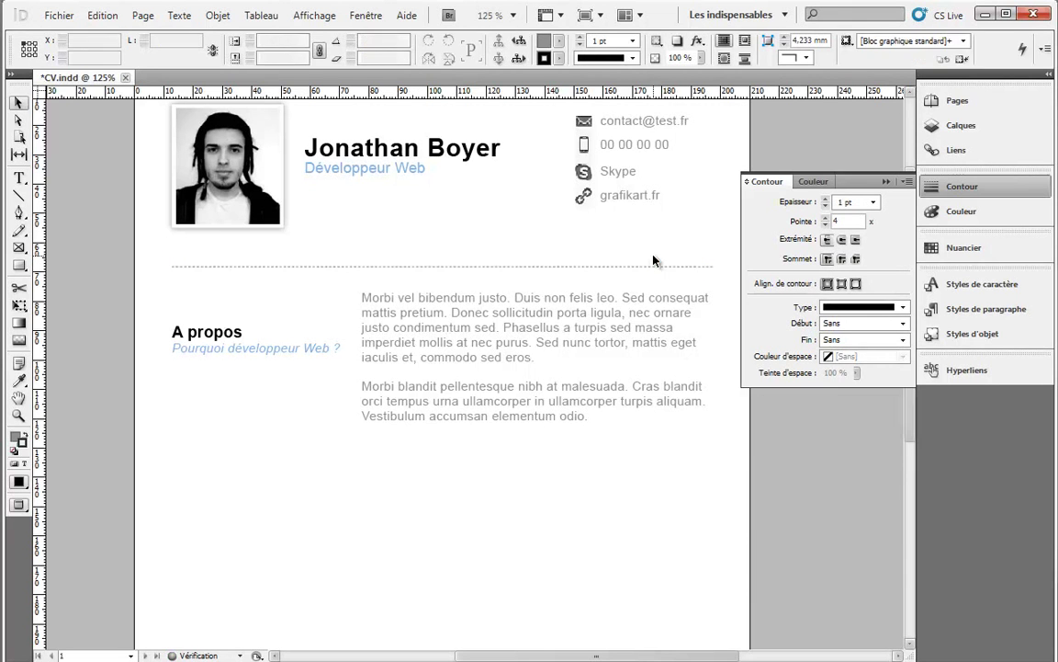
# Step: Duplicate the dashed line straight down, below the "A propos" paragraphs
pyautogui.moveTo(393, 267)
pyautogui.mouseDown()
pyautogui.moveTo(404, 352)
pyautogui.moveTo(448, 389)
pyautogui.moveTo(407, 345)
pyautogui.moveTo(416, 295)
pyautogui.moveTo(411, 336)
pyautogui.mouseUp()
pyautogui.moveTo(166, 170); pyautogui.dragTo(175, 186)
# Step: Try to duplicate the "A propos" text frames below the second dashed line and to reduce the original frames' height
pyautogui.moveTo(98, 137); pyautogui.dragTo(410, 262)
pyautogui.moveTo(342, 171); pyautogui.dragTo(370, 352)
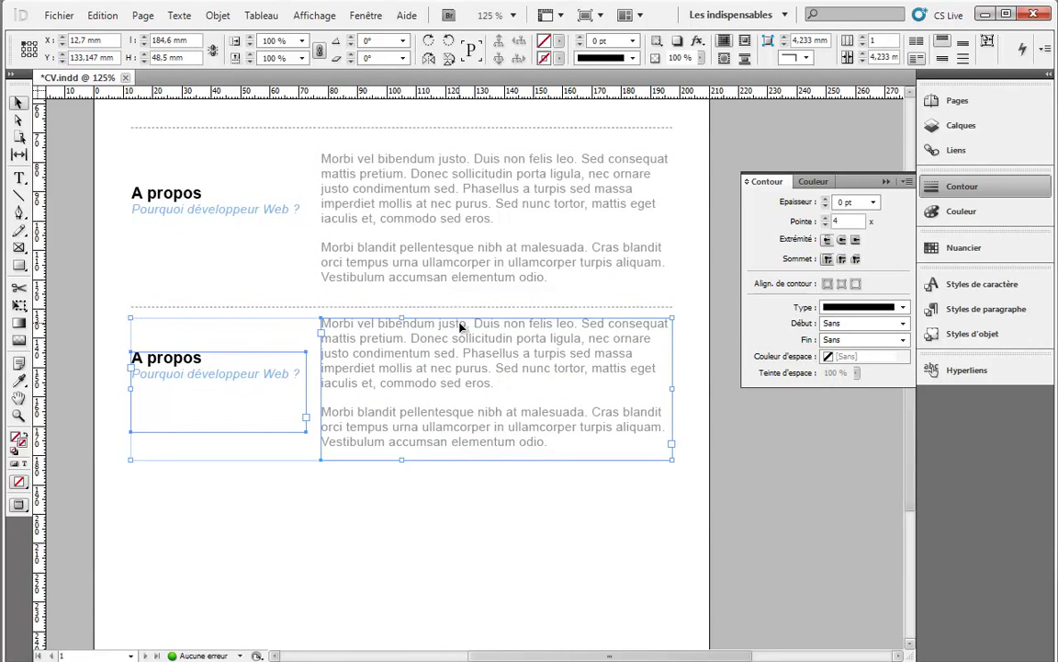
pyautogui.moveTo(514, 376)
pyautogui.mouseDown()
pyautogui.moveTo(479, 192)
pyautogui.moveTo(530, 392)
pyautogui.moveTo(522, 347)
pyautogui.moveTo(521, 380)
pyautogui.mouseUp()
pyautogui.hotkey('ctrl', 'z')
pyautogui.moveTo(401, 293); pyautogui.dragTo(401, 282)
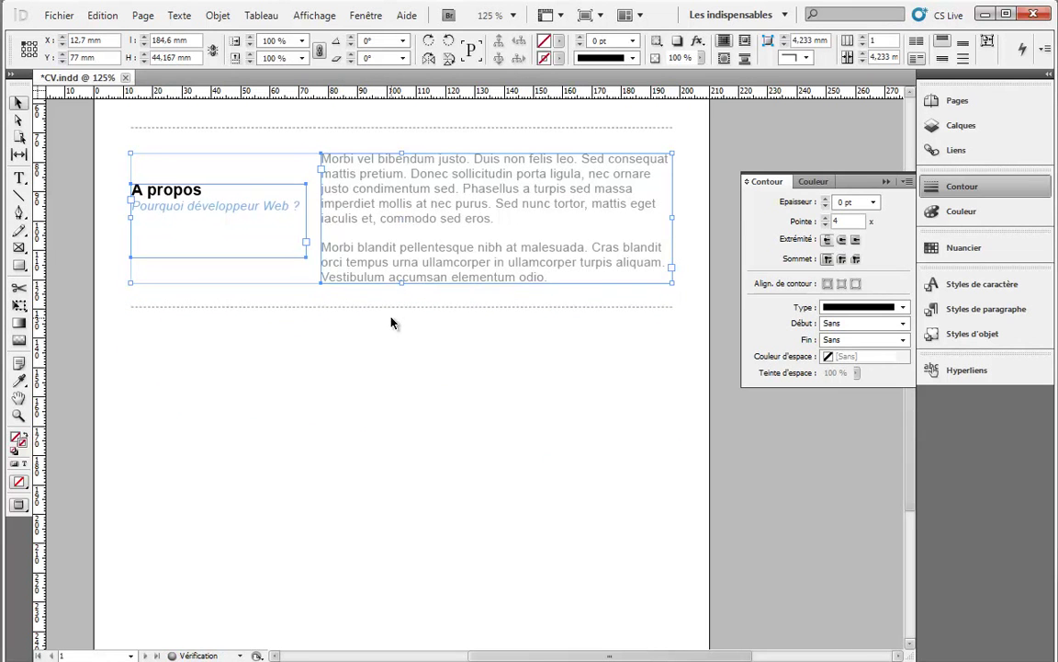
pyautogui.hotkey('ctrl', 'z')
# Step: Shorten the paragraph text frame from its lower edge to a height of 44.5 mm
pyautogui.click(418, 307)
pyautogui.click(415, 296)
pyautogui.moveTo(494, 298); pyautogui.dragTo(498, 289)
pyautogui.click(237, 249)
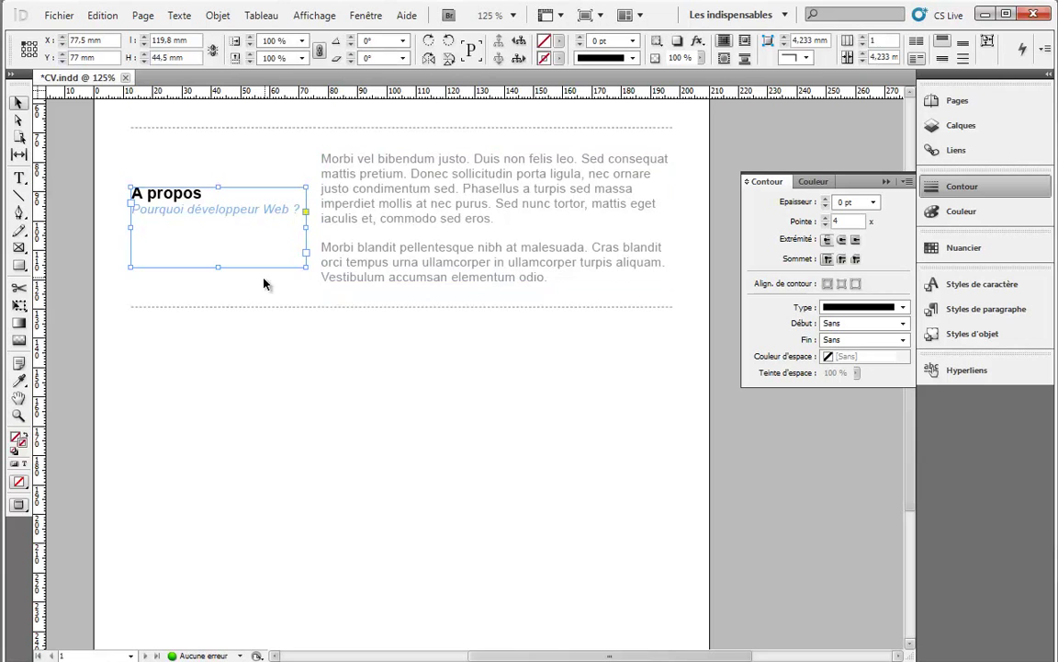
# Step: Move the lower dashed line up to a Y position of 125.5 mm and the upper one down to about 72.6 mm
pyautogui.click(390, 312)
pyautogui.moveTo(391, 307); pyautogui.dragTo(391, 298)
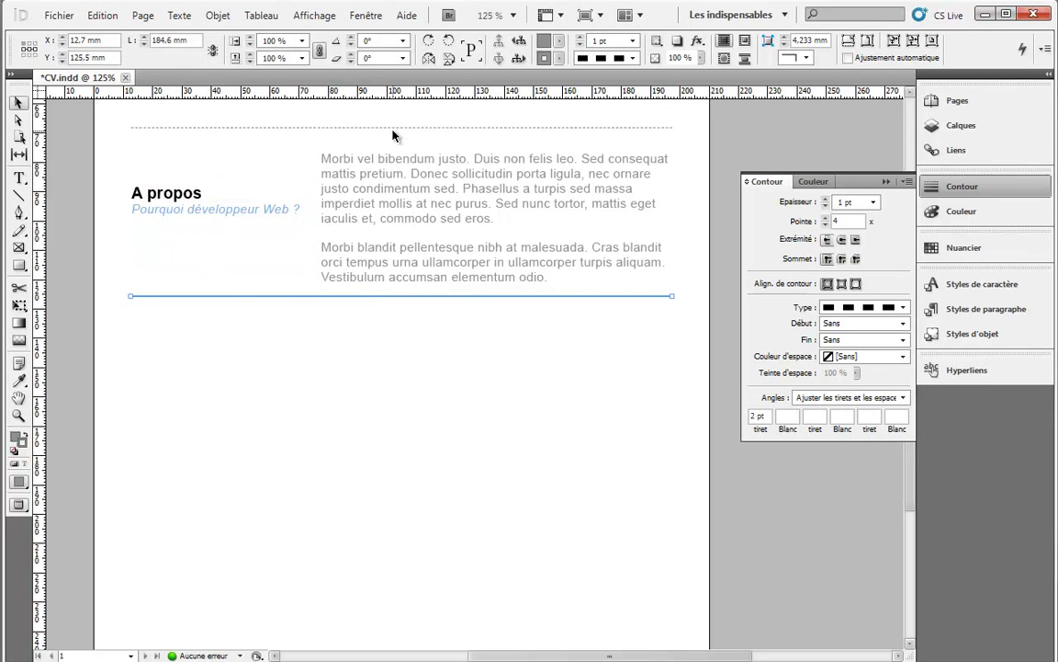
pyautogui.moveTo(393, 130); pyautogui.dragTo(406, 141)
# Step: Move the "A propos" text frames together with both dashed lines up to a Y position of about 59.5 mm
pyautogui.scroll(3, 487, 294)
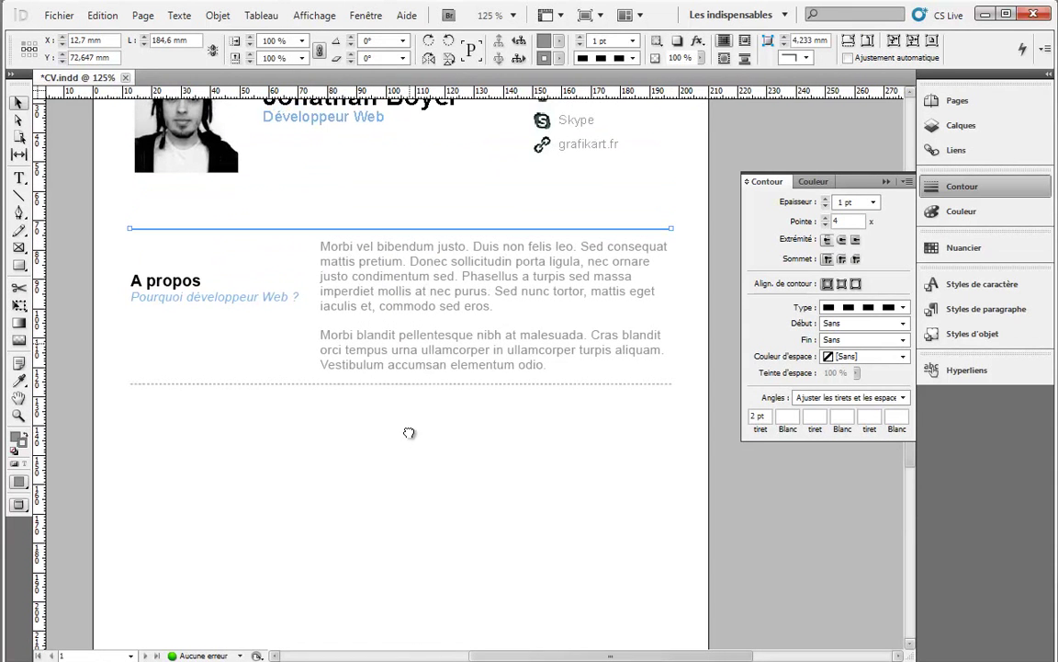
pyautogui.moveTo(313, 210); pyautogui.dragTo(584, 497)
pyautogui.moveTo(223, 213); pyautogui.dragTo(514, 492)
pyautogui.moveTo(410, 336); pyautogui.dragTo(410, 306)
pyautogui.moveTo(422, 239); pyautogui.dragTo(427, 349)
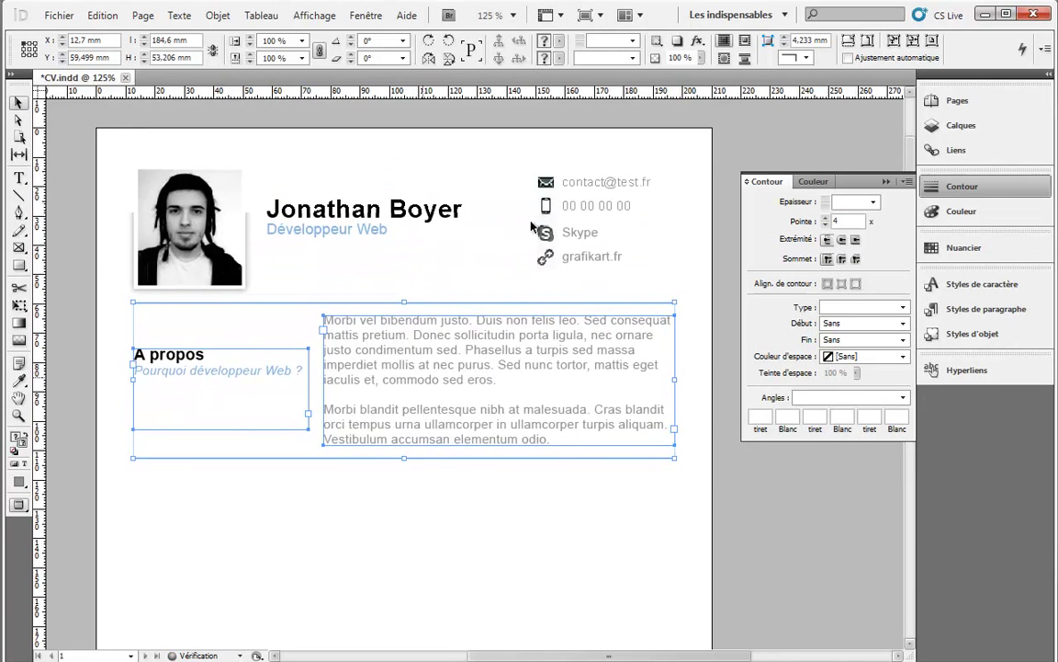
pyautogui.moveTo(447, 391); pyautogui.dragTo(436, 292)
# Step: Reduce the "A propos" heading frame's height to 11.15 mm and centre it vertically between the dashed lines at Y 80.526 mm
pyautogui.click(386, 417)
pyautogui.moveTo(386, 417); pyautogui.dragTo(426, 447)
pyautogui.moveTo(143, 264); pyautogui.dragTo(146, 271)
pyautogui.moveTo(225, 347); pyautogui.dragTo(232, 296)
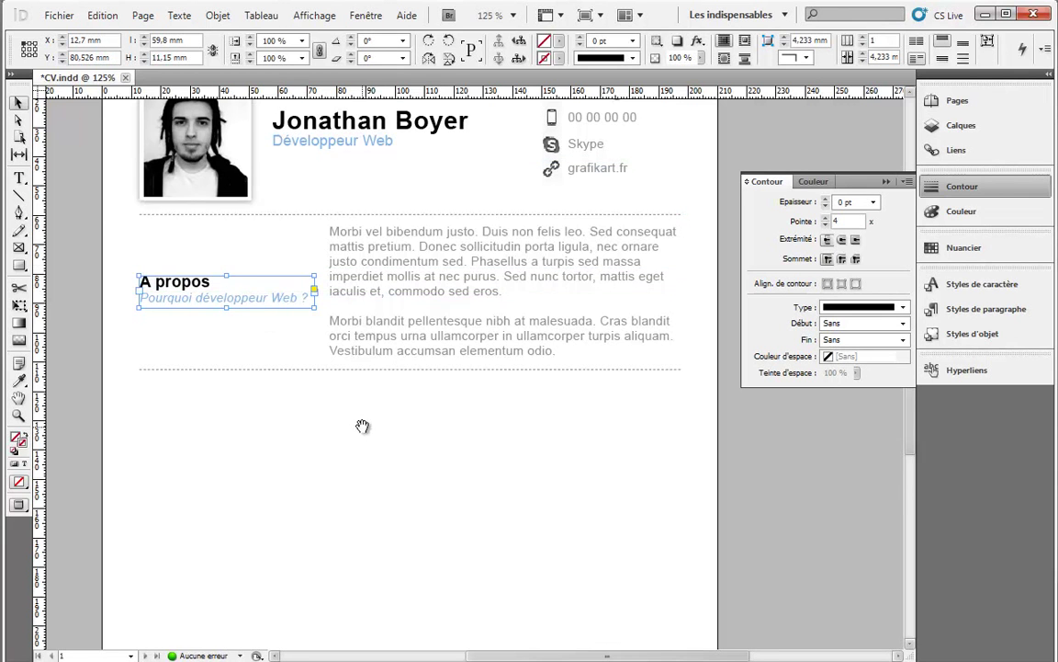
# Step: Duplicate the "A propos" heading and paragraph frames below the second dashed line at a Y position of about 116.7 mm
pyautogui.scroll(-2, 385, 421)
pyautogui.scroll(1, 343, 357)
pyautogui.moveTo(143, 200); pyautogui.dragTo(367, 273)
pyautogui.moveTo(406, 236); pyautogui.dragTo(488, 320)
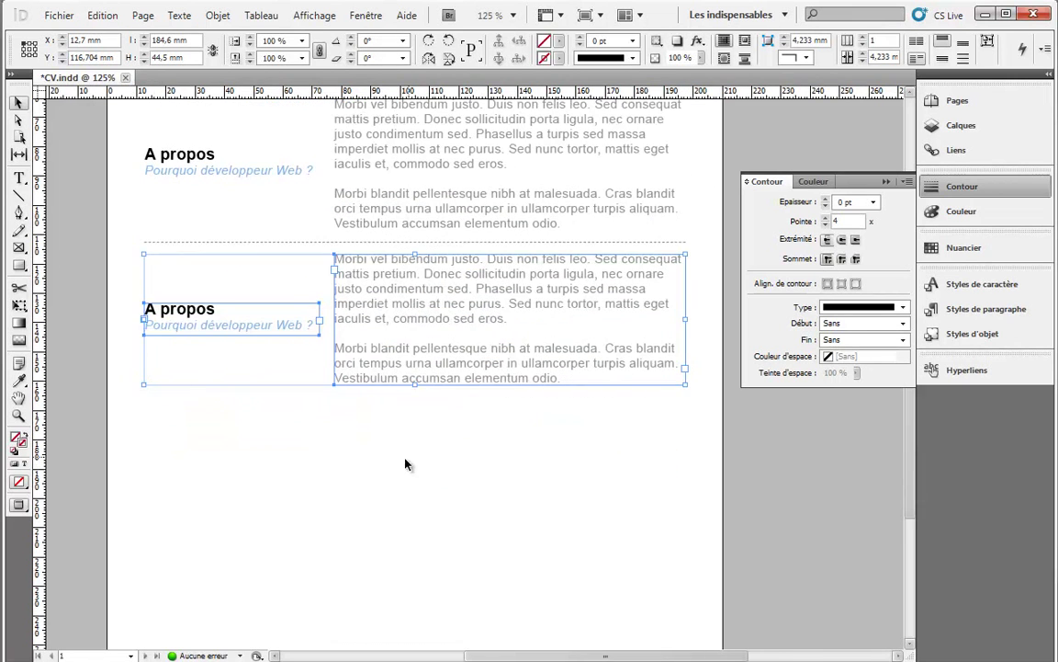
# Step: Replace the duplicated heading and subtitle with "Expérience" in the Titre paragraph style
pyautogui.click(182, 298)
pyautogui.click(164, 313)
pyautogui.doubleClick(164, 313)
pyautogui.hotkey('ctrl', 'a')
pyautogui.press('BackSpace')
pyautogui.write('Expé')
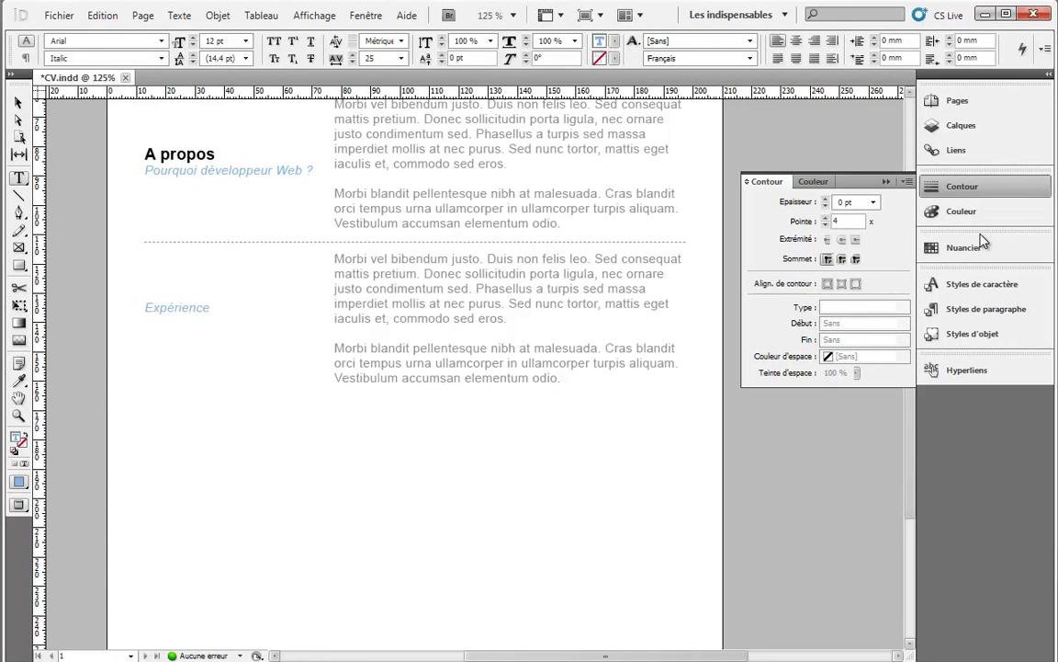
pyautogui.click(933, 311)
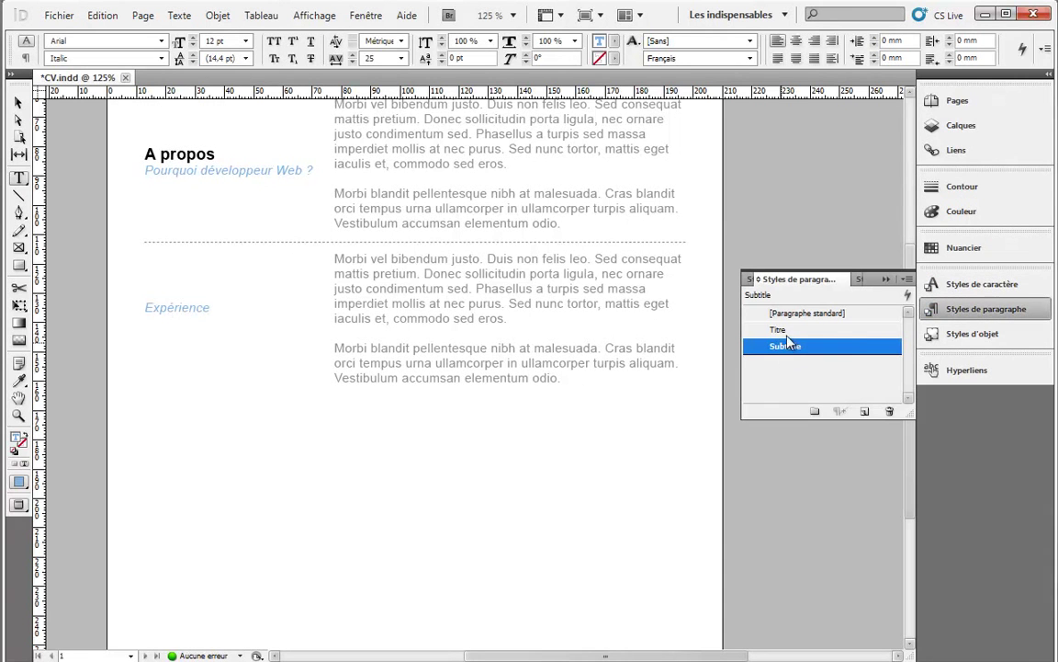
pyautogui.click(781, 330)
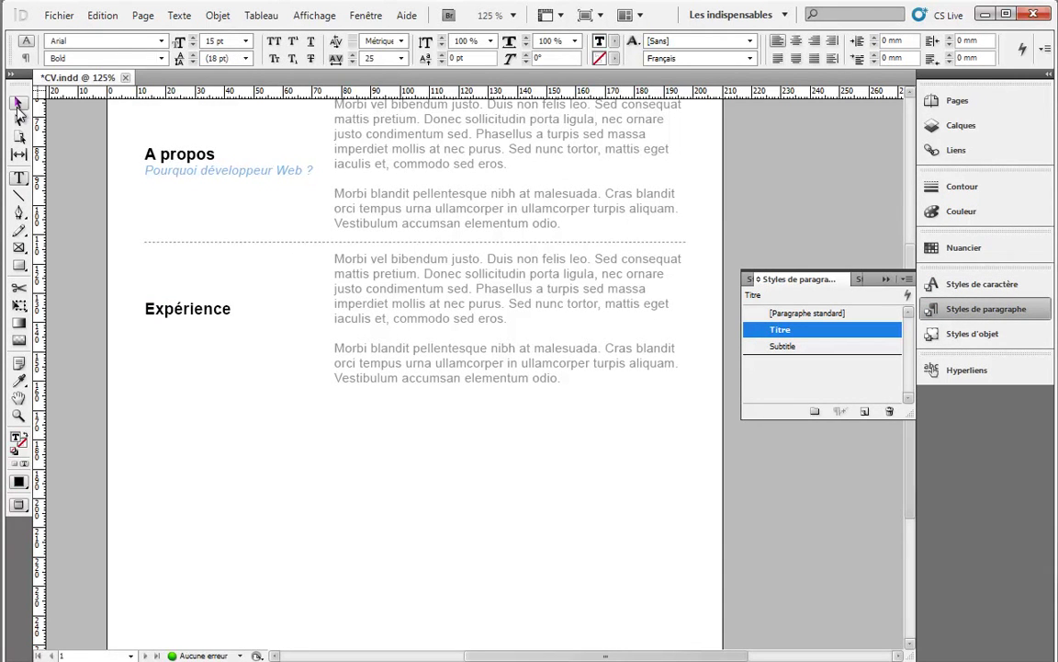
# Step: Move the "Expérience" frame up to align with the top of its paragraph frame at Y 116.704 mm
pyautogui.click(18, 102)
pyautogui.click(183, 307)
pyautogui.moveTo(184, 308); pyautogui.dragTo(204, 262)
pyautogui.press('space')
pyautogui.moveTo(356, 375); pyautogui.dragTo(331, 354)
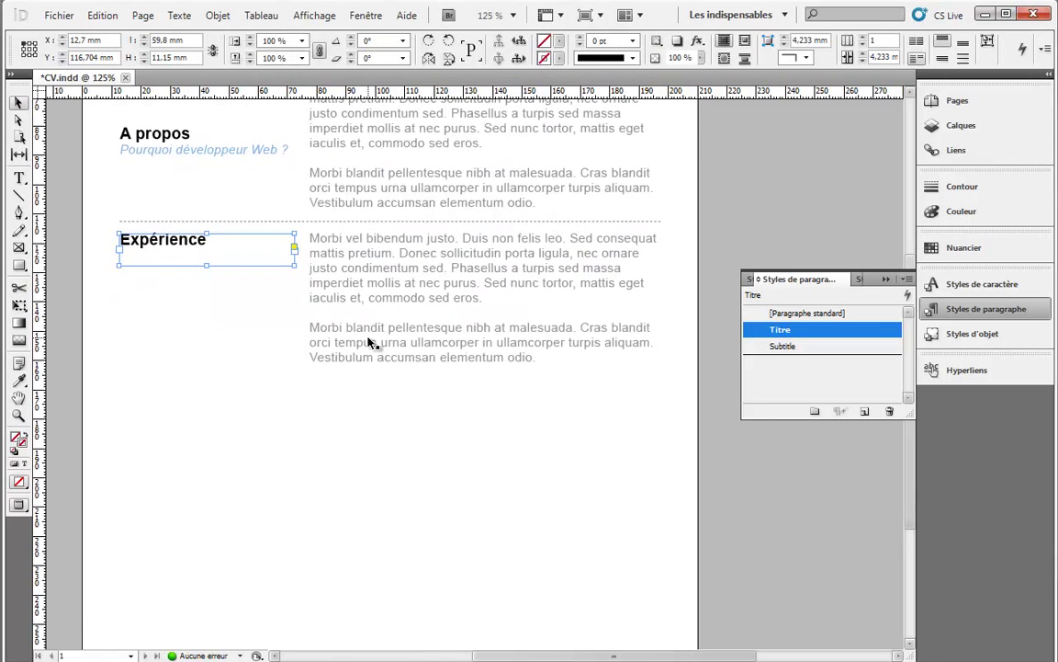
# Step: Replace the duplicated paragraph beside "Expérience" with the "Développeur Senior" job text and extend its frame to 124.296 mm high
pyautogui.hscroll(-3, 364, 343)
pyautogui.scroll(1, 364, 343)
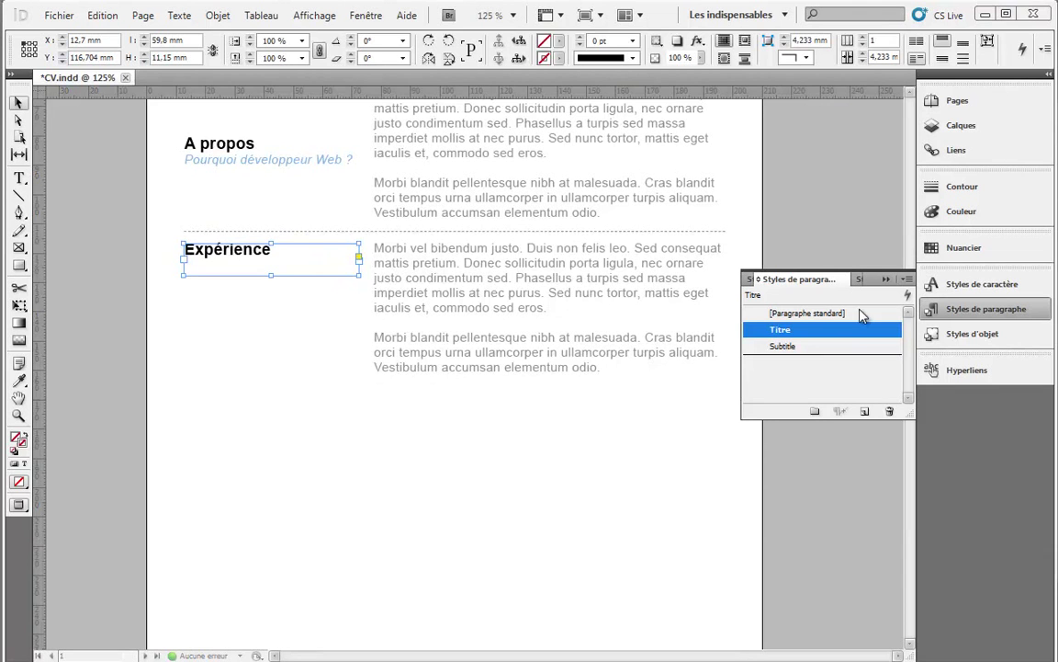
pyautogui.doubleClick(574, 295)
pyautogui.hotkey('ctrl', 'a')
pyautogui.write('Développeur Senior  Agence agencia WebStudio, CDI  Morbi vel bibendum justo. Duis non felis leo. Sed consequat mattis pretium. Donec sollicitudin porta ligula, nec ornare justo condimentum sed. Phasellus a turpis sed massa imperdiet mollis at nec purus.')
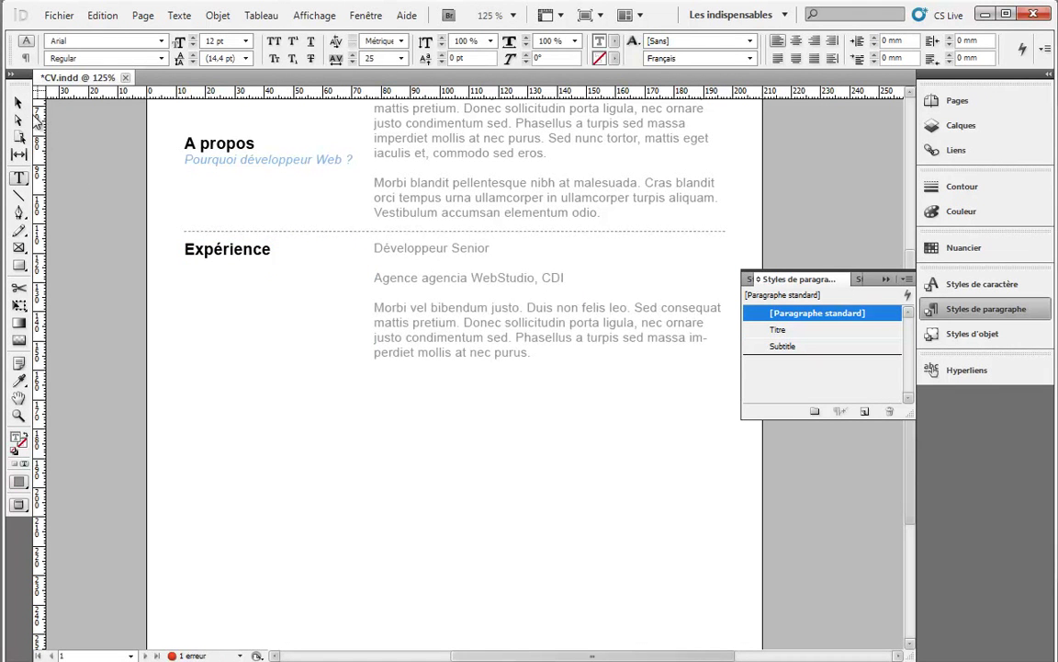
pyautogui.click(13, 101)
pyautogui.moveTo(549, 373); pyautogui.dragTo(548, 603)
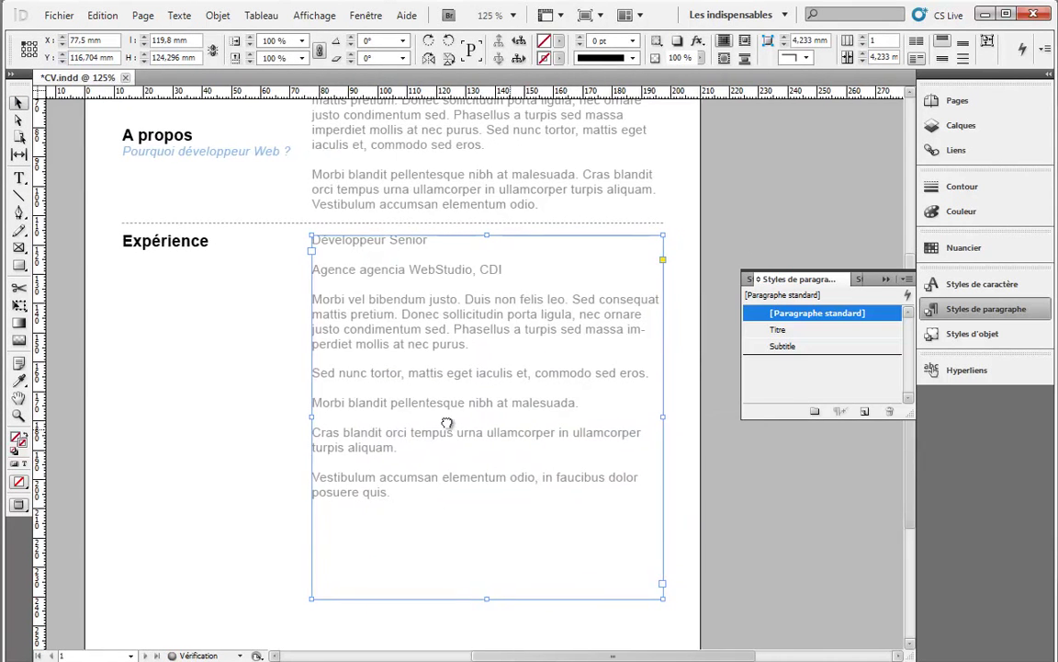
# Step: Create a paragraph style named "Titre expérience" based on Titre, with the character colour set to Bleu
pyautogui.click(787, 360)
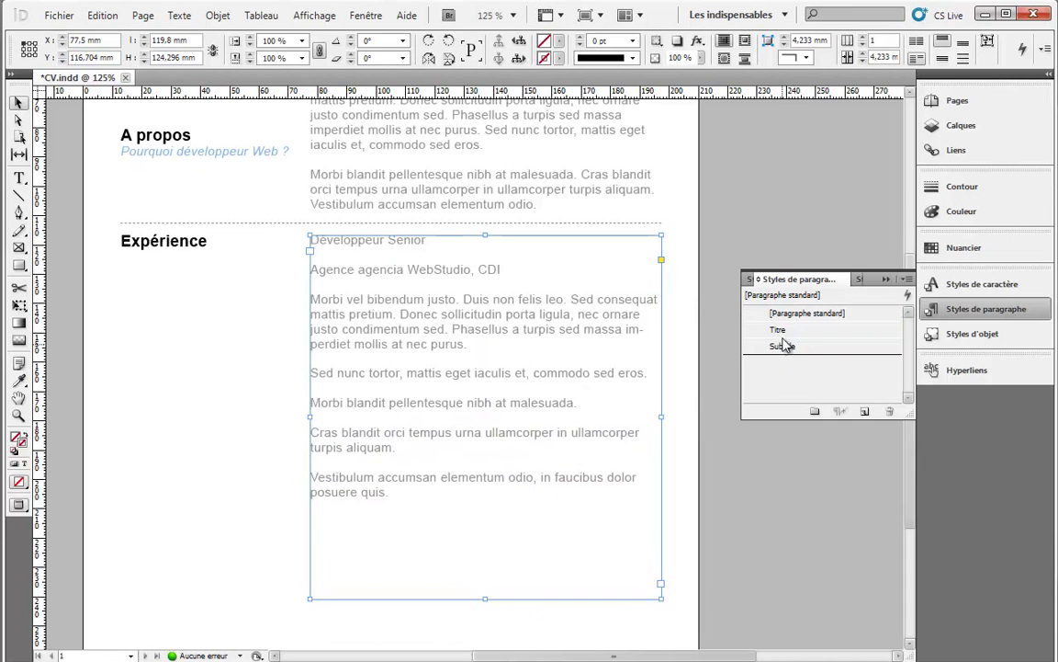
pyautogui.click(865, 411)
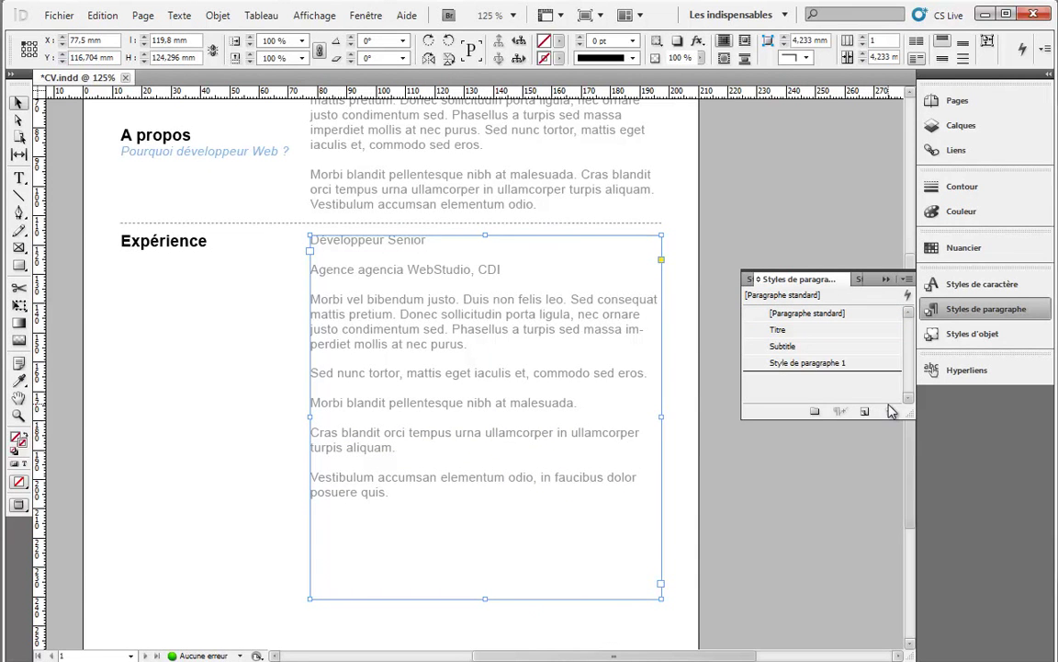
pyautogui.doubleClick(800, 363)
pyautogui.write('Titre expérience')
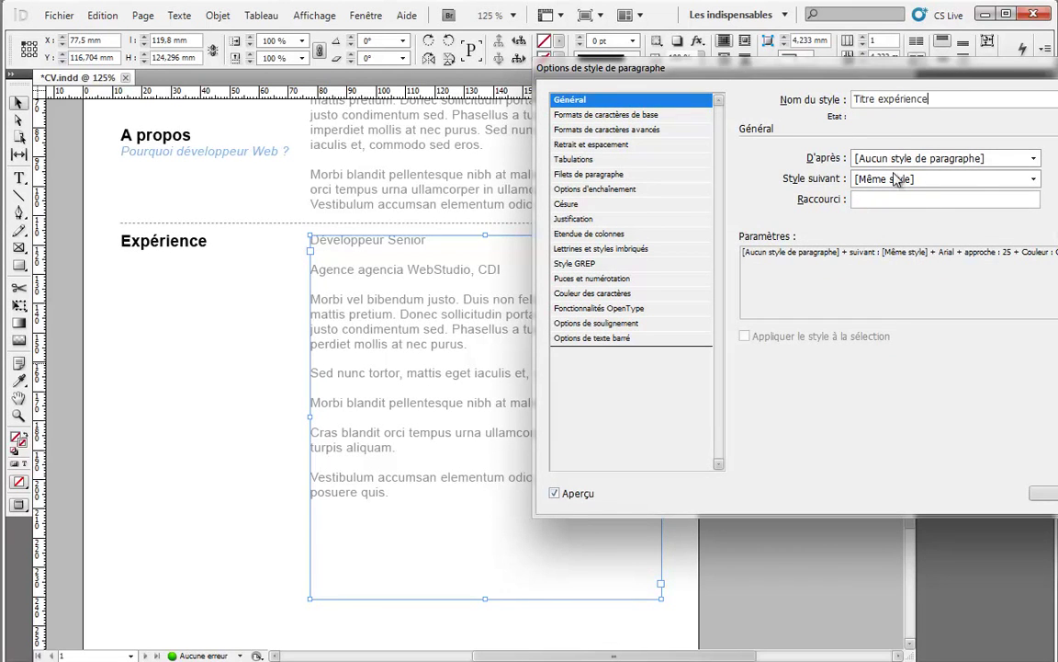
pyautogui.click(993, 164)
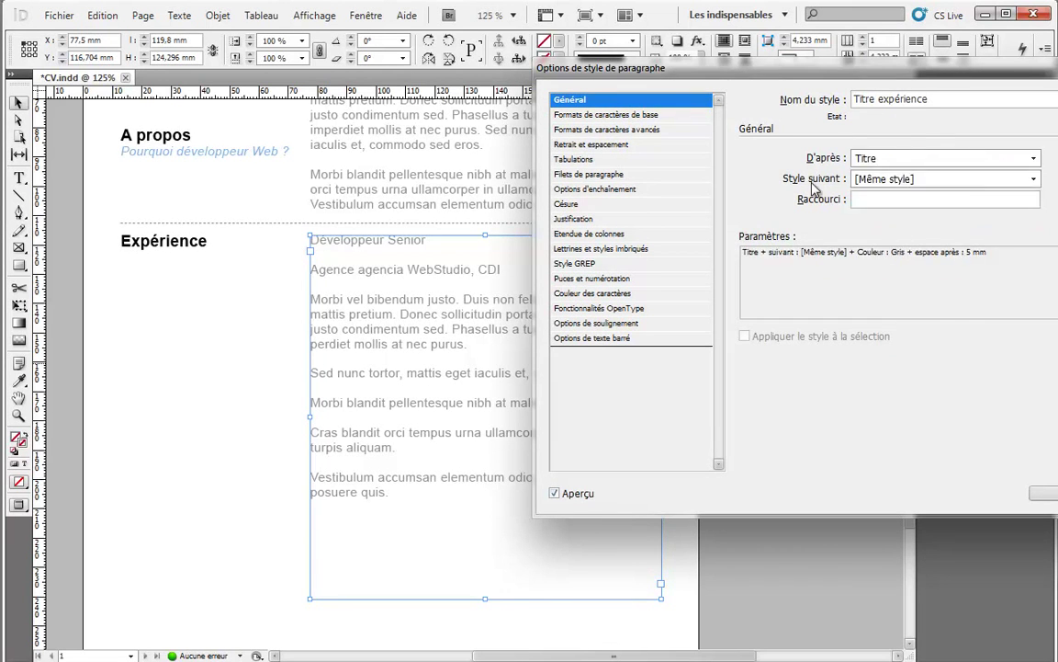
pyautogui.click(882, 208)
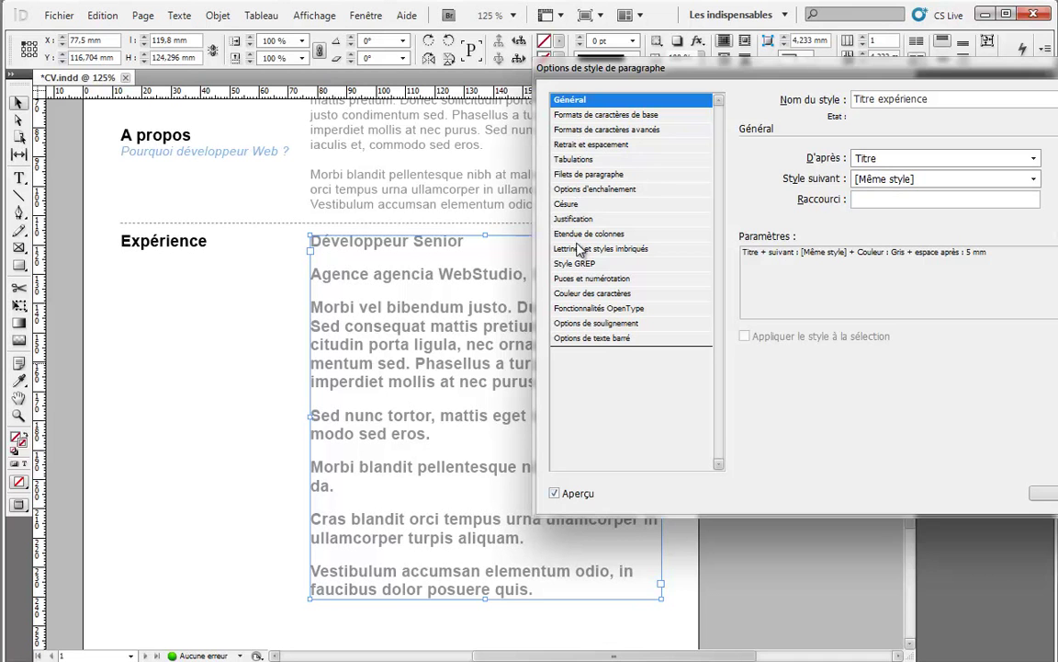
pyautogui.click(585, 294)
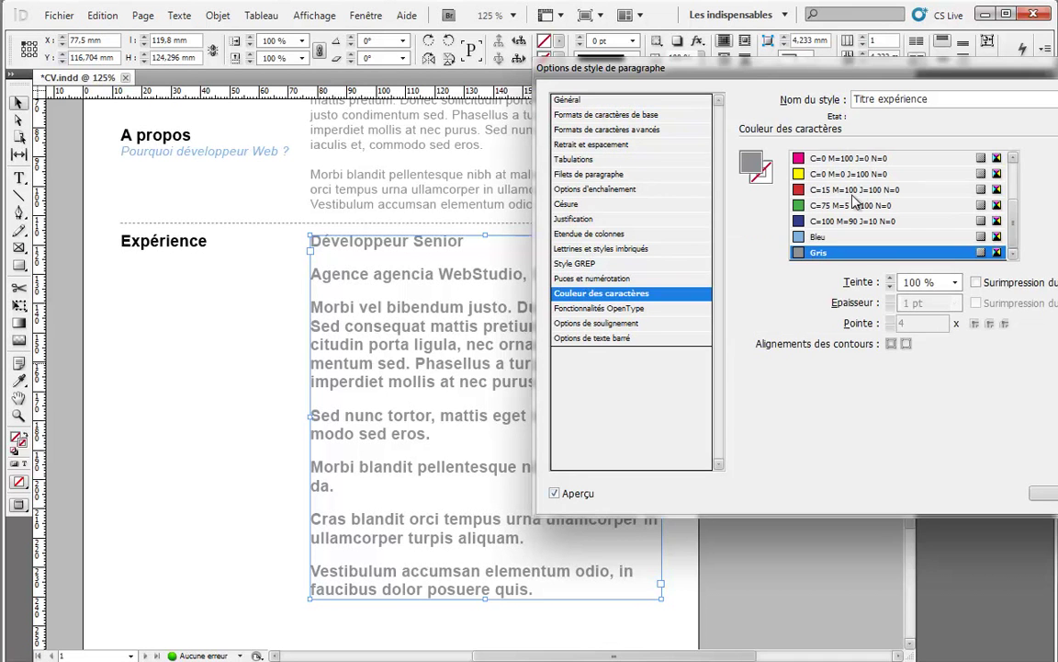
pyautogui.click(827, 239)
pyautogui.press('Return')
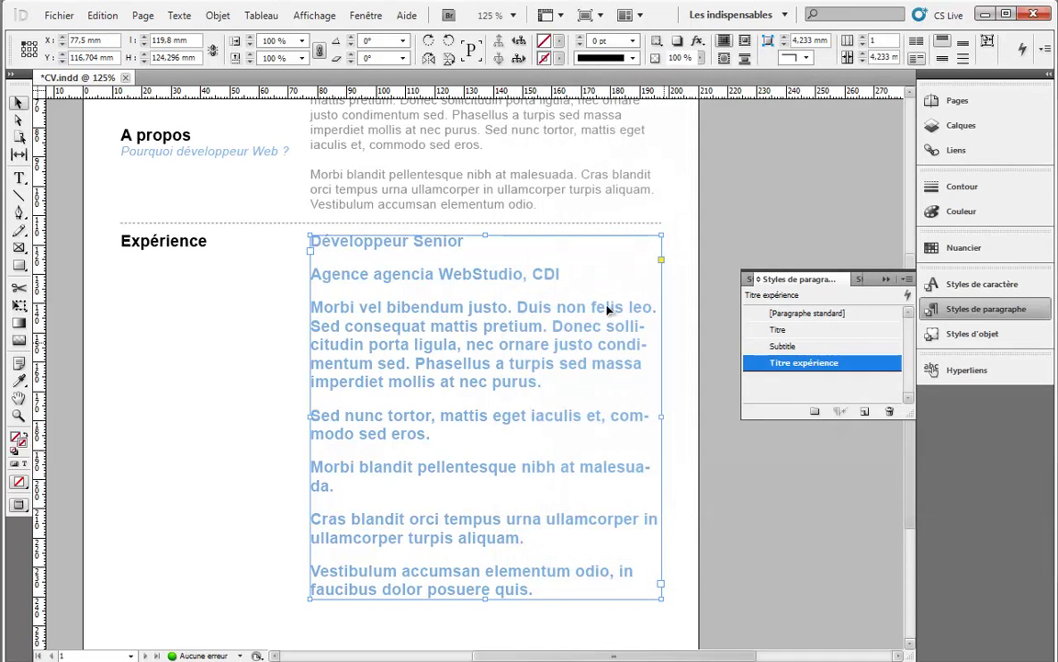
# Step: Reset the experience text to [Paragraphe standard] and apply the Titre expérience style to the "Développeur Senior" line only
pyautogui.click(809, 314)
pyautogui.doubleClick(425, 239)
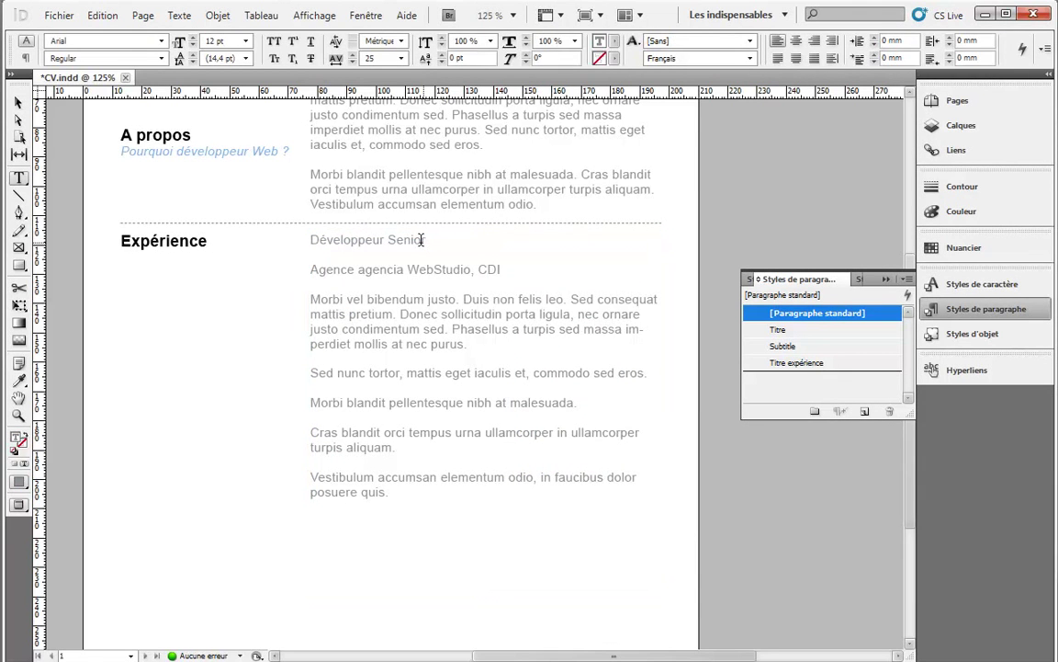
pyautogui.click(314, 269)
pyautogui.press('BackSpace')
pyautogui.press('Return')
pyautogui.click(423, 239)
pyautogui.click(779, 329)
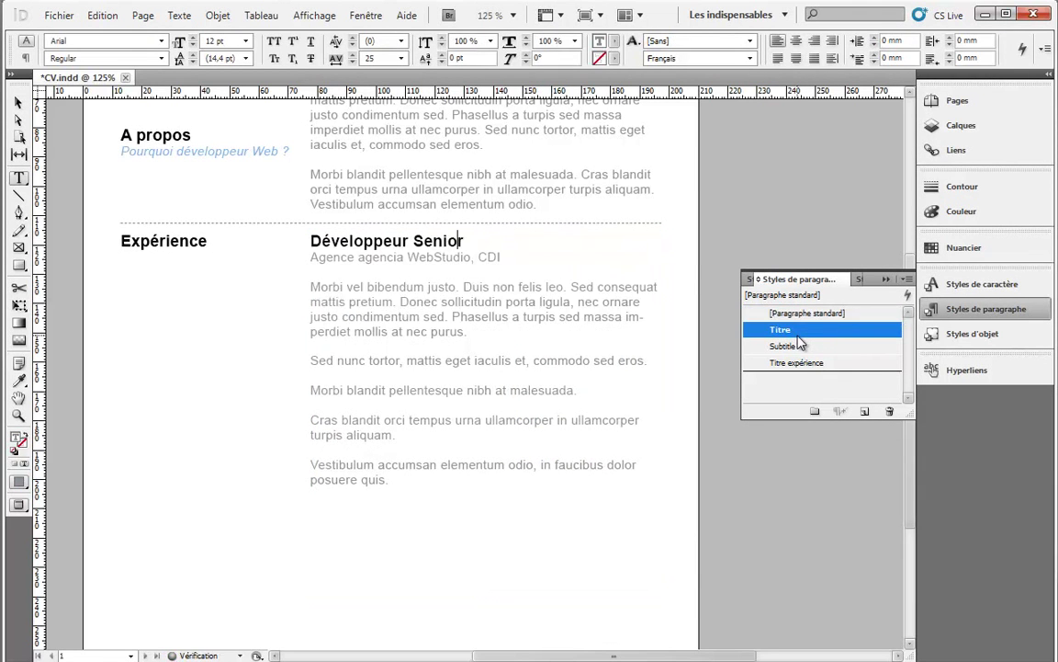
pyautogui.click(804, 362)
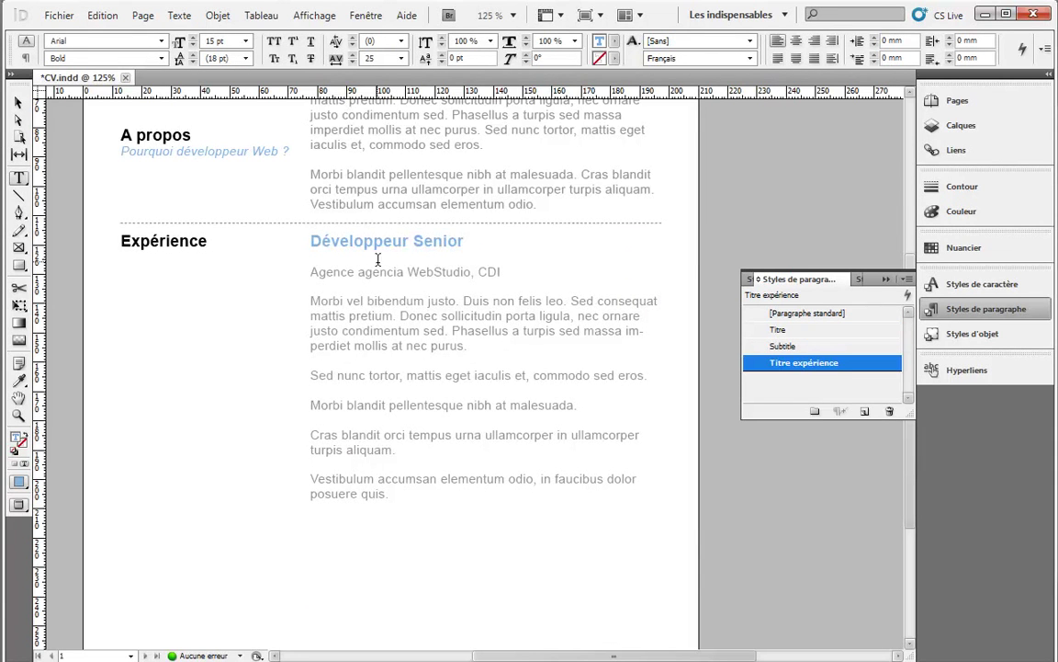
# Step: Try applying the Titre style to the whole experience text frame and undo it
pyautogui.moveTo(499, 276); pyautogui.dragTo(320, 277)
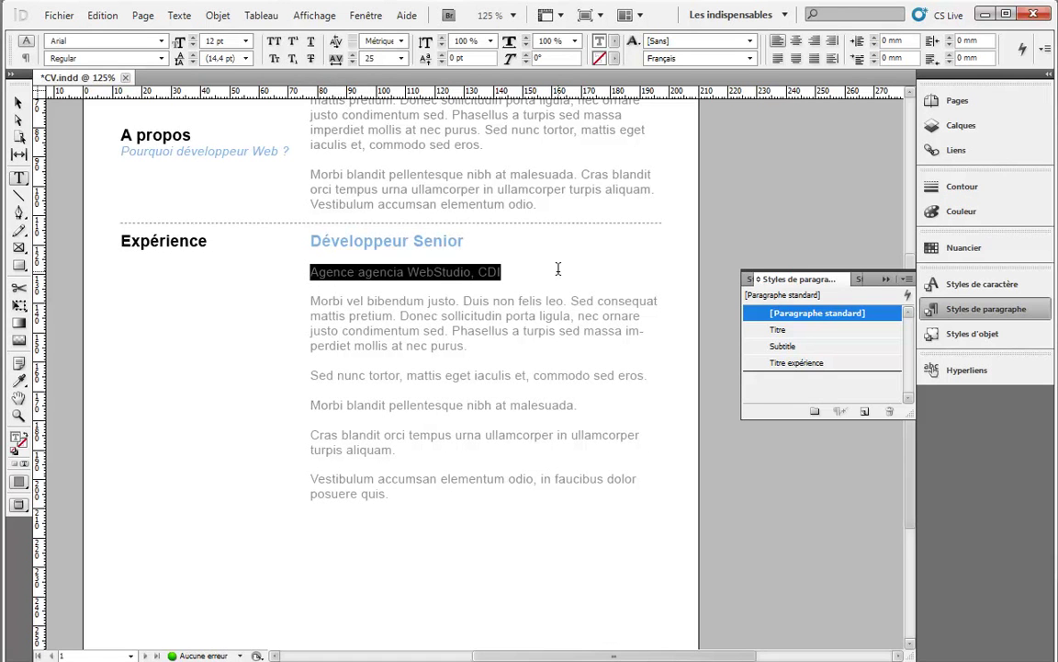
pyautogui.click(17, 102)
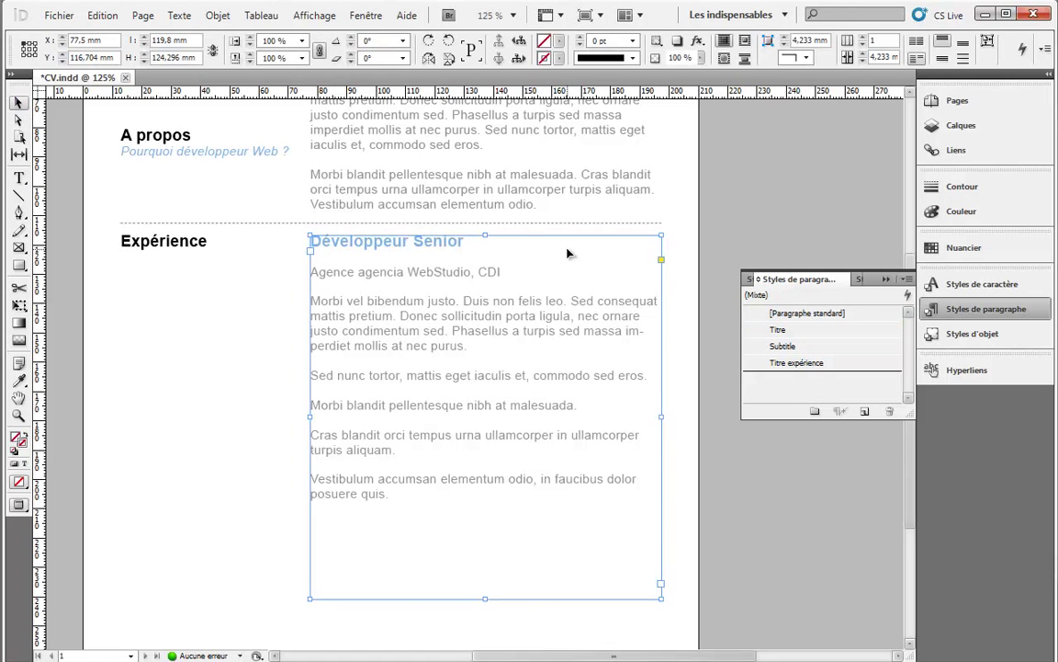
pyautogui.click(801, 332)
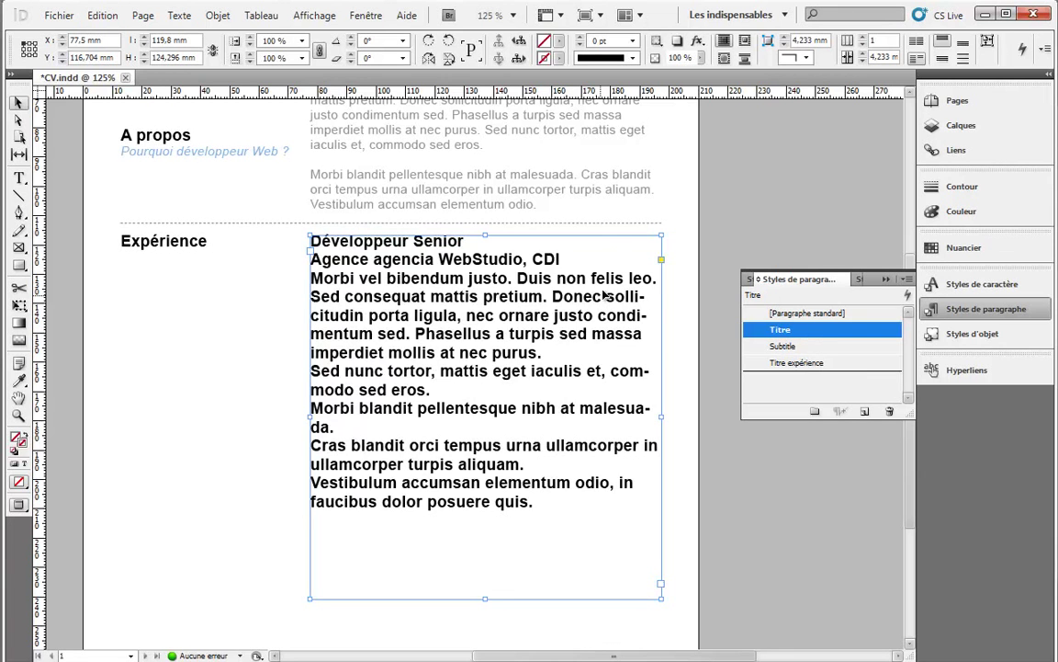
pyautogui.hotkey('ctrl', 'z')
# Step: Apply the Subtitle style to the "Agence agencia WebStudio, CDI" line and create a paragraph style named "Expérience" based on it
pyautogui.doubleClick(510, 271)
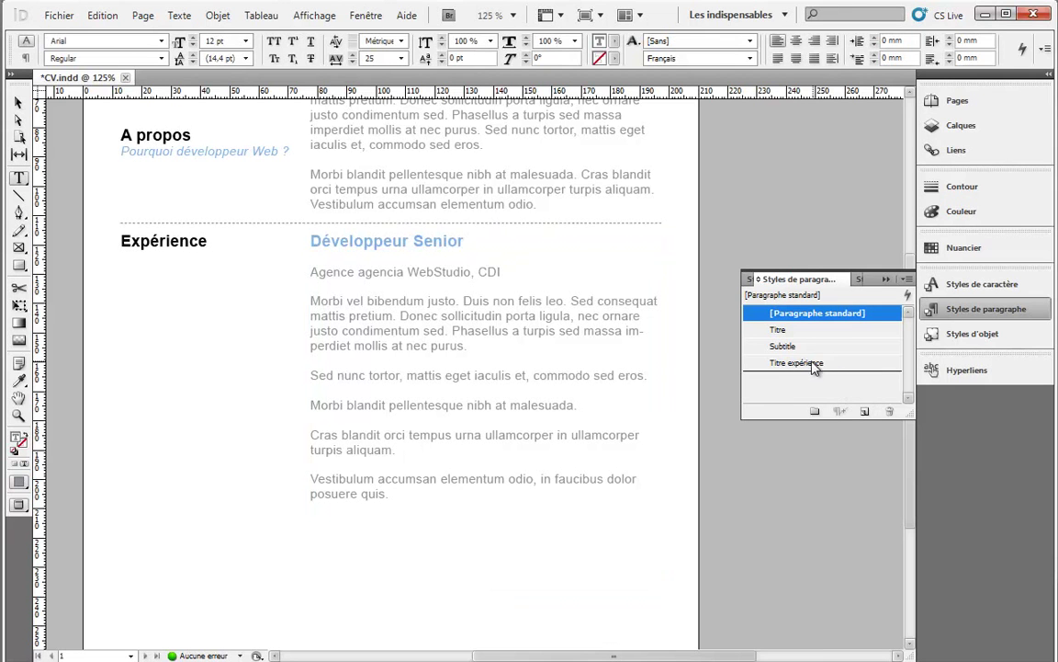
pyautogui.click(782, 347)
pyautogui.click(864, 411)
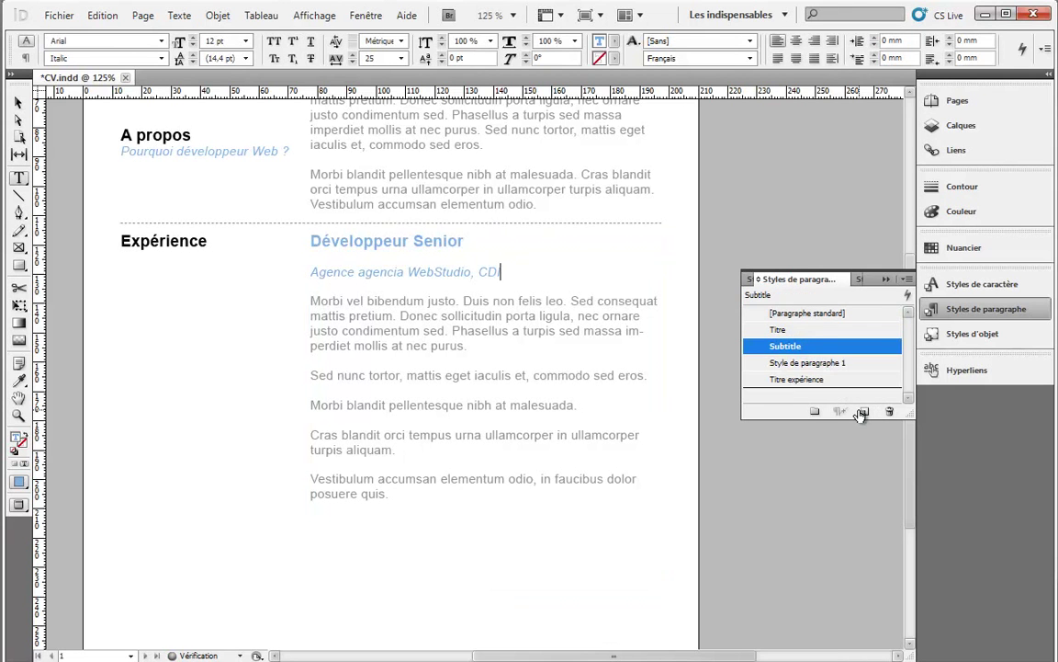
pyautogui.click(798, 363)
pyautogui.doubleClick(798, 363)
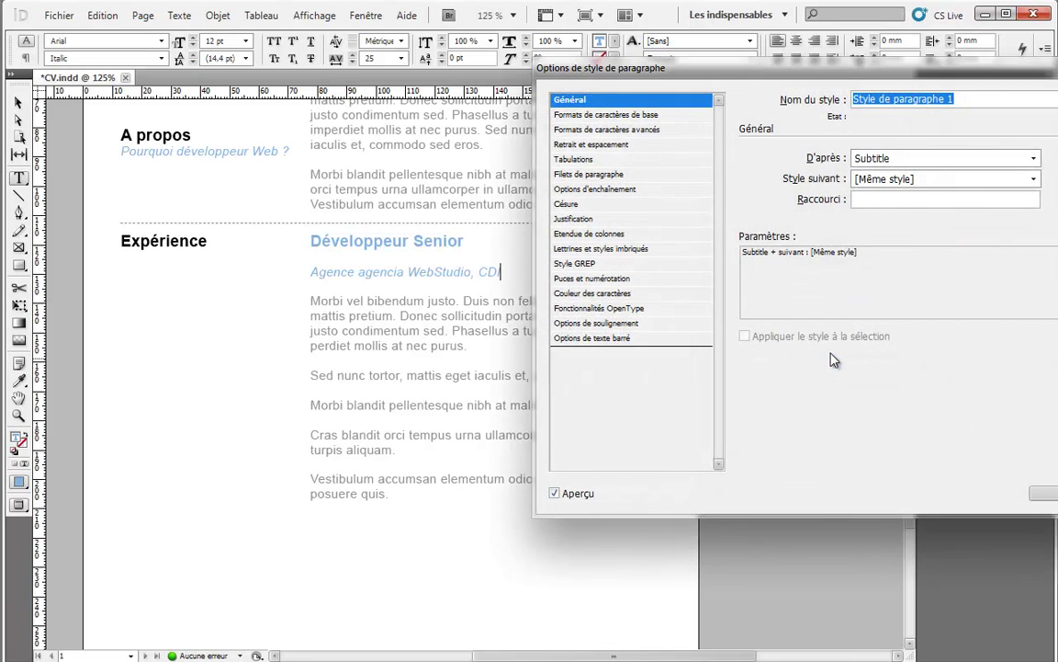
pyautogui.write('Expér')
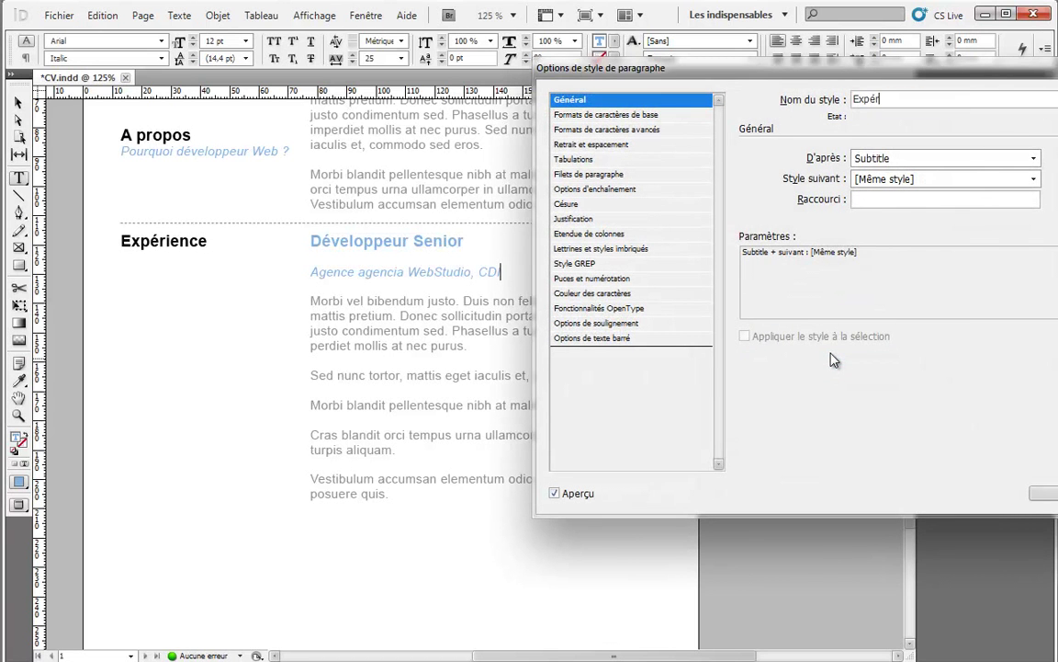
pyautogui.write('ience')
pyautogui.press('Return')
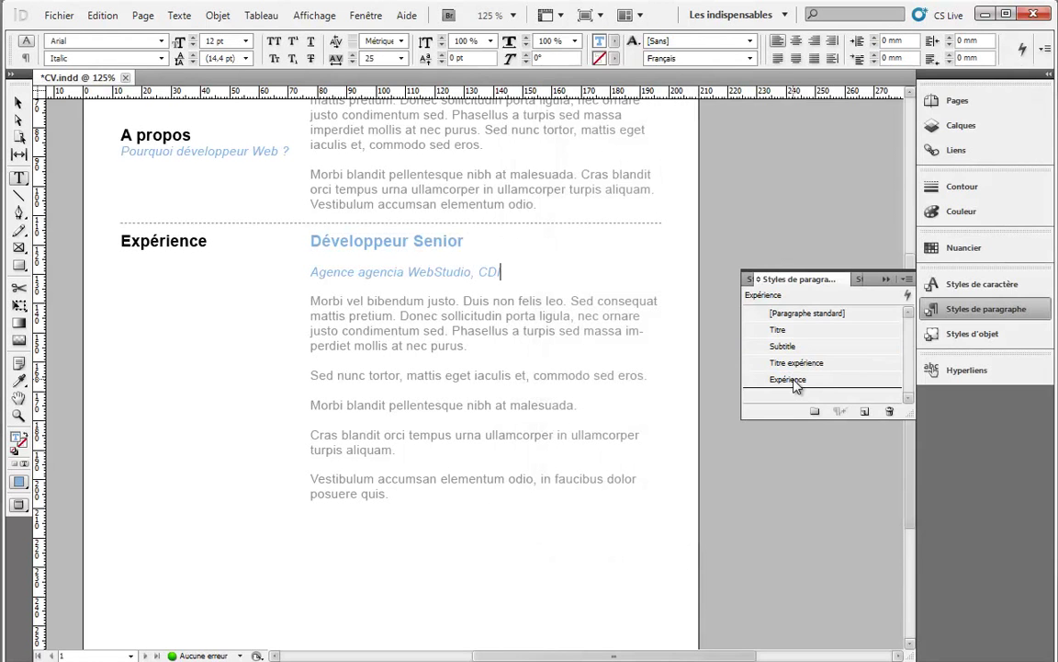
# Step: Set the character colour of the Expérience paragraph style to [Noir]
pyautogui.doubleClick(755, 380)
pyautogui.click(614, 116)
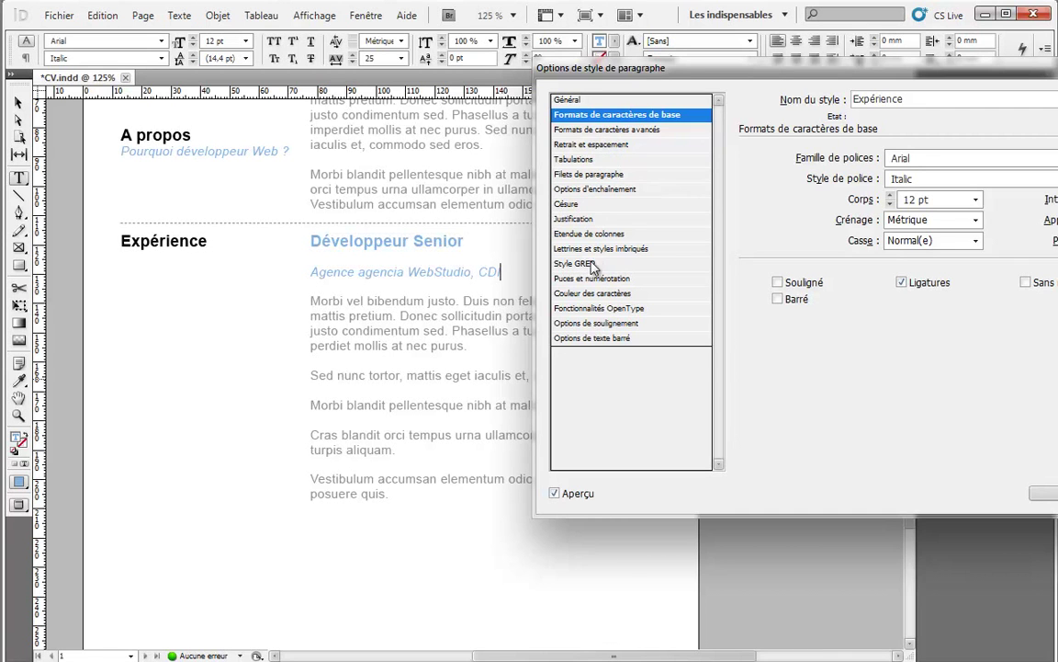
pyautogui.click(593, 294)
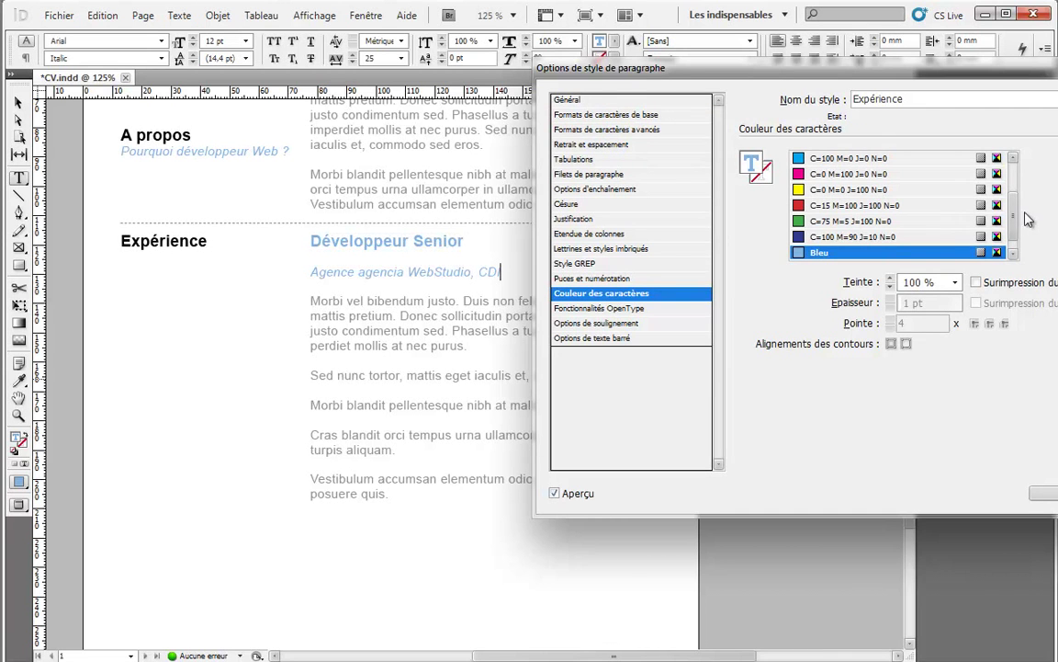
pyautogui.scroll(-1, 1016, 215)
pyautogui.click(827, 252)
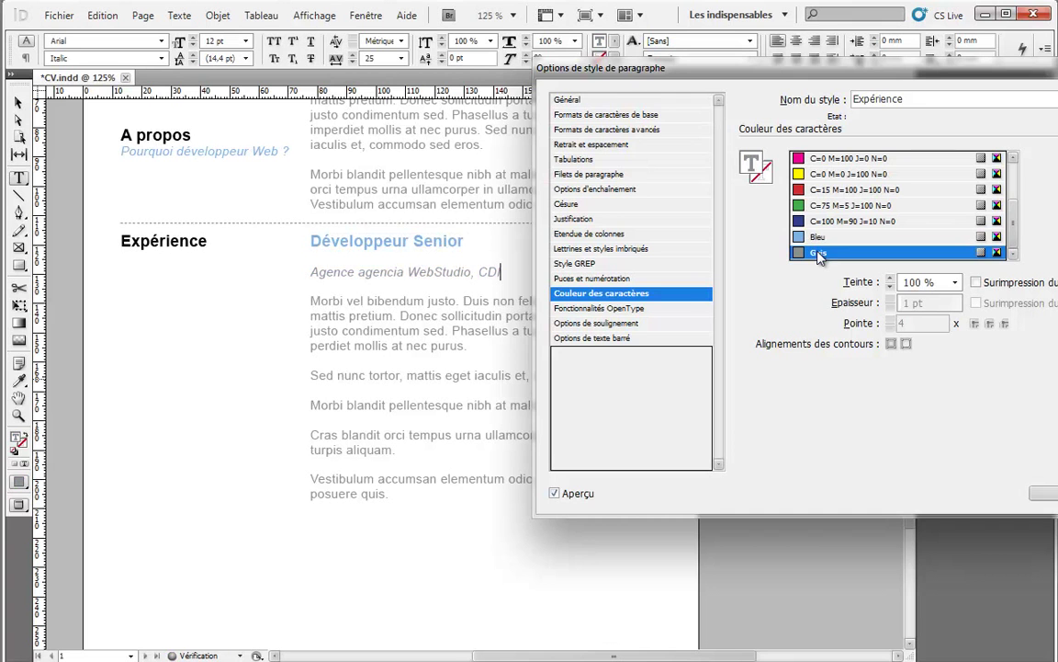
pyautogui.scroll(5, 868, 217)
pyautogui.click(817, 206)
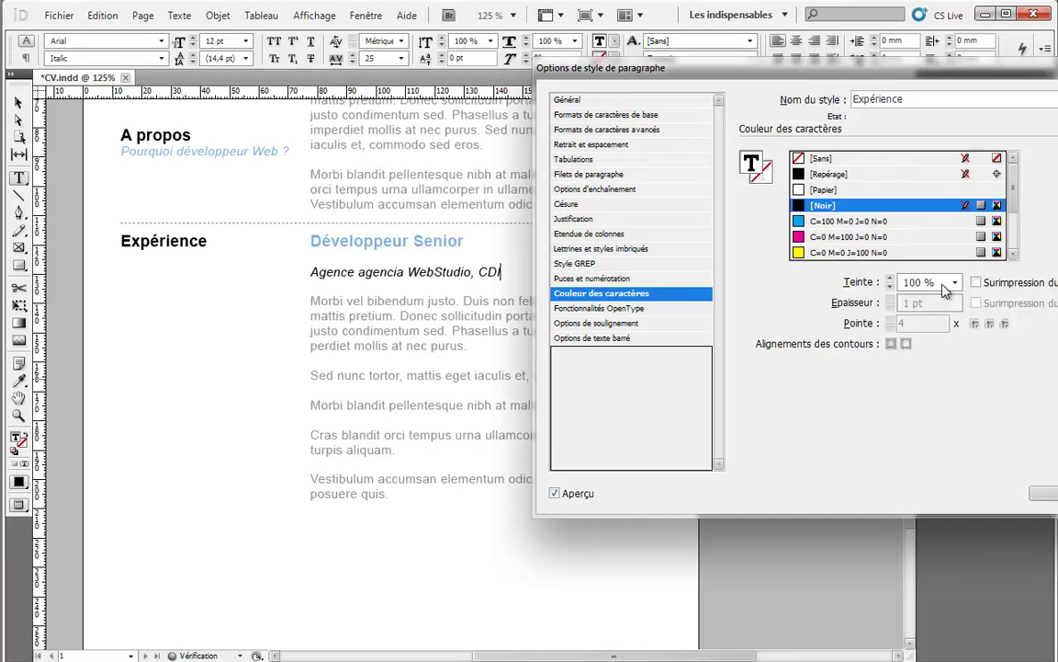
pyautogui.press('Return')
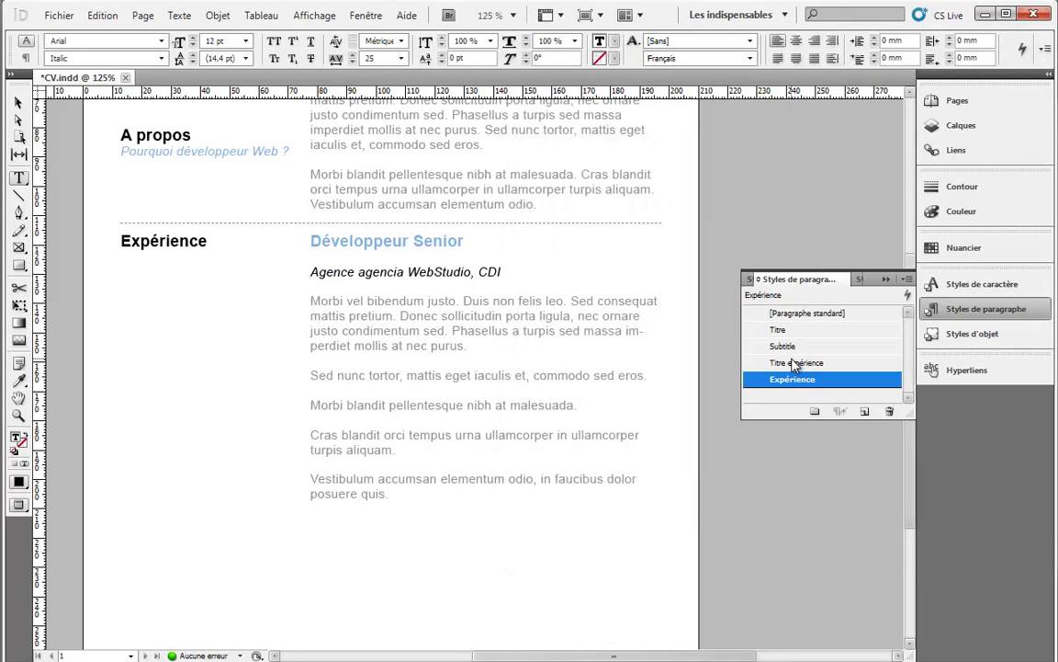
pyautogui.doubleClick(793, 363)
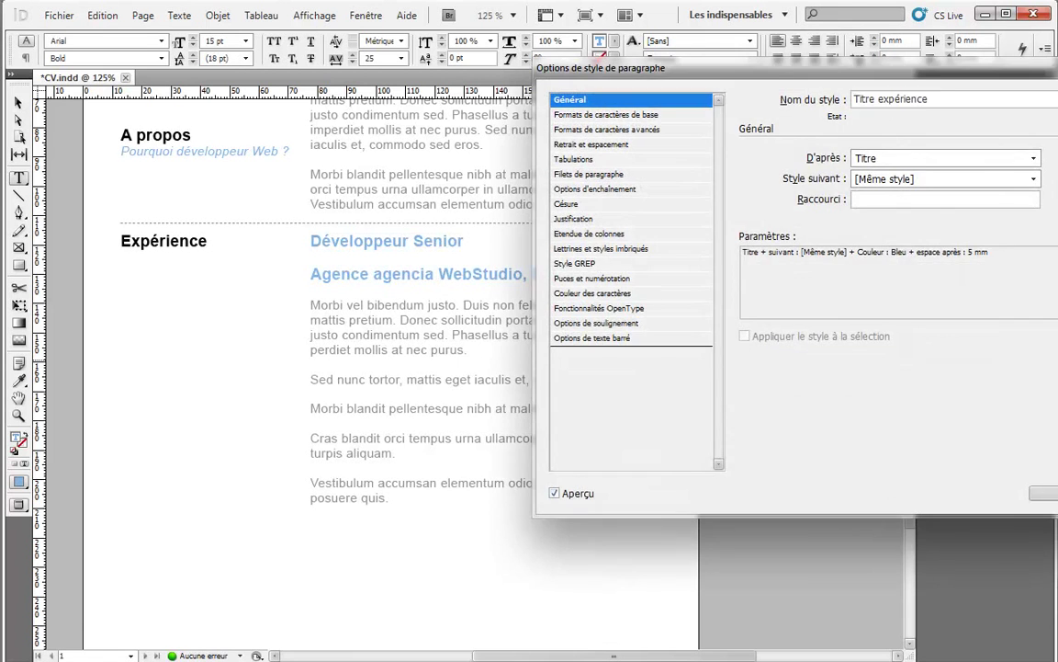
pyautogui.press('Escape')
pyautogui.click(792, 379)
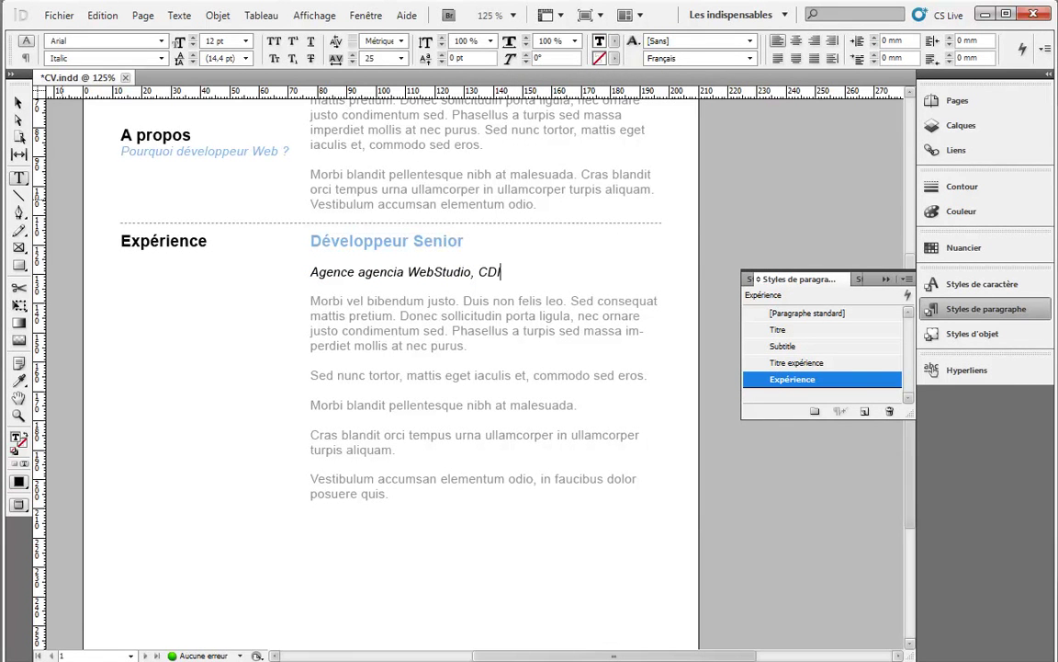
# Step: Deselect the text and remove the space after the paragraph in the Titre expérience style
pyautogui.press('Escape')
pyautogui.click(154, 361)
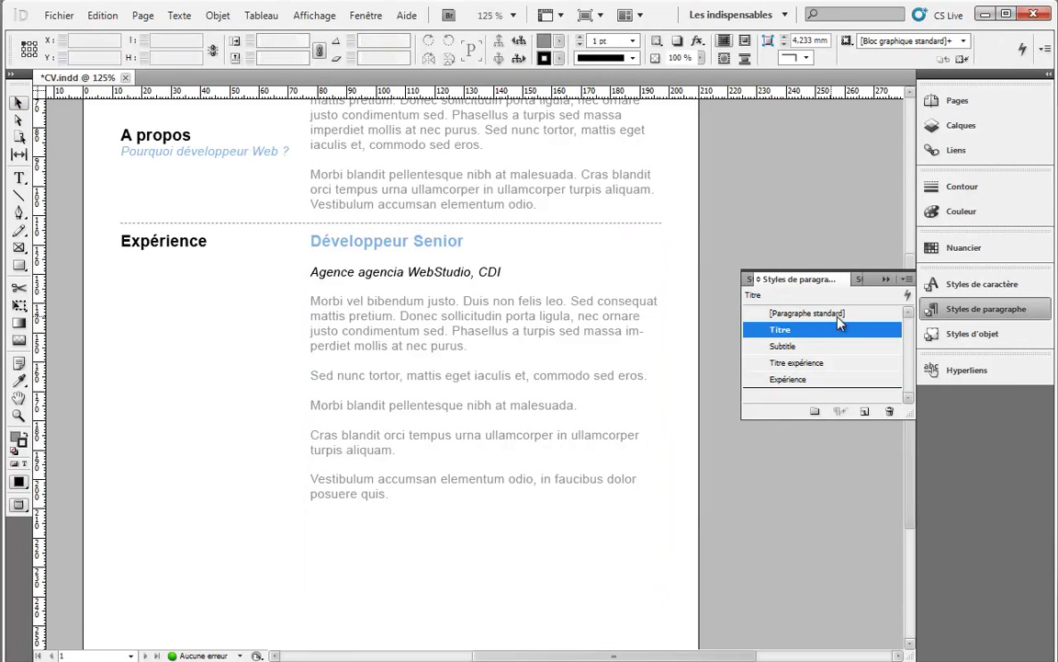
pyautogui.doubleClick(796, 362)
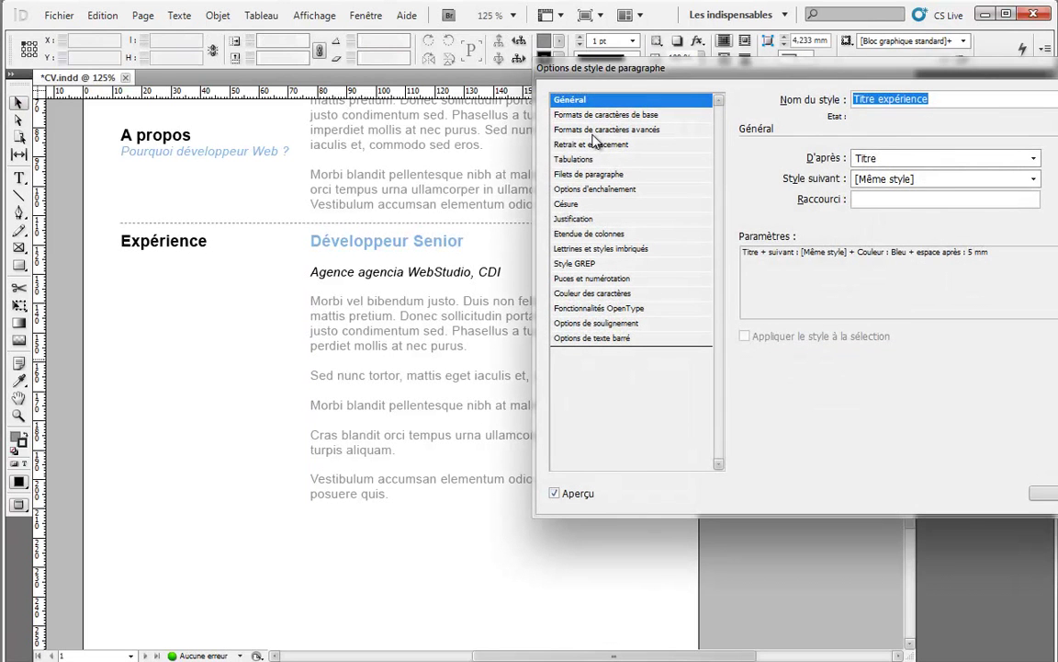
pyautogui.click(599, 145)
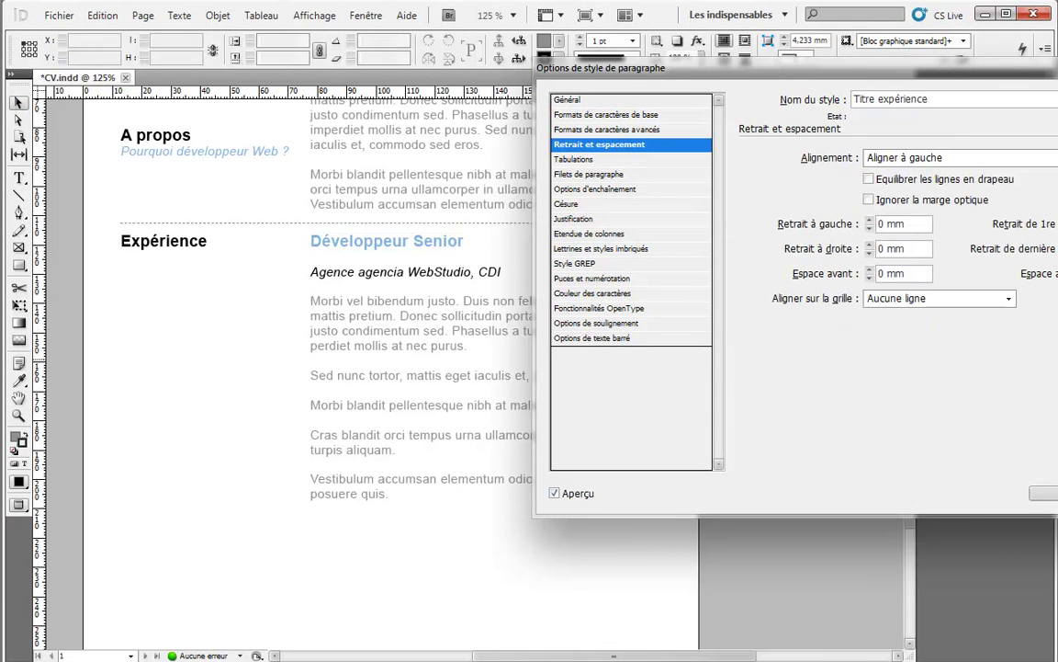
pyautogui.press('Return')
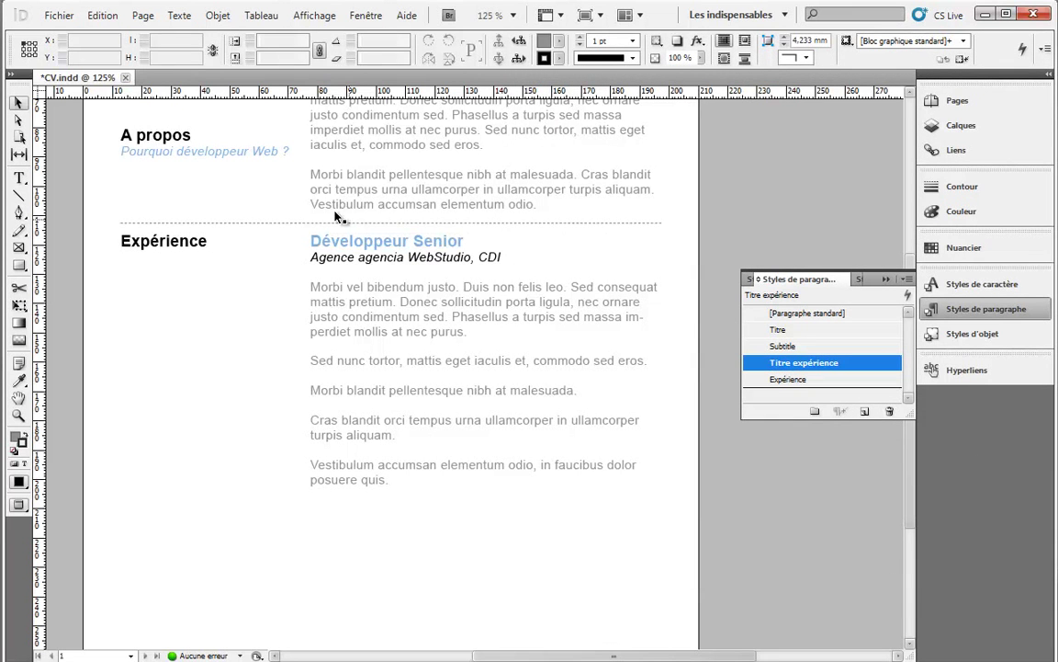
# Step: Reduce the space after the paragraph in the Expérience style's indent and spacing settings
pyautogui.doubleClick(814, 385)
pyautogui.click(587, 146)
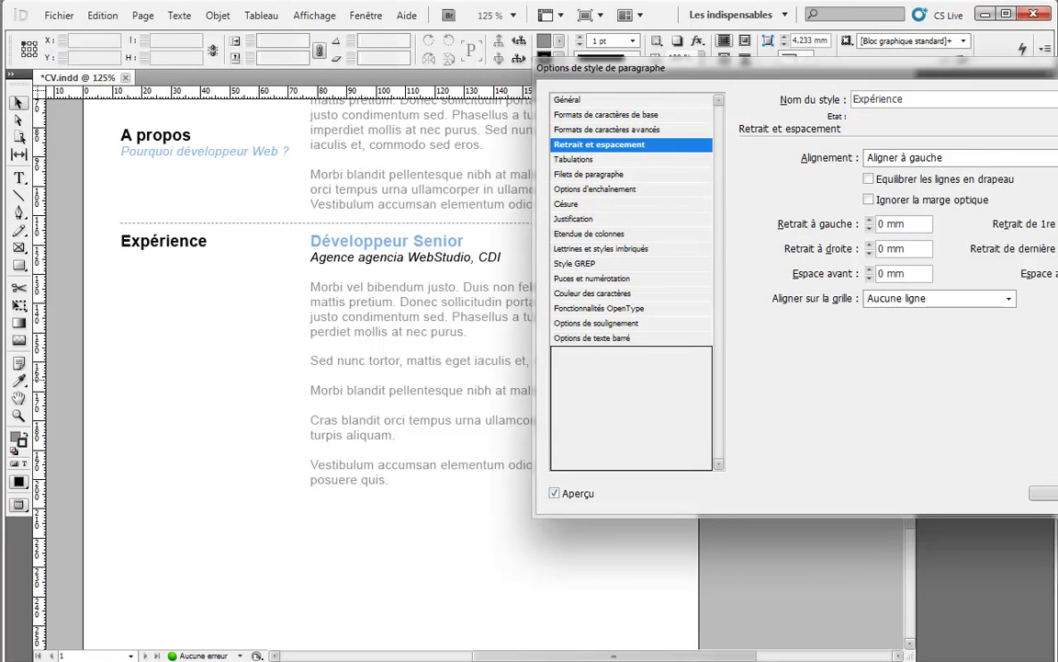
pyautogui.press('Return')
# Step: Create a paragraph style named "Liste" from the four paragraphs after the job description under "Développeur Senior"
pyautogui.doubleClick(425, 376)
pyautogui.moveTo(391, 521); pyautogui.dragTo(296, 397)
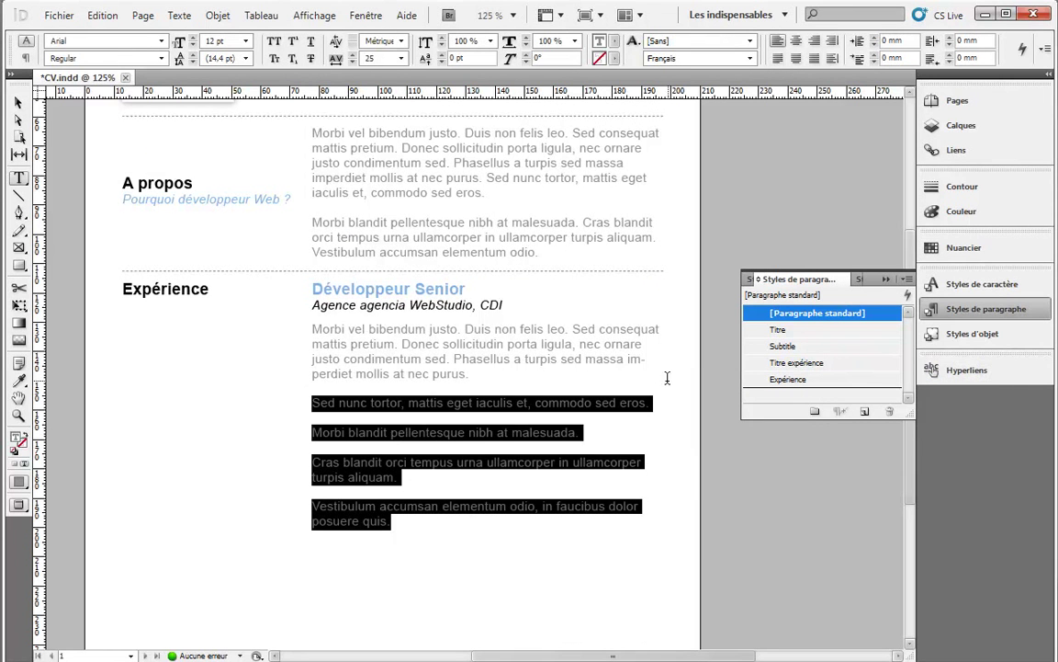
pyautogui.click(434, 447)
pyautogui.keyDown('shift'); pyautogui.click(411, 527); pyautogui.keyUp('shift')
pyautogui.click(865, 412)
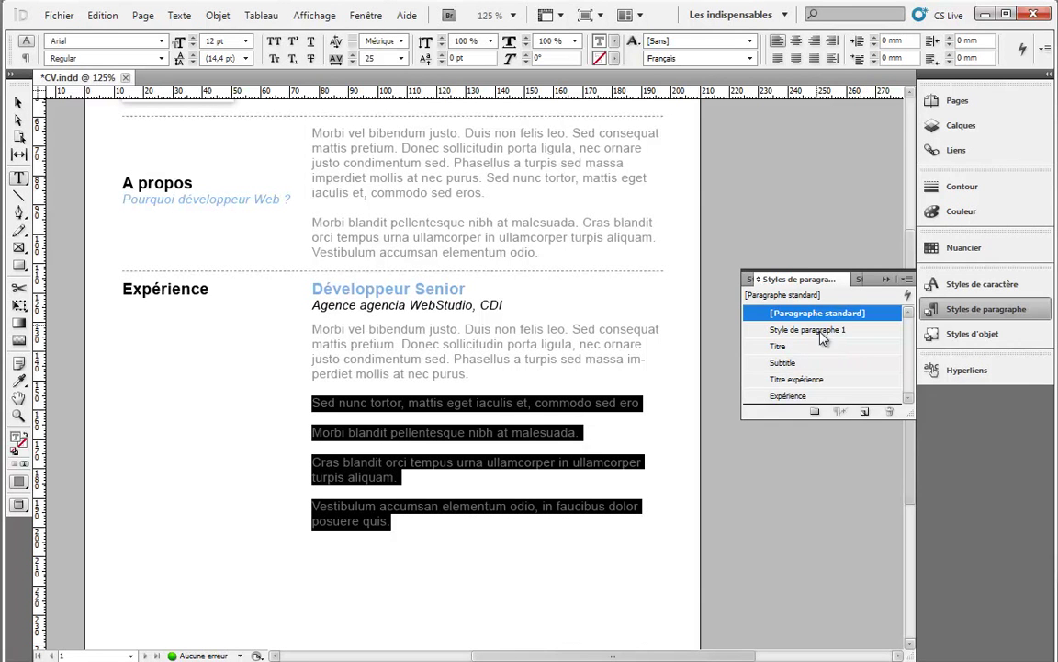
pyautogui.doubleClick(763, 331)
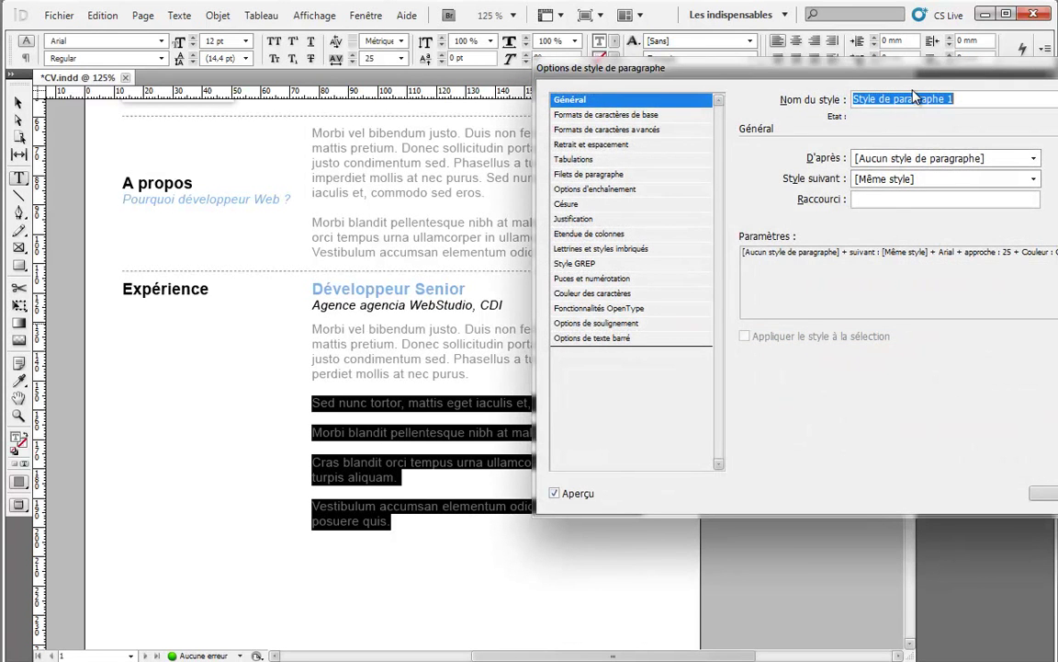
pyautogui.write('Liste')
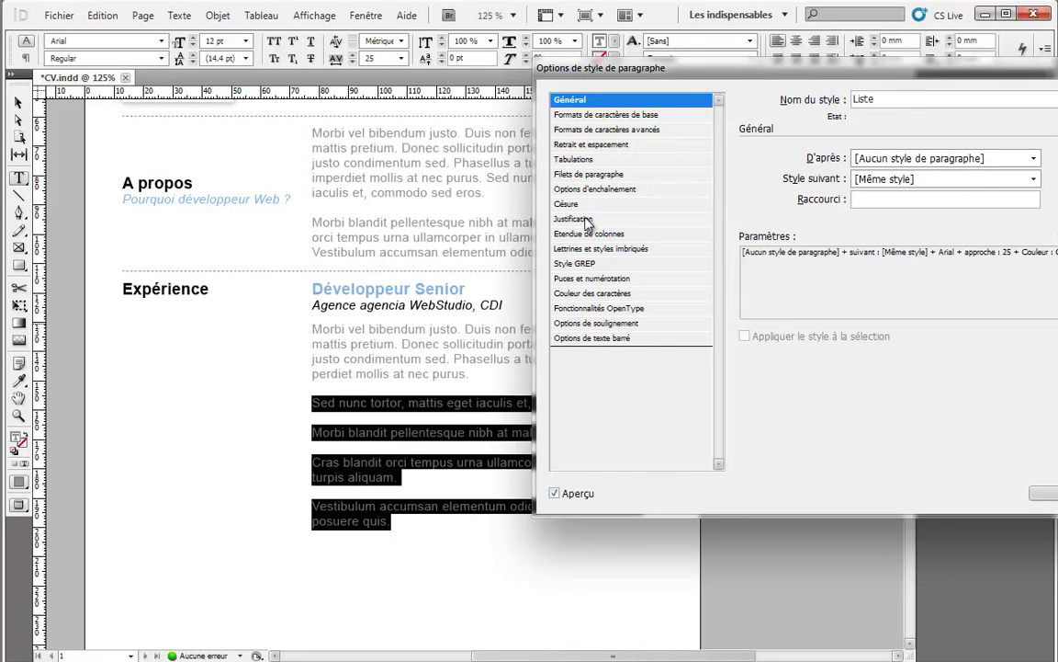
# Step: Set the list type of the Liste paragraph style to Puces
pyautogui.click(587, 278)
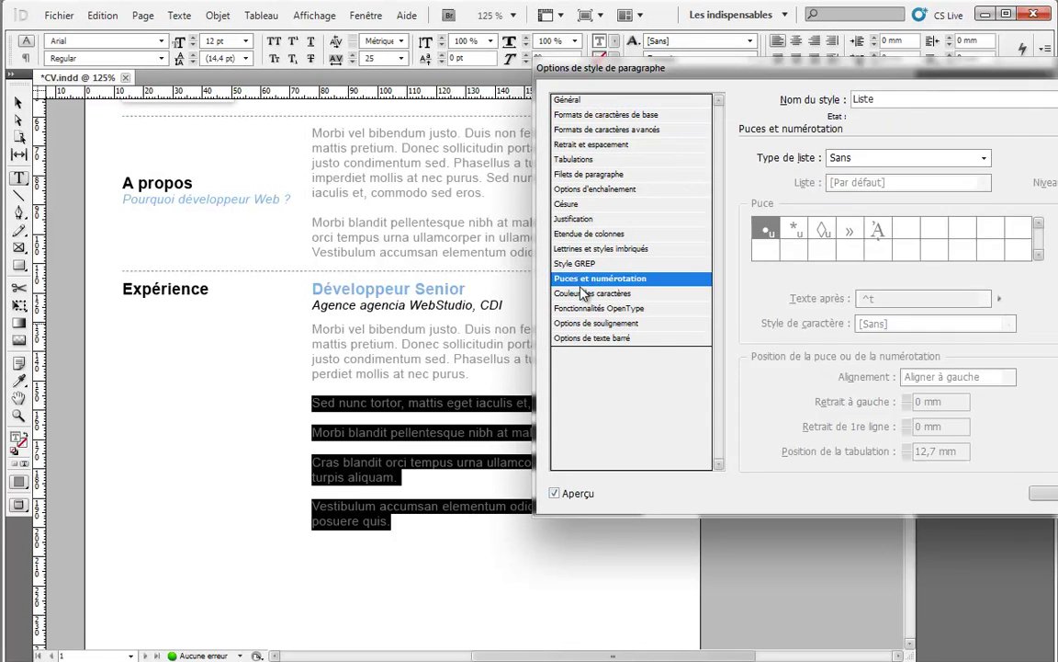
pyautogui.click(890, 158)
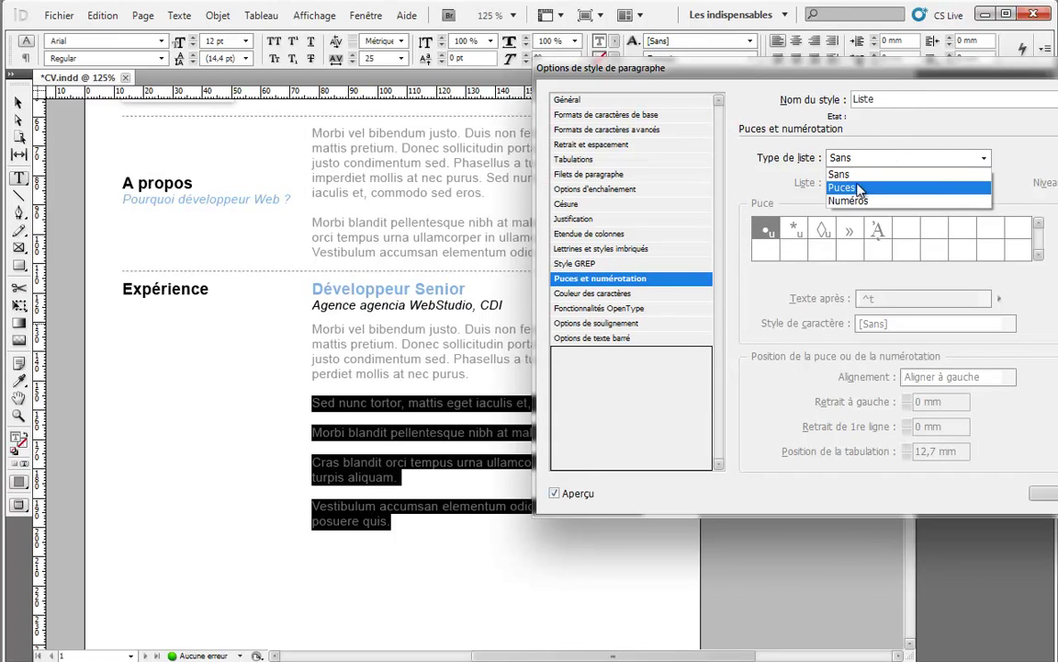
pyautogui.click(868, 188)
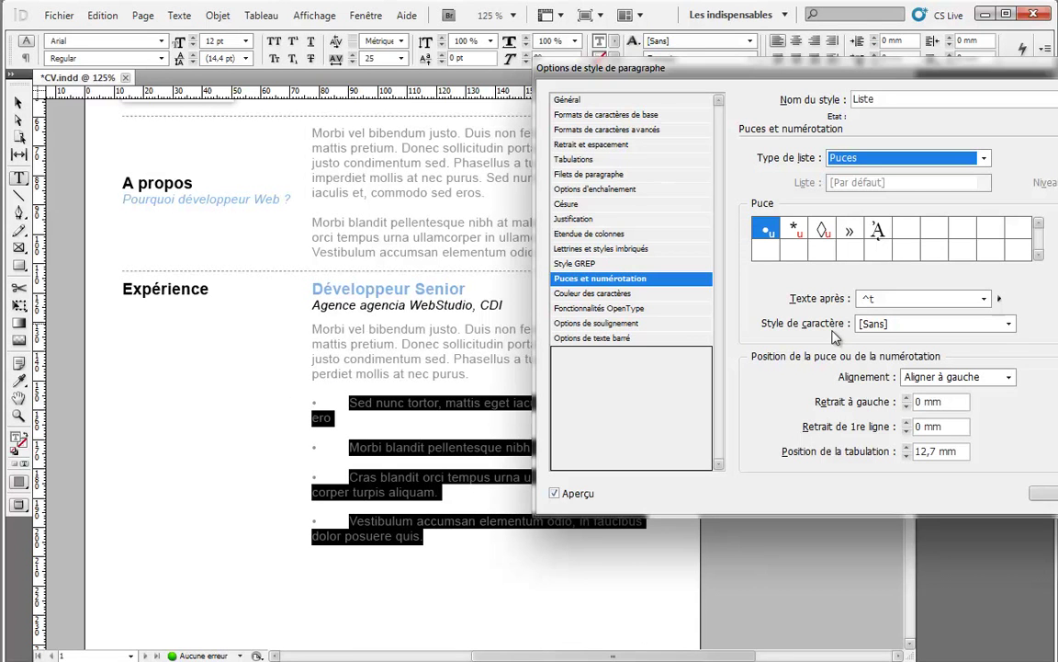
# Step: Give the Liste style a left indent of about 7 mm and a left-aligned tab stop at about 9.9 mm
pyautogui.click(577, 160)
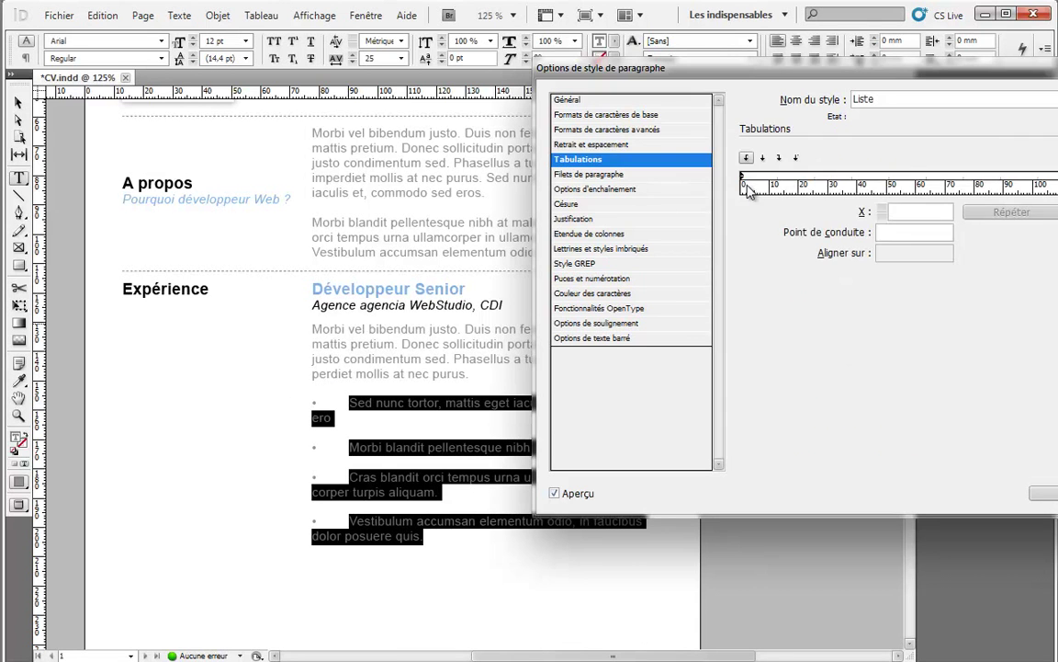
pyautogui.moveTo(749, 182)
pyautogui.mouseDown()
pyautogui.moveTo(786, 182)
pyautogui.moveTo(746, 181)
pyautogui.moveTo(775, 182)
pyautogui.mouseUp()
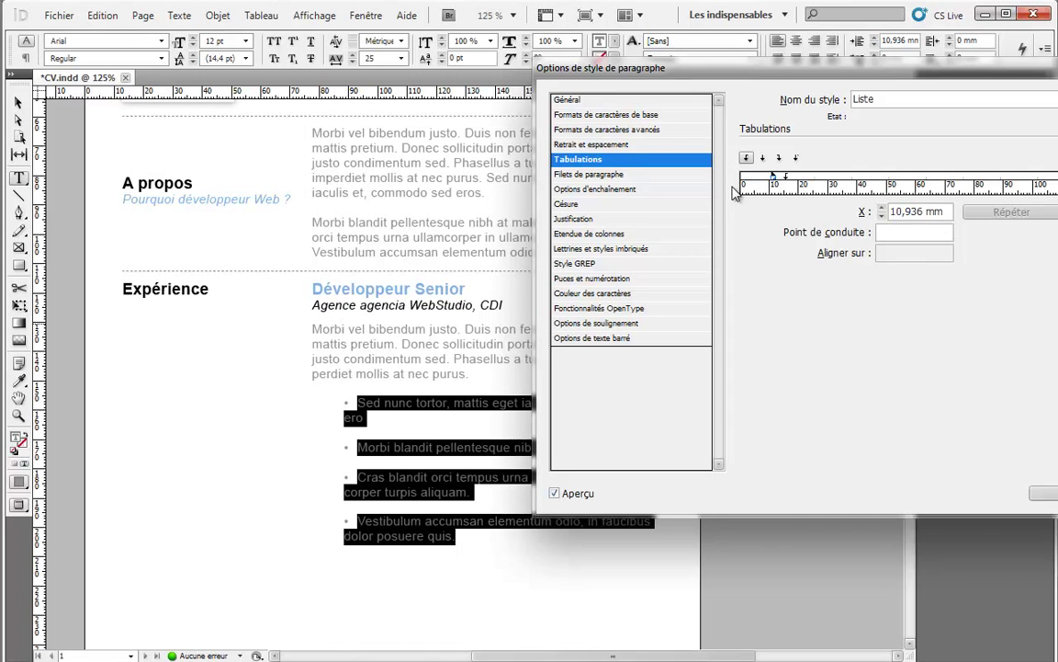
pyautogui.moveTo(774, 182); pyautogui.dragTo(770, 182)
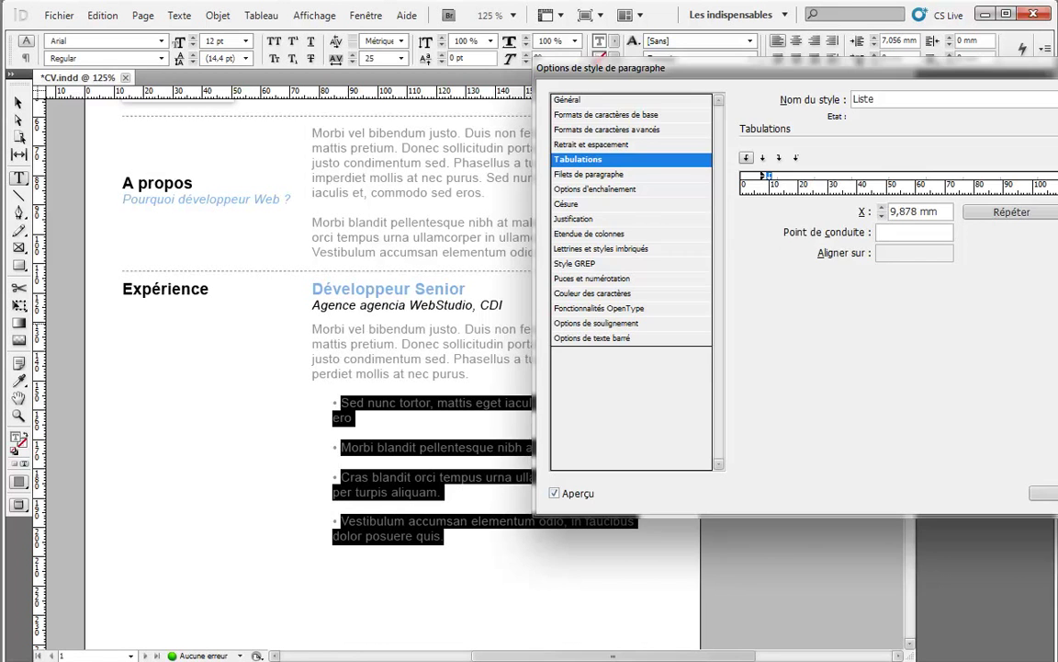
pyautogui.press('Return')
# Step: Shorten the bullet items under "Développeur Senior" so that each one fits on a single line
pyautogui.click(19, 102)
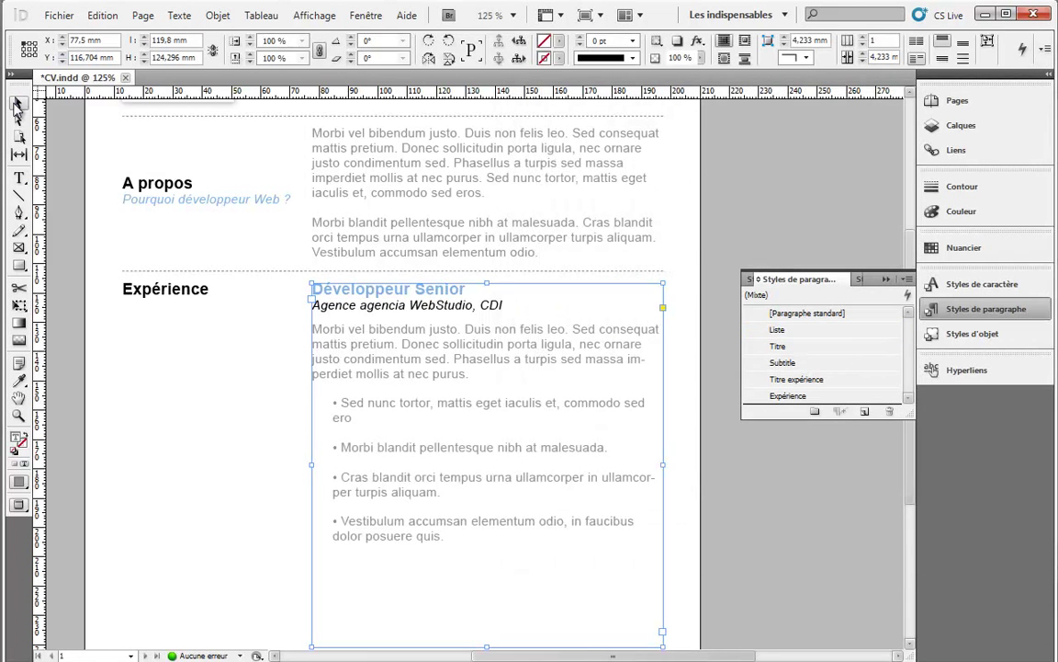
pyautogui.doubleClick(360, 481)
pyautogui.press('Escape')
pyautogui.doubleClick(778, 329)
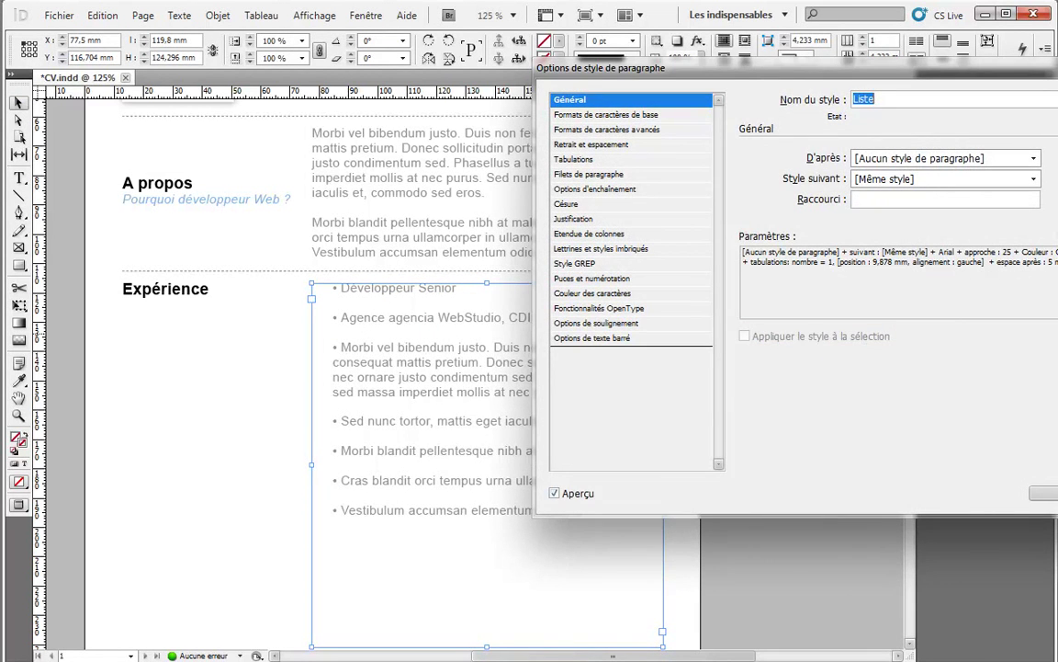
pyautogui.press('Escape')
pyautogui.click(177, 449)
pyautogui.click(367, 377)
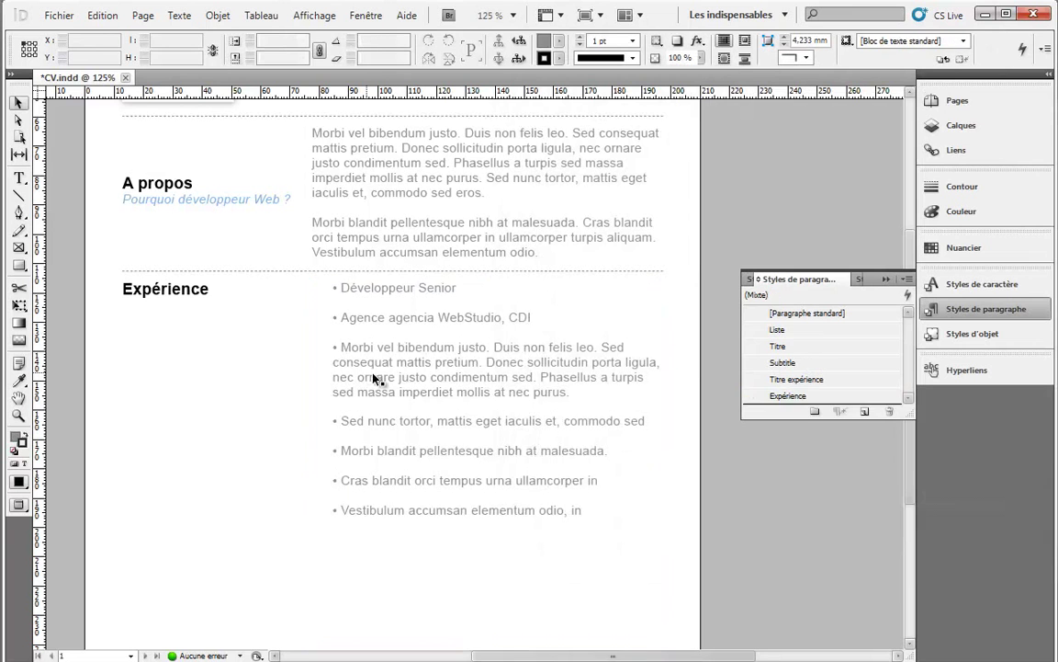
pyautogui.hotkey('ctrl', 'z')
# Step: Reduce the space after the paragraph in the Liste style with nothing selected
pyautogui.click(695, 324)
pyautogui.doubleClick(778, 329)
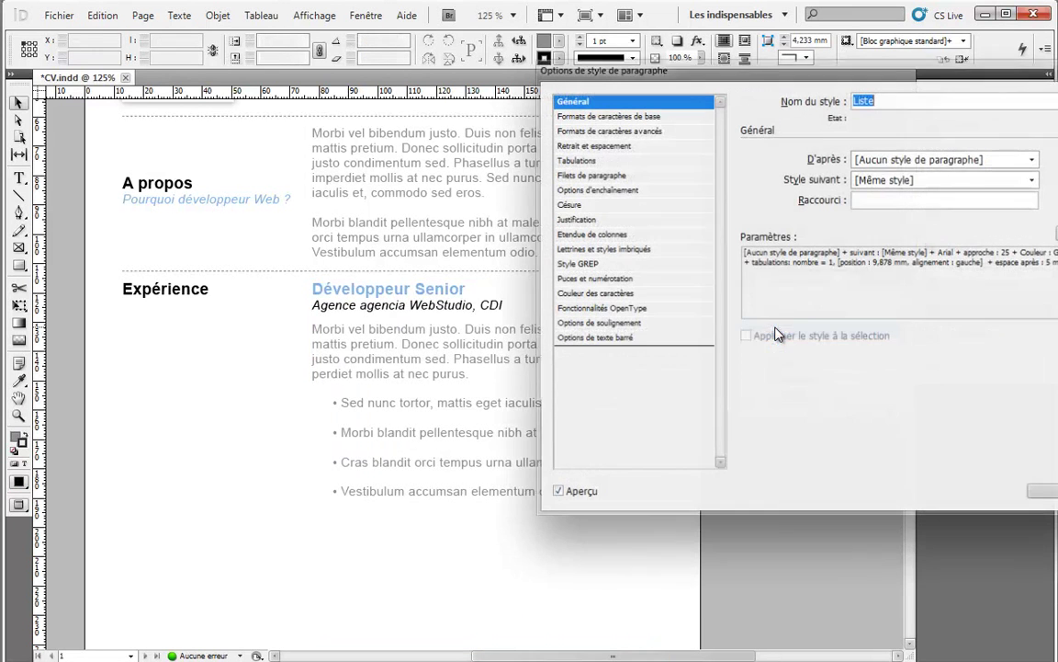
pyautogui.click(582, 145)
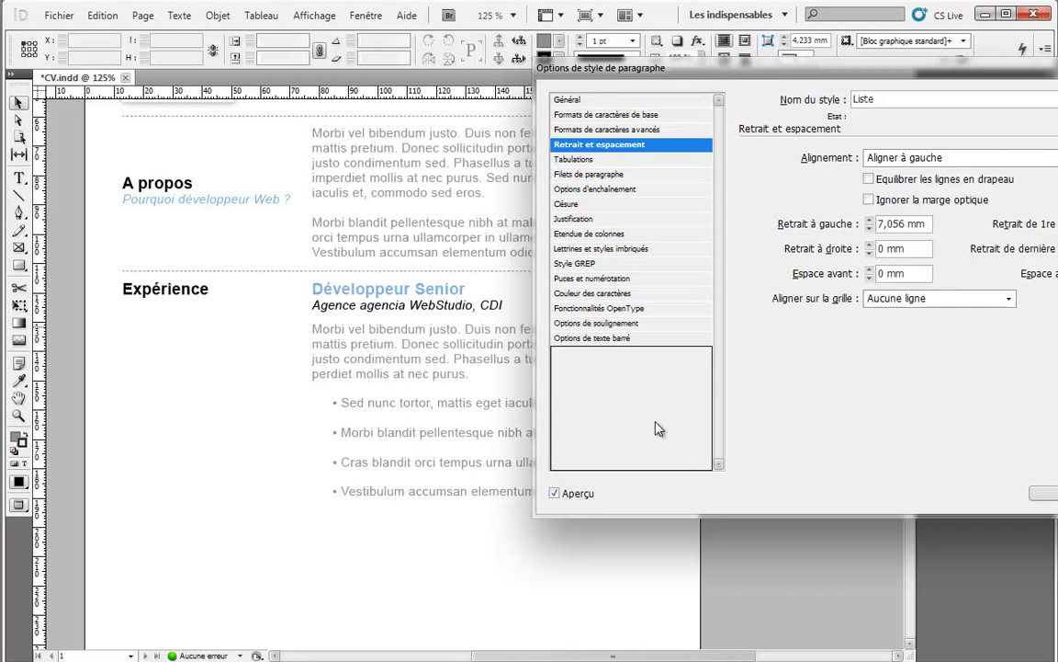
pyautogui.press('Tab')
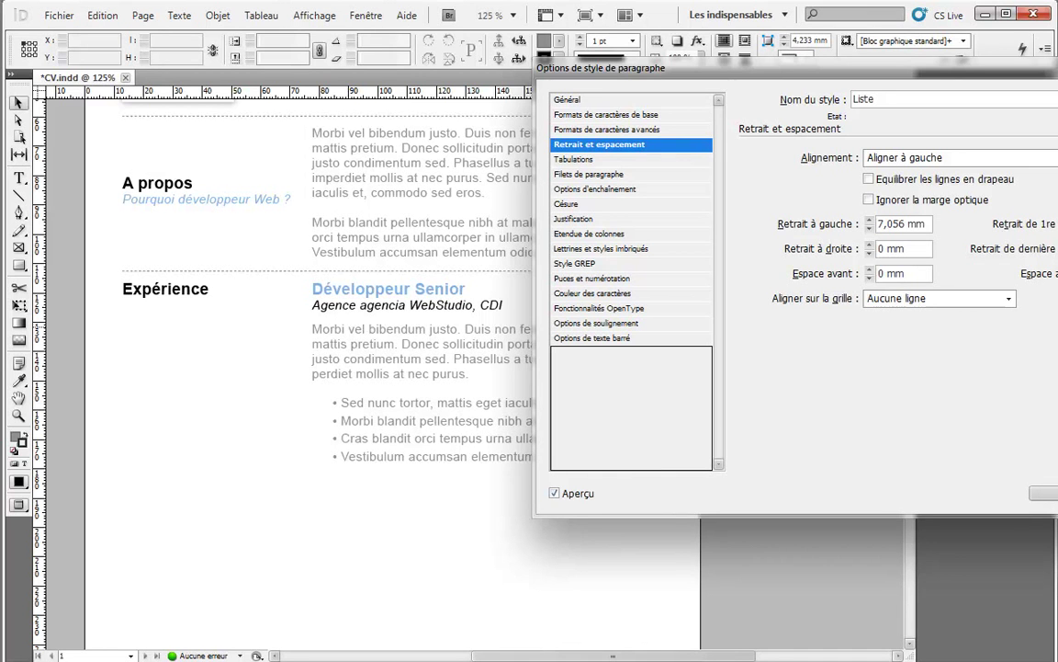
pyautogui.press('Return')
# Step: Shorten the "Développeur Senior" text frame to about 61 mm high and duplicate it directly below the original
pyautogui.click(612, 401)
pyautogui.scroll(-3, 602, 276)
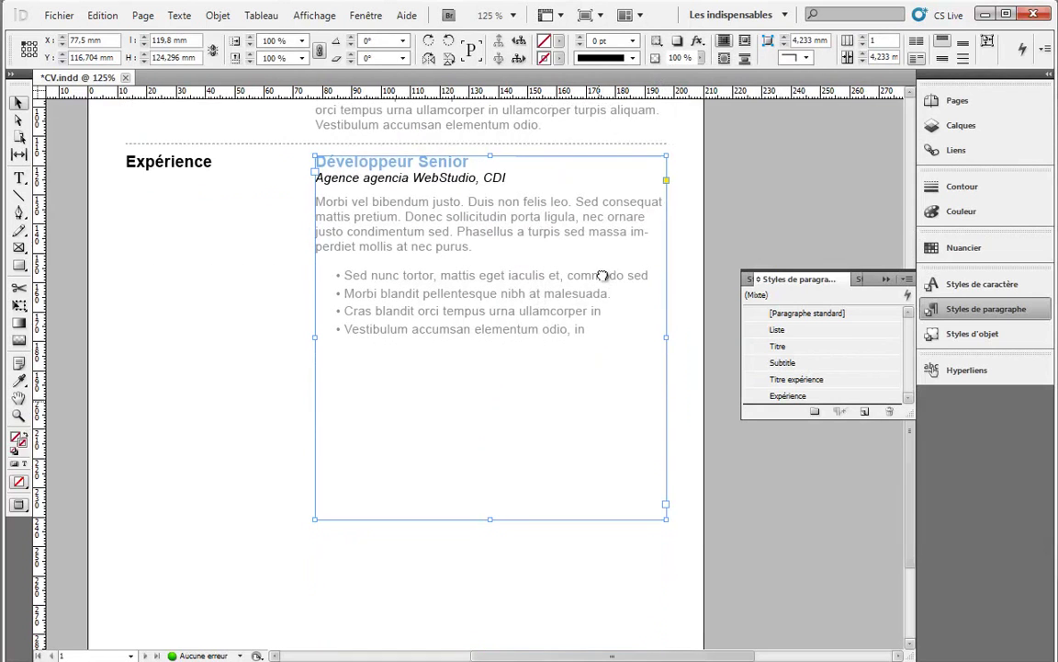
pyautogui.moveTo(492, 517); pyautogui.dragTo(442, 335)
pyautogui.moveTo(428, 214); pyautogui.dragTo(409, 398)
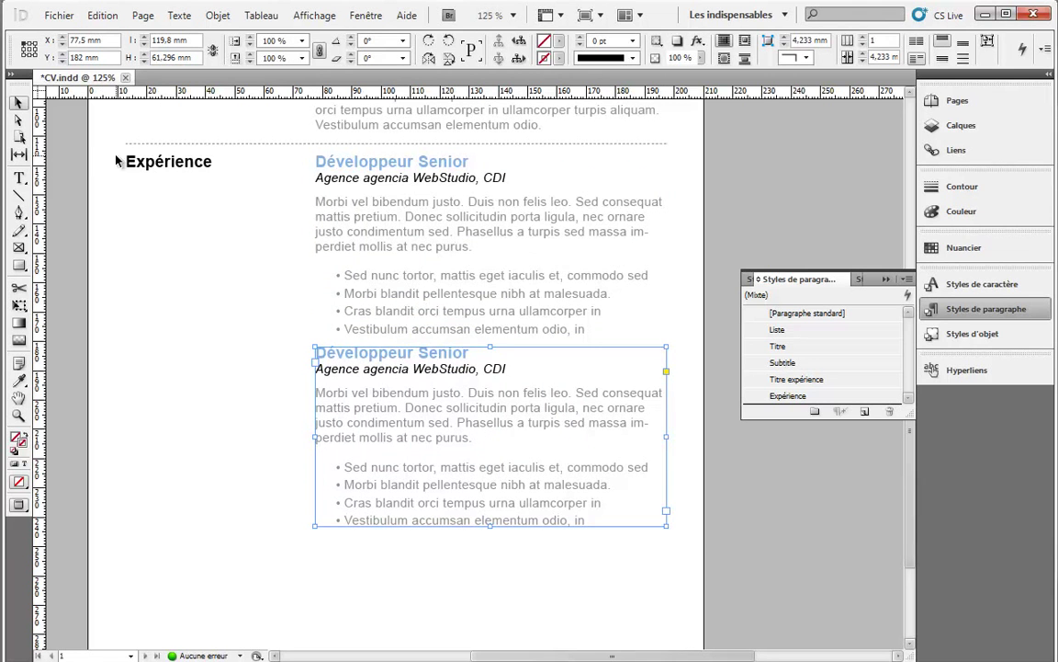
# Step: Move the "Expérience" heading and both job frames down to about Y 128.3 mm, widening the gap below the dashed separator
pyautogui.moveTo(109, 123); pyautogui.dragTo(669, 517)
pyautogui.moveTo(460, 246); pyautogui.dragTo(460, 263)
pyautogui.moveTo(542, 189); pyautogui.dragTo(538, 248)
pyautogui.click(711, 245)
pyautogui.moveTo(634, 231); pyautogui.dragTo(202, 470)
pyautogui.moveTo(343, 296); pyautogui.dragTo(343, 300)
pyautogui.moveTo(548, 307); pyautogui.dragTo(543, 226)
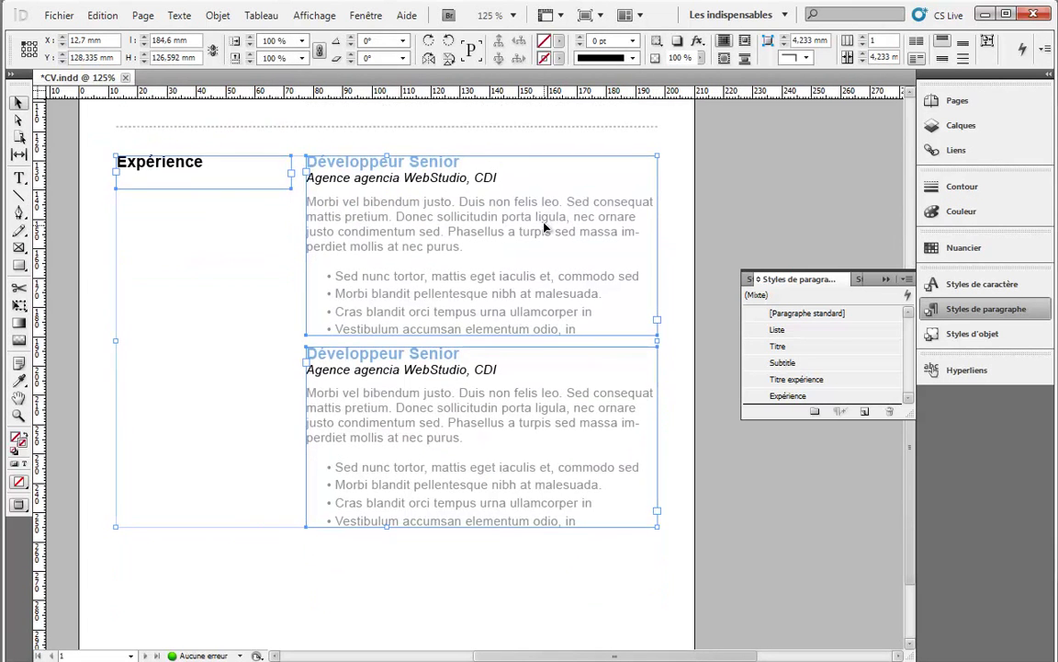
# Step: Change the duplicated job's title to "Développeur Junior" and its subtitle to "Agence Bratisvala, CDI", without an extra blank line
pyautogui.doubleClick(444, 356)
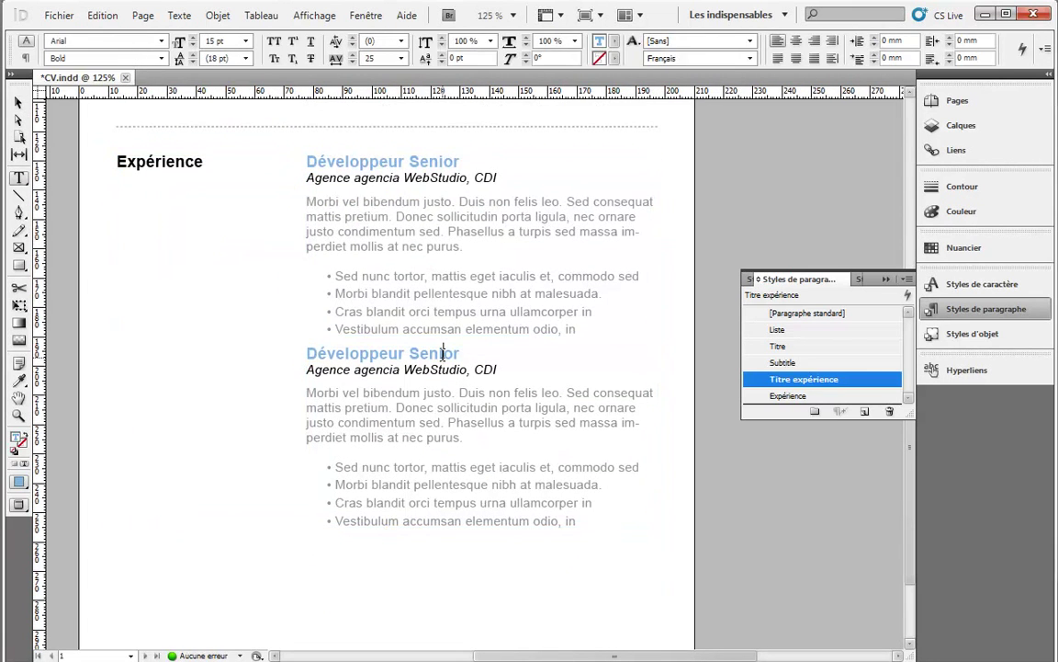
pyautogui.doubleClick(443, 354)
pyautogui.write('Ju')
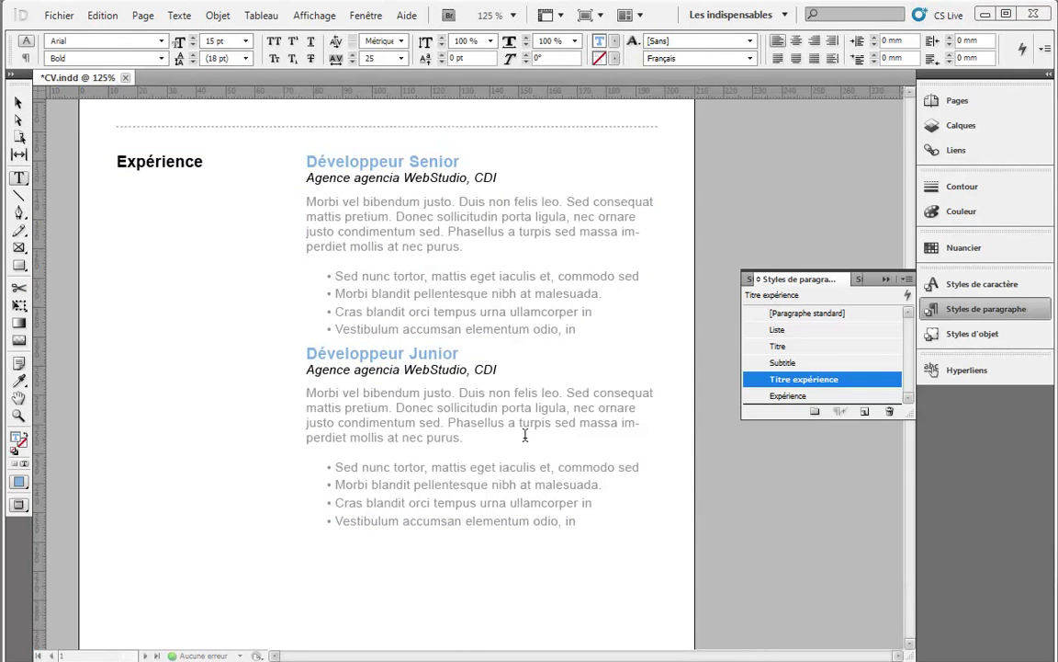
pyautogui.moveTo(497, 370); pyautogui.dragTo(305, 370)
pyautogui.write('Agence Bratisvala, CDI')
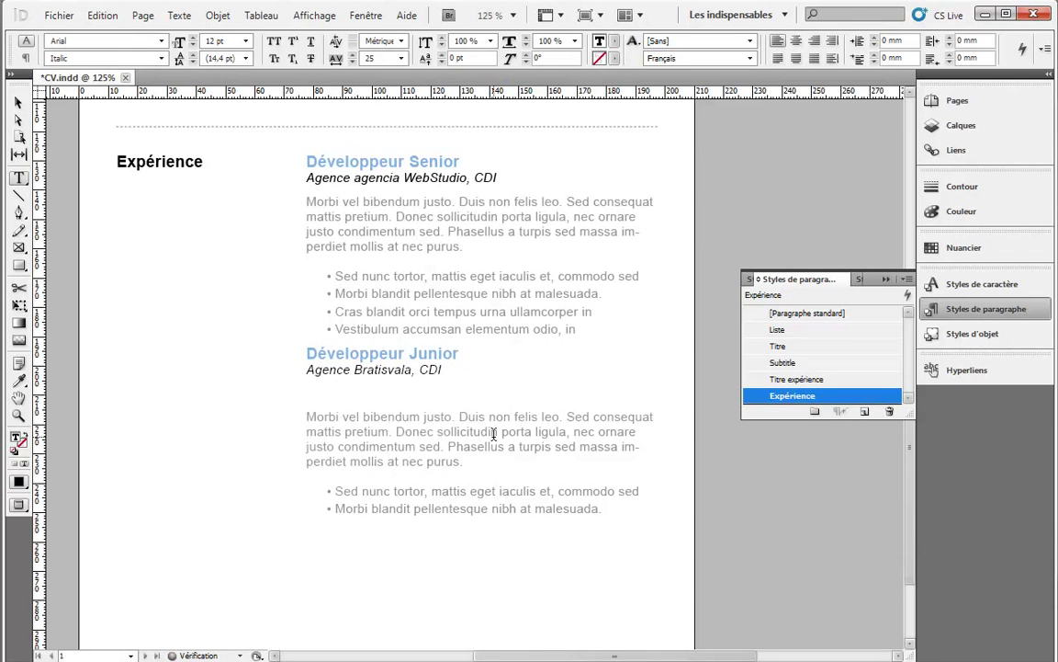
pyautogui.press('BackSpace')
# Step: Delete the description paragraph from the "Développeur Junior" frame and move the frame down to about Y 199.4 mm
pyautogui.moveTo(538, 441); pyautogui.dragTo(520, 371)
pyautogui.press('BackSpace')
pyautogui.press('BackSpace')
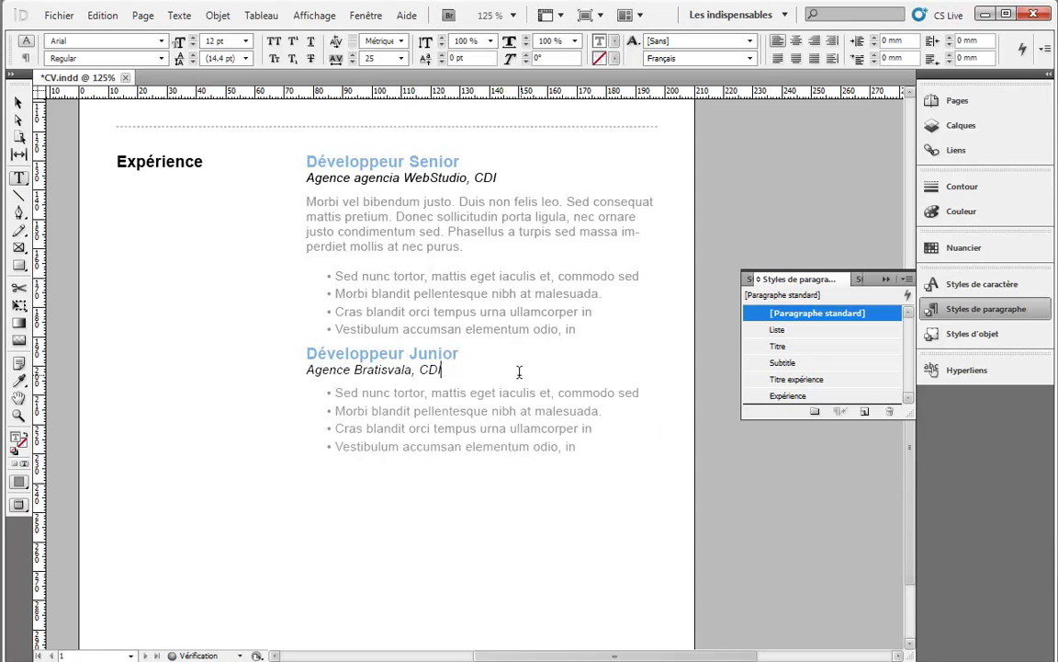
pyautogui.click(19, 103)
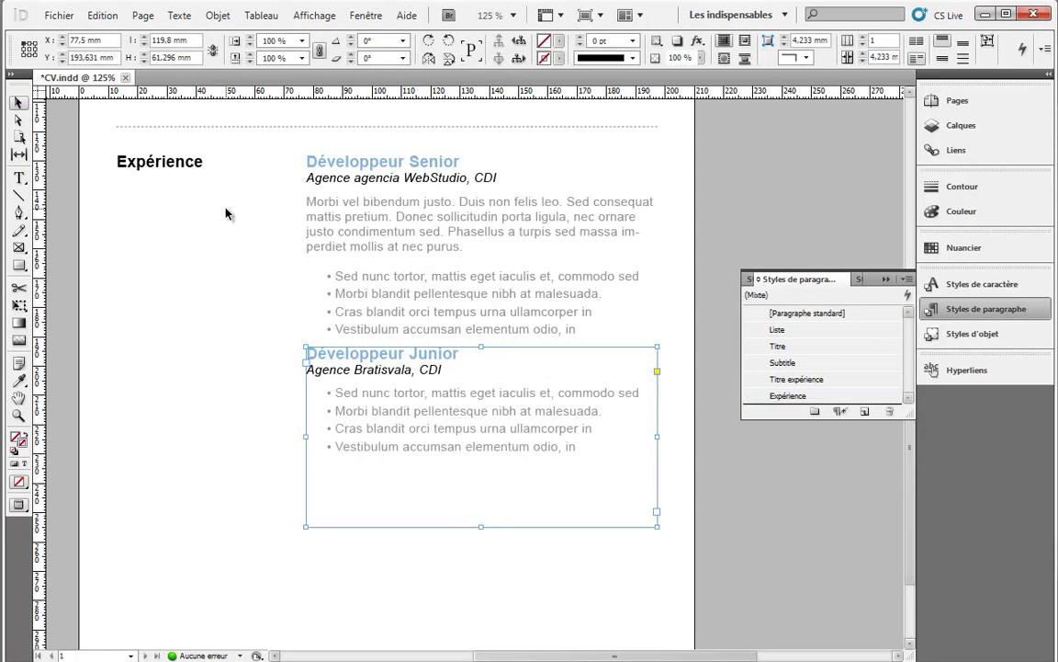
pyautogui.click(228, 213)
pyautogui.moveTo(367, 355); pyautogui.dragTo(386, 375)
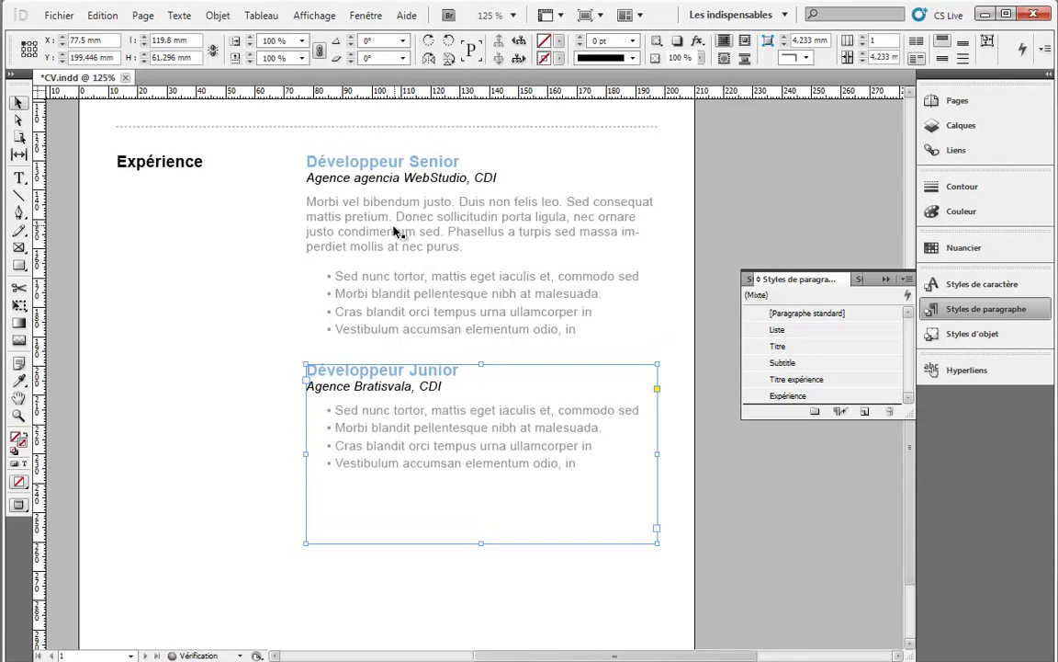
# Step: Add a text frame in the empty area beside "Développeur Junior" containing the pasted text "Juillet 2011 à Aujourd'hui"
pyautogui.click(19, 178)
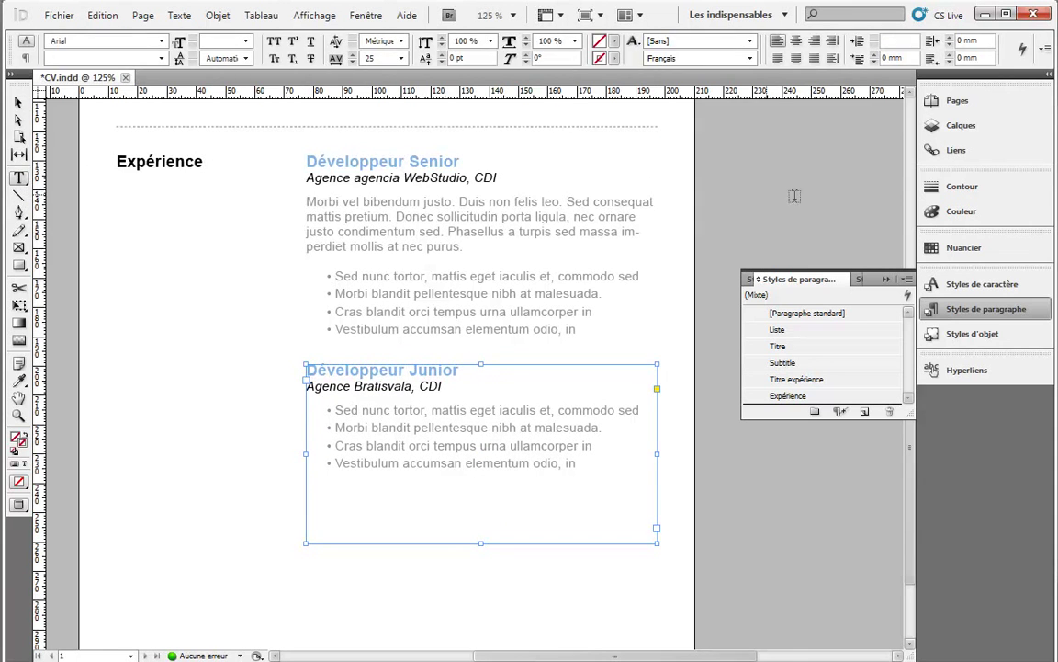
pyautogui.moveTo(175, 349); pyautogui.dragTo(432, 412)
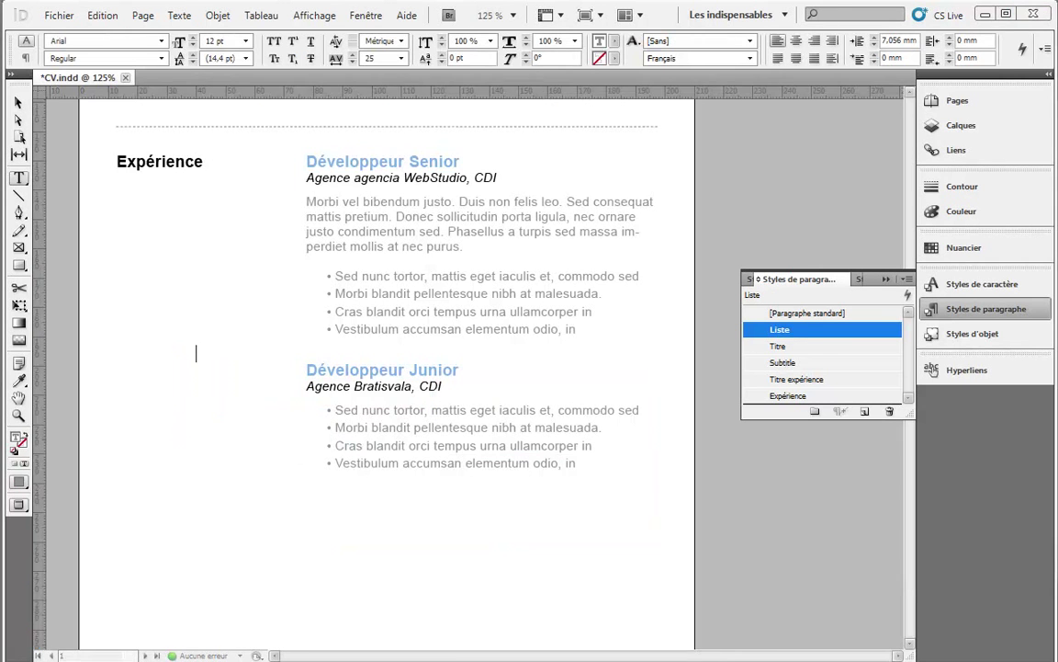
pyautogui.hotkey('ctrl', 'v')
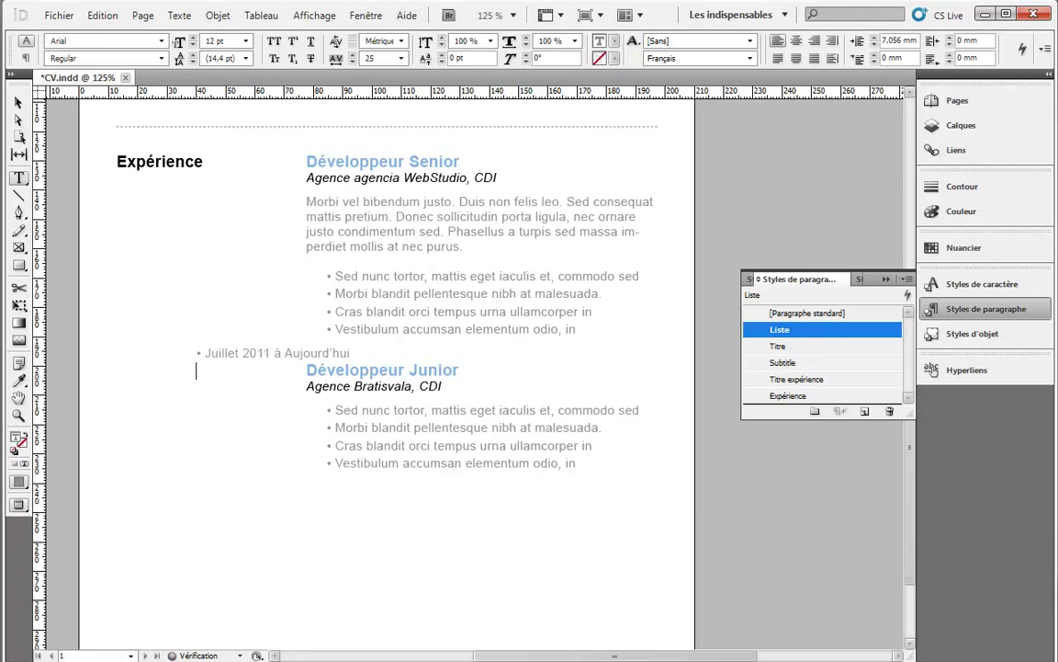
# Step: Place the date frame at the right end of the "Développeur Senior" line, sized about 51.3 by 5.4 mm
pyautogui.click(18, 103)
pyautogui.moveTo(254, 384); pyautogui.dragTo(586, 193)
pyautogui.moveTo(762, 197); pyautogui.dragTo(658, 192)
pyautogui.moveTo(577, 223); pyautogui.dragTo(584, 174)
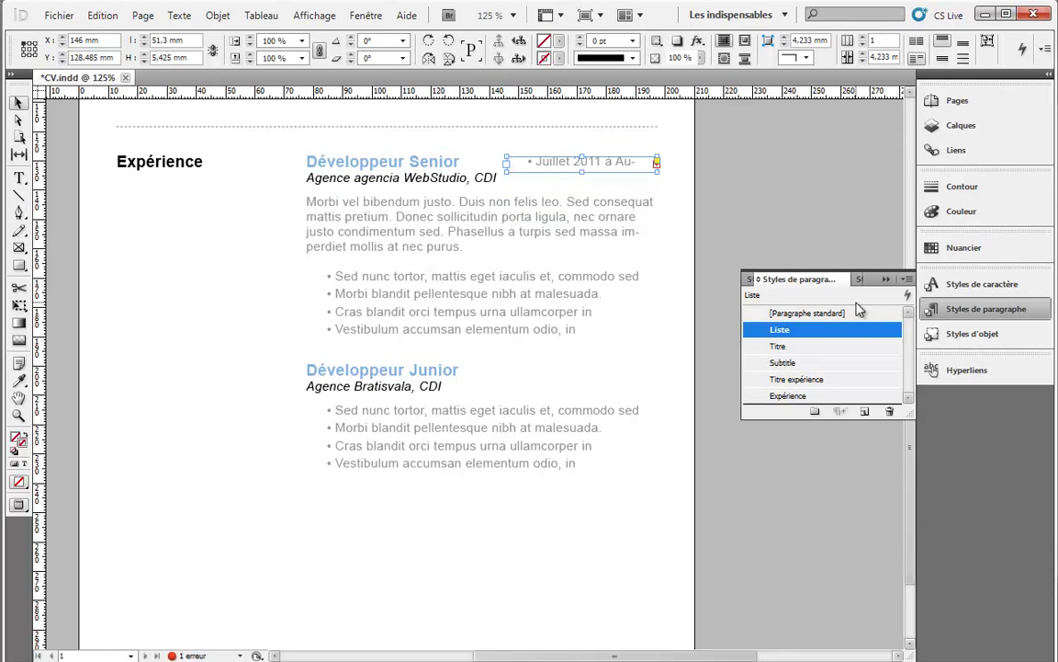
# Step: Apply the Photo object style and the [Paragraphe standard] paragraph style to the date frame
pyautogui.click(980, 333)
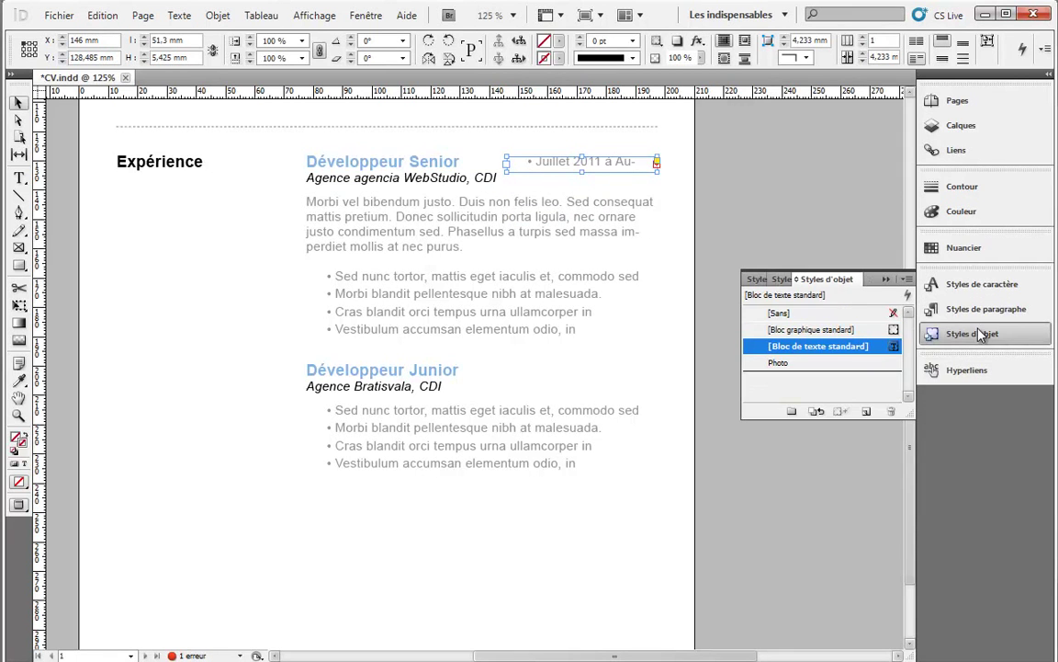
pyautogui.click(783, 362)
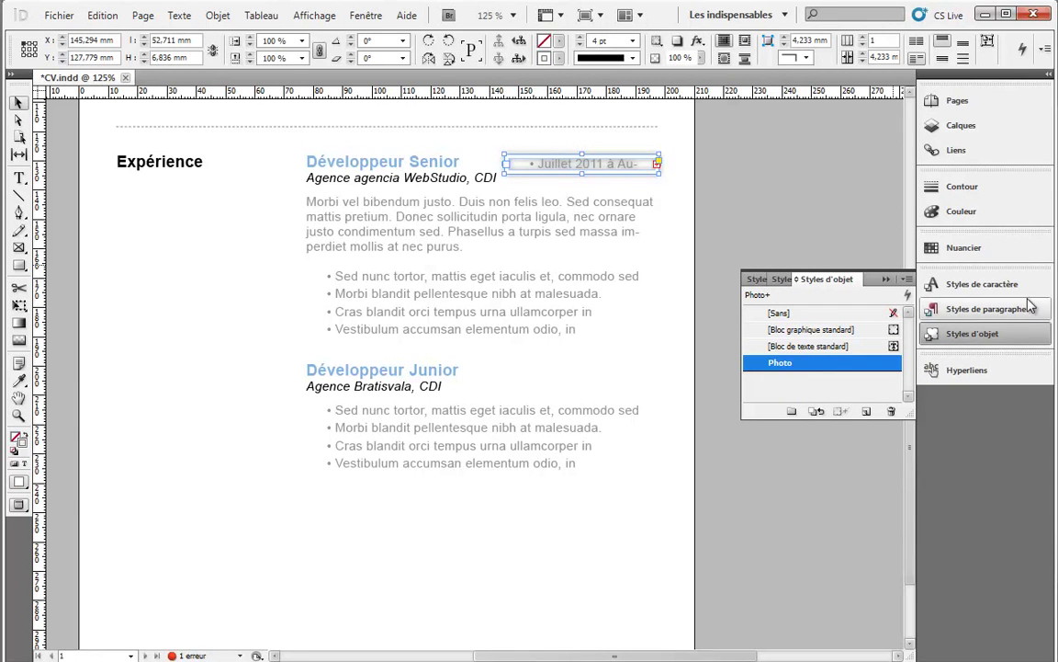
pyautogui.click(985, 309)
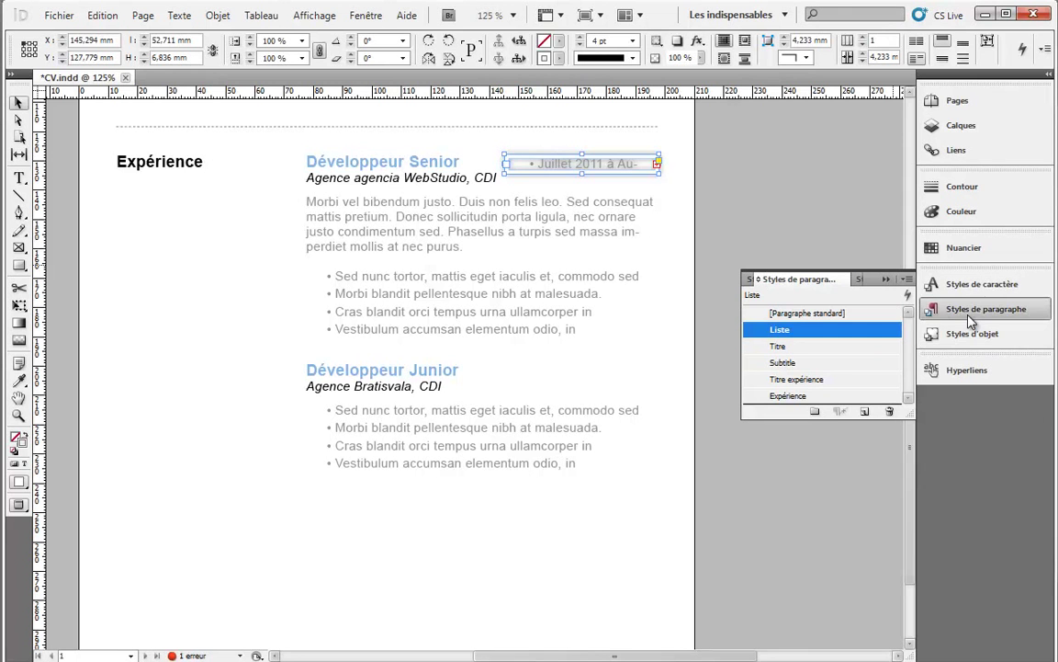
pyautogui.click(781, 311)
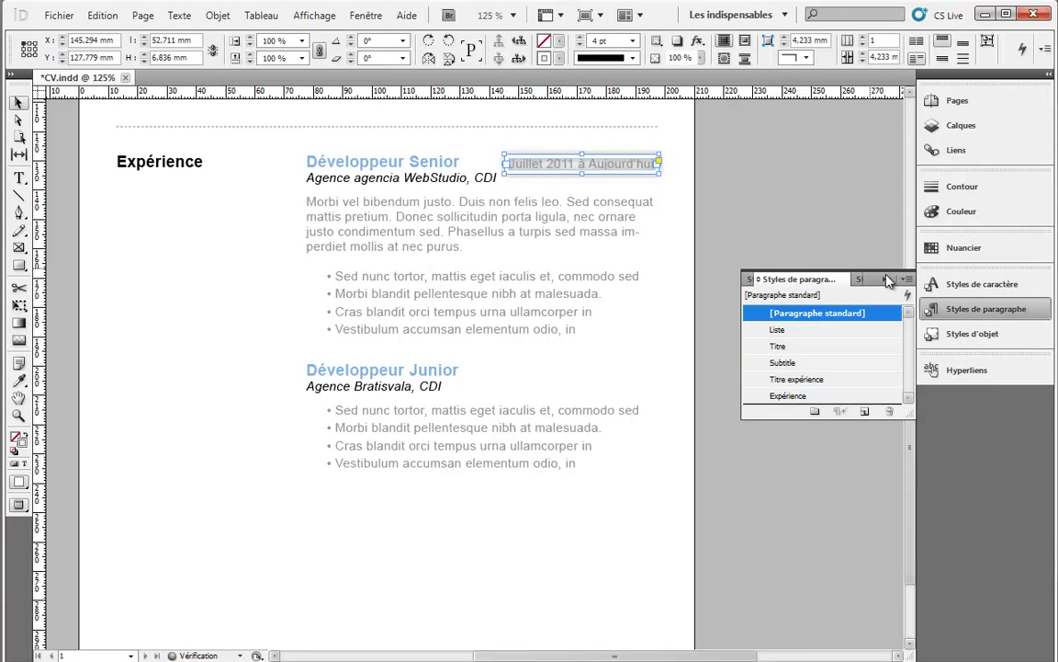
# Step: Create an object style named "Date" from the date frame's formatting and apply it to the frame
pyautogui.click(986, 335)
pyautogui.click(866, 410)
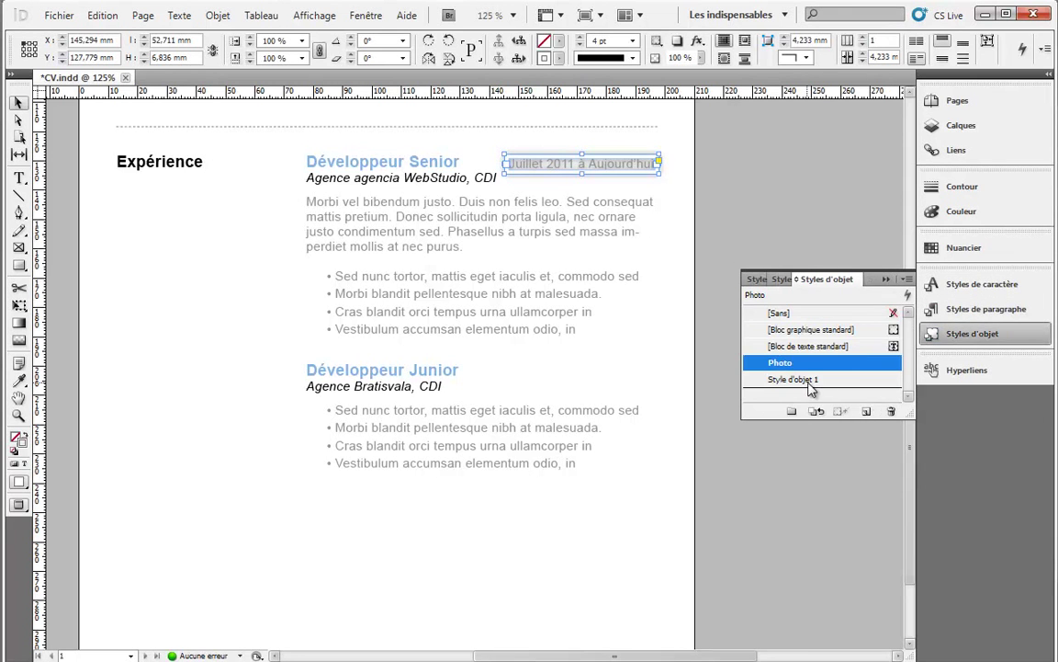
pyautogui.doubleClick(809, 380)
pyautogui.write('Date')
pyautogui.press('Return')
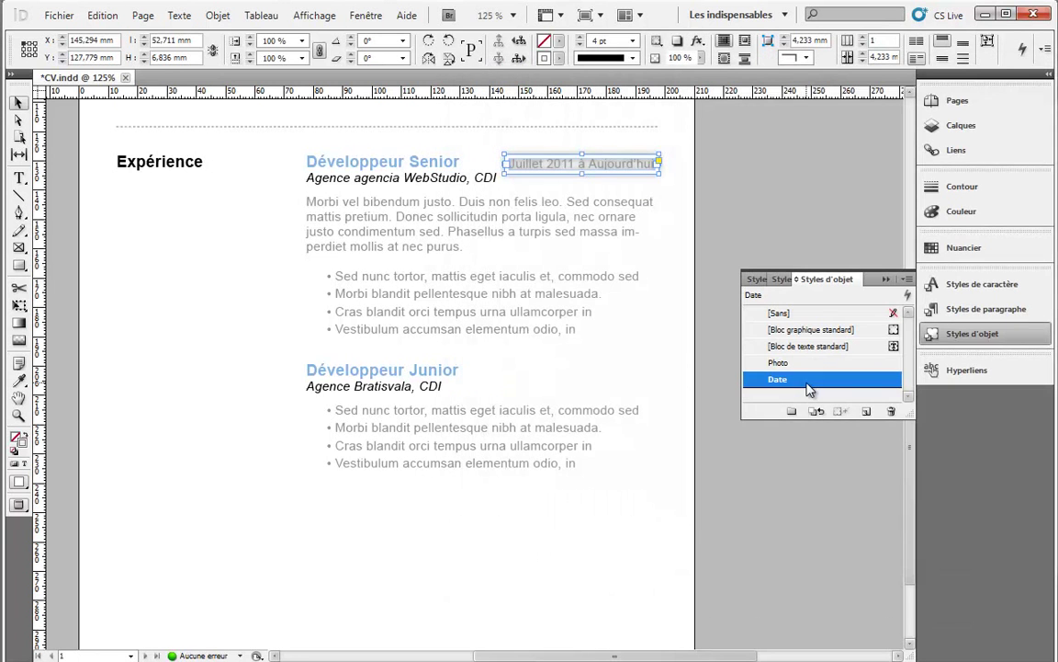
# Step: Duplicate the Gris swatch as a new swatch named "Gris clair" with black set to about 13%
pyautogui.click(963, 247)
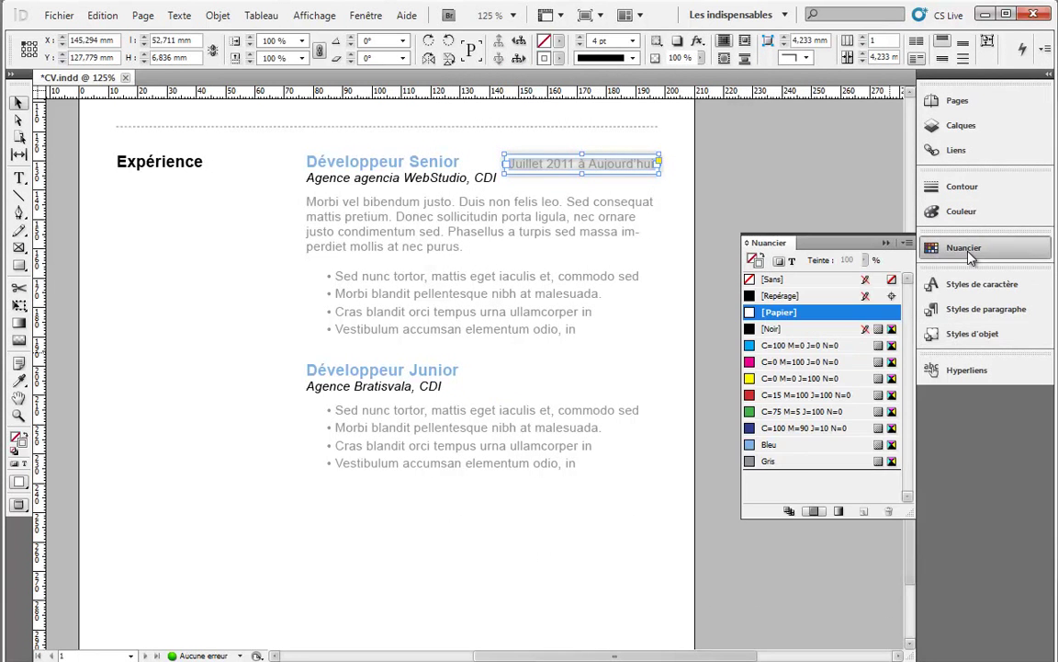
pyautogui.click(809, 460)
pyautogui.click(864, 511)
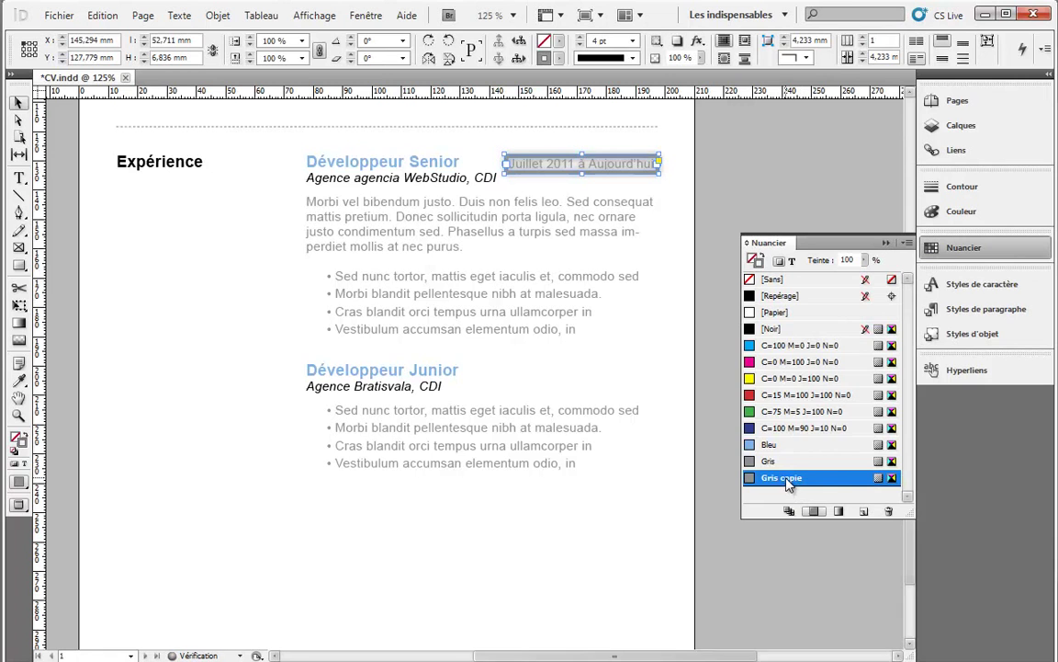
pyautogui.doubleClick(781, 477)
pyautogui.click(590, 365)
pyautogui.doubleClick(591, 365)
pyautogui.write('clair')
pyautogui.moveTo(597, 524); pyautogui.dragTo(564, 525)
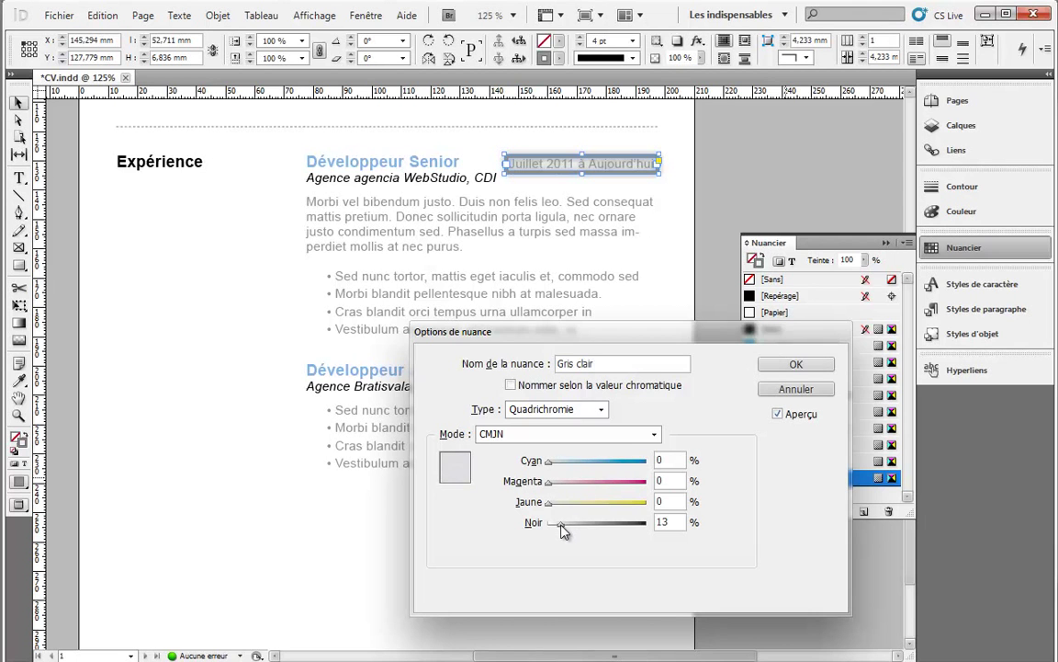
pyautogui.click(796, 364)
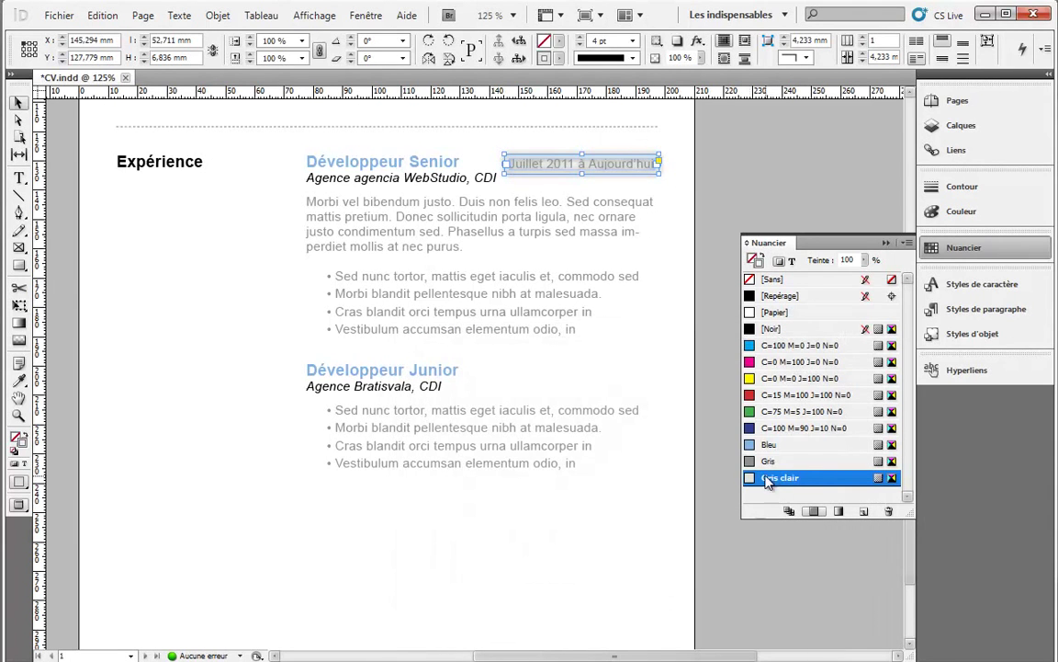
# Step: Set the Date object style's fill to Gris clair and its stroke colour to [Sans]
pyautogui.click(979, 336)
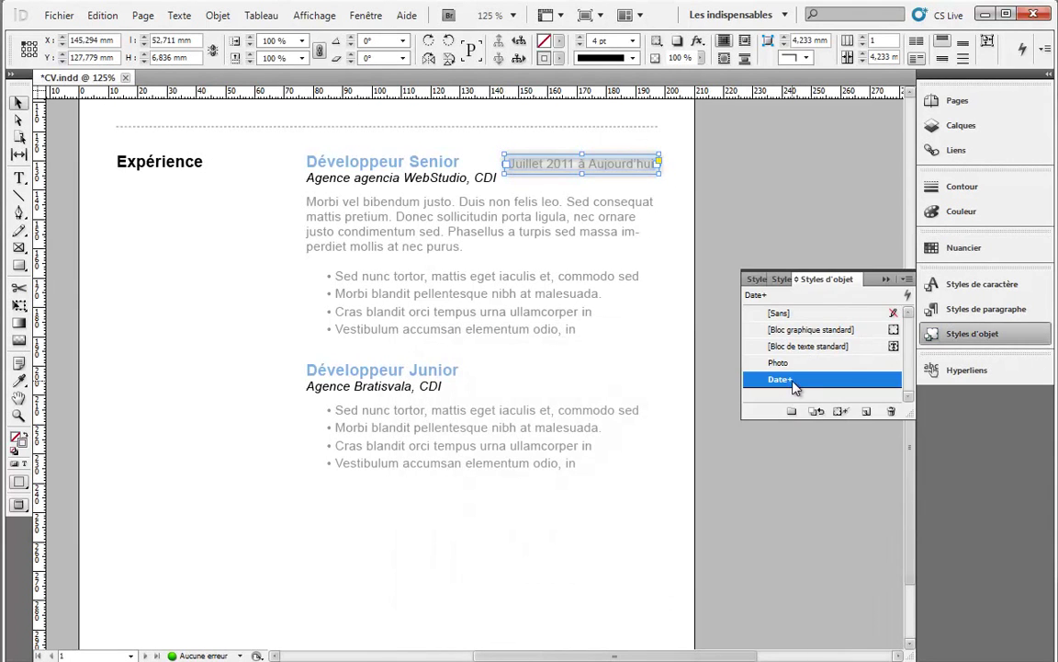
pyautogui.doubleClick(796, 370)
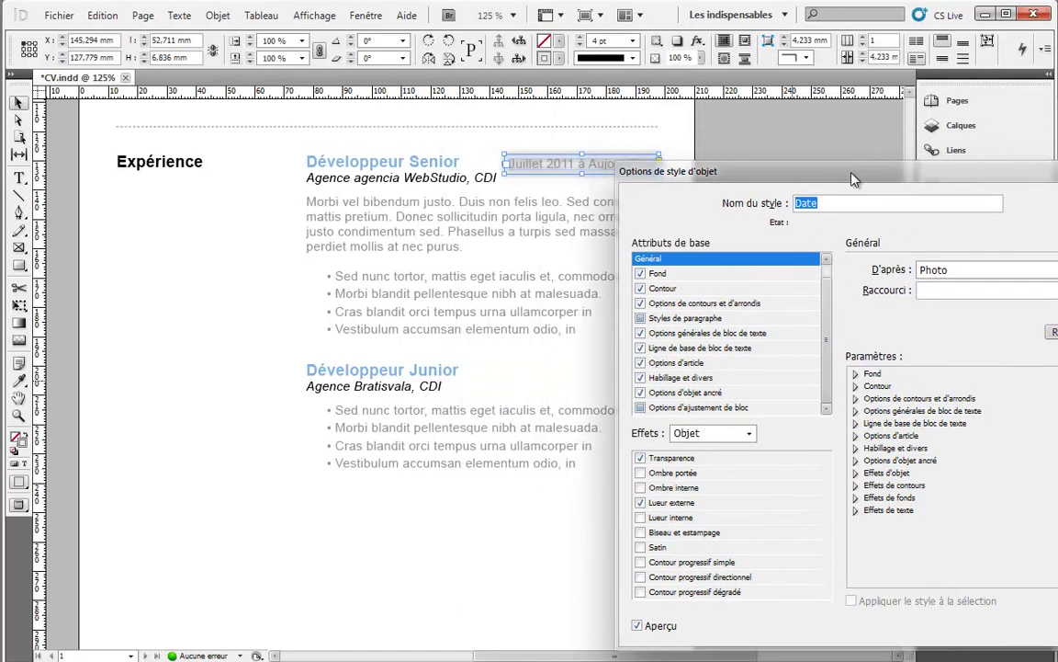
pyautogui.click(654, 274)
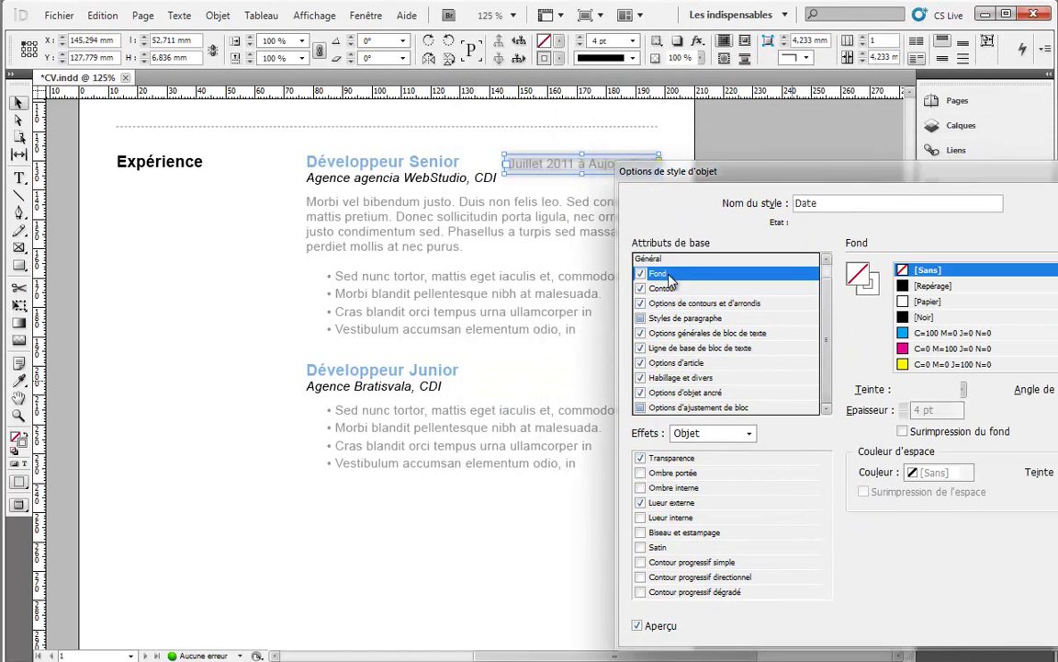
pyautogui.scroll(-2, 935, 331)
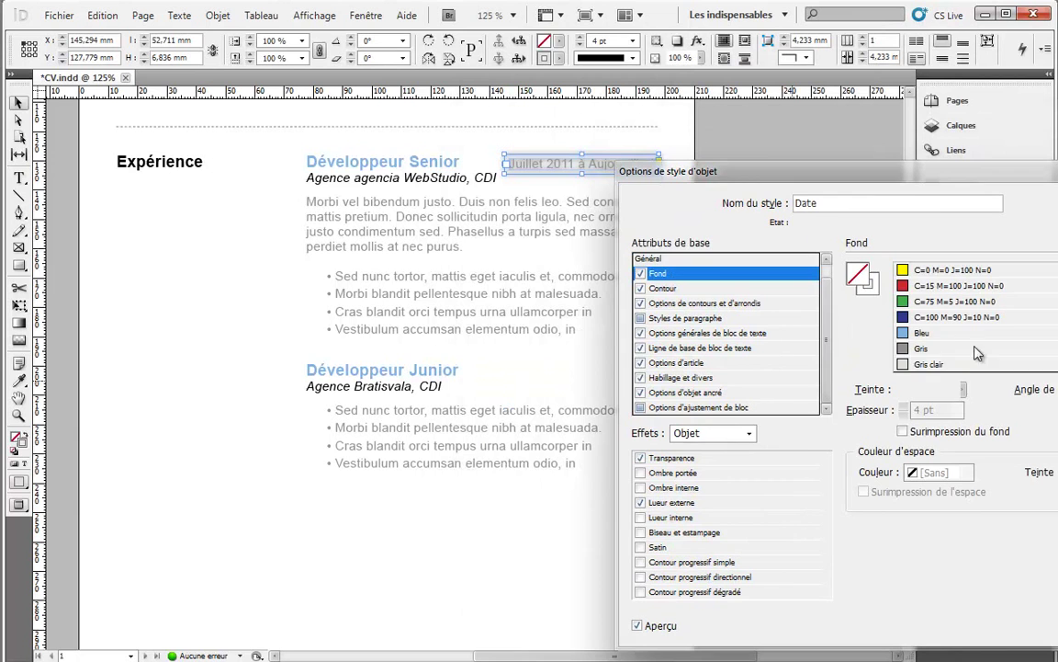
pyautogui.click(935, 364)
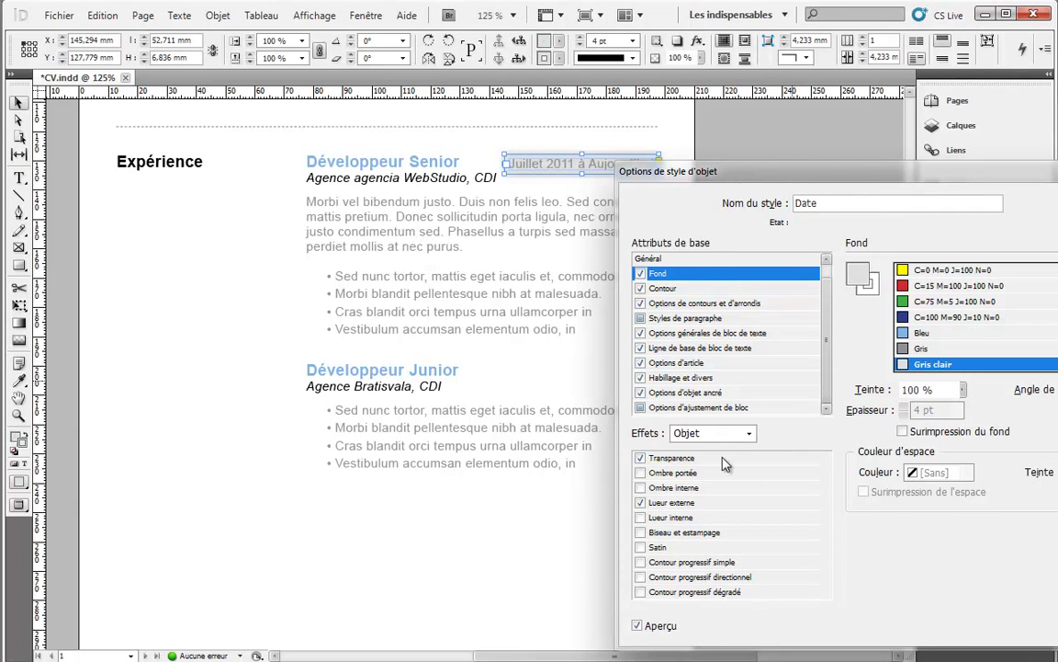
pyautogui.click(659, 288)
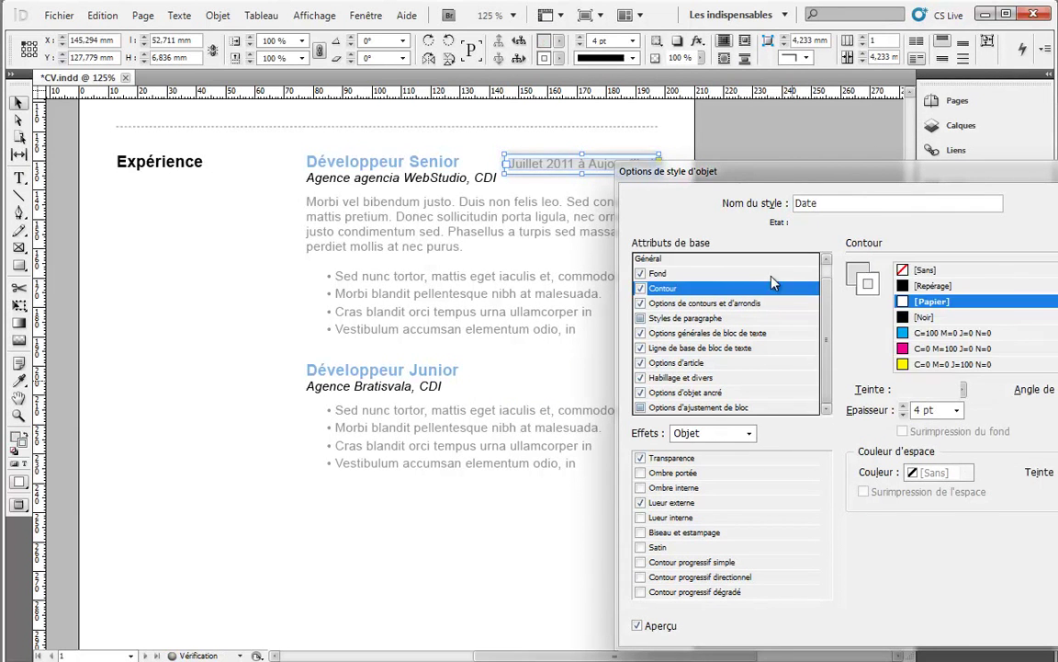
pyautogui.click(925, 270)
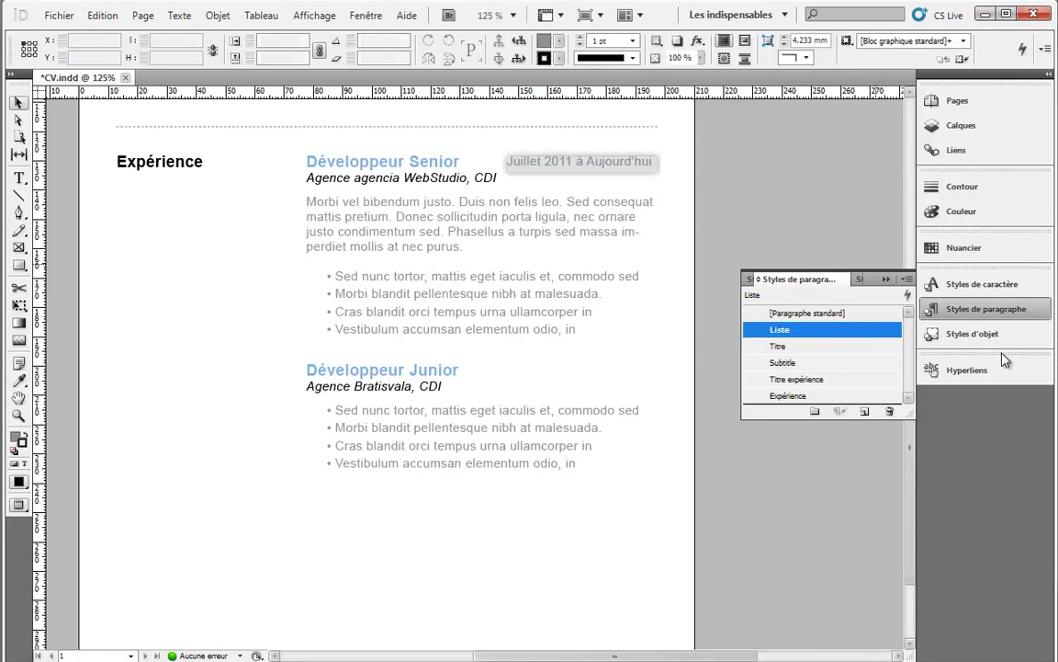
# Step: Set the Date object style to ignore the Transparence effect and turn off its outer glow
pyautogui.click(970, 334)
pyautogui.click(748, 377)
pyautogui.doubleClick(773, 379)
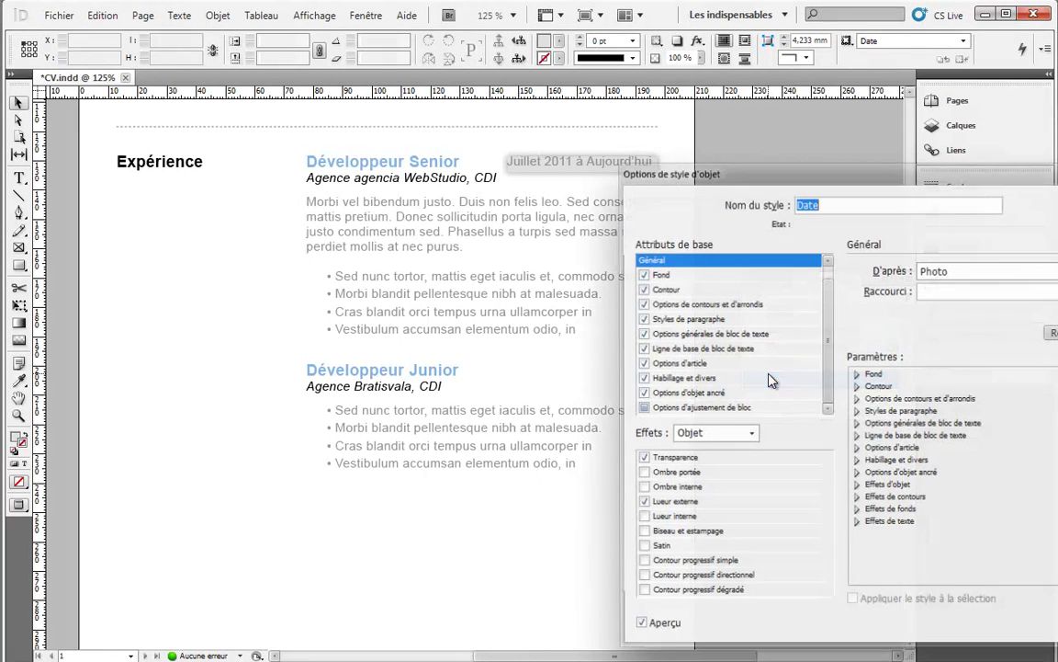
pyautogui.click(640, 457)
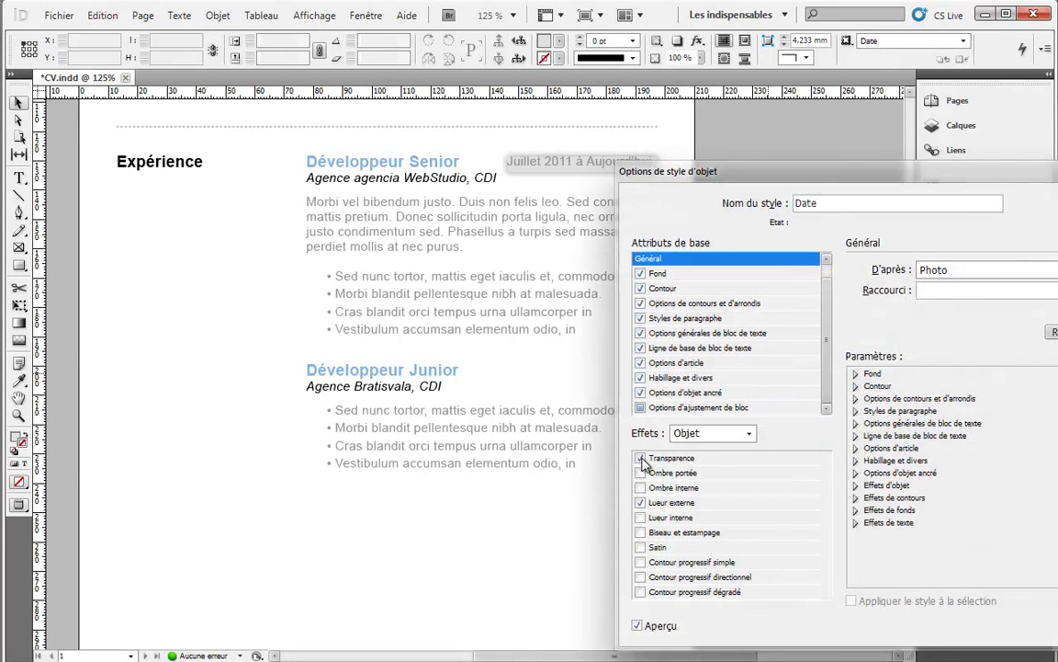
pyautogui.click(640, 503)
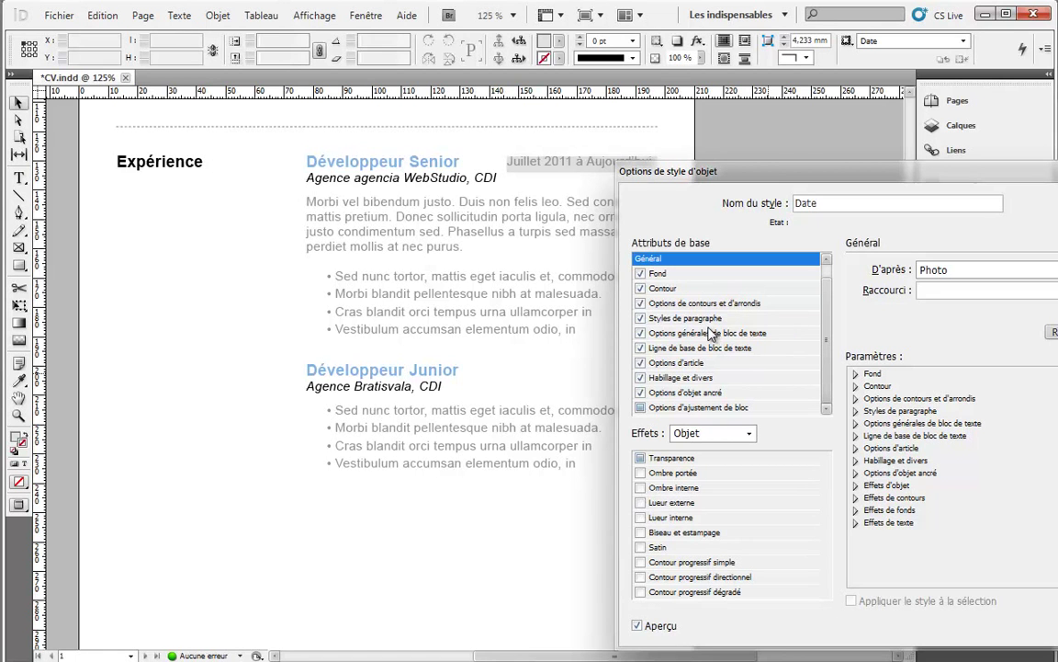
# Step: Set the vertical text alignment in the Date object style to centred
pyautogui.click(740, 334)
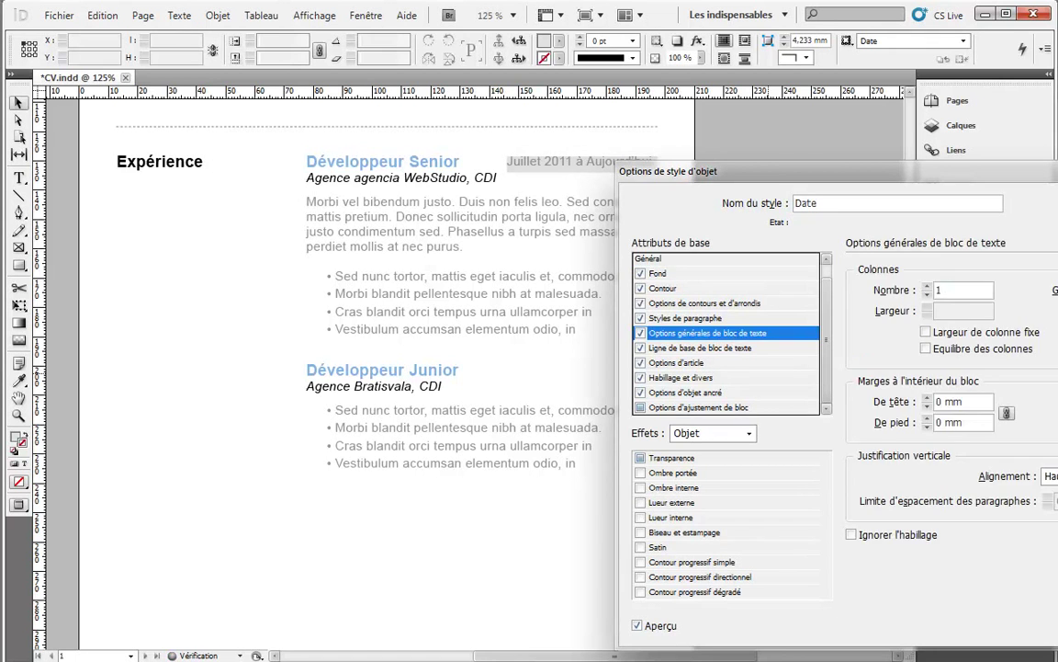
pyautogui.click(1053, 476)
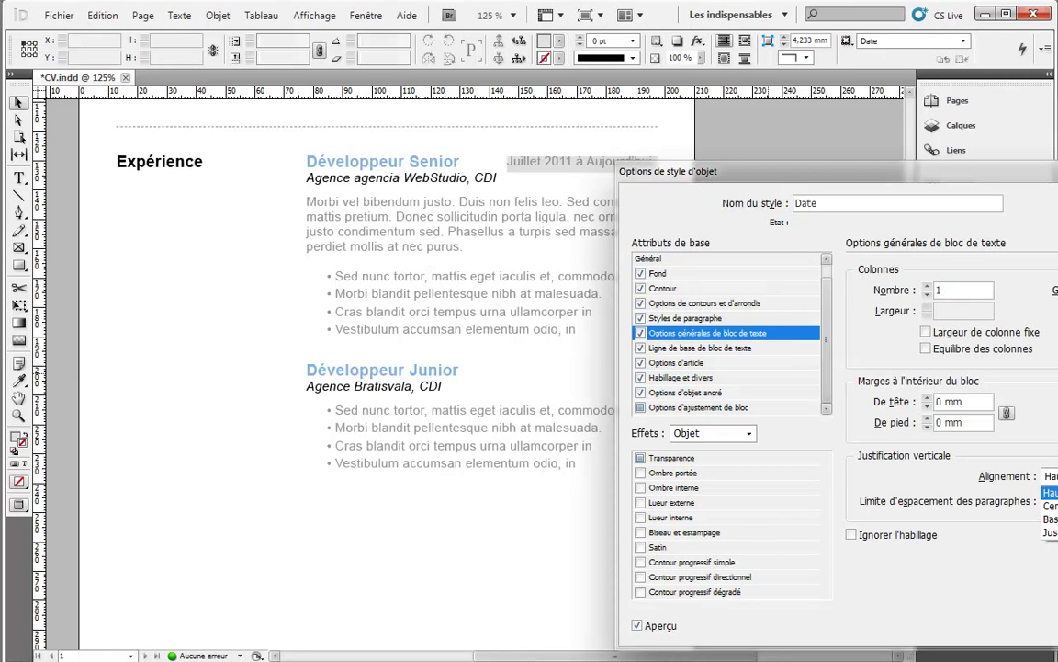
pyautogui.click(1053, 506)
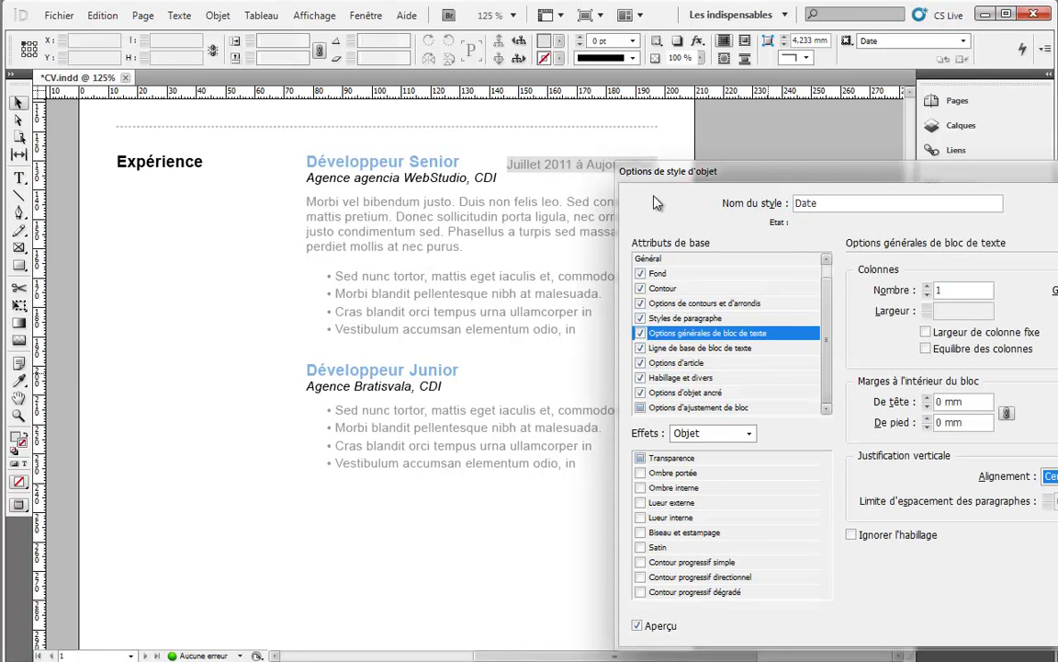
# Step: Set the corner shapes in the Date object style to Arrondi
pyautogui.click(663, 289)
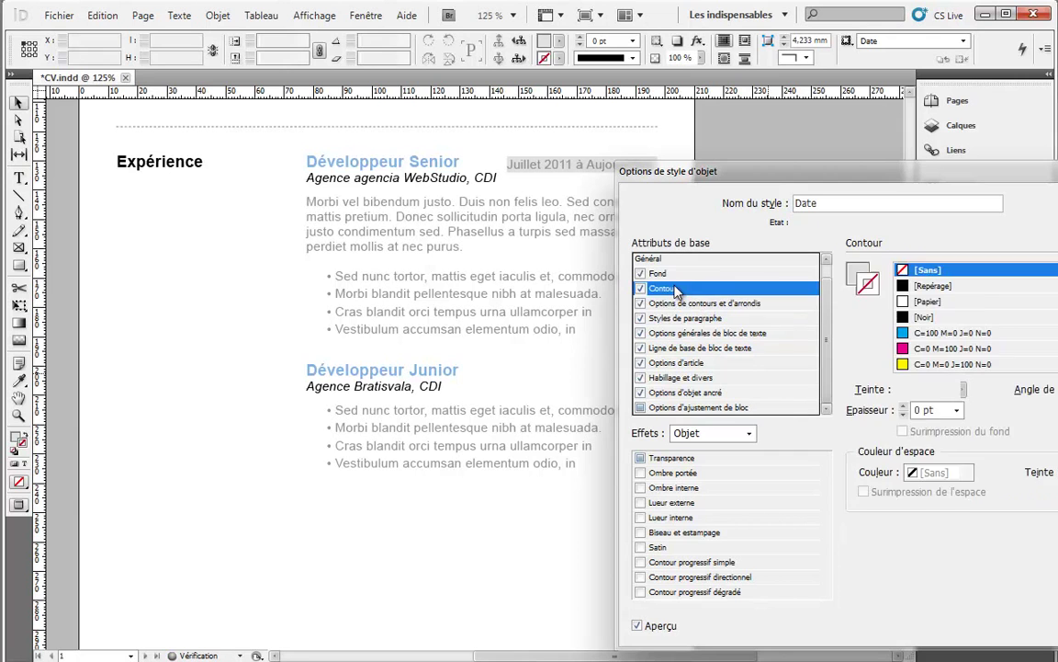
pyautogui.click(680, 303)
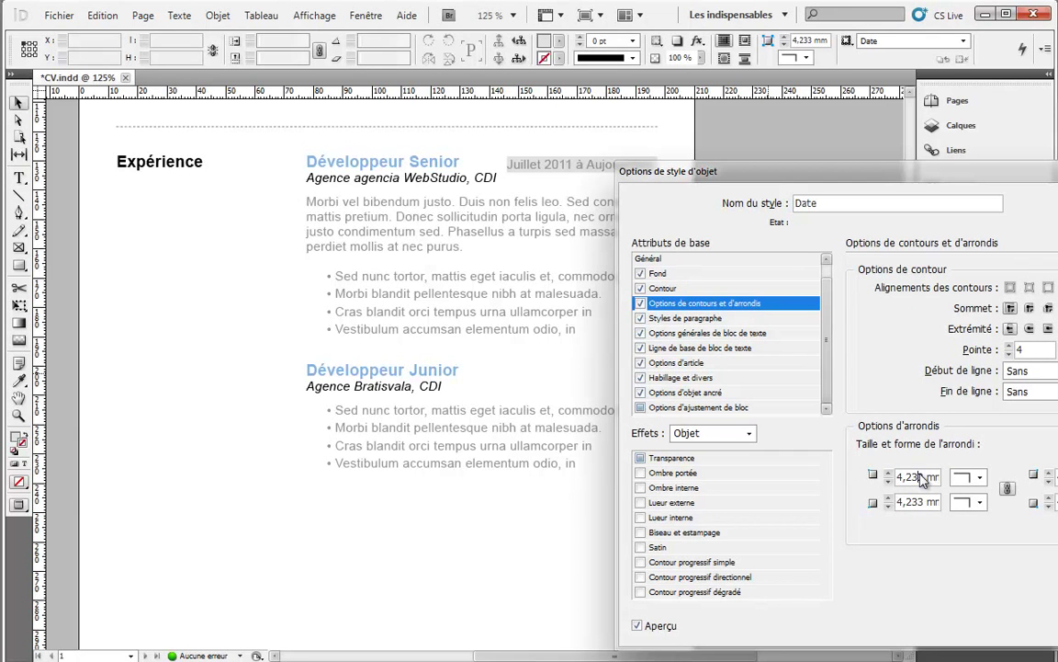
pyautogui.click(976, 477)
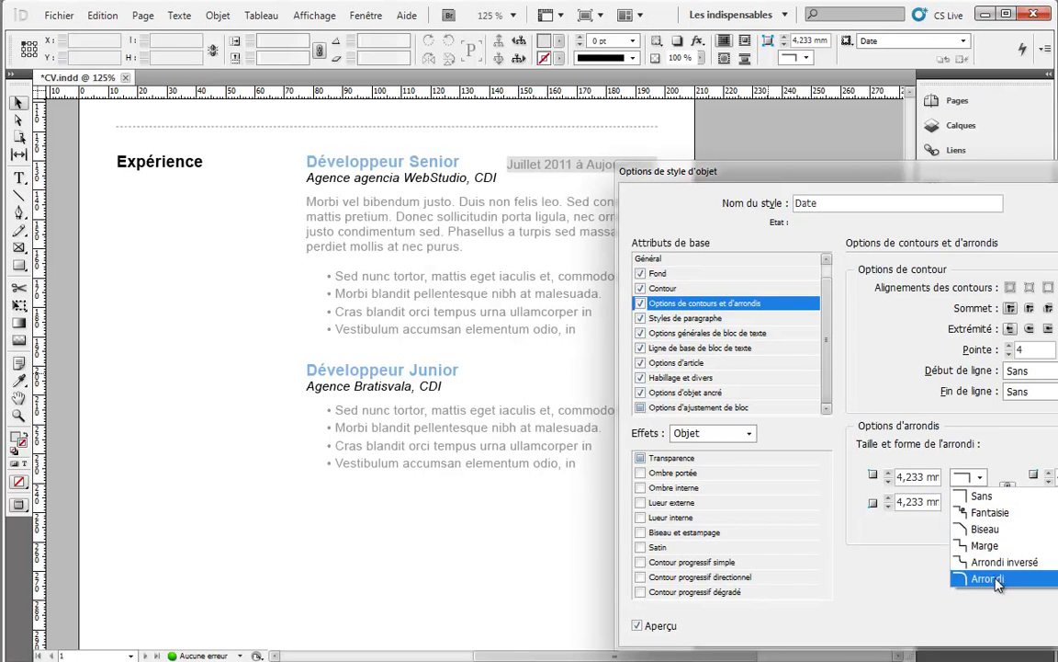
pyautogui.click(999, 580)
pyautogui.click(962, 502)
pyautogui.click(987, 606)
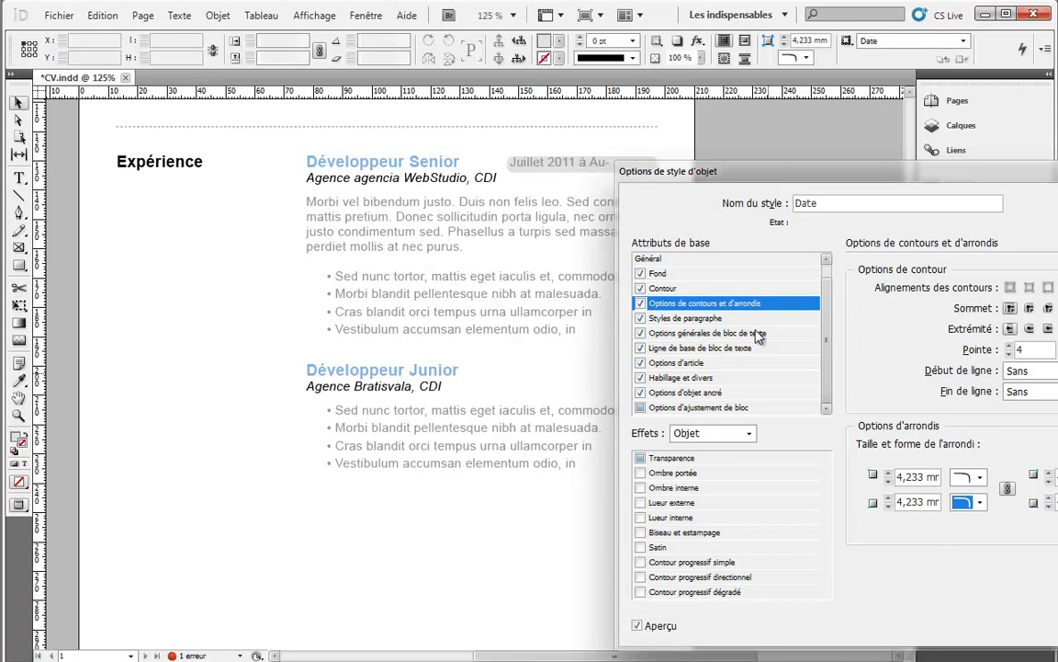
# Step: Give the Date object style a 1 pt stroke in the Gris swatch
pyautogui.click(662, 288)
pyautogui.click(956, 410)
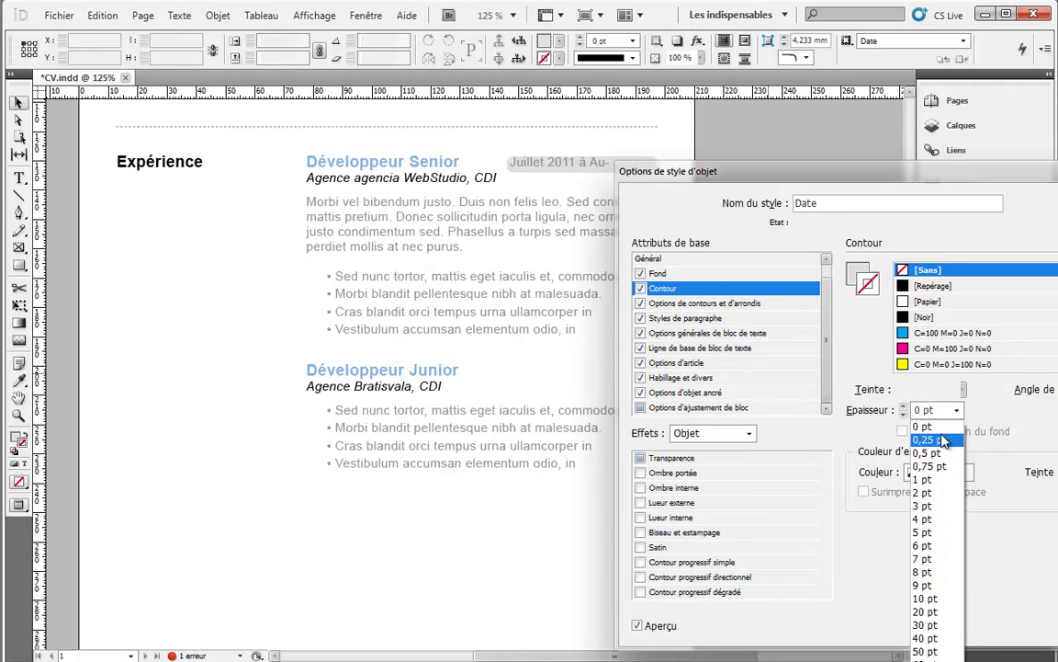
pyautogui.click(931, 481)
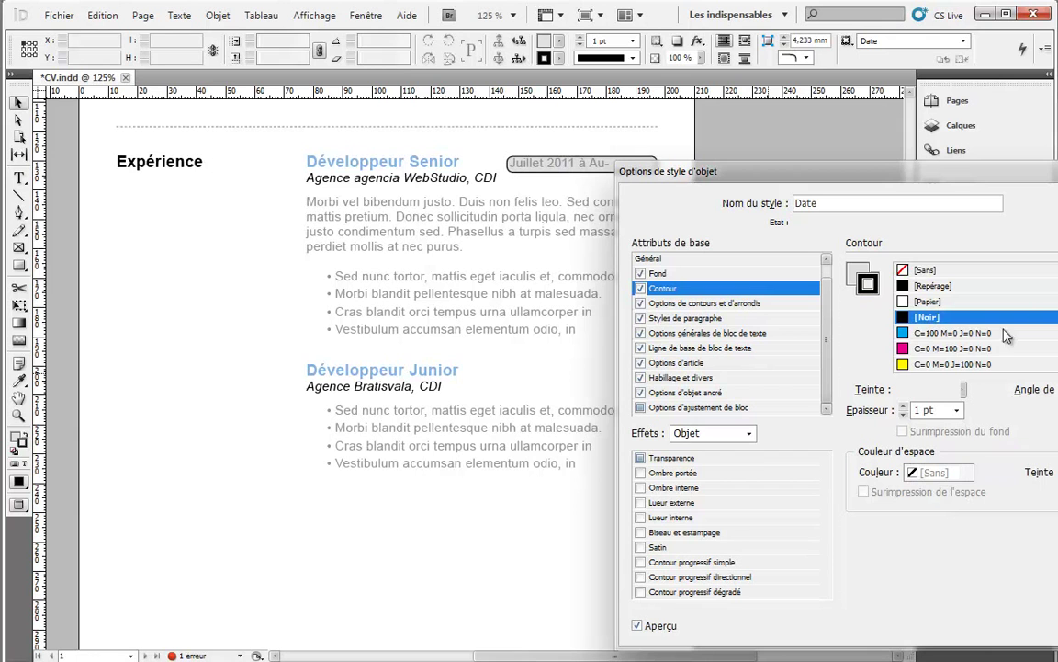
pyautogui.scroll(-2, 974, 317)
pyautogui.click(951, 348)
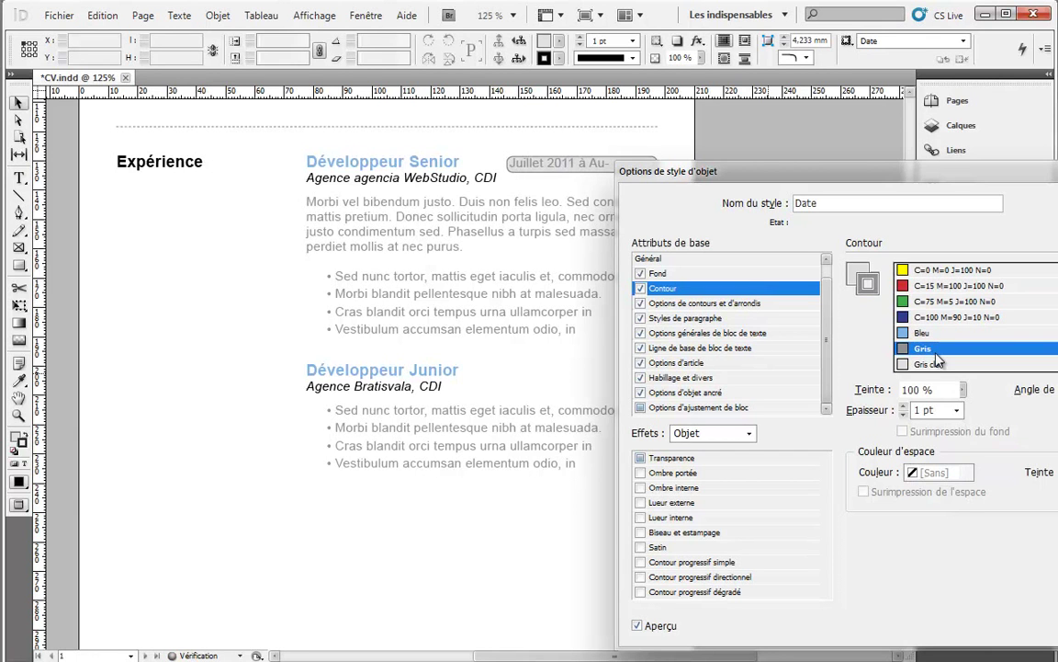
# Step: Reduce the Date object style's corner size to 2 mm and accept the style changes
pyautogui.click(704, 304)
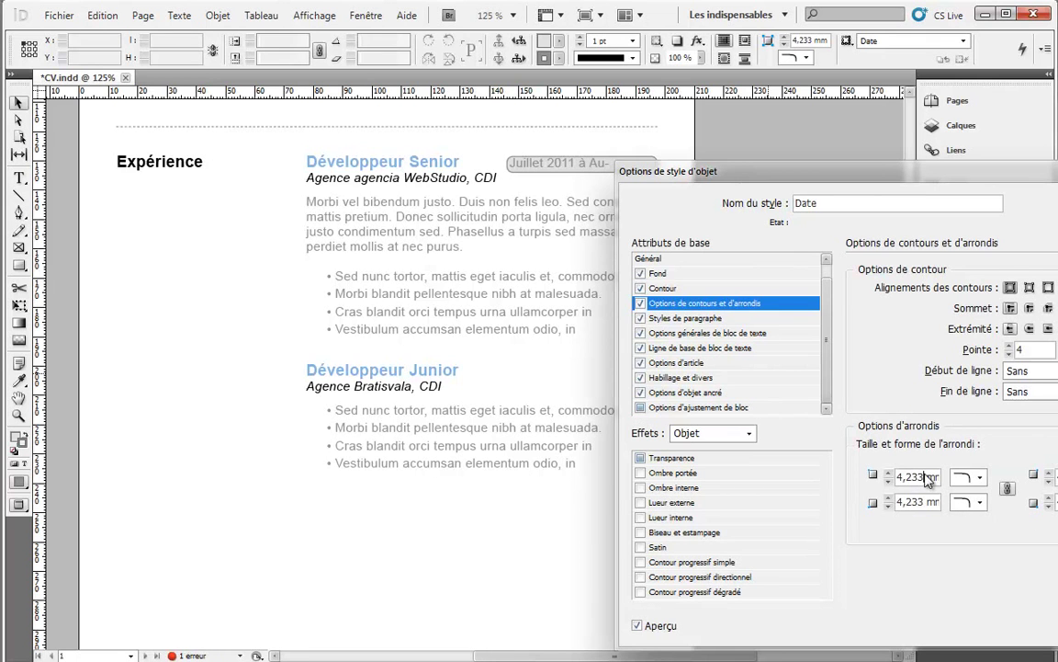
pyautogui.click(889, 482)
pyautogui.click(890, 482)
pyautogui.click(889, 482)
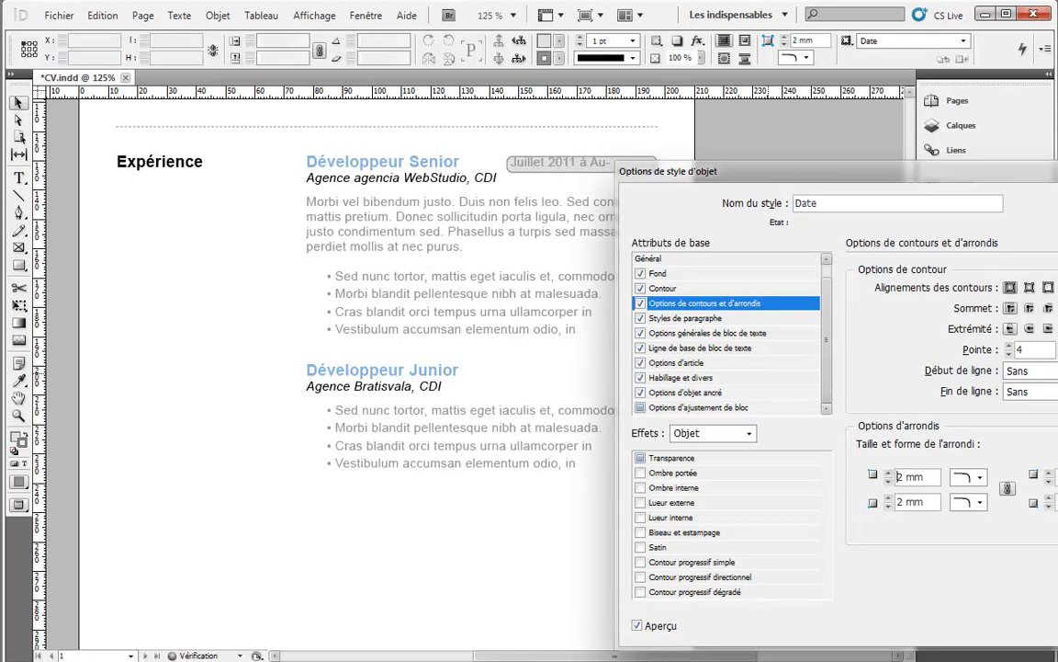
pyautogui.press('Return')
# Step: Create a paragraph style named "Date" with the date frame selected, then set the frame's text back to [Paragraphe standard]
pyautogui.doubleClick(548, 158)
pyautogui.click(18, 103)
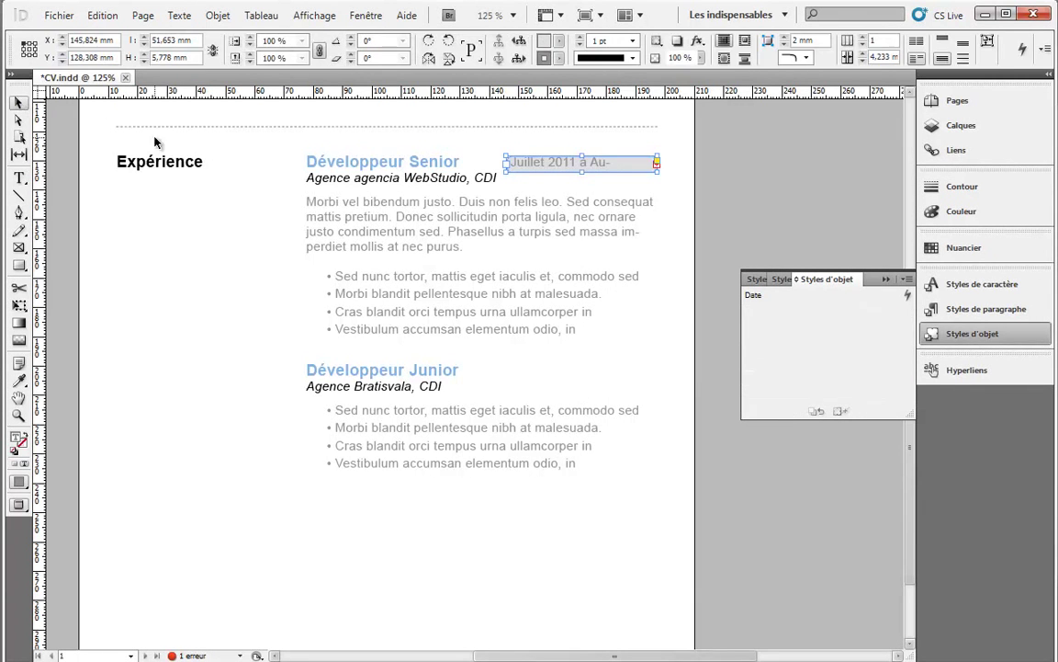
pyautogui.click(976, 308)
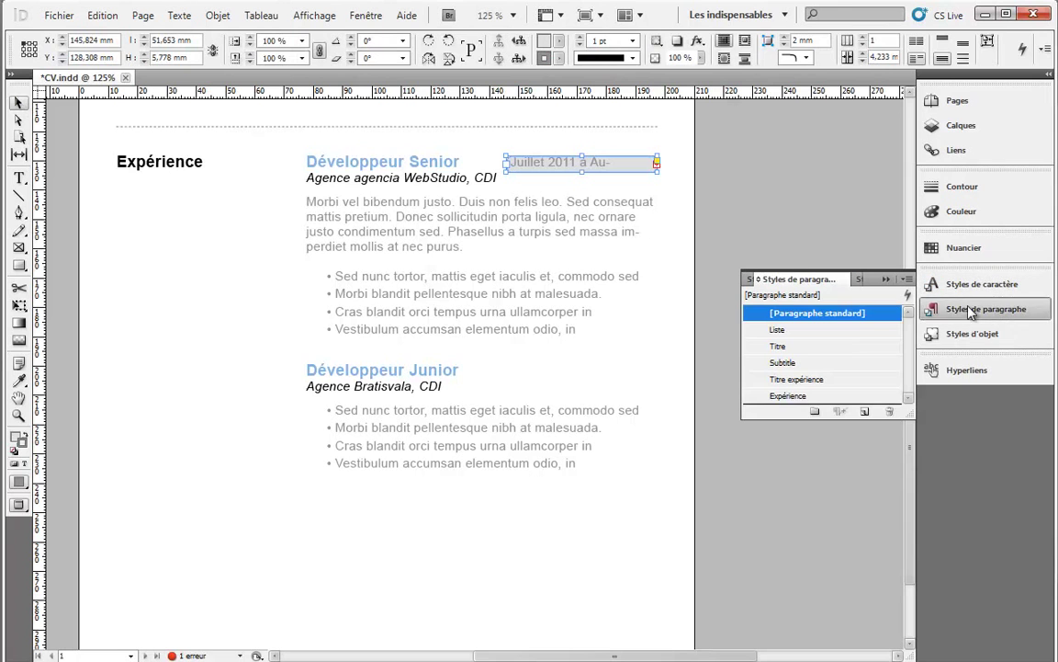
pyautogui.click(864, 414)
pyautogui.doubleClick(823, 329)
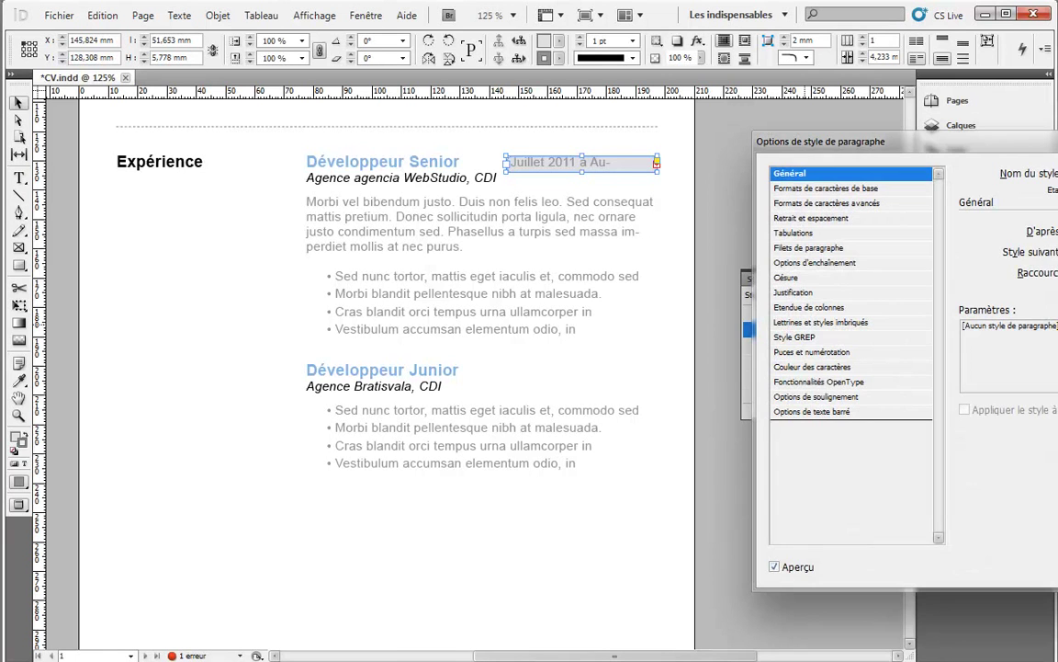
pyautogui.press('Return')
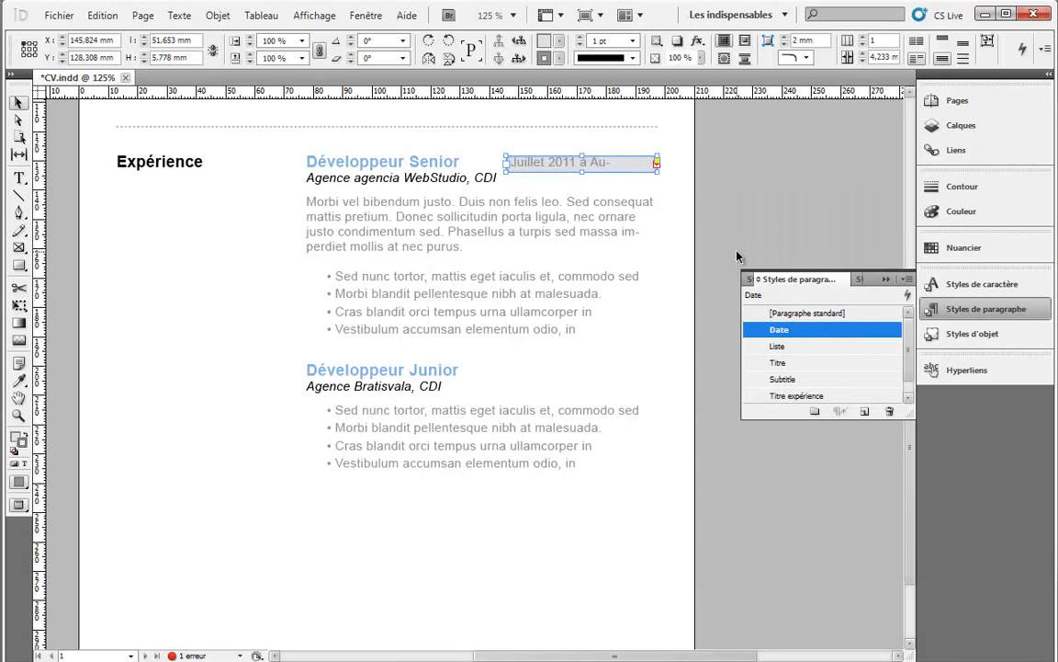
pyautogui.click(781, 313)
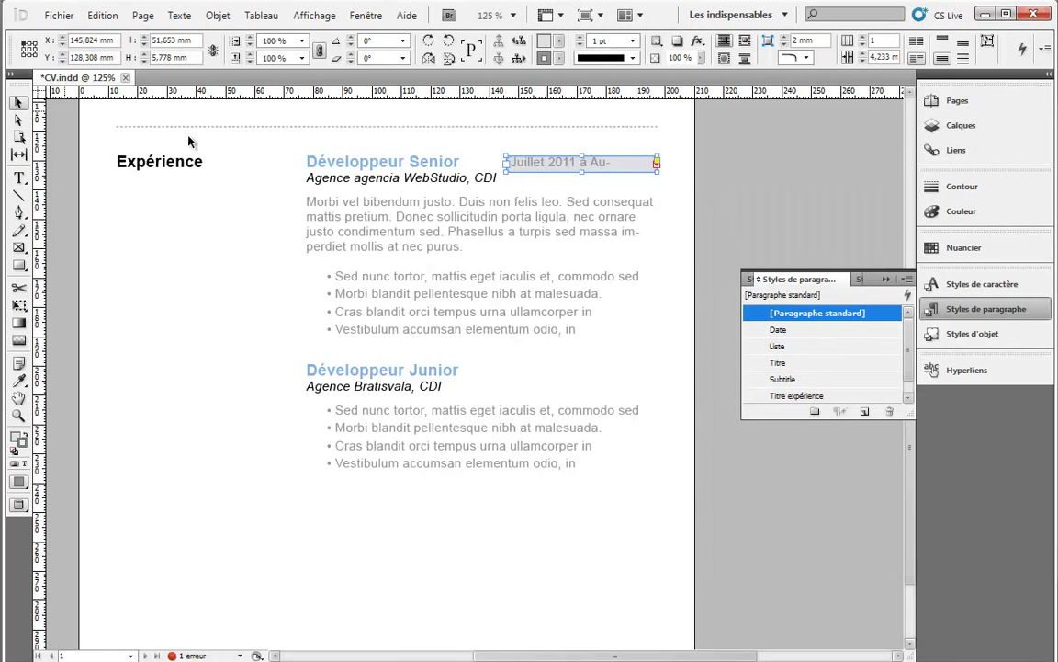
# Step: Assign the Date paragraph style within the Date object style, with no object selected
pyautogui.click(515, 143)
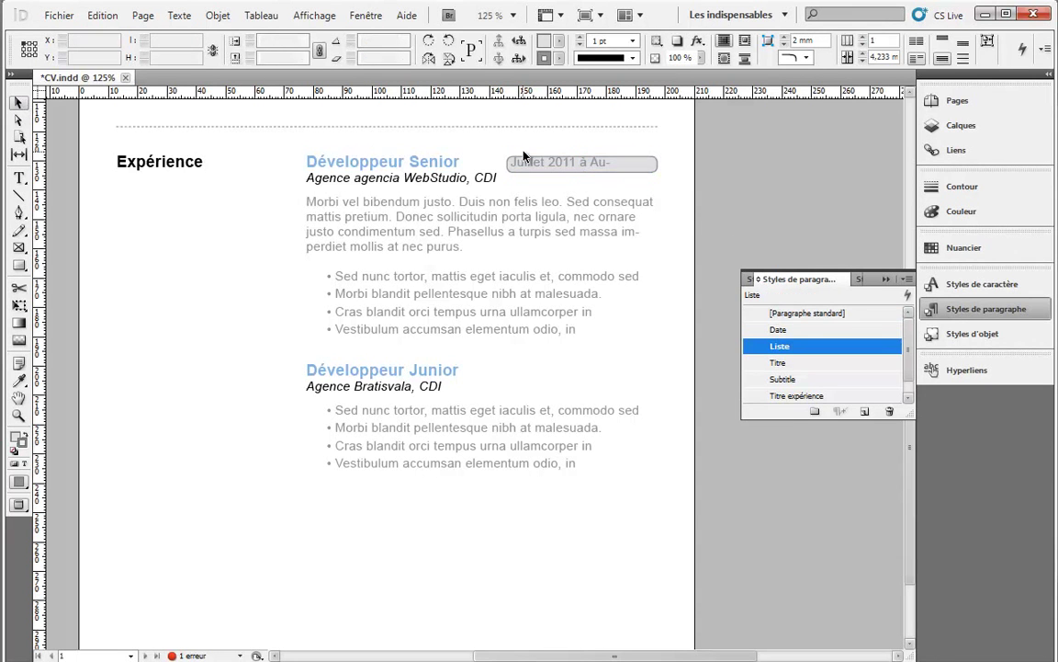
pyautogui.click(972, 334)
pyautogui.doubleClick(796, 380)
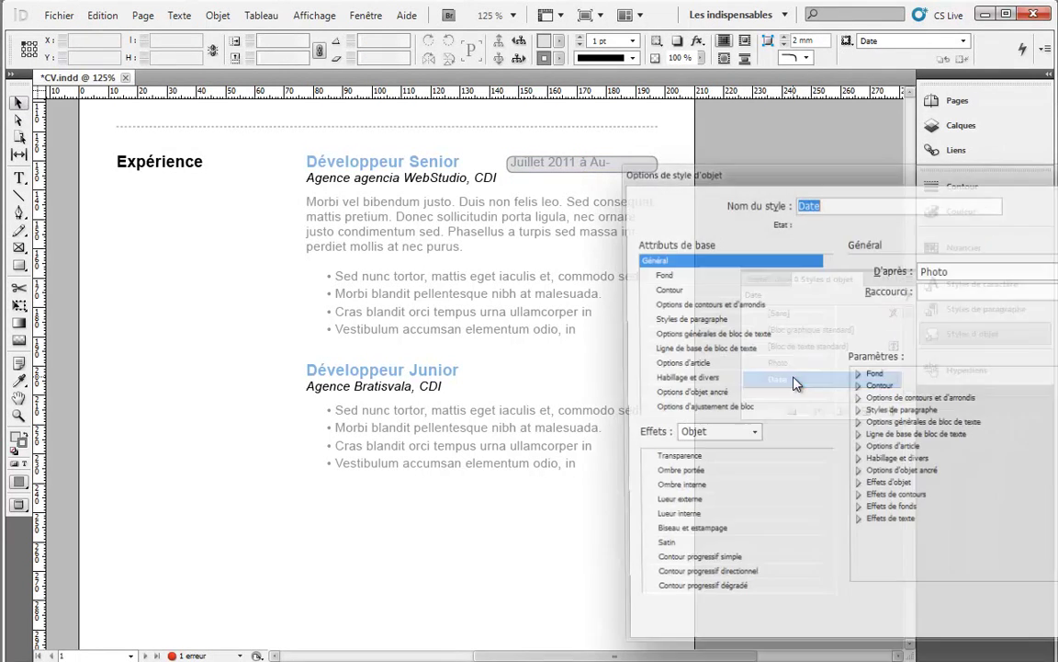
pyautogui.click(682, 317)
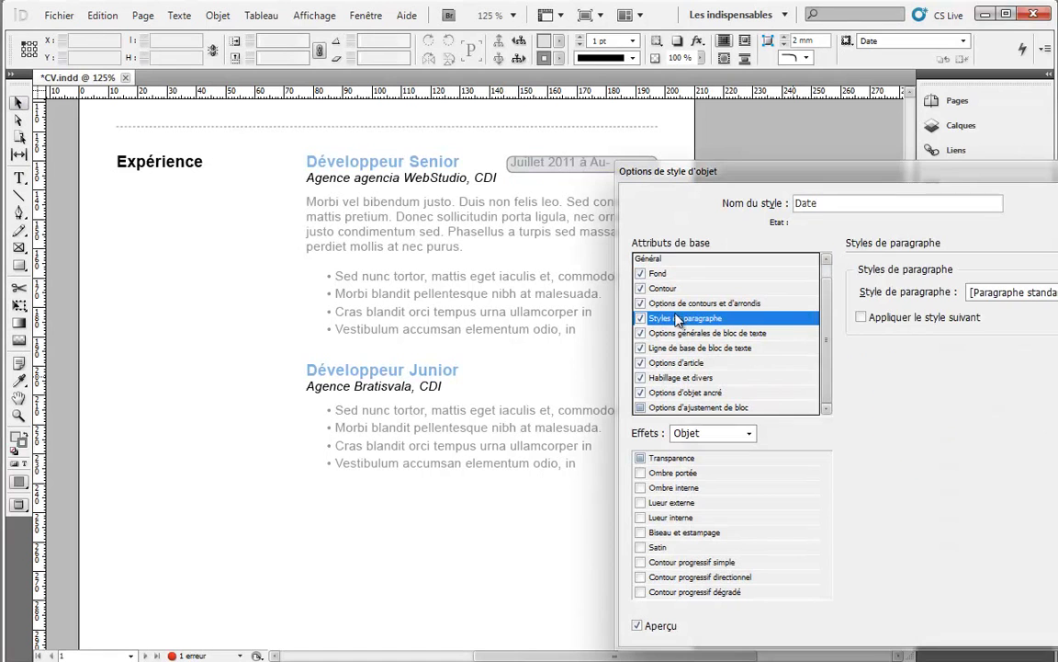
pyautogui.click(1009, 292)
pyautogui.click(1005, 344)
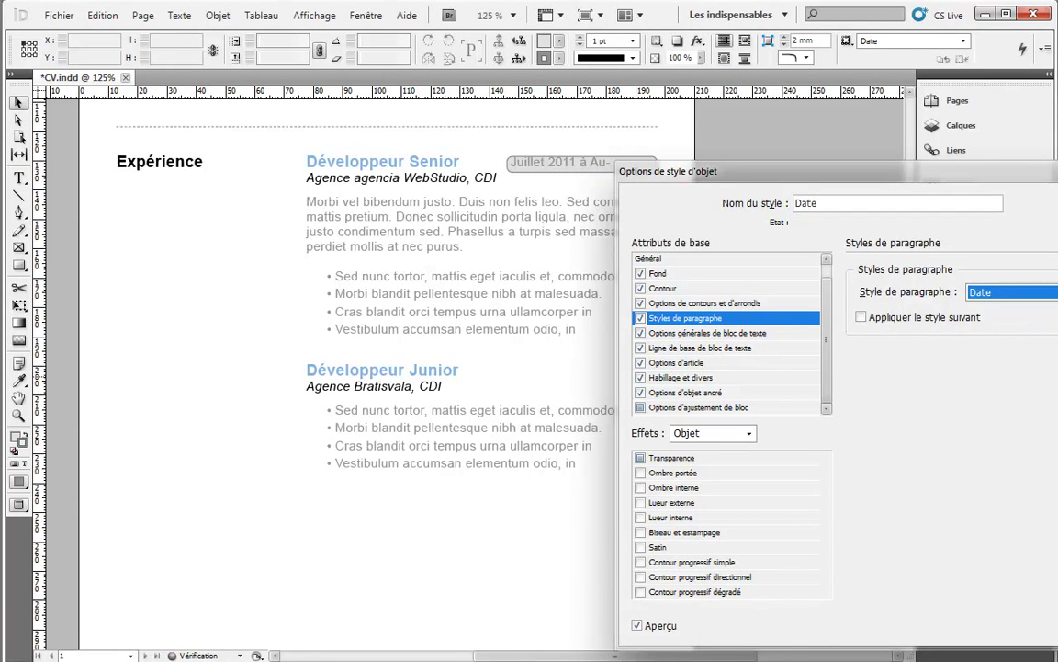
# Step: Accept the Date object style options and leave the date frame deselected
pyautogui.press('Return')
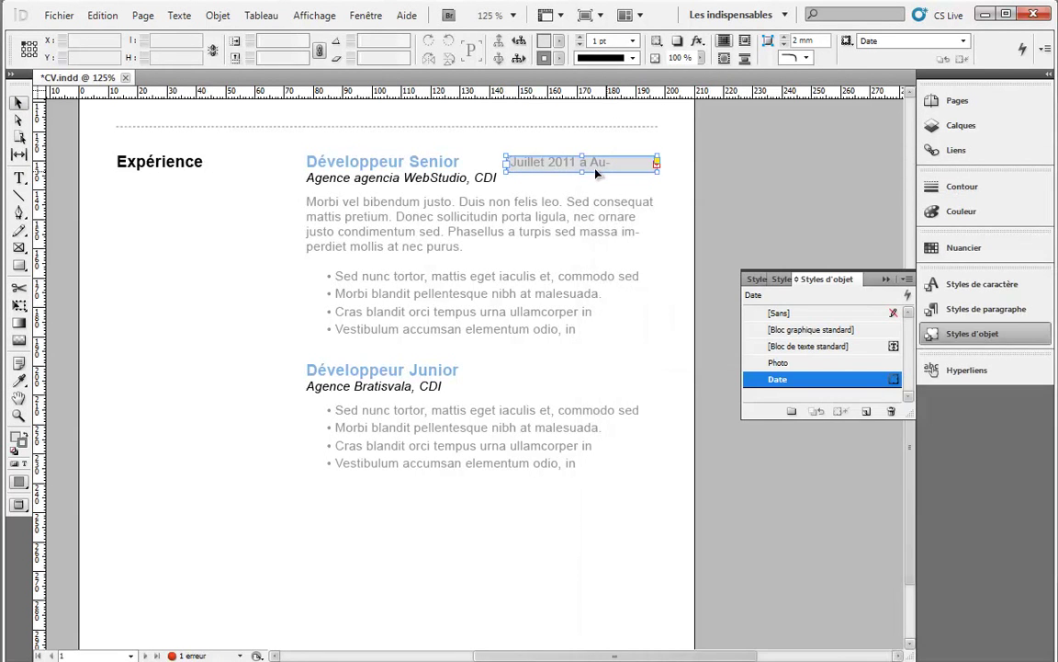
pyautogui.click(613, 169)
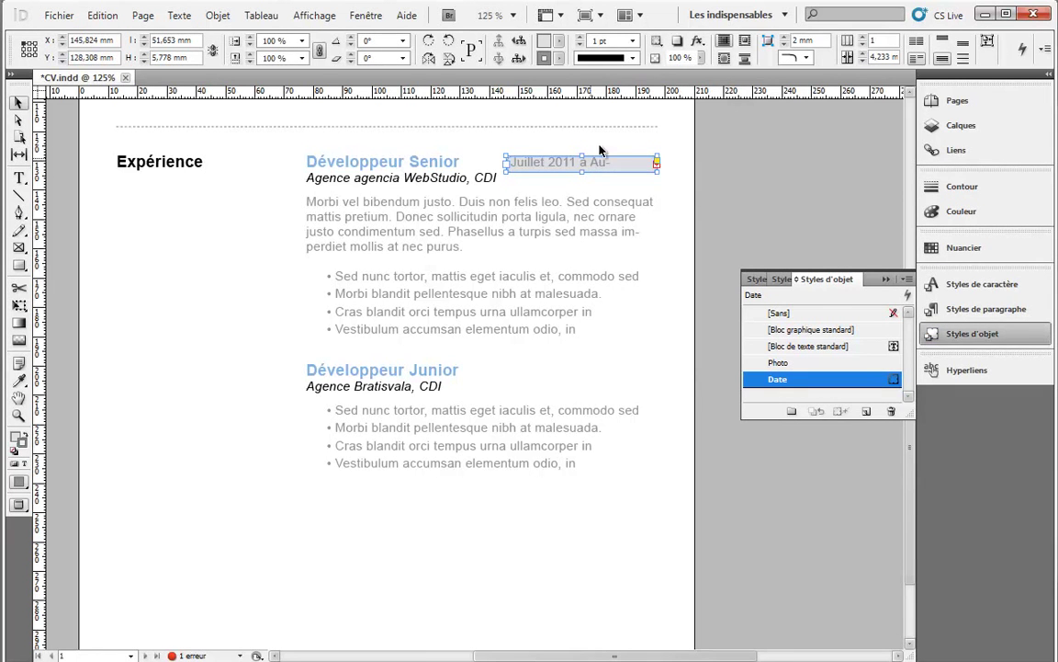
pyautogui.click(672, 140)
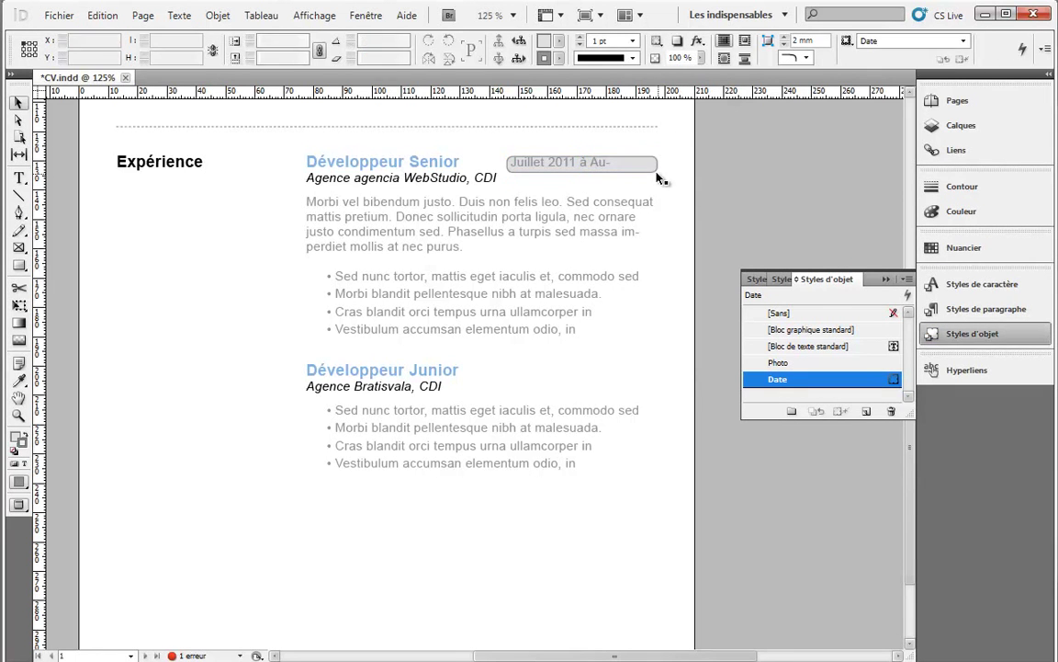
# Step: Edit the Date paragraph style to use 10 pt text with centred alignment
pyautogui.click(994, 309)
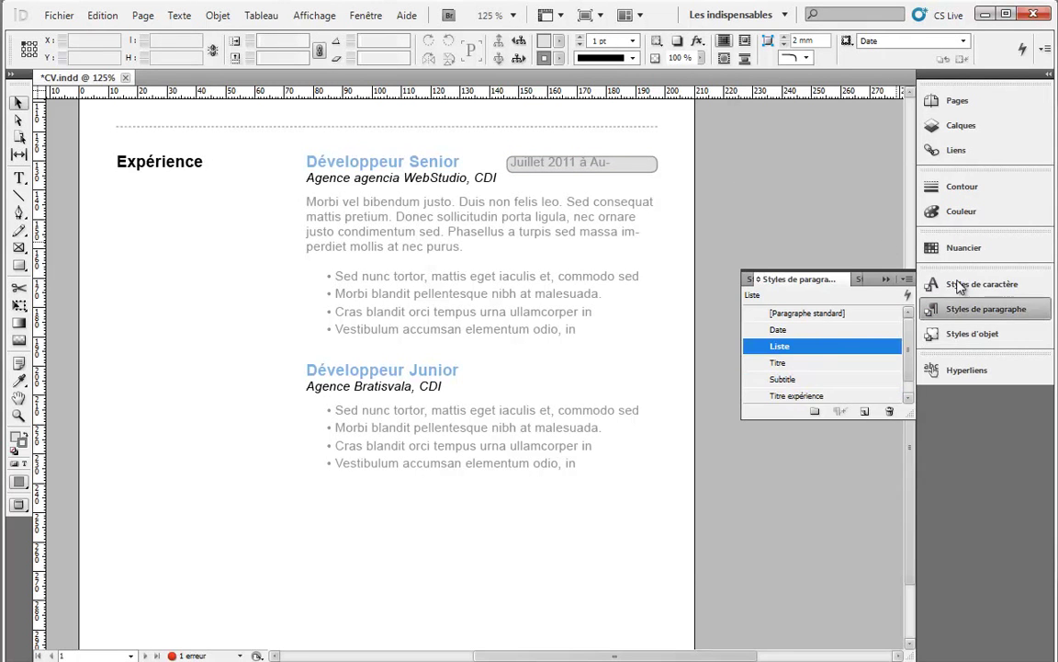
pyautogui.doubleClick(777, 329)
pyautogui.click(808, 189)
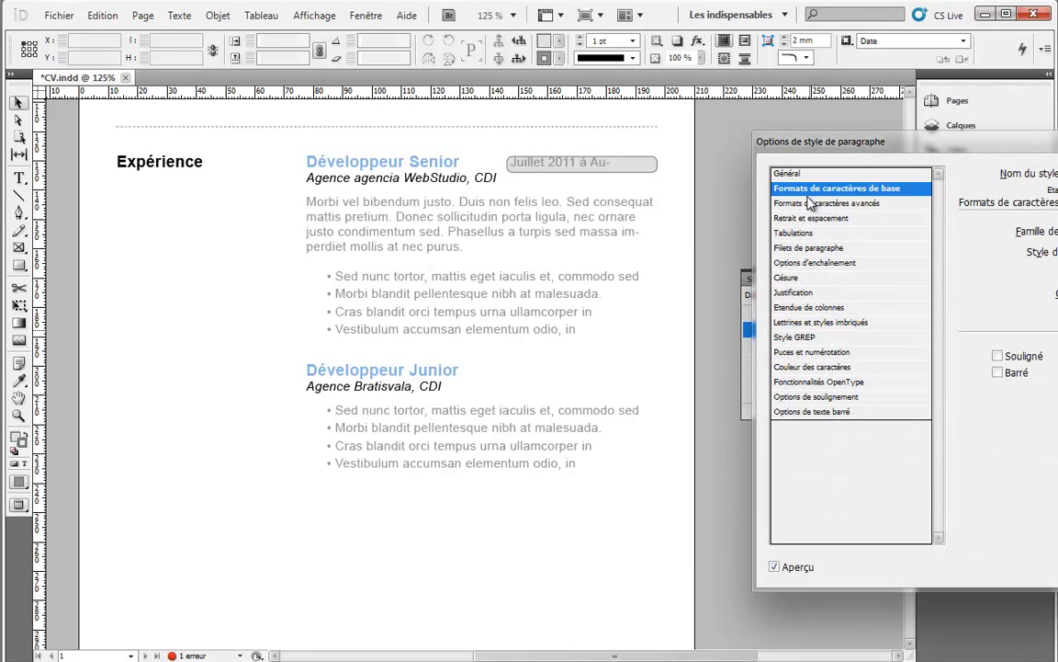
pyautogui.press('Down')
pyautogui.press('Down')
pyautogui.click(820, 203)
pyautogui.click(808, 219)
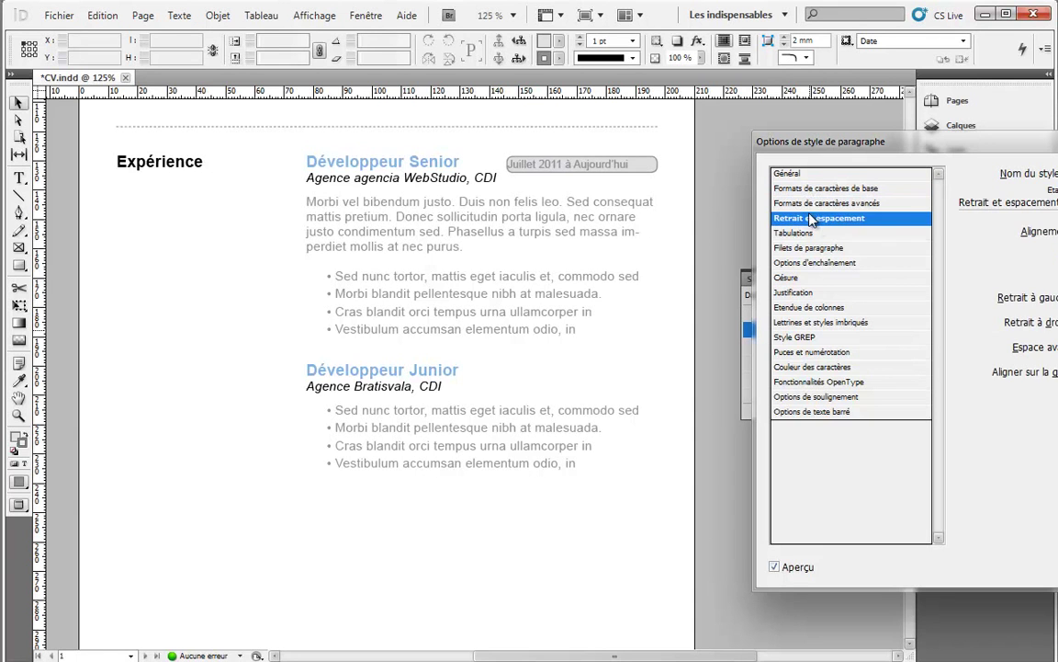
pyautogui.click(819, 233)
pyautogui.click(860, 217)
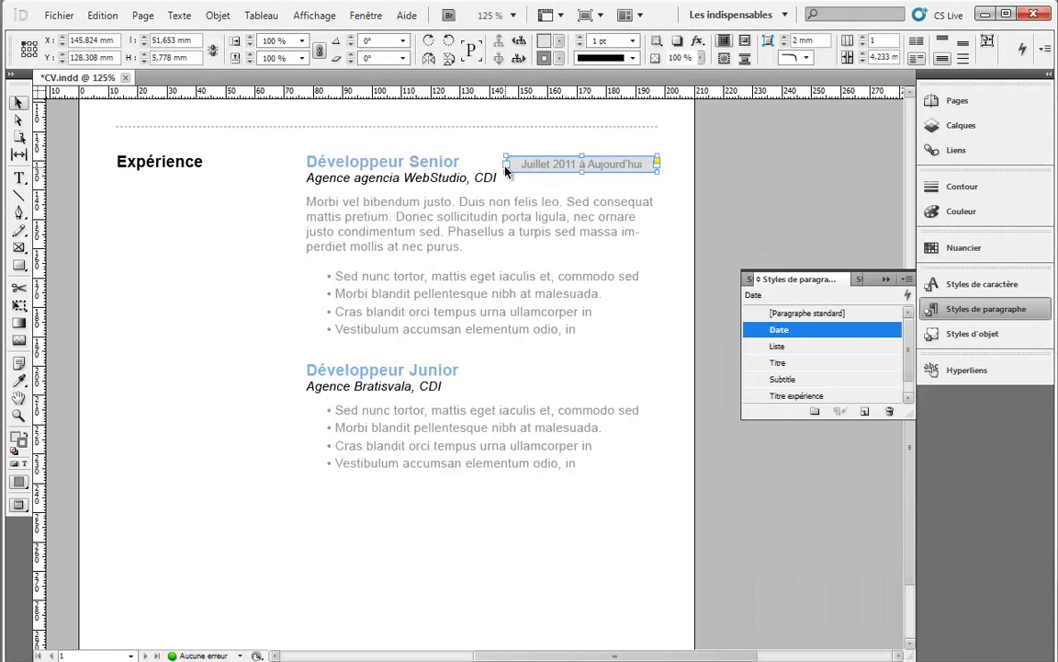
# Step: Resize the date frame to about 47.5 by 7.2 mm and align it with the Développeur Senior text block's right edge
pyautogui.moveTo(656, 171); pyautogui.dragTo(647, 173)
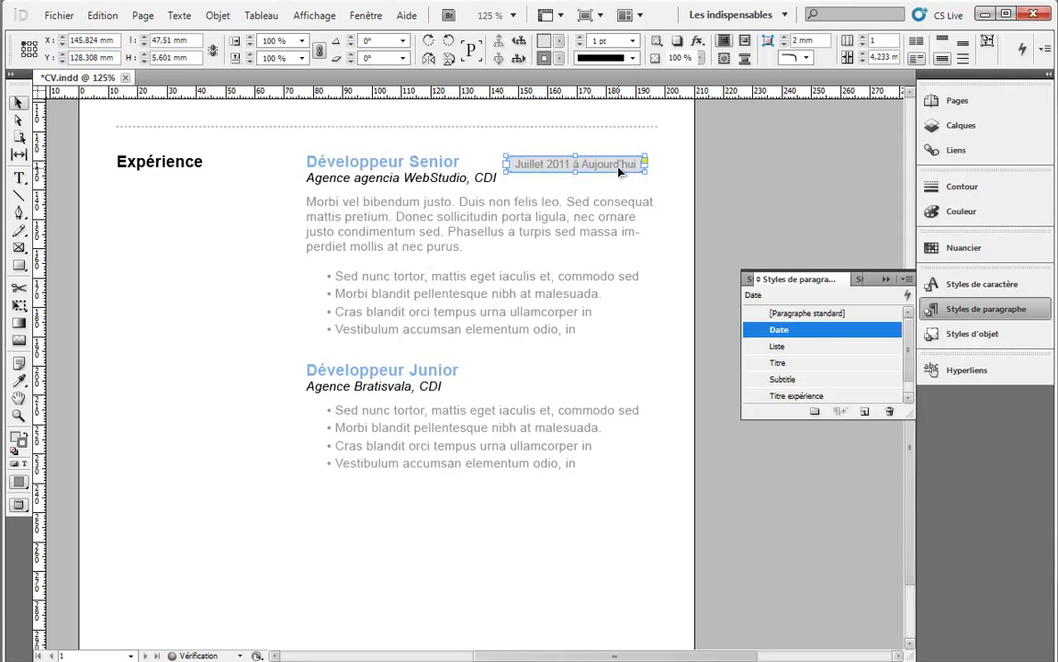
pyautogui.moveTo(577, 168)
pyautogui.mouseDown()
pyautogui.moveTo(588, 169)
pyautogui.moveTo(565, 164)
pyautogui.mouseUp()
pyautogui.click(538, 214)
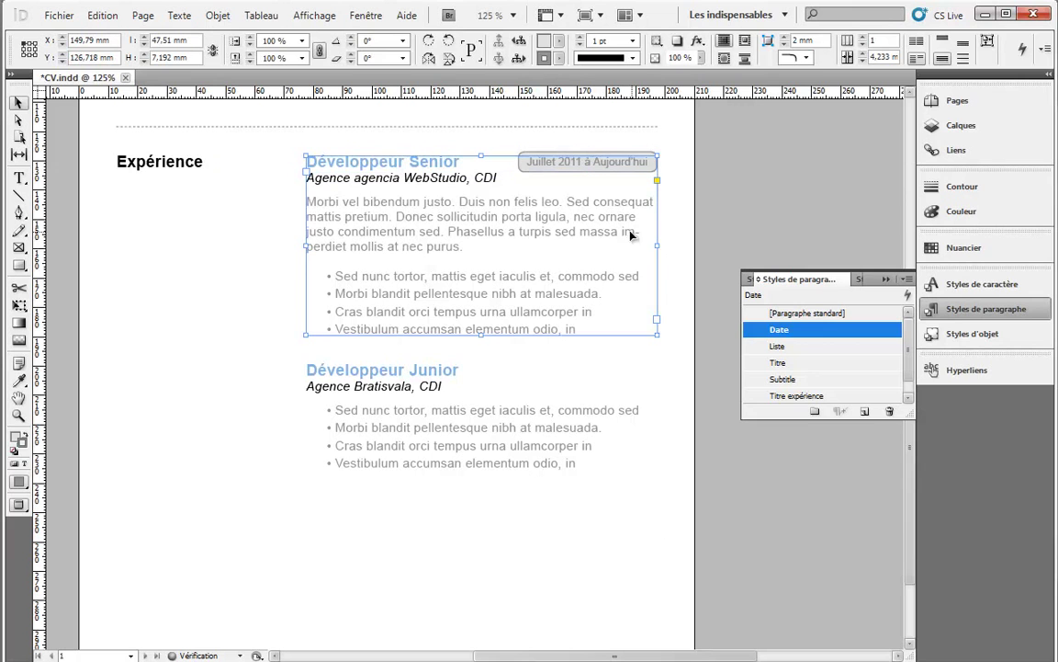
pyautogui.click(673, 168)
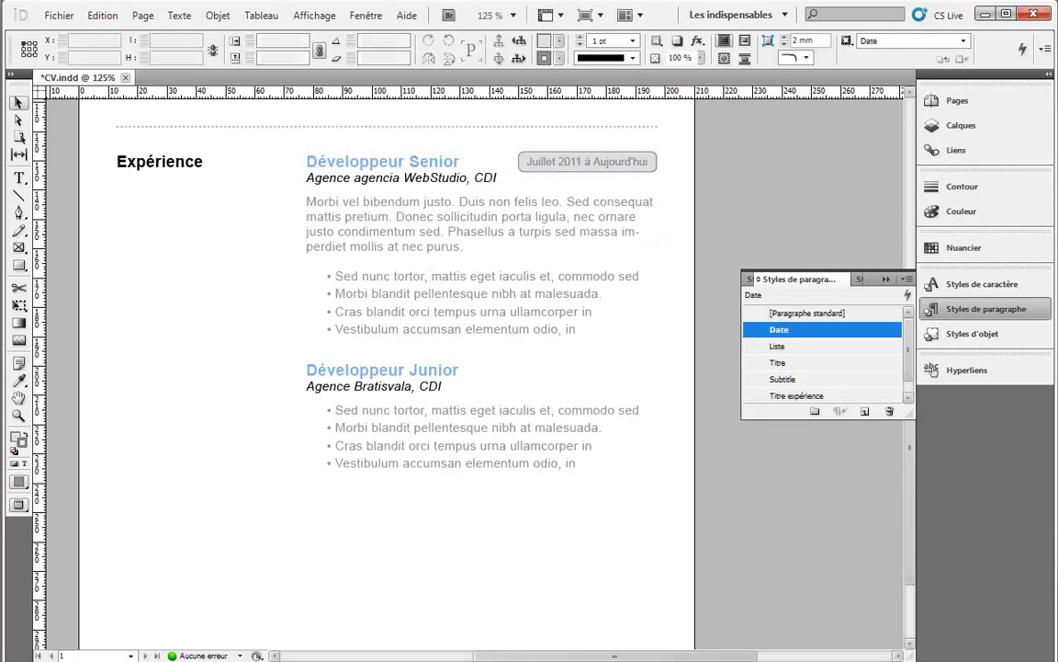
# Step: Duplicate the date label straight down beside the Développeur Junior title
pyautogui.moveTo(610, 164); pyautogui.dragTo(610, 378)
pyautogui.click(661, 308)
# Step: Examine the Expérience section and its date labels at different magnifications
pyautogui.press('z')
pyautogui.keyDown('alt'); pyautogui.click(605, 321); pyautogui.keyUp('alt')
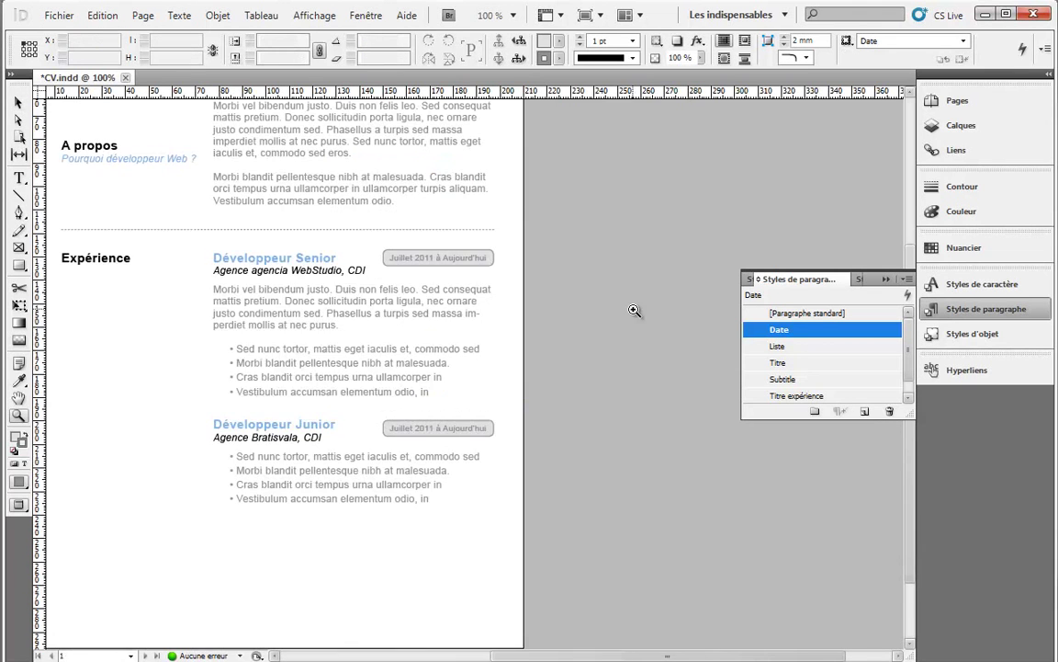
pyautogui.moveTo(539, 390); pyautogui.dragTo(630, 371)
pyautogui.click(551, 340)
pyautogui.click(487, 423)
pyautogui.moveTo(469, 438); pyautogui.dragTo(532, 445)
pyautogui.keyDown('alt'); pyautogui.click(512, 373); pyautogui.keyUp('alt')
pyautogui.moveTo(422, 294); pyautogui.dragTo(515, 278)
pyautogui.moveTo(425, 217)
pyautogui.mouseDown()
pyautogui.moveTo(430, 94)
pyautogui.moveTo(437, 205)
pyautogui.mouseUp()
# Step: Save the CV document
pyautogui.click(19, 105)
pyautogui.hotkey('ctrl', 'e')
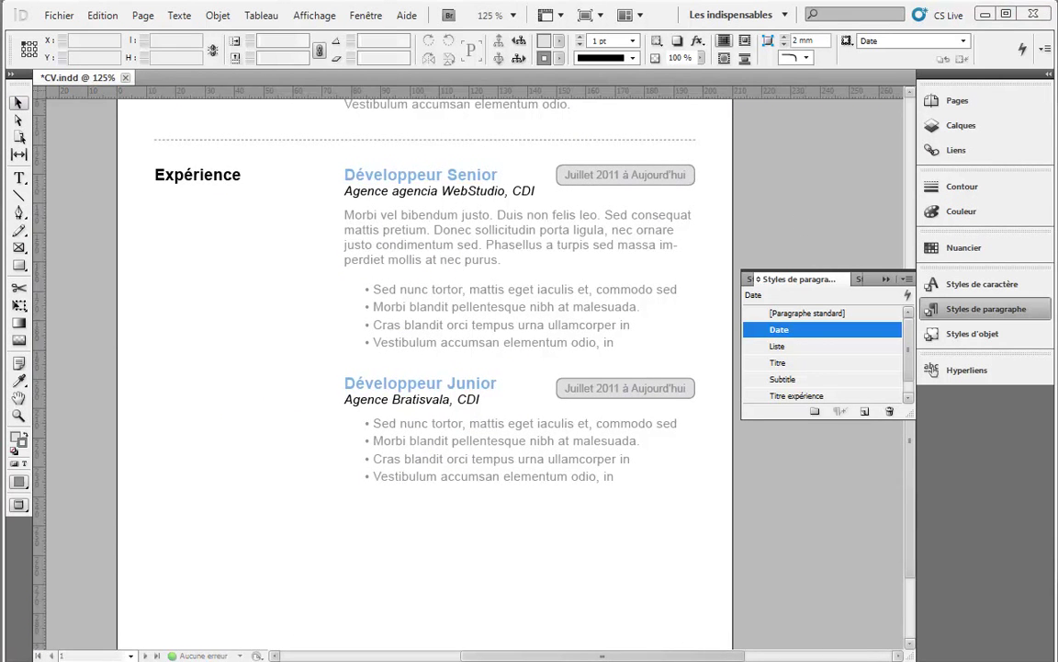
pyautogui.click(643, 522)
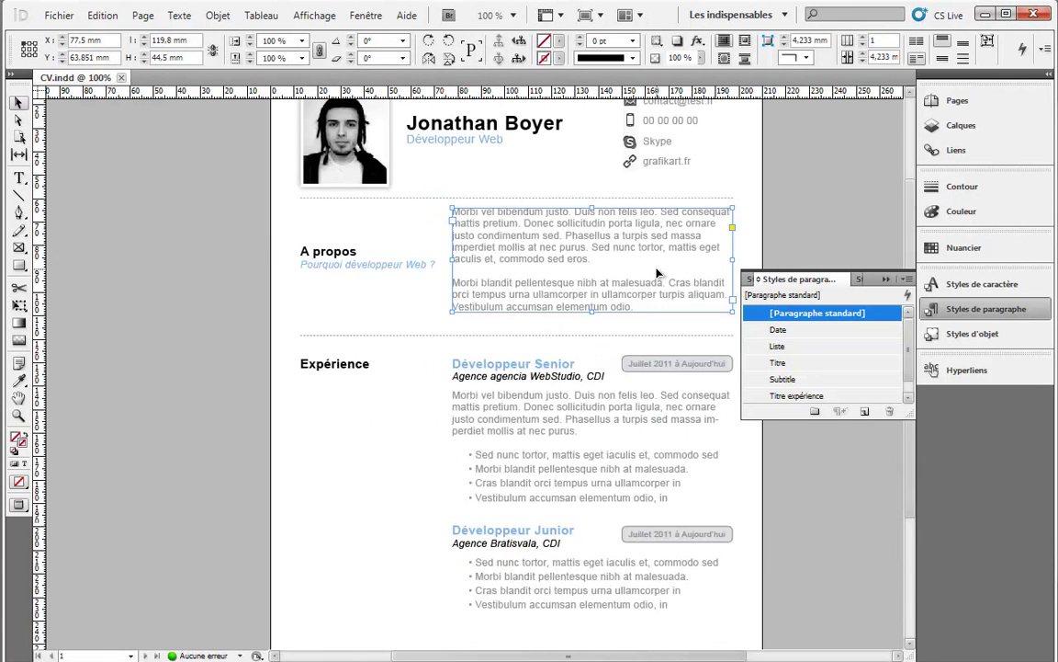
# Step: Delete the second paragraph of the A propos text block
pyautogui.doubleClick(658, 272)
pyautogui.moveTo(641, 309); pyautogui.dragTo(453, 283)
pyautogui.press('BackSpace')
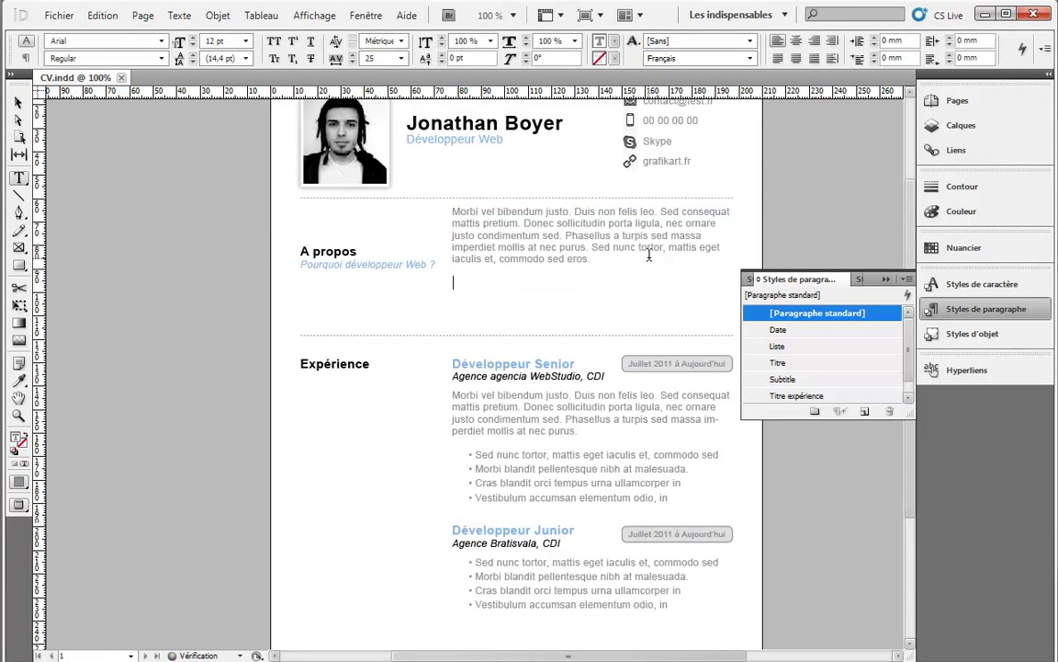
pyautogui.press('Escape')
# Step: Delete the bulleted list from the Développeur Senior entry, leaving only its paragraph
pyautogui.doubleClick(542, 430)
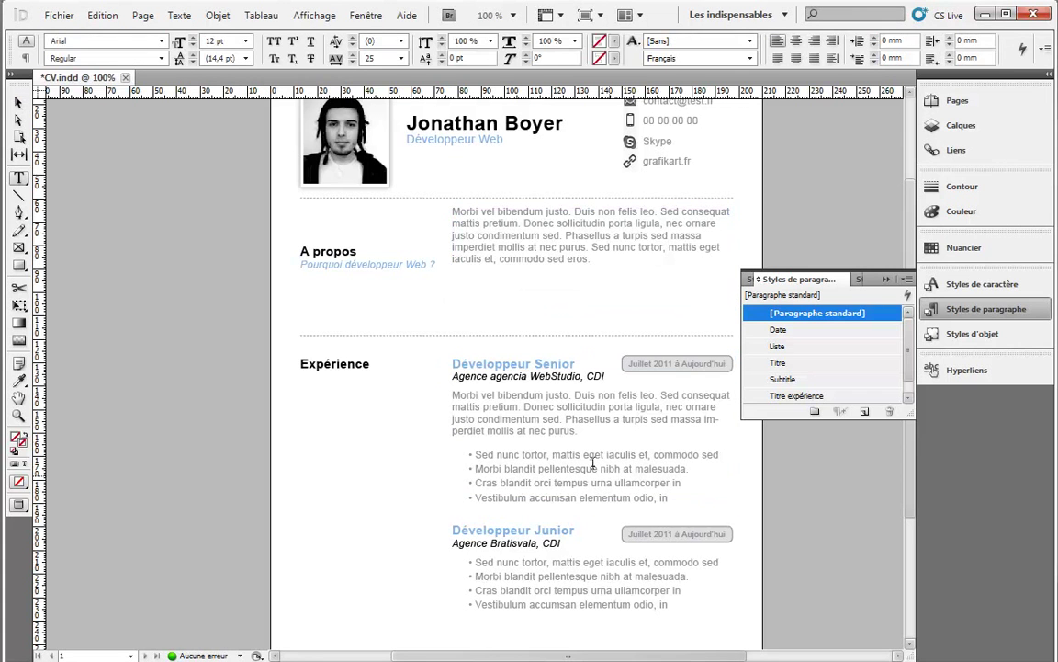
pyautogui.moveTo(671, 498); pyautogui.dragTo(674, 432)
pyautogui.press('BackSpace')
pyautogui.press('BackSpace')
pyautogui.scroll(-3, 658, 436)
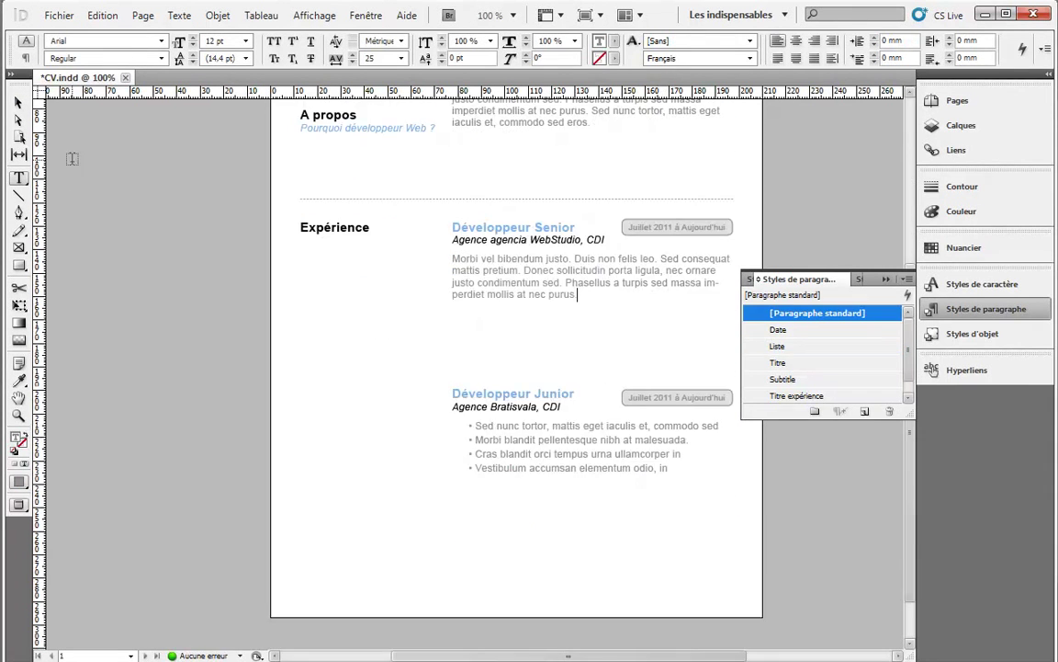
pyautogui.press('Escape')
# Step: Shorten the Développeur Senior frame to fit its text and move the Développeur Junior entry with its date label up beneath it
pyautogui.click(424, 382)
pyautogui.moveTo(592, 364); pyautogui.dragTo(598, 303)
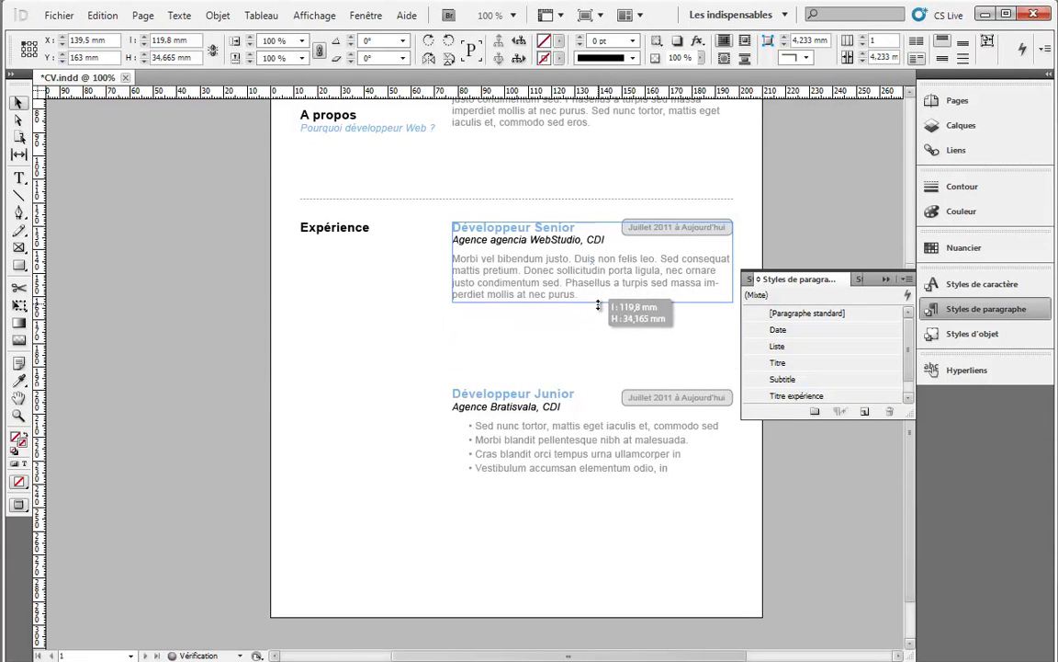
pyautogui.moveTo(359, 401); pyautogui.dragTo(735, 588)
pyautogui.moveTo(621, 398); pyautogui.dragTo(599, 339)
pyautogui.moveTo(538, 270); pyautogui.dragTo(497, 361)
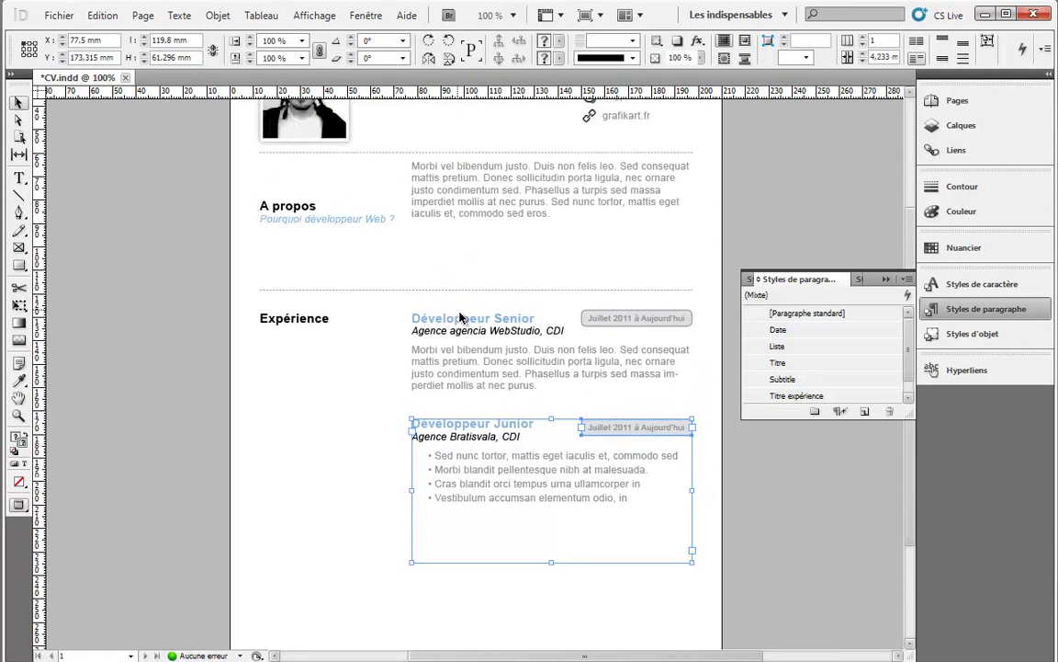
# Step: Move the separator below A propos up to about Y 94.1 mm and reposition the A propos heading at about Y 71.4 mm
pyautogui.moveTo(285, 211); pyautogui.dragTo(286, 184)
pyautogui.moveTo(350, 289); pyautogui.dragTo(356, 231)
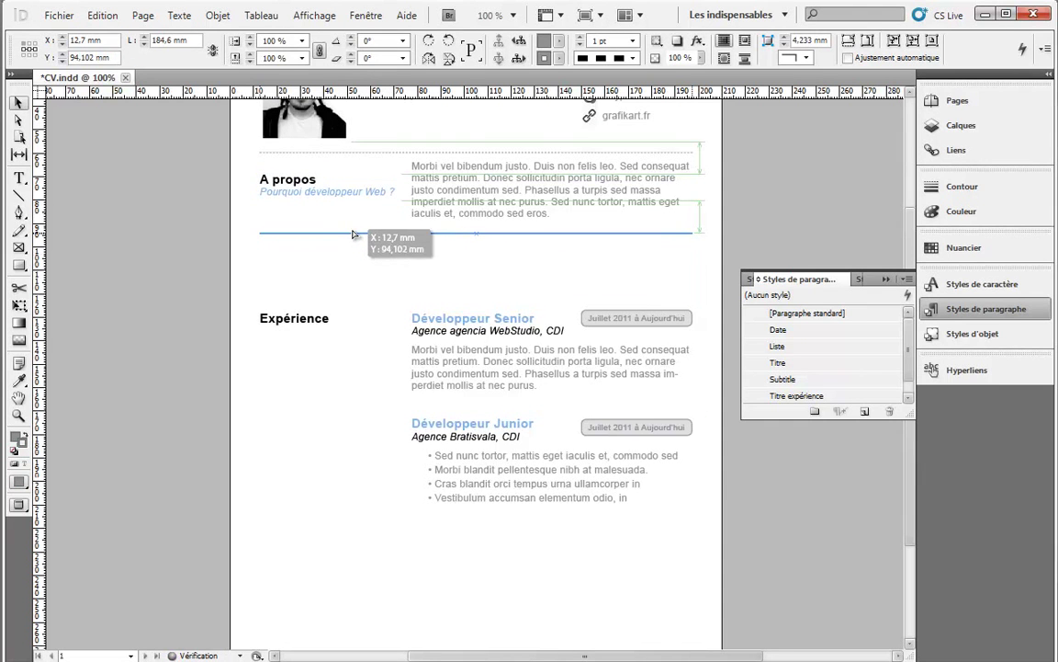
pyautogui.click(354, 231)
pyautogui.moveTo(295, 168)
pyautogui.mouseDown()
pyautogui.moveTo(327, 194)
pyautogui.moveTo(313, 206)
pyautogui.mouseUp()
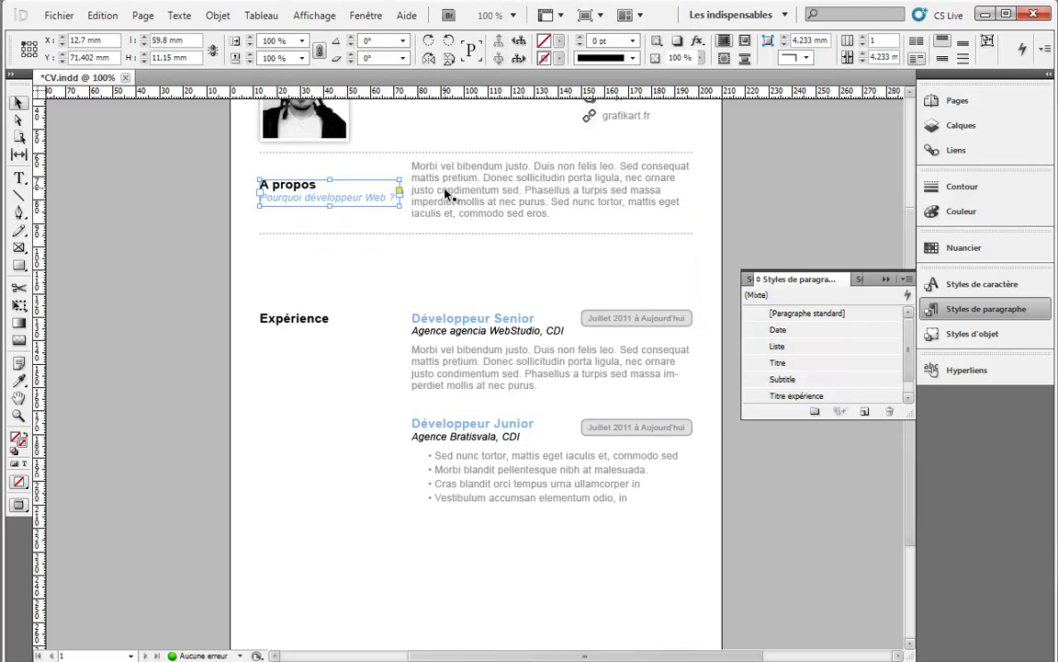
# Step: Shorten the A propos text frame to its text and move the Expérience section up beneath the separator
pyautogui.click(480, 240)
pyautogui.moveTo(549, 268); pyautogui.dragTo(550, 218)
pyautogui.moveTo(402, 282); pyautogui.dragTo(657, 468)
pyautogui.moveTo(501, 345); pyautogui.dragTo(501, 286)
# Step: Shorten the Développeur Junior frame to about 37.3 mm high so it fits its bulleted list
pyautogui.click(517, 526)
pyautogui.click(531, 494)
pyautogui.moveTo(549, 497); pyautogui.dragTo(552, 447)
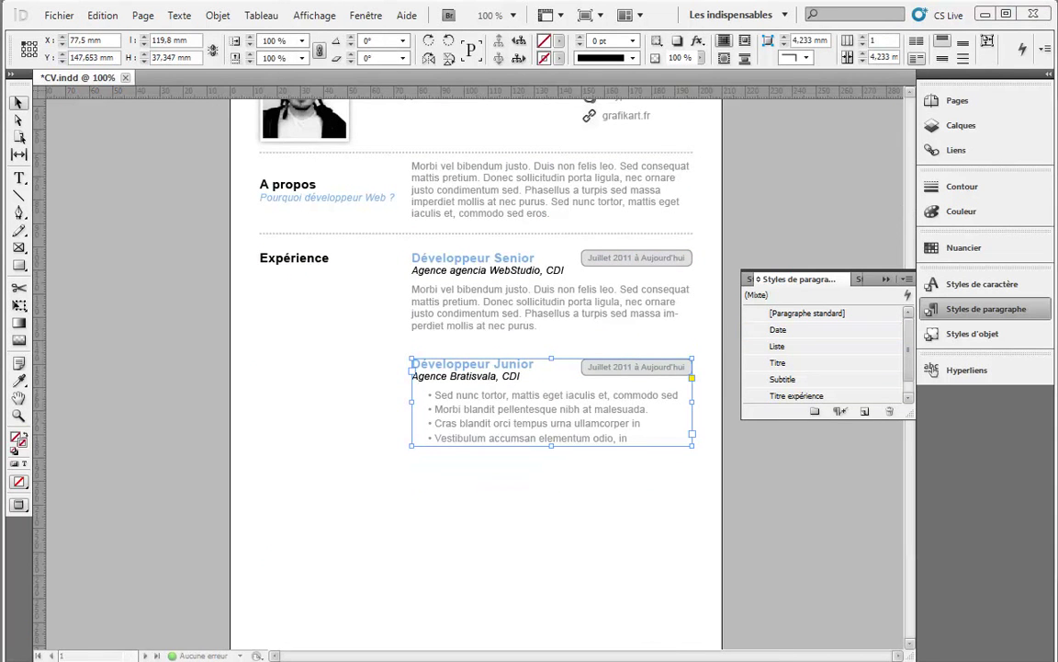
# Step: Duplicate the whole Expérience section, including its separator and date labels, directly below the original
pyautogui.moveTo(236, 232); pyautogui.dragTo(695, 449)
pyautogui.moveTo(489, 275); pyautogui.dragTo(476, 507)
pyautogui.moveTo(497, 479); pyautogui.dragTo(483, 331)
pyautogui.click(739, 258)
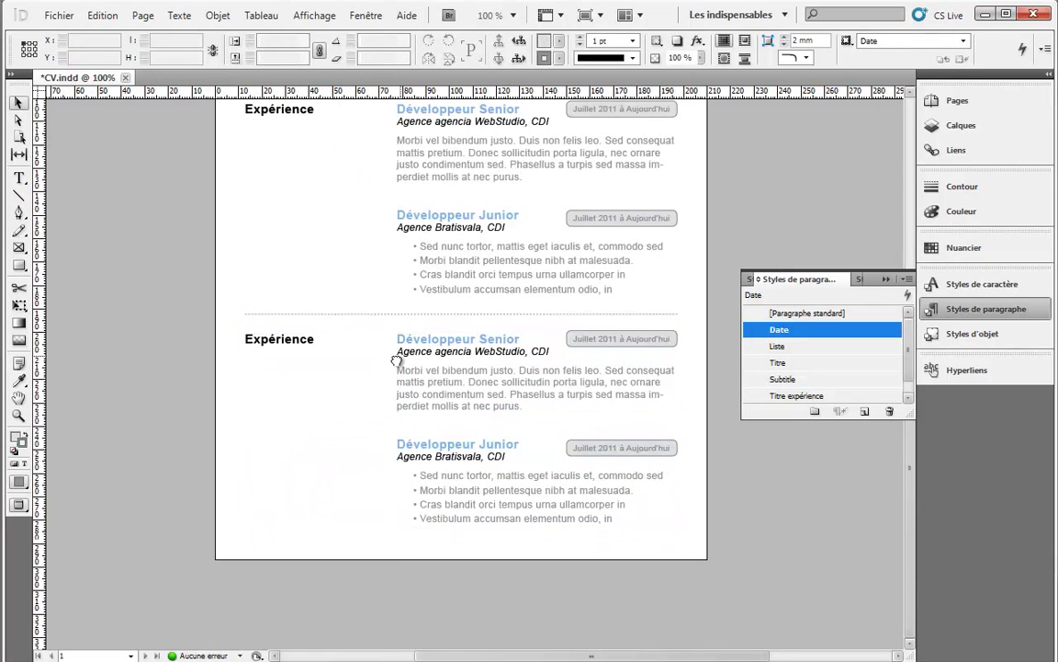
# Step: Change the duplicated section's heading to "Formation"
pyautogui.moveTo(418, 351); pyautogui.dragTo(403, 388)
pyautogui.doubleClick(271, 377)
pyautogui.doubleClick(270, 378)
pyautogui.write('Formationb')
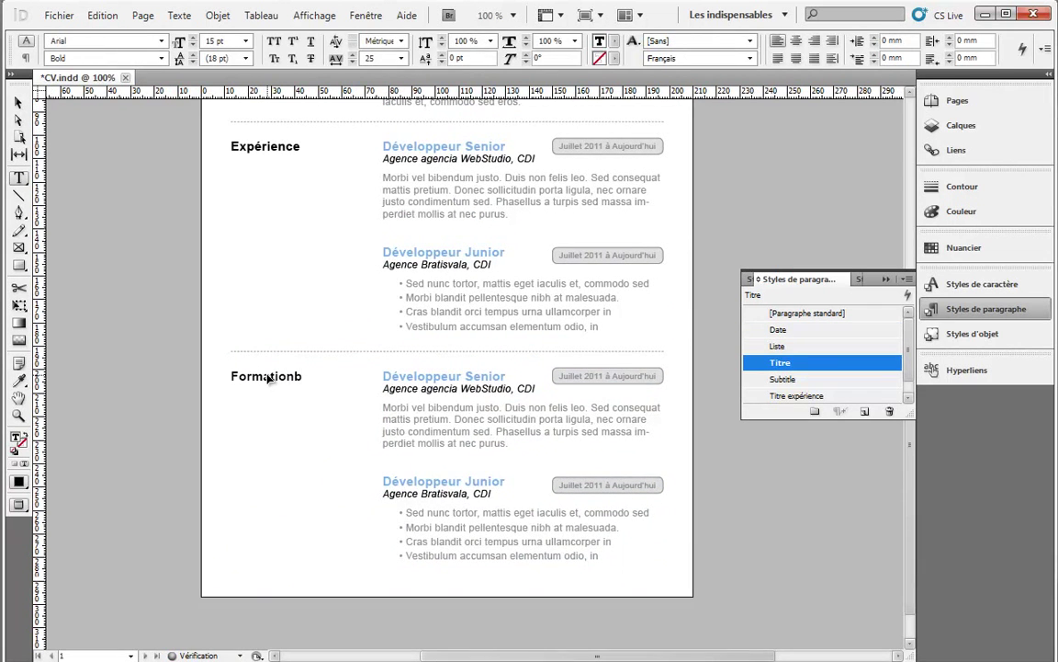
pyautogui.press('Escape')
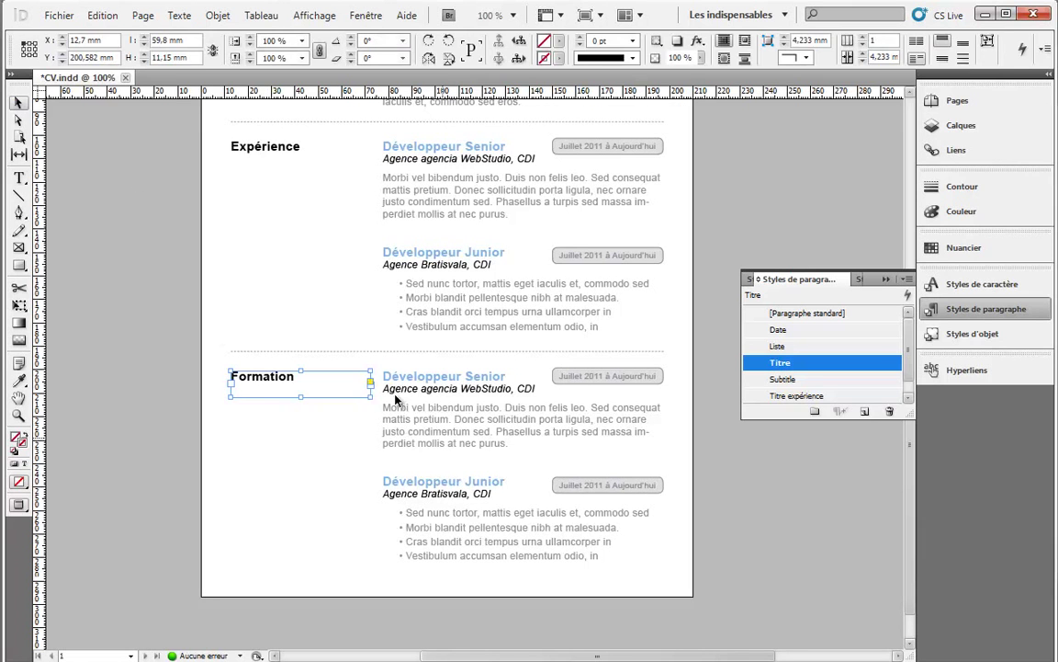
# Step: Replace the first Formation entry's title with "Licence 3 Chukbluk", without an extra line below it
pyautogui.doubleClick(466, 384)
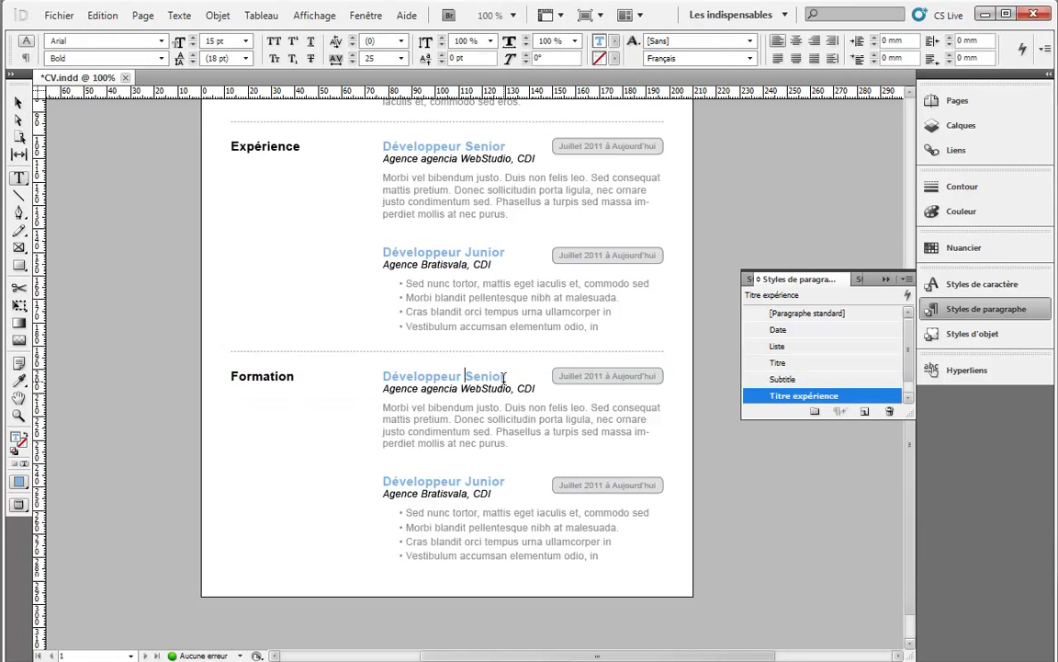
pyautogui.hotkey('ctrl', 'a')
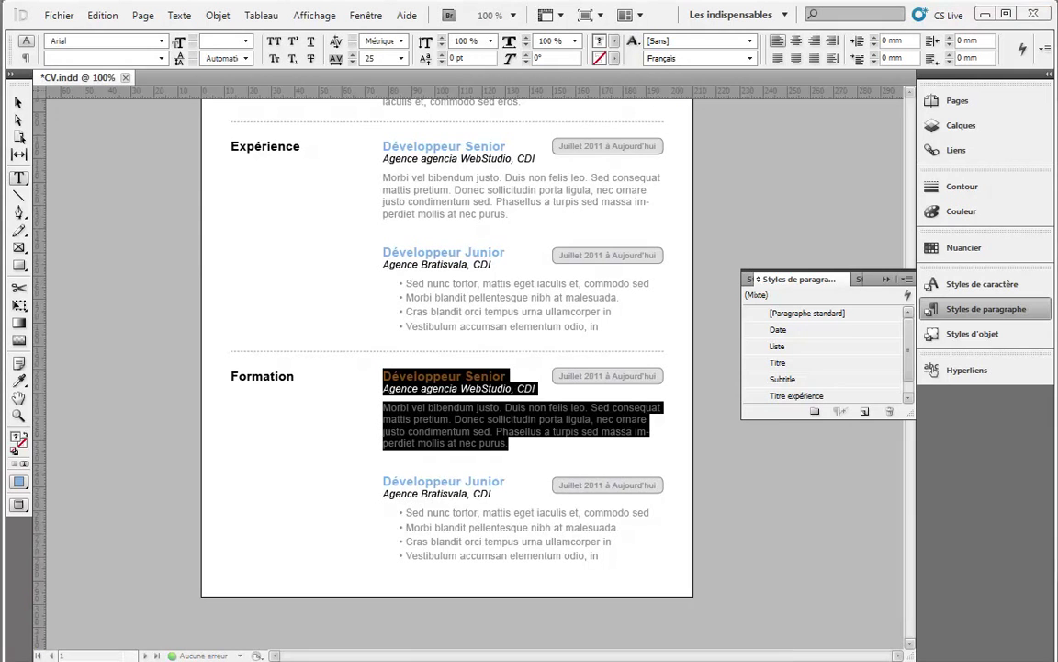
pyautogui.moveTo(515, 376); pyautogui.dragTo(334, 368)
pyautogui.write('Licence 3 Chubkluk')
pyautogui.press('Return')
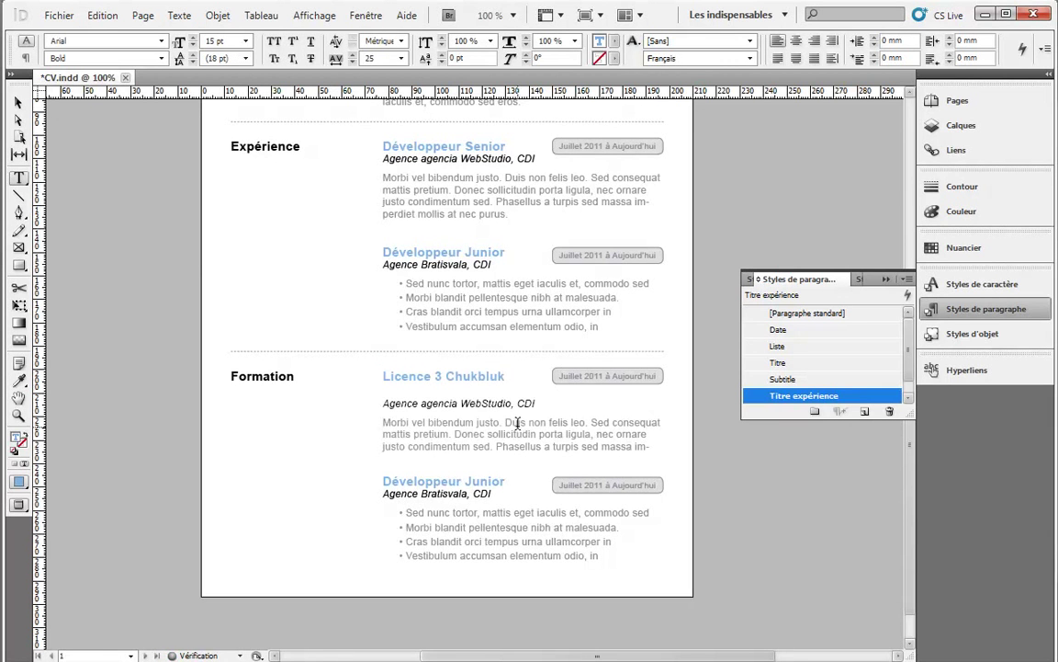
pyautogui.press('BackSpace')
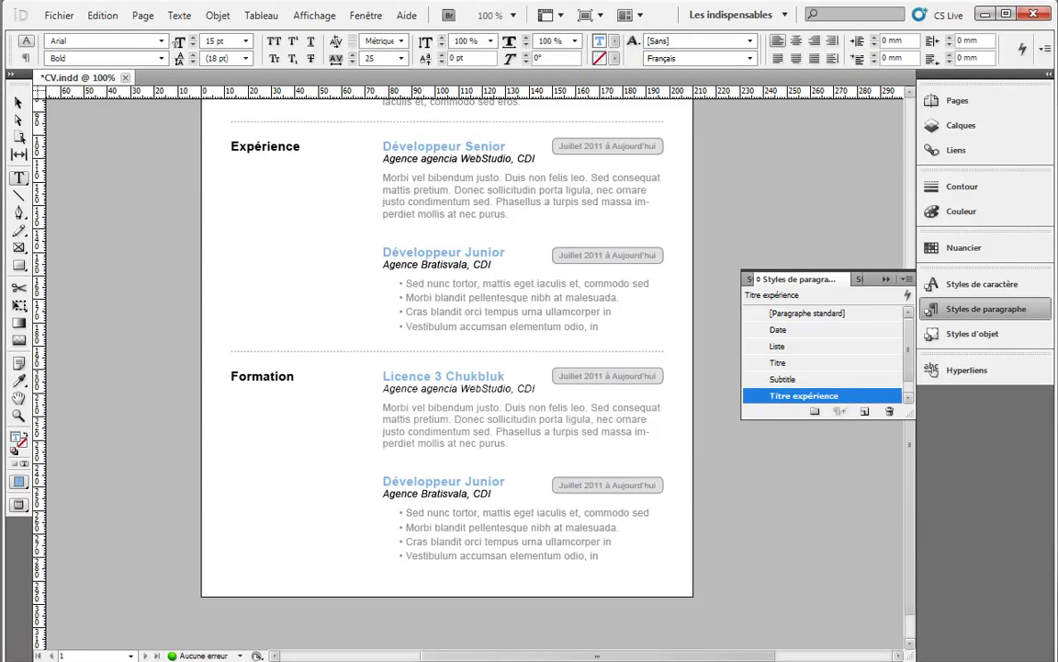
pyautogui.hotkey('ctrl', 's')
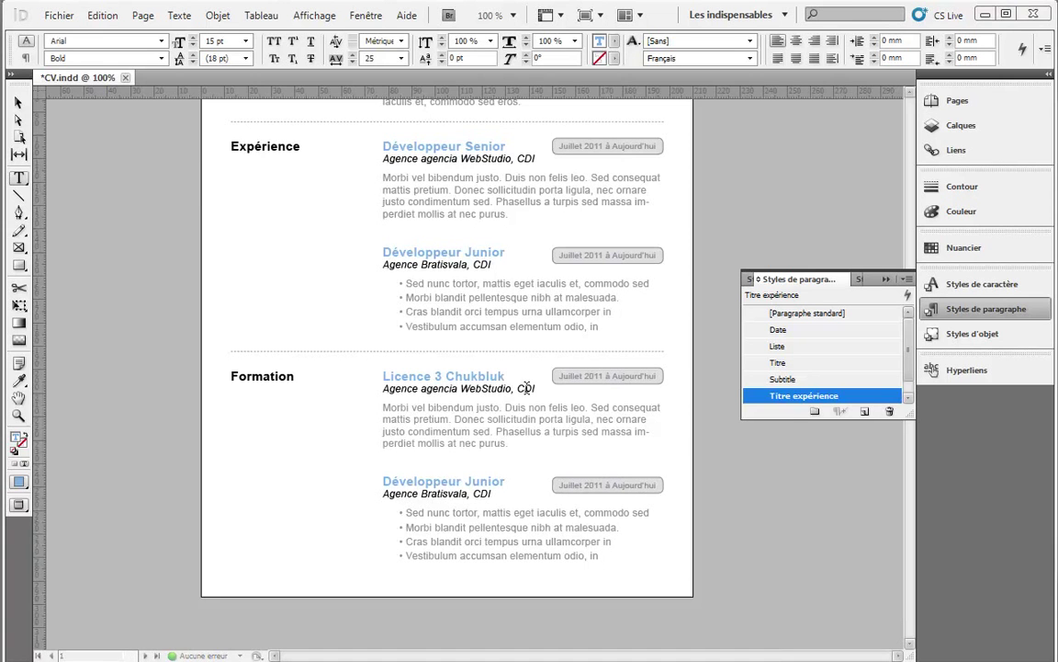
# Step: Replace the italic subtitle of the first Formation entry with "DevInfo - 83000"
pyautogui.moveTo(540, 387); pyautogui.dragTo(386, 400)
pyautogui.write('DevInfo - 83000')
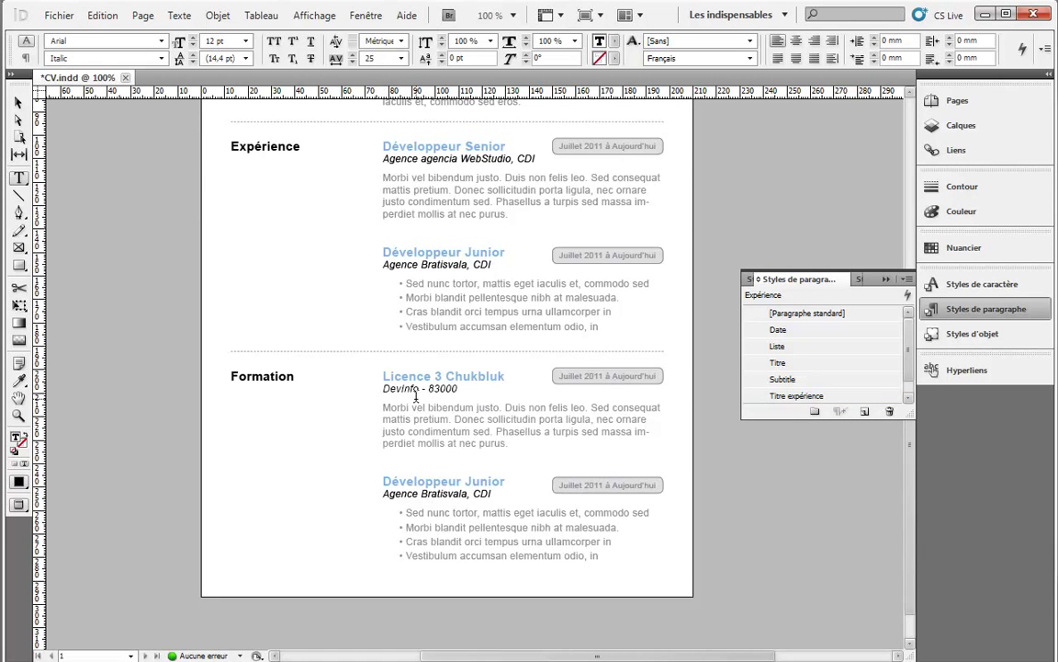
pyautogui.press('Escape')
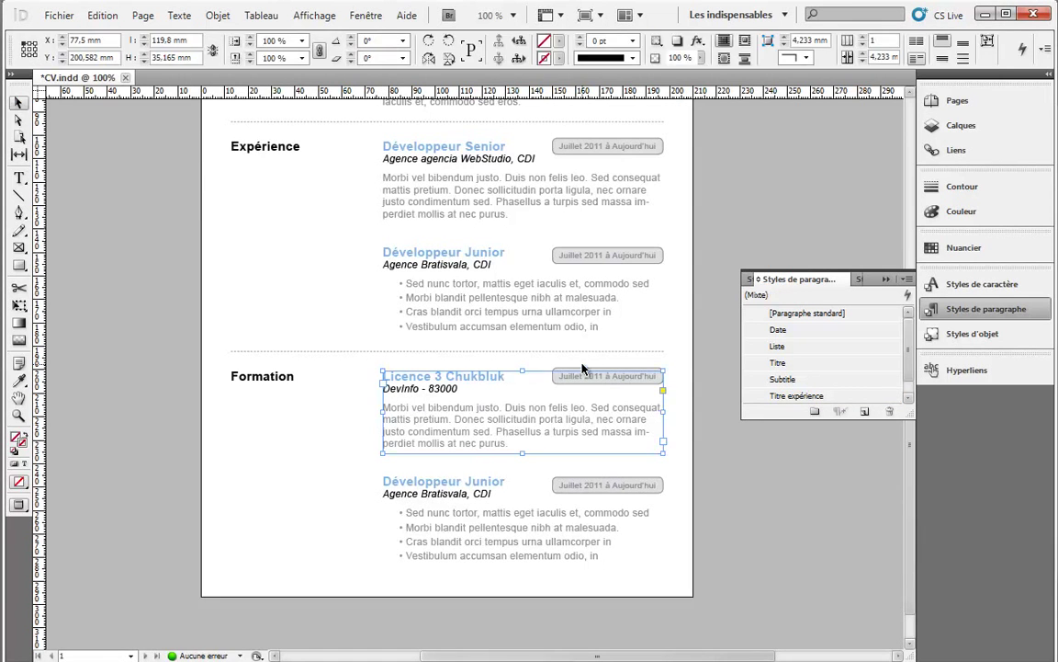
# Step: Change the first Formation entry's date label to "2010 - 2011" and view it up close
pyautogui.doubleClick(630, 378)
pyautogui.hotkey('ctrl', 'a')
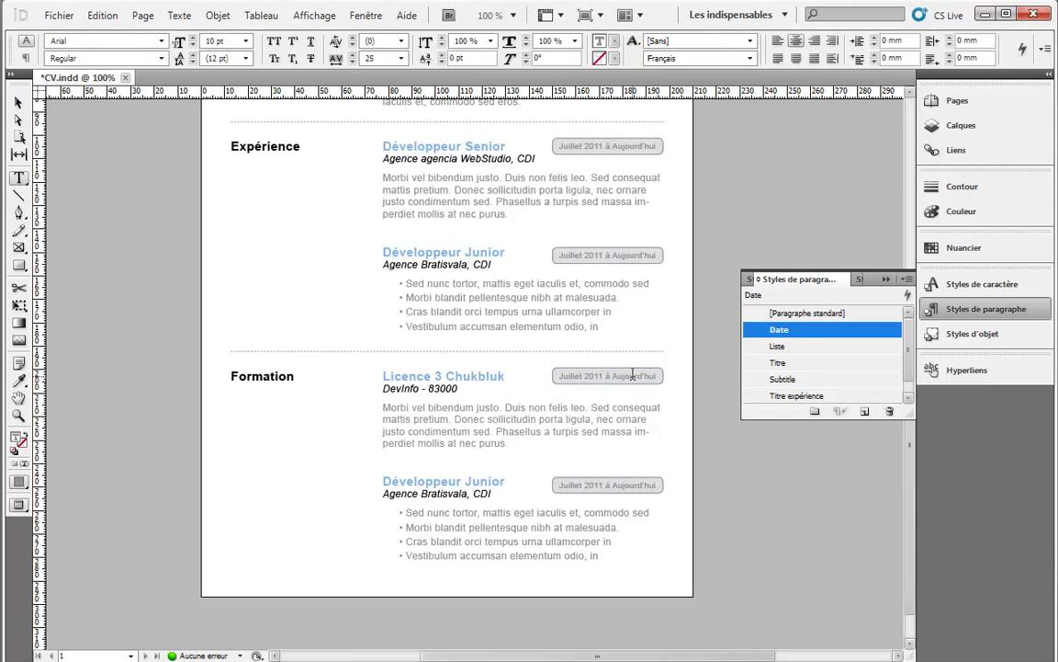
pyautogui.press('BackSpace')
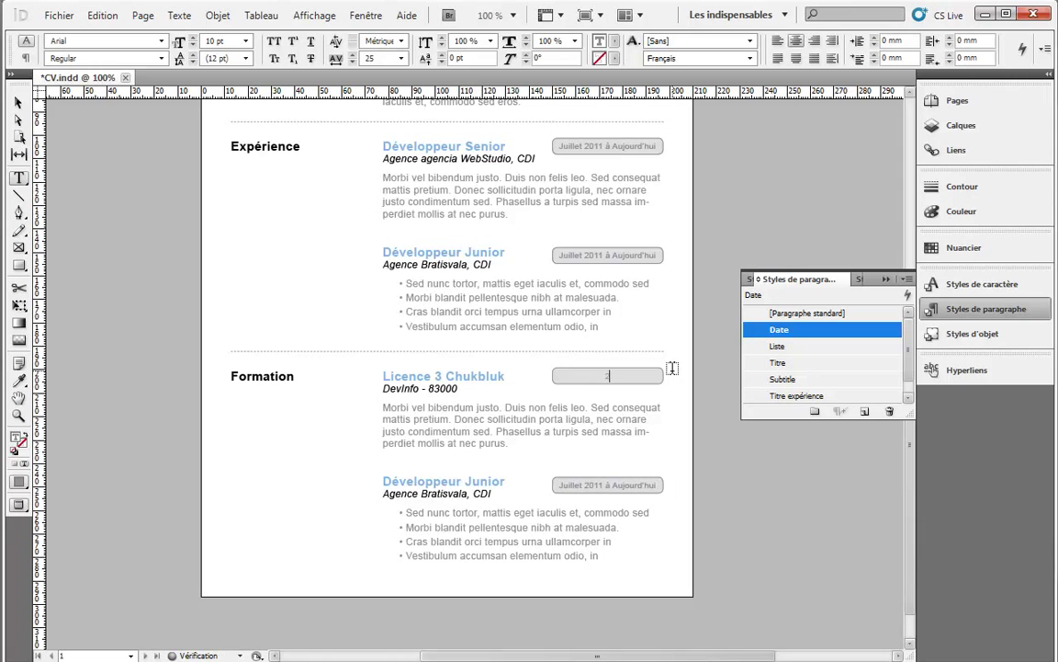
pyautogui.write('2010 - 2011')
pyautogui.click(16, 102)
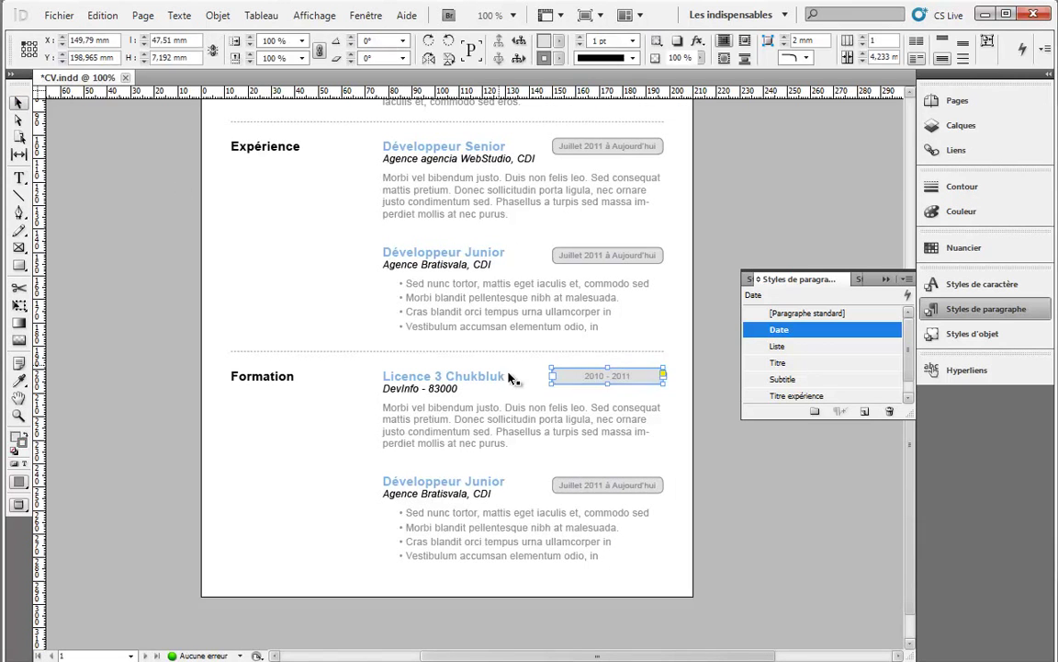
pyautogui.press('z')
pyautogui.moveTo(682, 378)
pyautogui.mouseDown()
pyautogui.moveTo(716, 378)
pyautogui.moveTo(250, 335)
pyautogui.mouseUp()
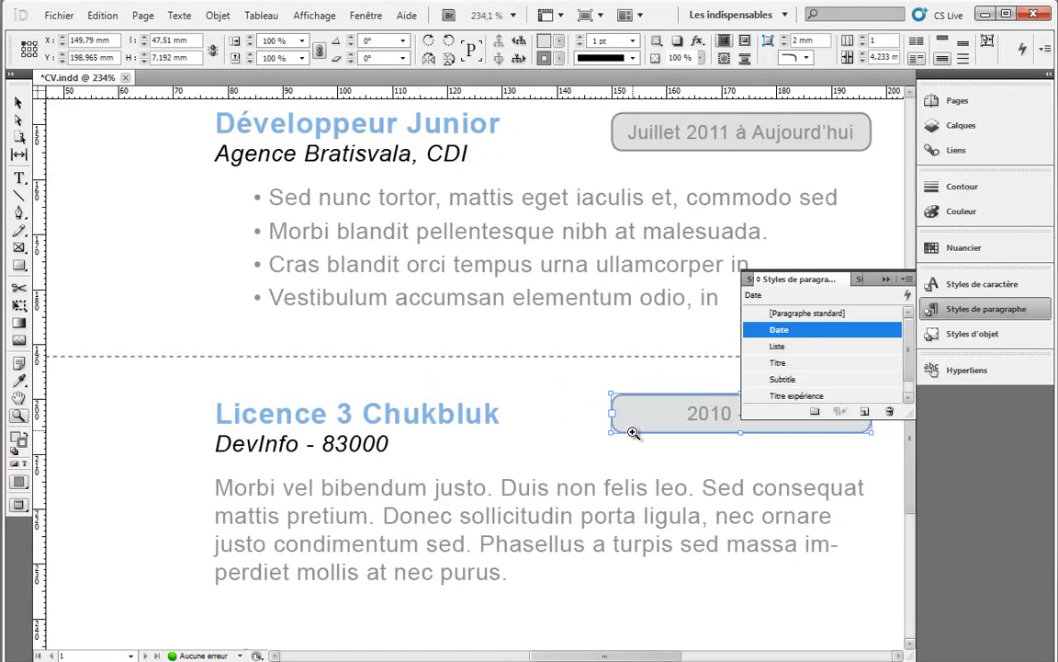
# Step: Shrink the first Formation entry's "2010 - 2011" date frame around its text, keeping it aligned to the column's right edge
pyautogui.click(19, 103)
pyautogui.moveTo(382, 311); pyautogui.dragTo(209, 284)
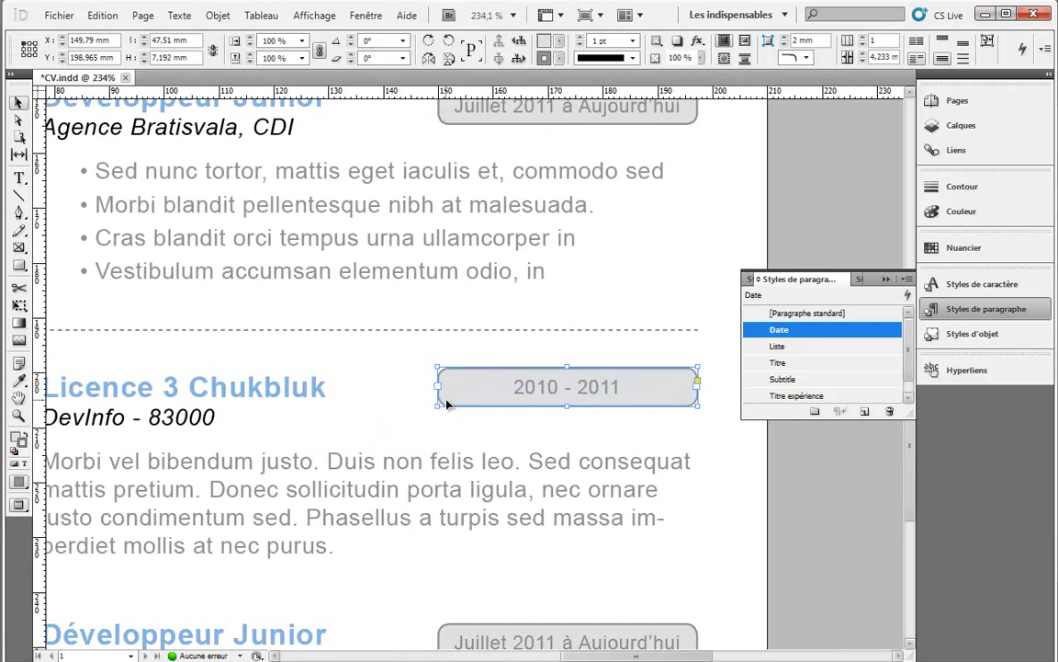
pyautogui.moveTo(437, 408); pyautogui.dragTo(547, 399)
pyautogui.click(605, 454)
pyautogui.moveTo(397, 455); pyautogui.dragTo(510, 393)
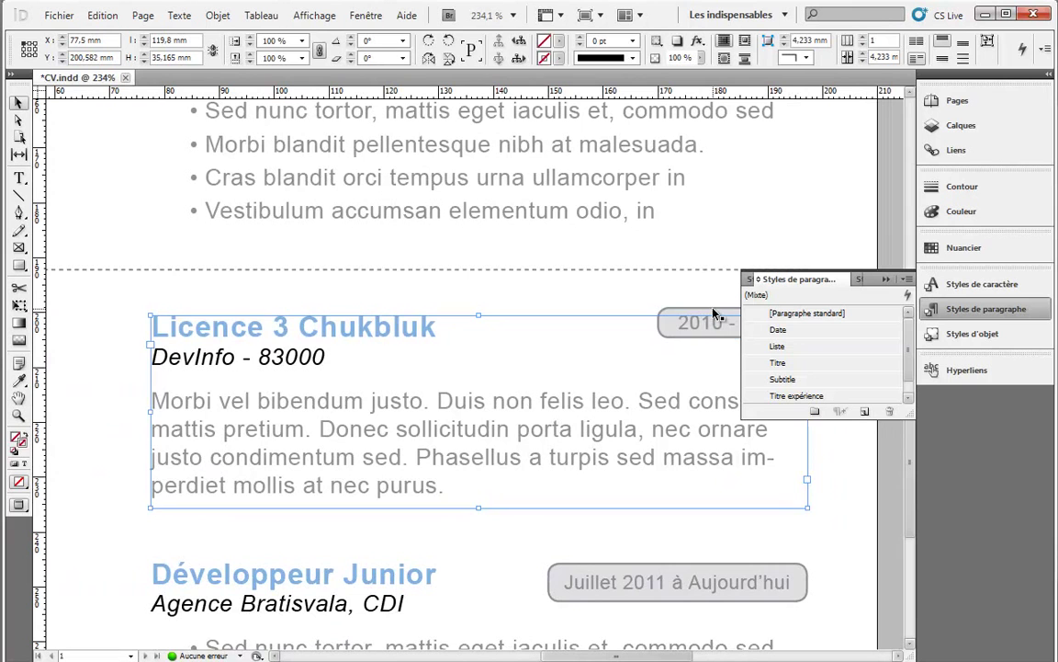
pyautogui.click(698, 321)
pyautogui.moveTo(698, 321); pyautogui.dragTo(702, 326)
pyautogui.hscroll(3, 426, 354)
pyautogui.scroll(1, 426, 353)
# Step: Delete the description paragraph under "DevInfo - 83000" while keeping the entry's title and subtitle
pyautogui.press('z')
pyautogui.keyDown('alt'); pyautogui.click(385, 471); pyautogui.keyUp('alt')
pyautogui.keyDown('alt'); pyautogui.click(243, 317); pyautogui.keyUp('alt')
pyautogui.press('v')
pyautogui.moveTo(279, 272)
pyautogui.mouseDown()
pyautogui.moveTo(331, 275)
pyautogui.moveTo(389, 354)
pyautogui.moveTo(454, 359)
pyautogui.moveTo(279, 271)
pyautogui.mouseUp()
pyautogui.click(503, 342)
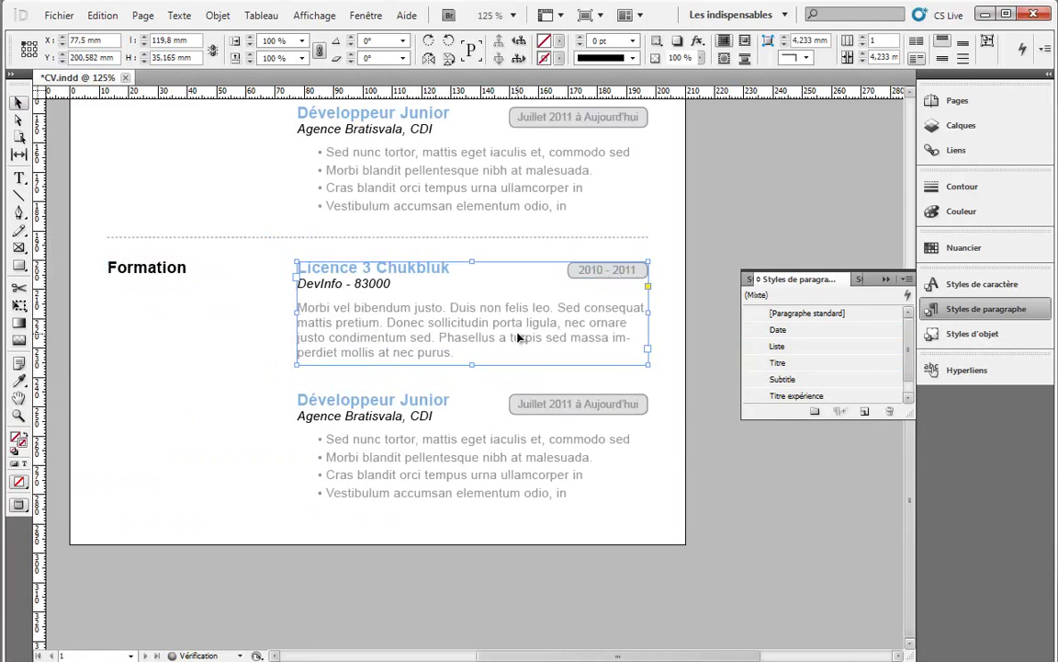
pyautogui.press('Delete')
pyautogui.hotkey('ctrl', 'z')
pyautogui.moveTo(442, 349); pyautogui.dragTo(432, 290)
pyautogui.press('BackSpace')
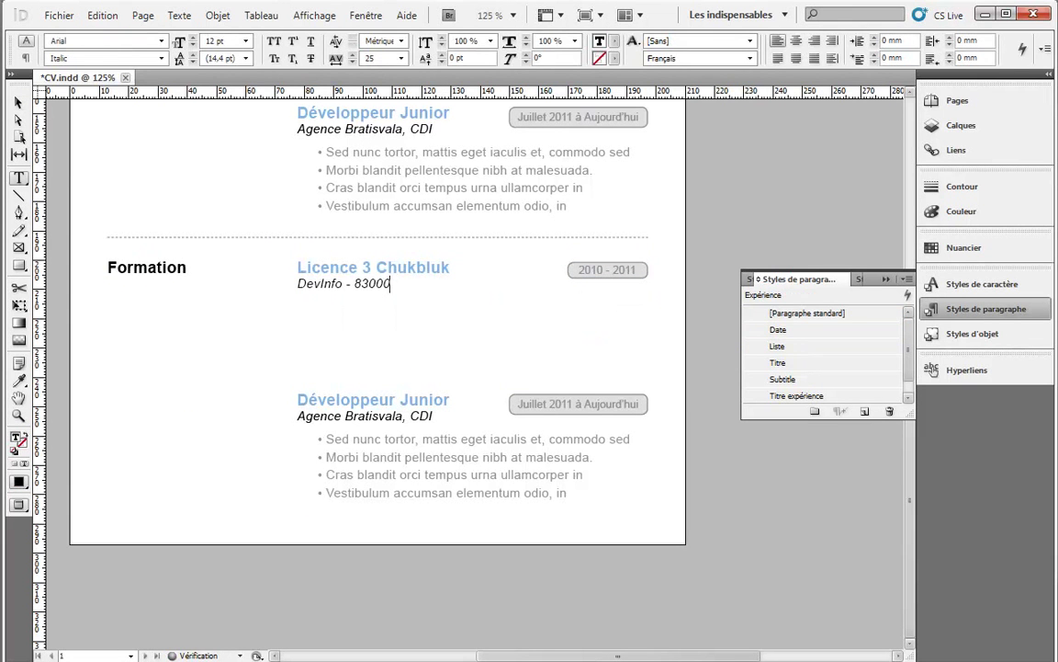
# Step: Shorten the Licence entry's text frame to about 11 mm high and delete the leftover Développeur Junior entry from the Formation section
pyautogui.click(17, 102)
pyautogui.moveTo(478, 367); pyautogui.dragTo(472, 294)
pyautogui.moveTo(256, 379); pyautogui.dragTo(651, 559)
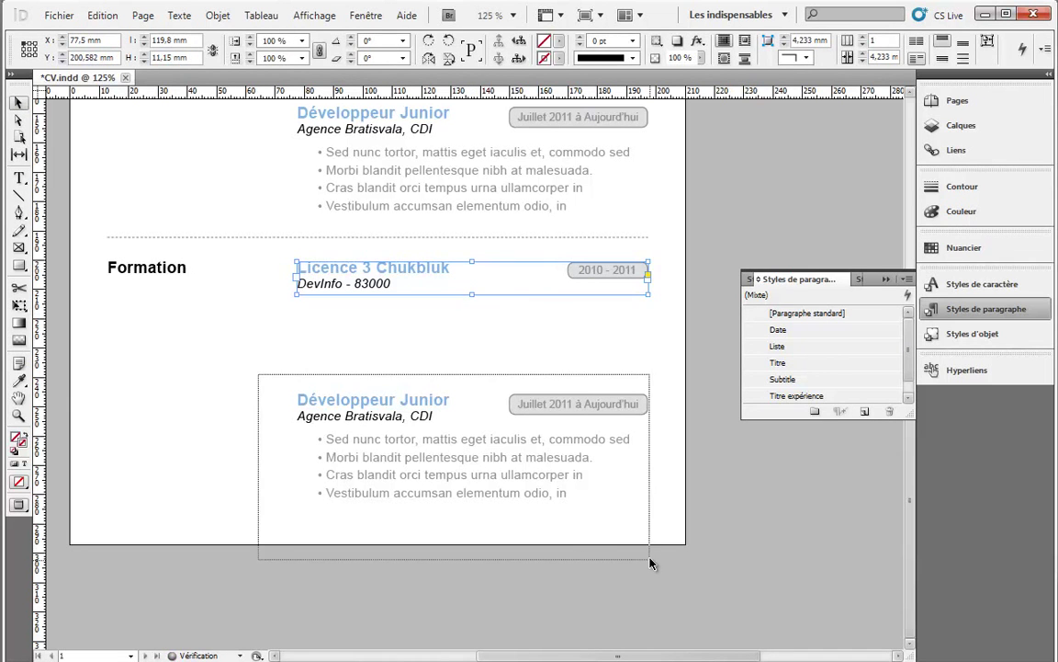
pyautogui.press('Delete')
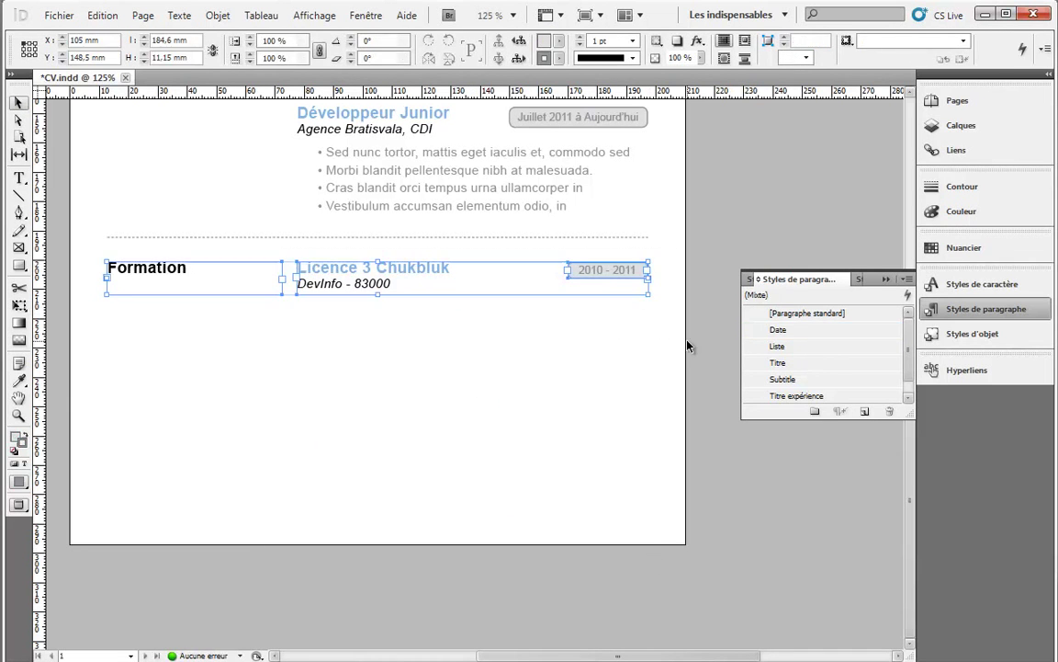
# Step: Duplicate the Licence entry with its date label twice below, titled "DUT SRC" with subtitle "Université Marsienne - 1/4000" and "Maternelle option dessin"
pyautogui.click(638, 276)
pyautogui.click(415, 326)
pyautogui.moveTo(345, 307); pyautogui.dragTo(599, 318)
pyautogui.moveTo(599, 318); pyautogui.dragTo(593, 360)
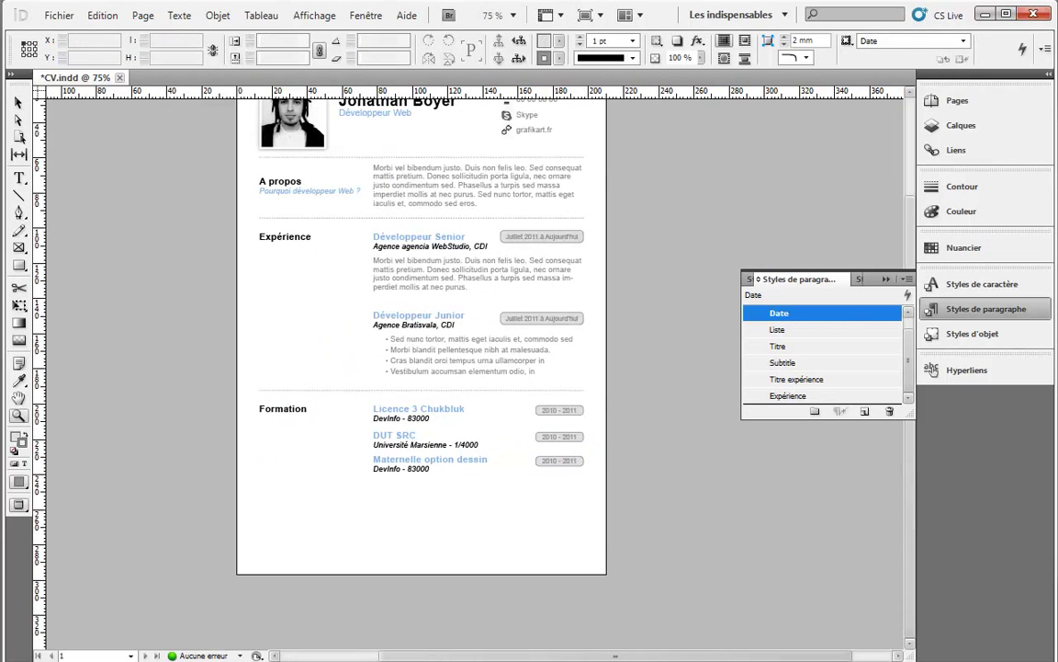
# Step: Duplicate the A propos heading, paragraph and dashed separator below the Formation section
pyautogui.click(21, 105)
pyautogui.moveTo(232, 157)
pyautogui.mouseDown()
pyautogui.moveTo(317, 184)
pyautogui.moveTo(423, 187)
pyautogui.moveTo(469, 160)
pyautogui.moveTo(462, 490)
pyautogui.mouseUp()
pyautogui.click(621, 377)
pyautogui.hscroll(-2, 461, 406)
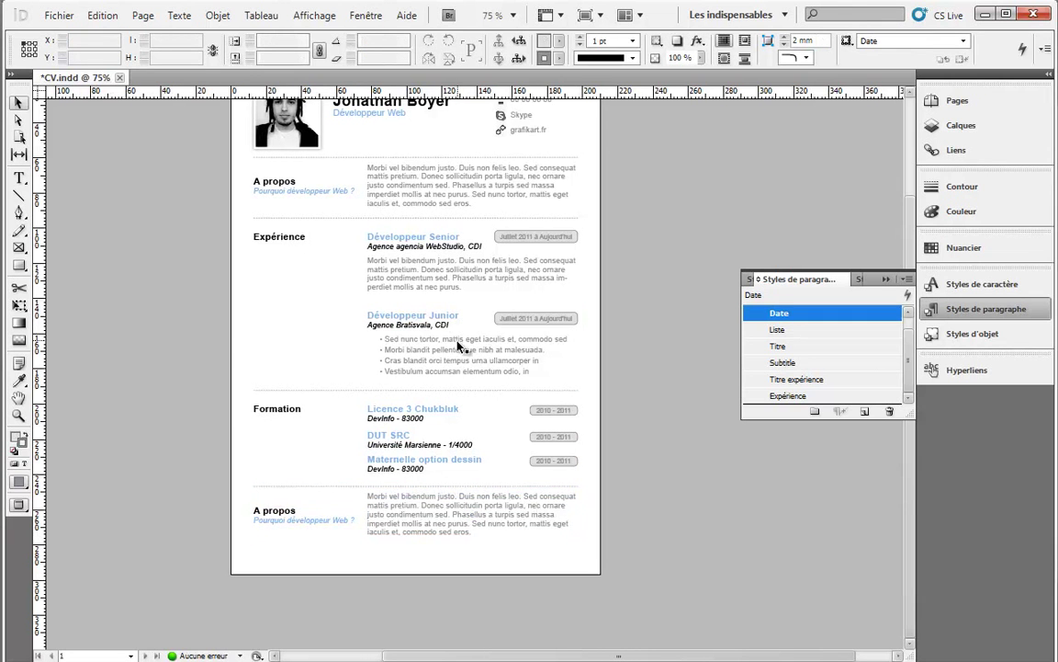
# Step: Replace the duplicated A propos heading and its subtitle with "Loisir & Honnies"
pyautogui.doubleClick(328, 499)
pyautogui.moveTo(295, 509); pyautogui.dragTo(396, 521)
pyautogui.write('Loi')
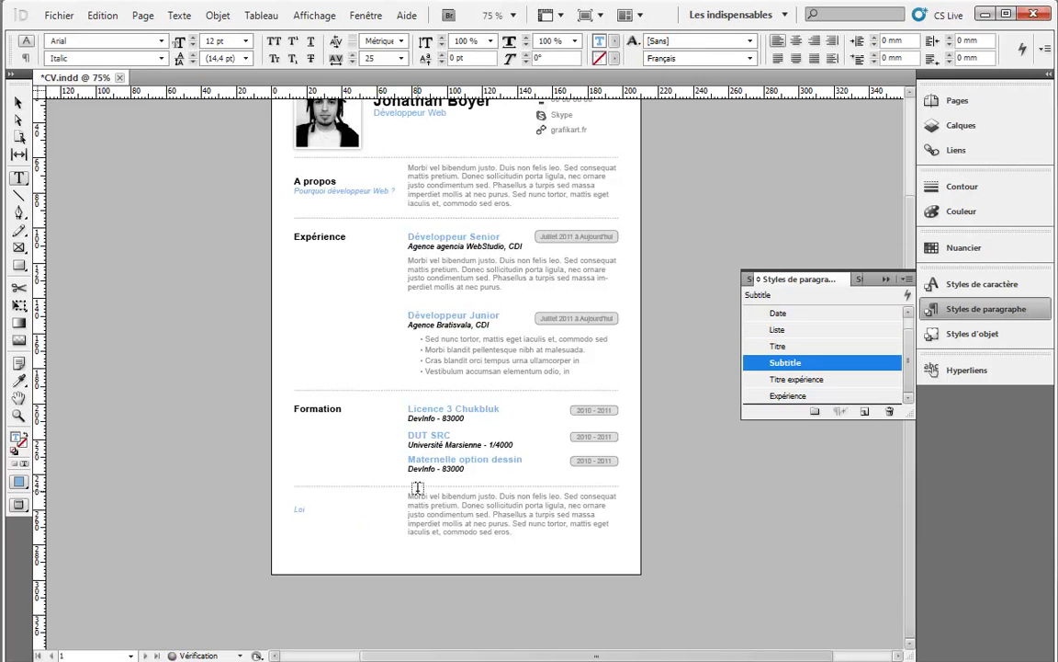
pyautogui.hotkey('ctrl', 'z')
pyautogui.press('BackSpace')
pyautogui.write('Loisir & Honnies')
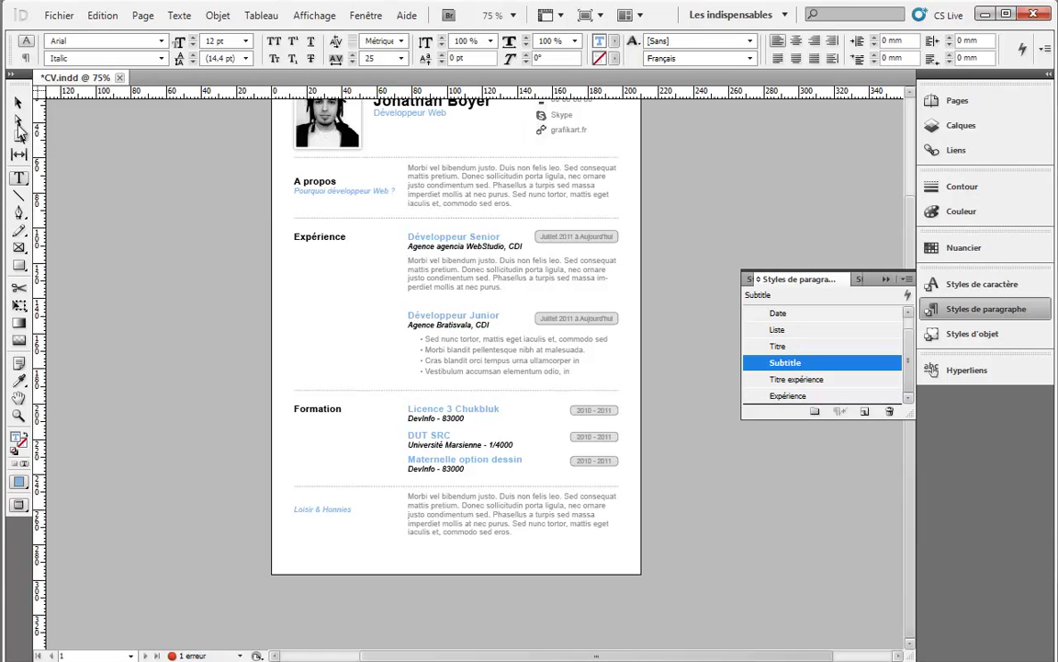
# Step: Apply the Titre paragraph style to "Loisir & Honnies" and add the Subtitle-styled line "Ce que j'aime faire..." beneath it
pyautogui.click(18, 102)
pyautogui.press('z')
pyautogui.moveTo(156, 384); pyautogui.dragTo(482, 535)
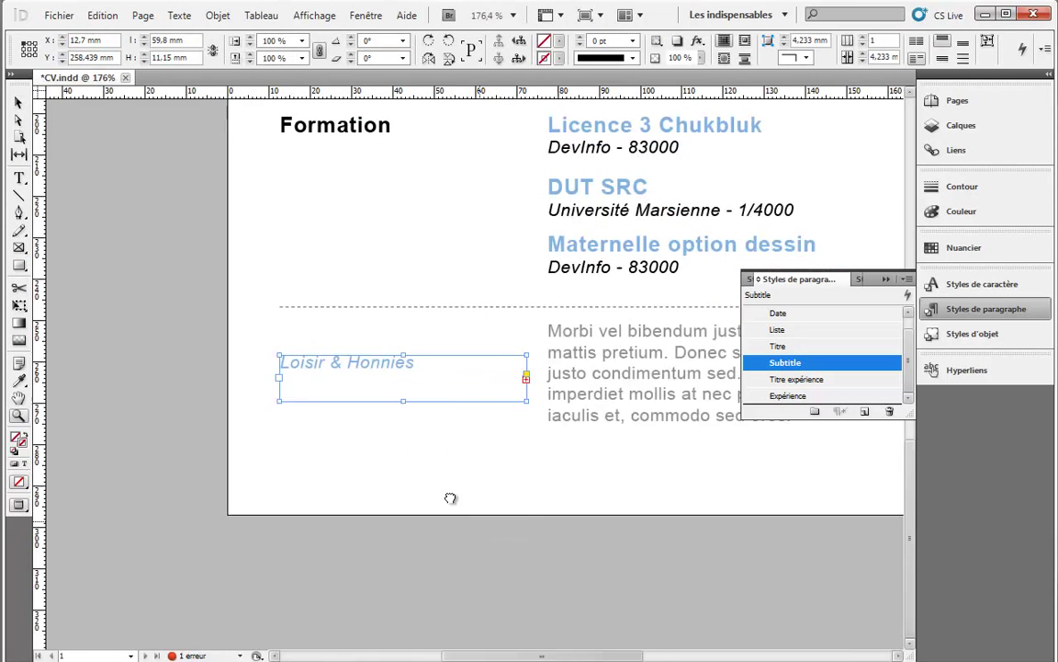
pyautogui.doubleClick(18, 102)
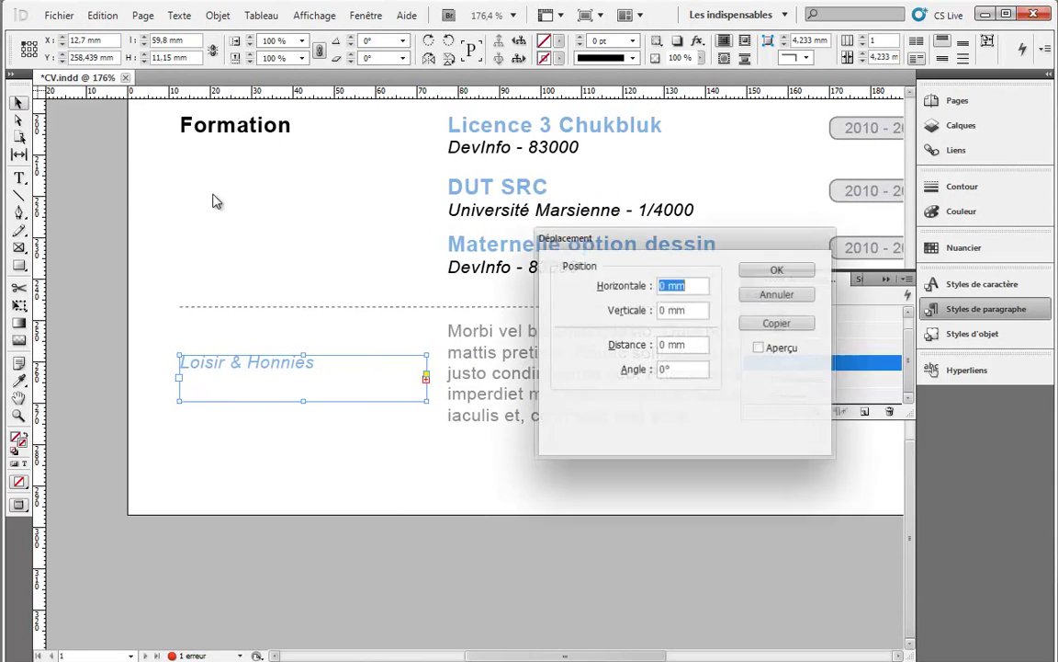
pyautogui.click(779, 294)
pyautogui.doubleClick(333, 360)
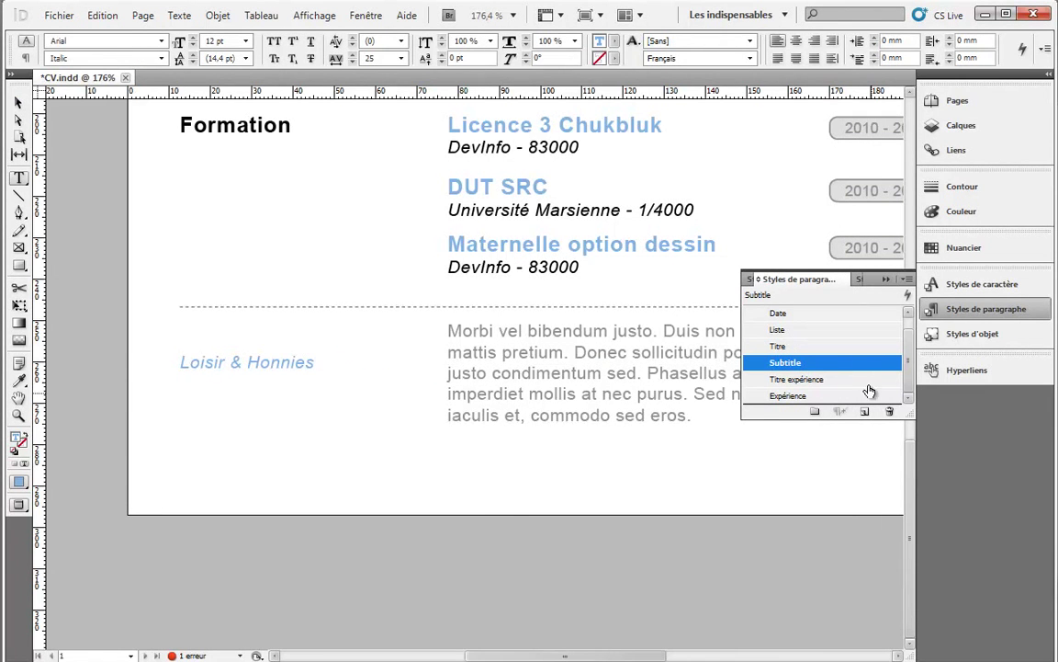
pyautogui.moveTo(910, 414); pyautogui.dragTo(914, 604)
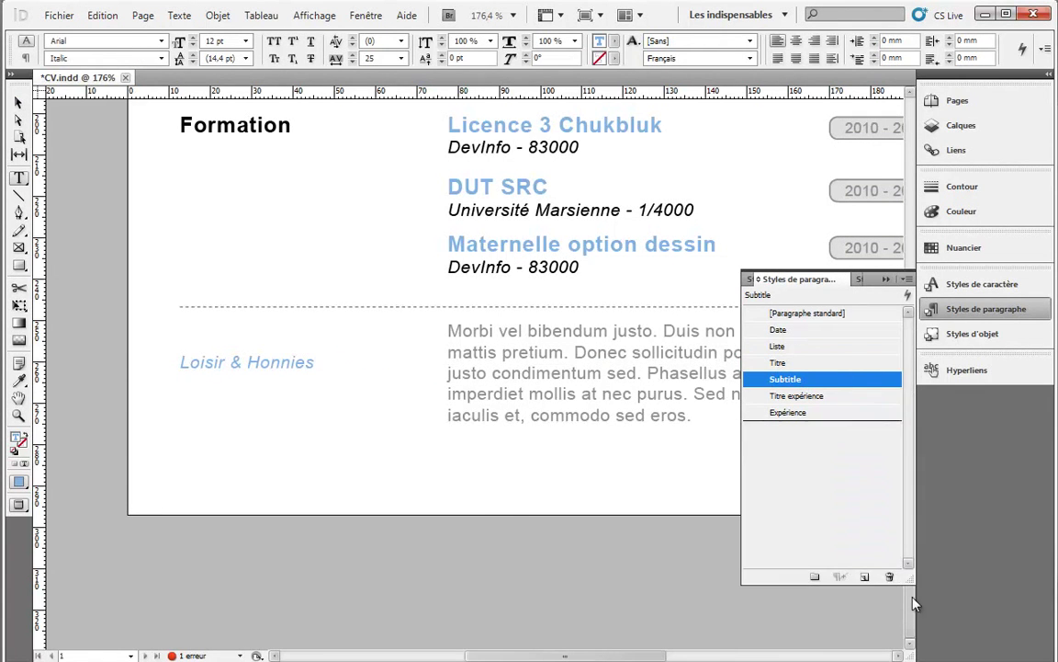
pyautogui.click(779, 363)
pyautogui.click(316, 386)
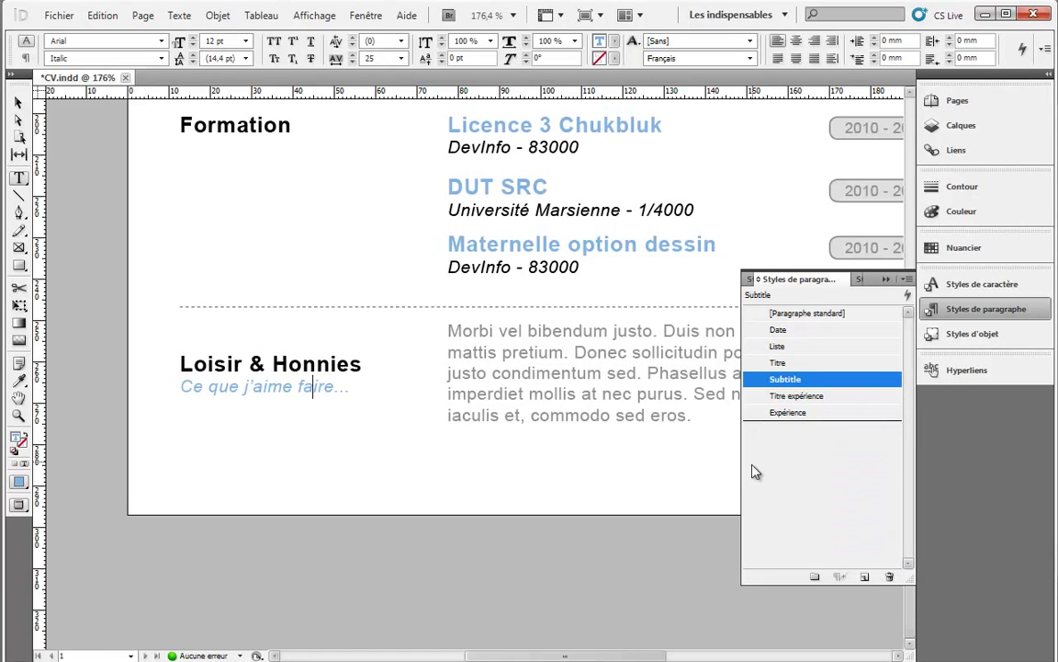
# Step: Extend the description text frame of the Loisir & Honnies section downward
pyautogui.press('Escape')
pyautogui.click(508, 349)
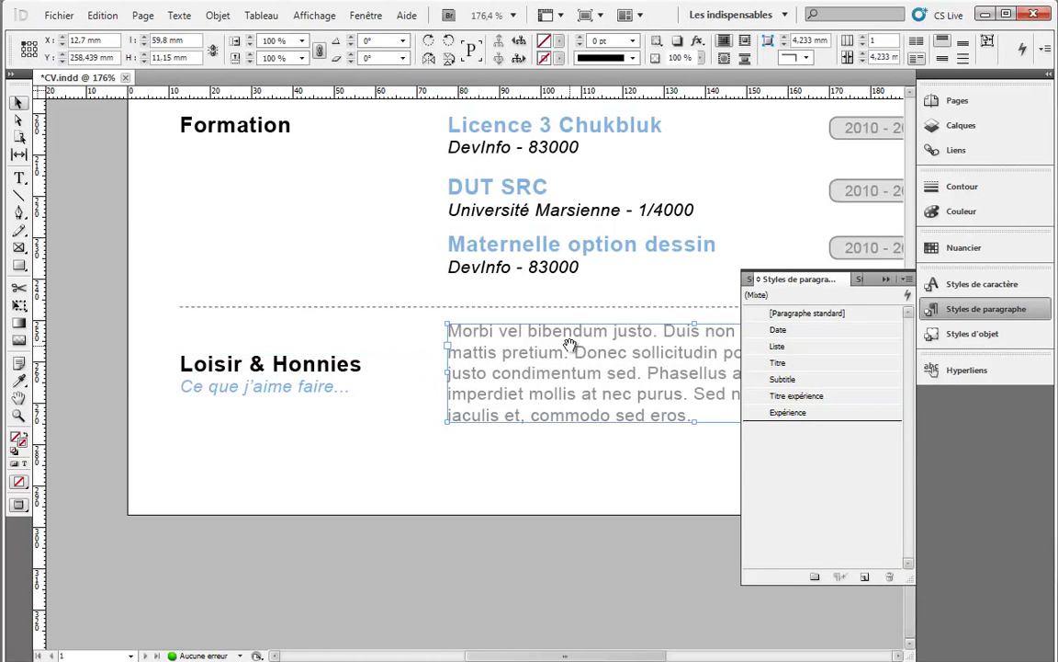
pyautogui.hscroll(3, 570, 451)
pyautogui.moveTo(534, 433); pyautogui.dragTo(534, 508)
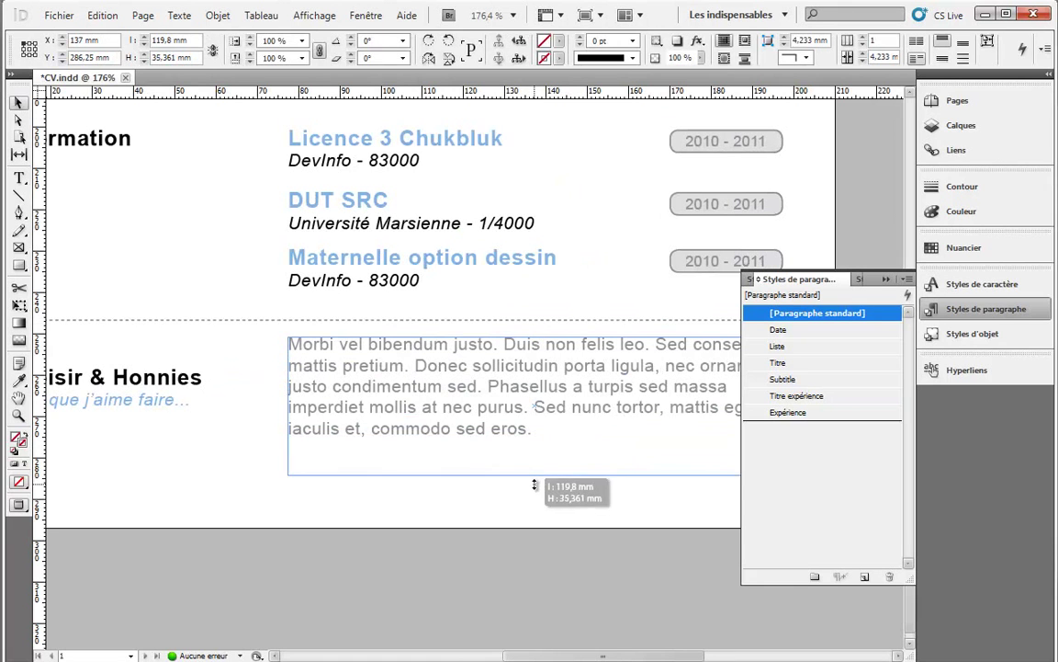
# Step: Export the CV as Adobe PDF (impression), replacing the existing CV.pdf, with all pages and the [Qualité supérieure] (modifié) preset
pyautogui.click(284, 201)
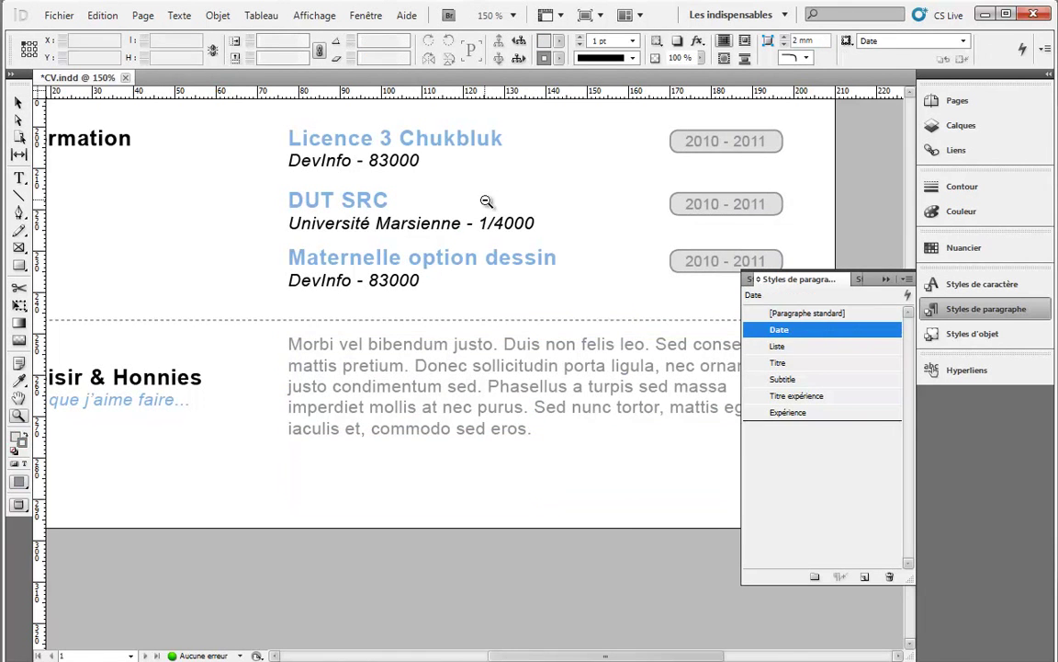
pyautogui.hotkey('ctrl', '1')
pyautogui.moveTo(534, 210); pyautogui.dragTo(503, 185)
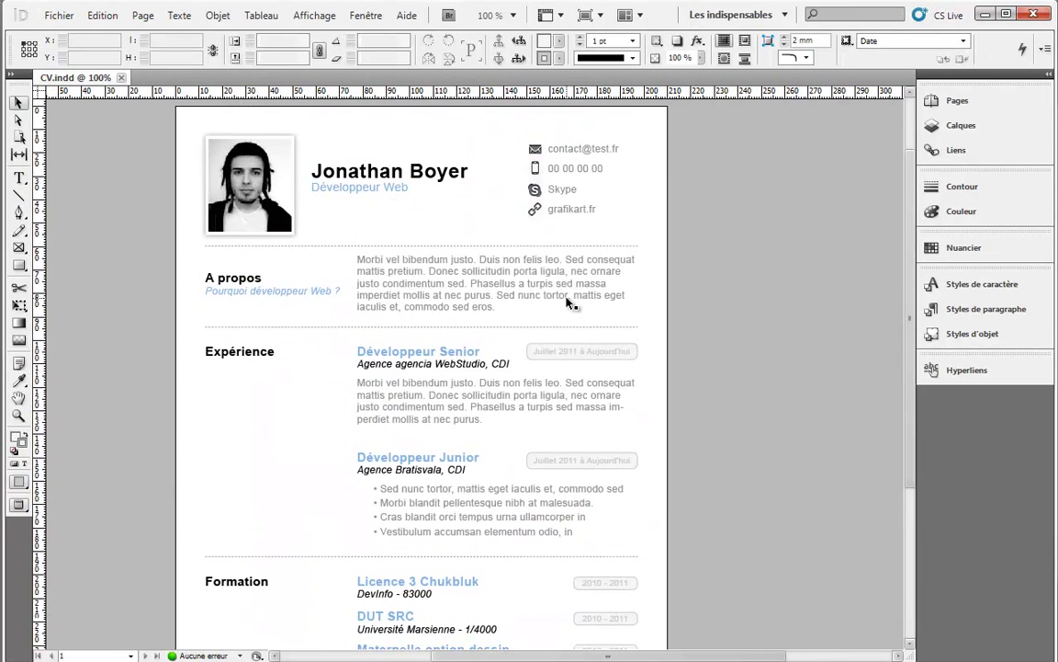
pyautogui.click(48, 19)
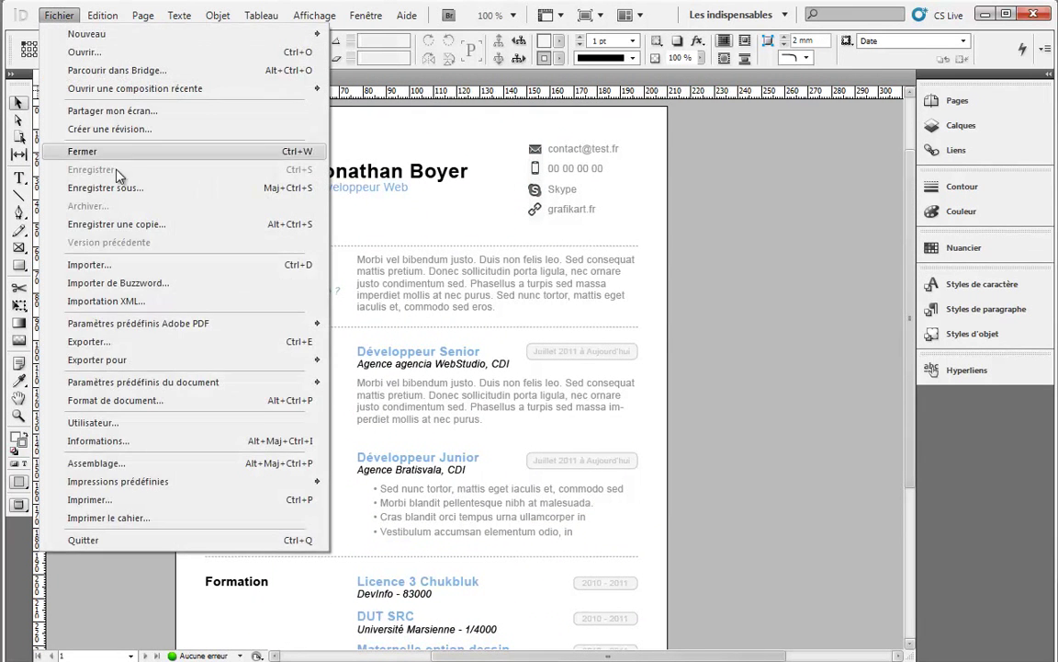
pyautogui.click(121, 341)
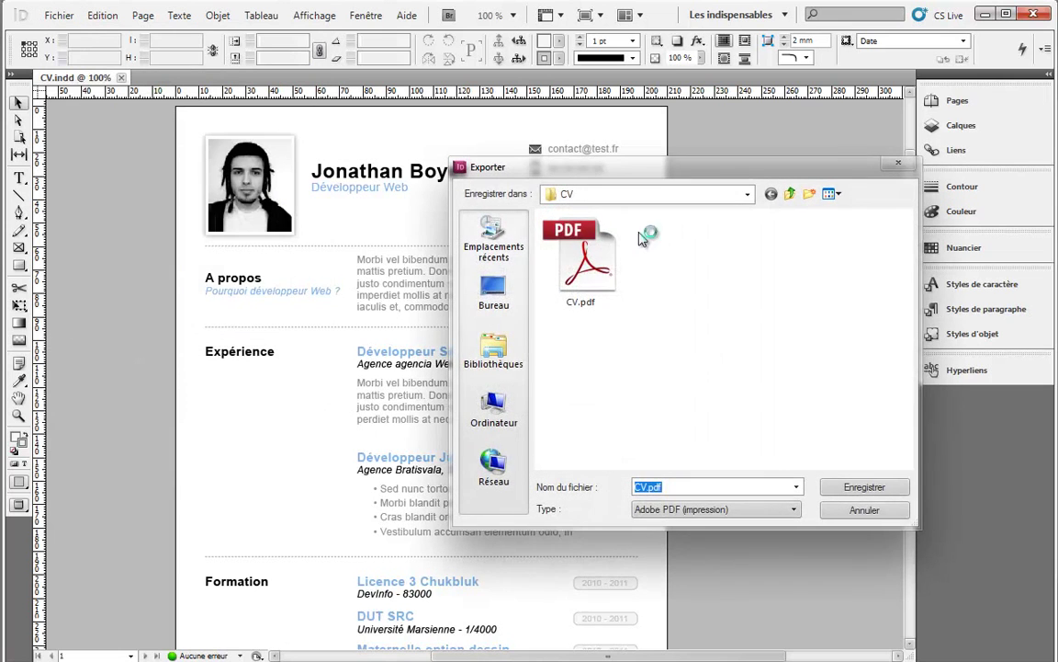
pyautogui.doubleClick(570, 257)
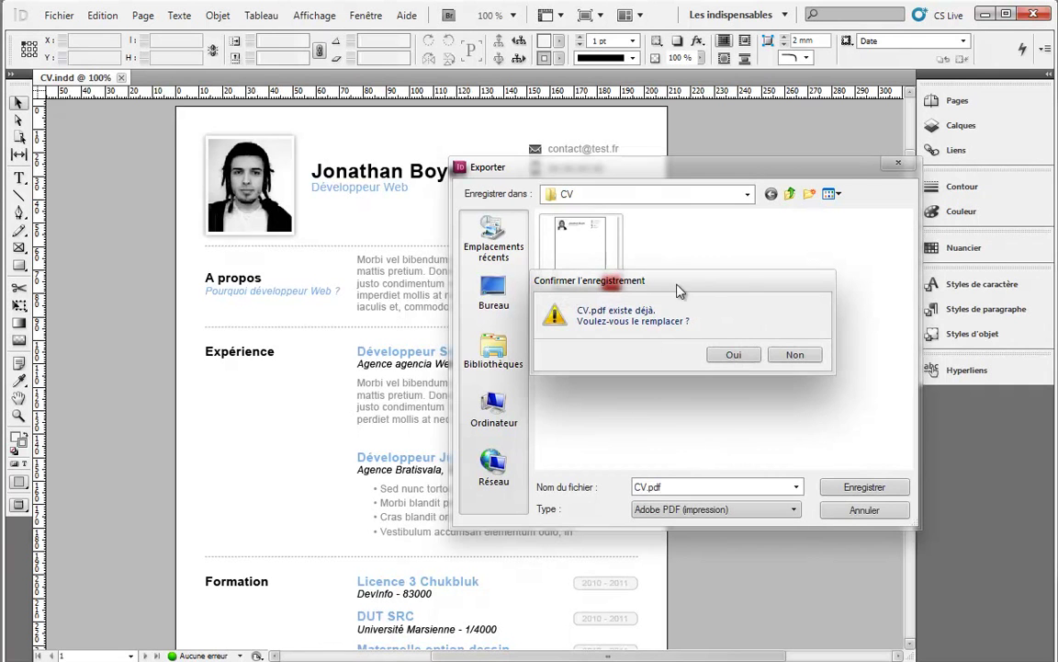
pyautogui.click(733, 357)
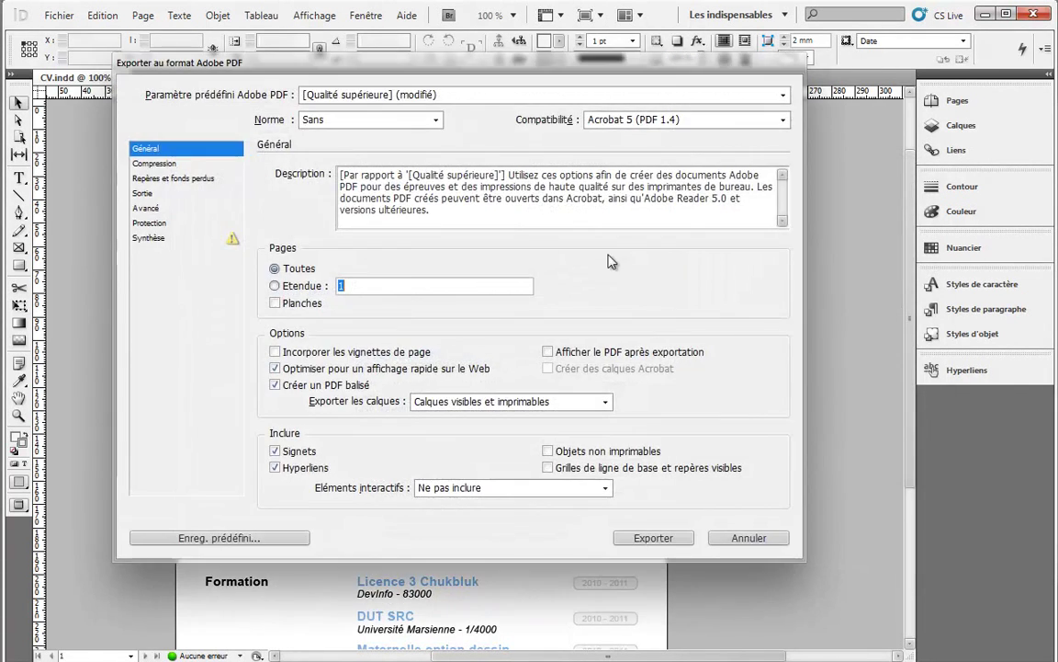
pyautogui.click(658, 538)
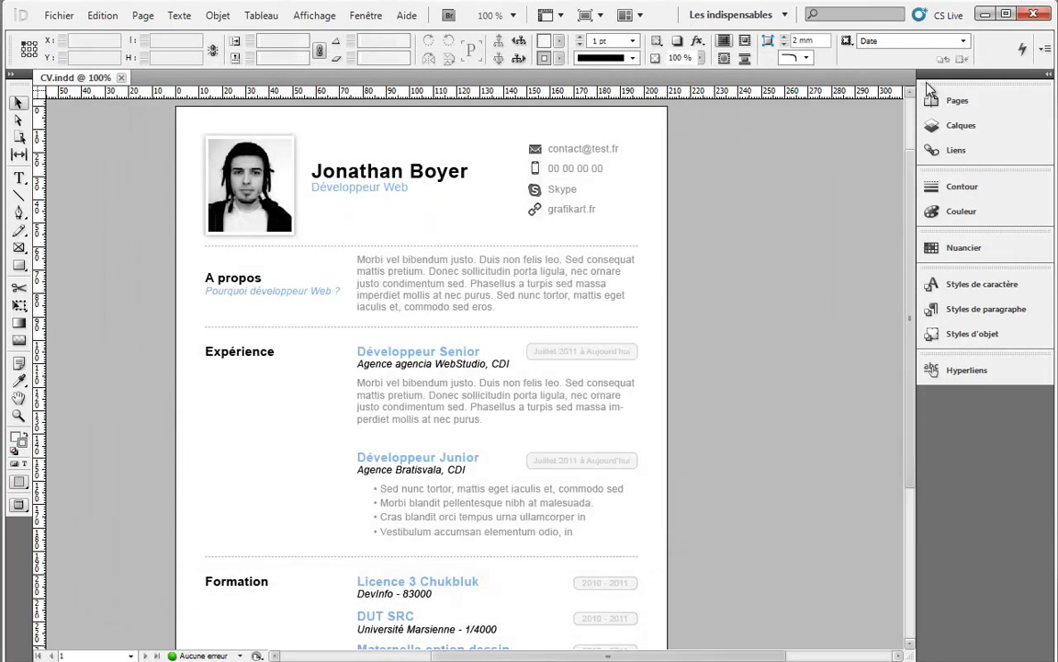
# Step: Open the exported CV.pdf in the PDF viewer and check whether the A propos paragraph's text can be selected
pyautogui.hotkey('alt', 'Tab')
pyautogui.doubleClick(725, 179)
pyautogui.scroll(-5, 529, 190)
pyautogui.hotkey('alt', 'Tab')
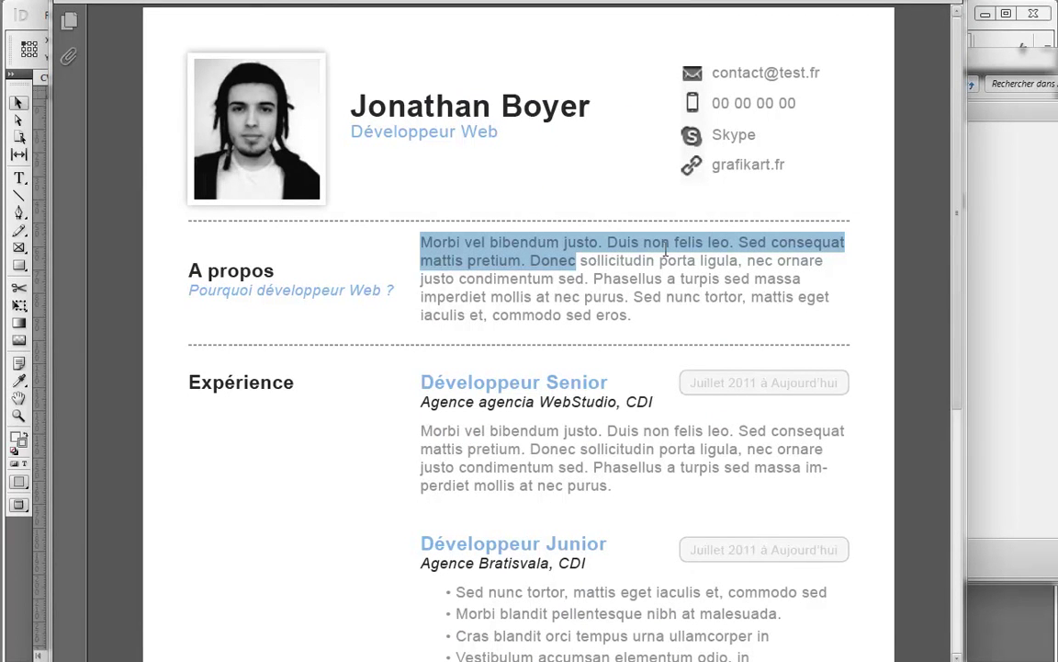
pyautogui.moveTo(700, 298); pyautogui.dragTo(435, 231)
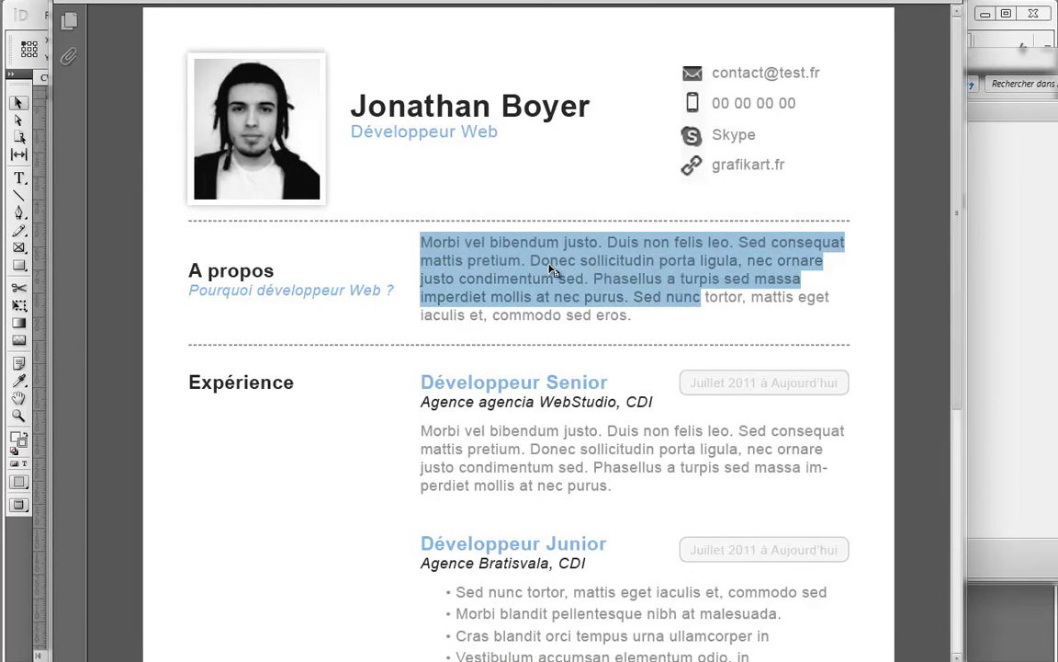
pyautogui.click(598, 286)
pyautogui.moveTo(662, 297); pyautogui.dragTo(438, 264)
pyautogui.click(599, 286)
pyautogui.moveTo(701, 297); pyautogui.dragTo(606, 242)
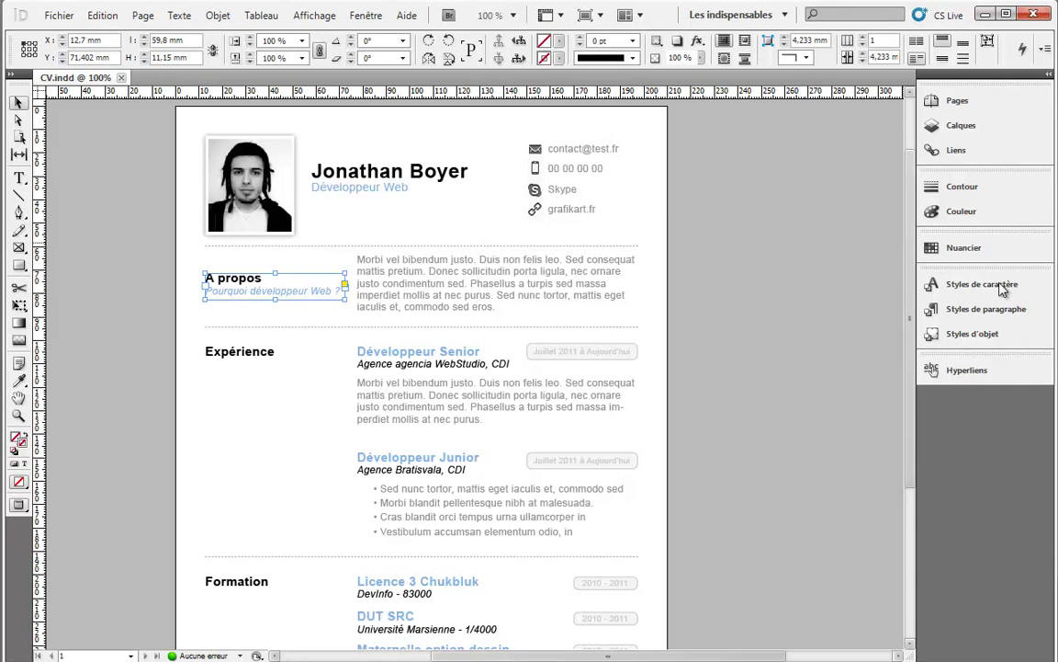
# Step: Try recolouring the Bleu swatch with Cyan 0, Magenta 94, Jaune 0 and Noir 0, and discard the change
pyautogui.click(994, 245)
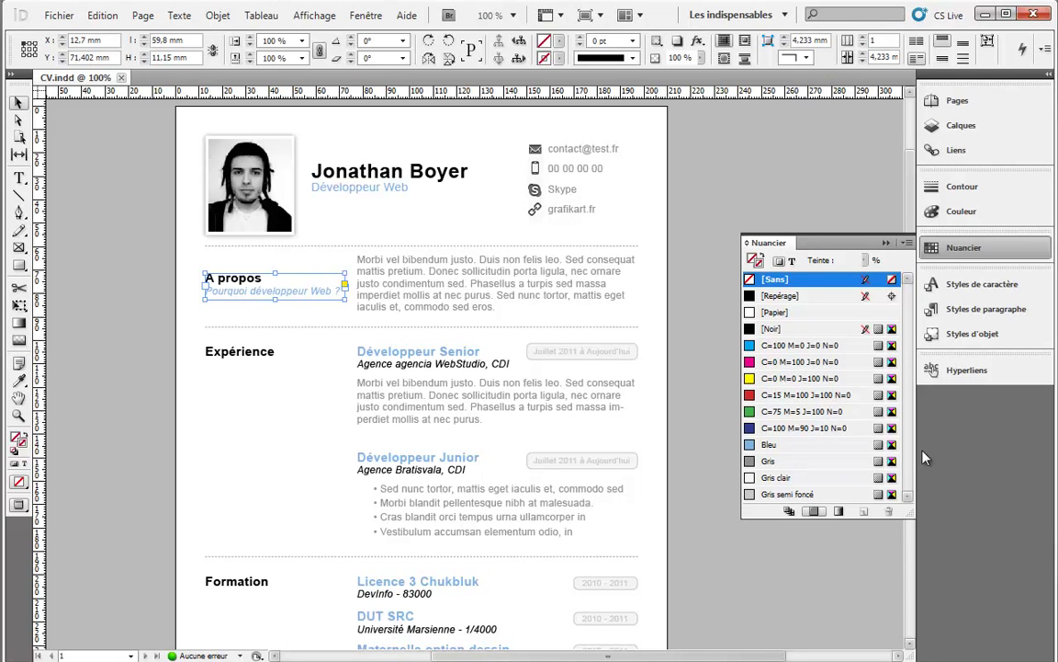
pyautogui.doubleClick(780, 450)
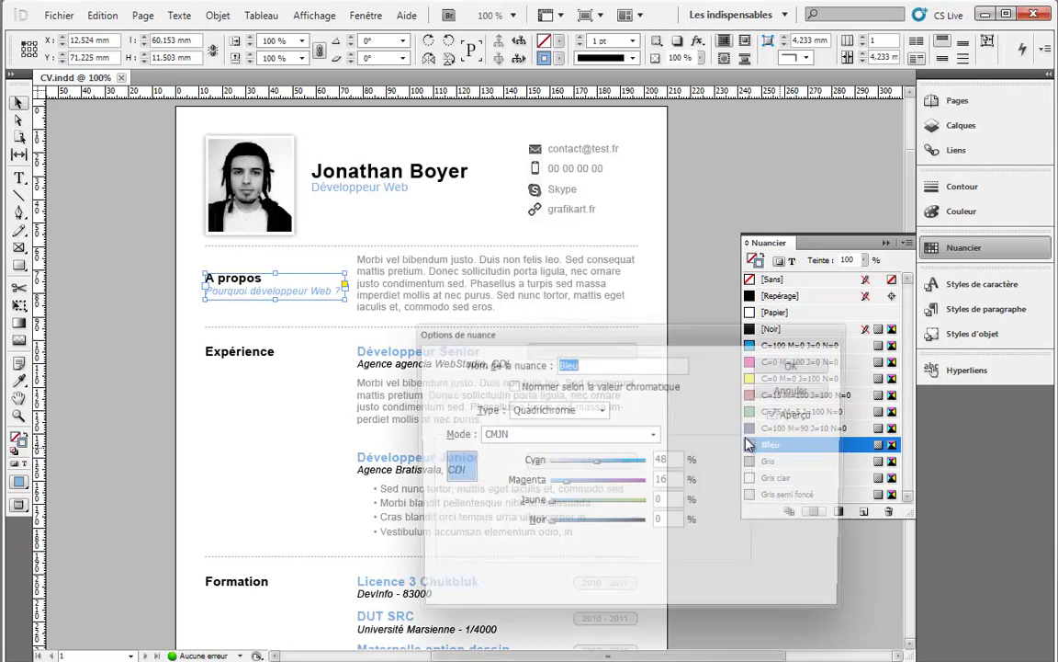
pyautogui.click(593, 440)
pyautogui.click(593, 436)
pyautogui.moveTo(595, 461); pyautogui.dragTo(640, 481)
pyautogui.moveTo(487, 329); pyautogui.dragTo(772, 135)
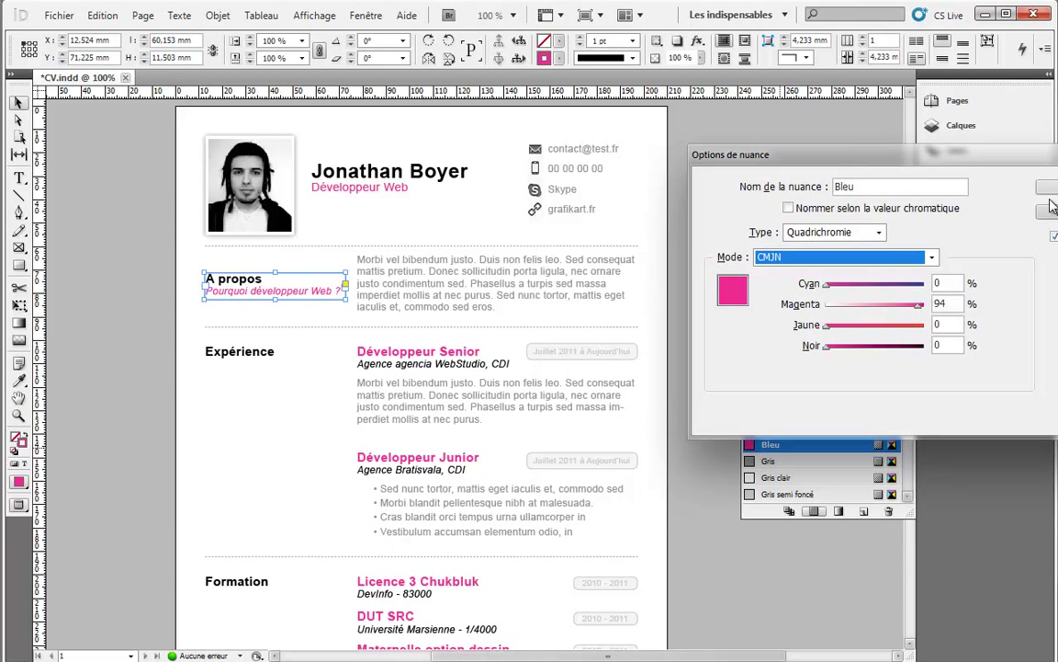
pyautogui.click(1048, 207)
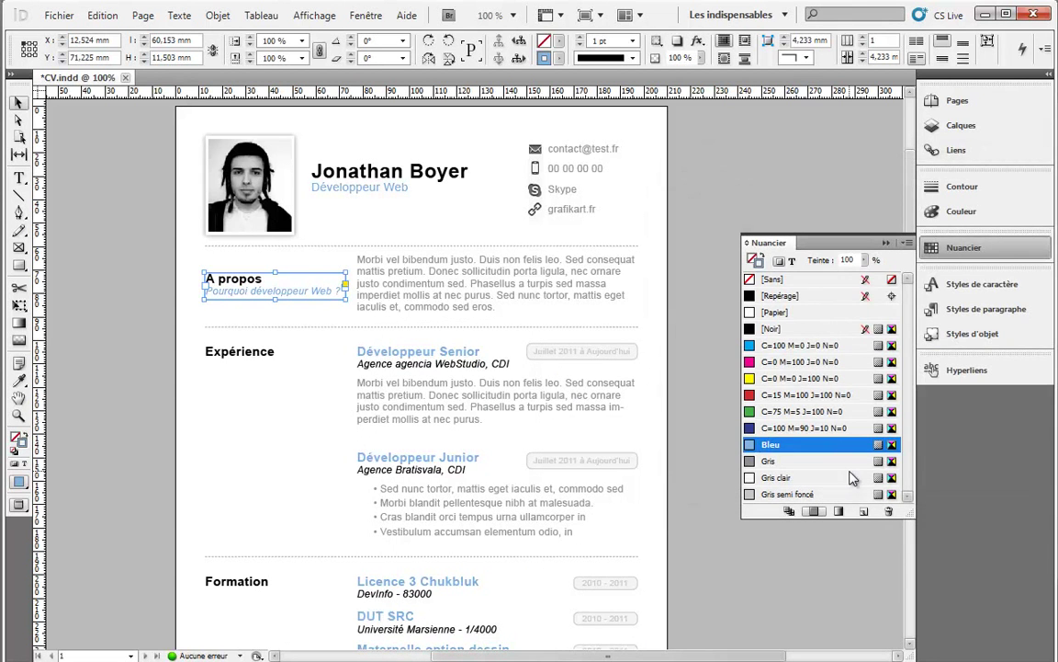
pyautogui.click(960, 210)
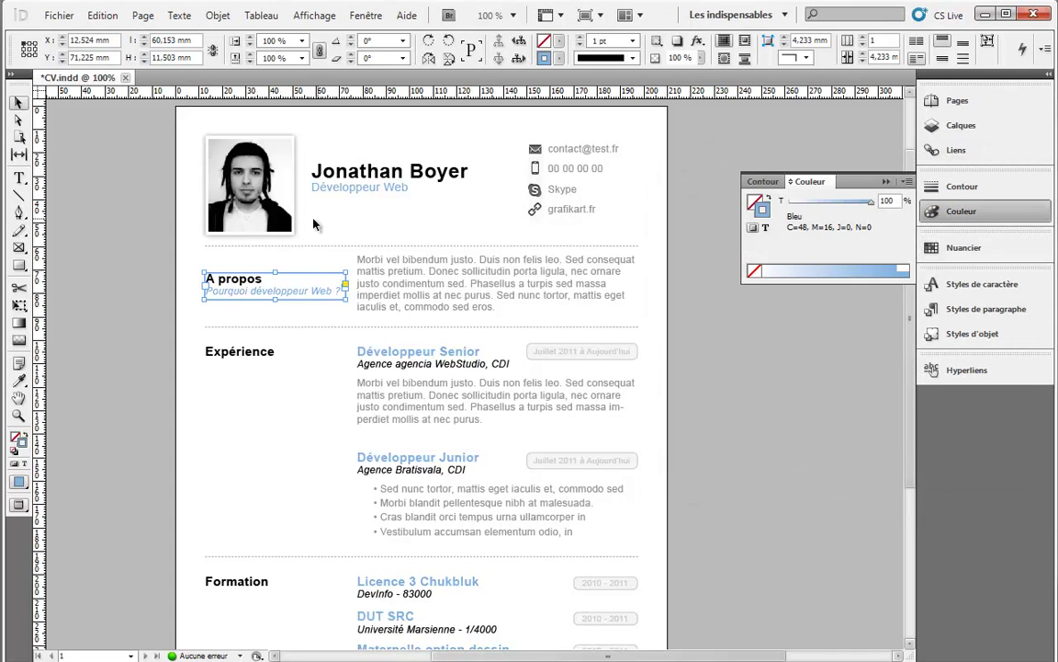
pyautogui.click(972, 249)
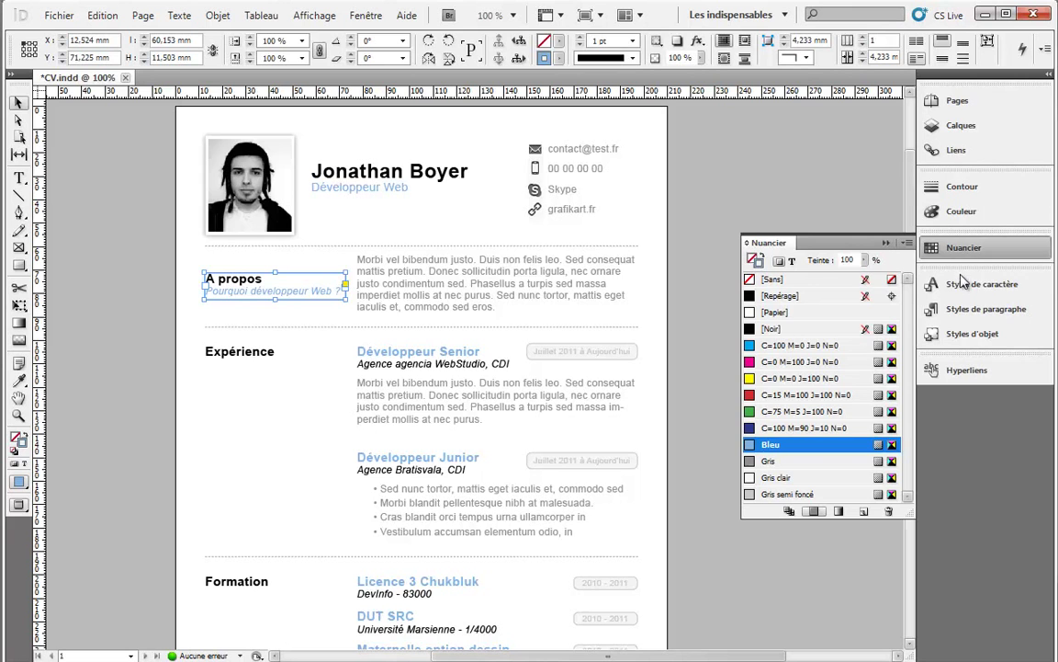
pyautogui.click(960, 286)
pyautogui.click(960, 310)
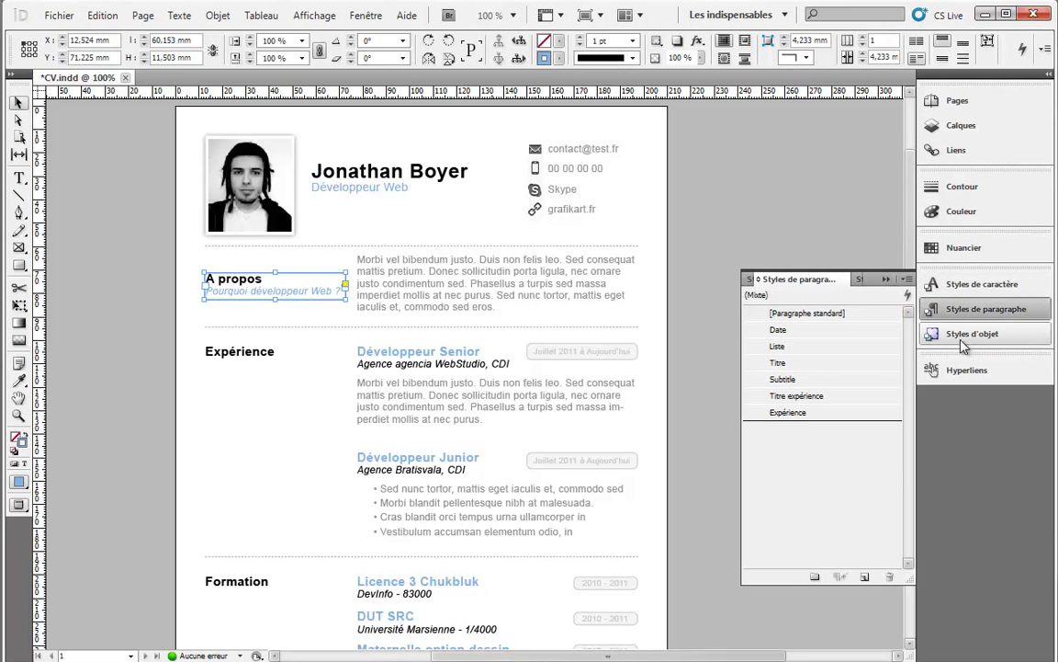
pyautogui.click(963, 336)
pyautogui.click(965, 311)
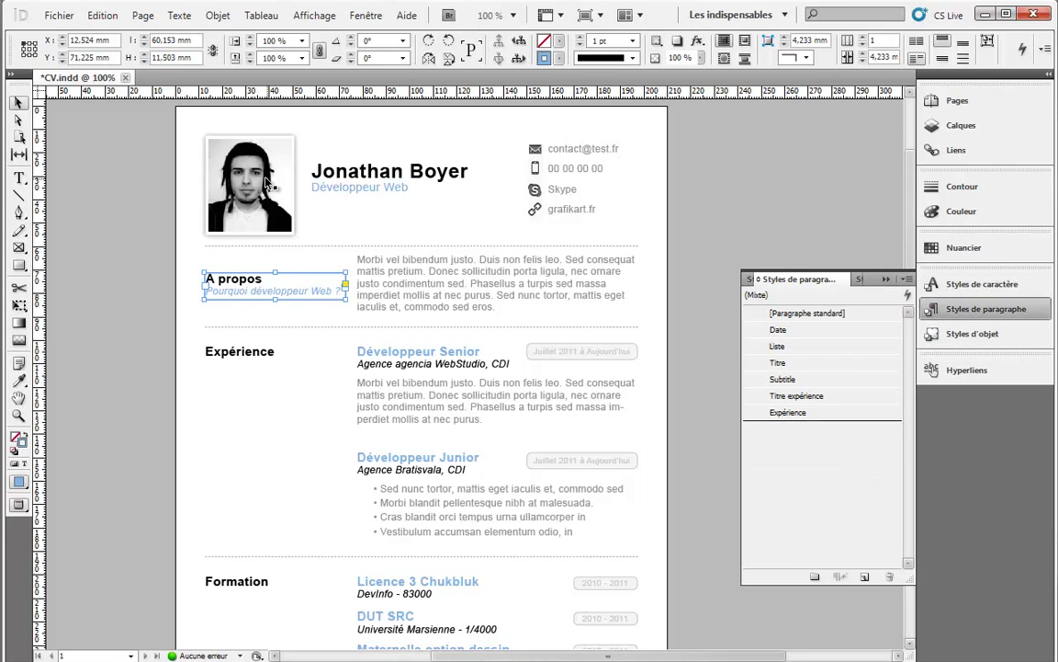
# Step: Open the options of the Date paragraph style for review and dismiss them without changes
pyautogui.click(183, 126)
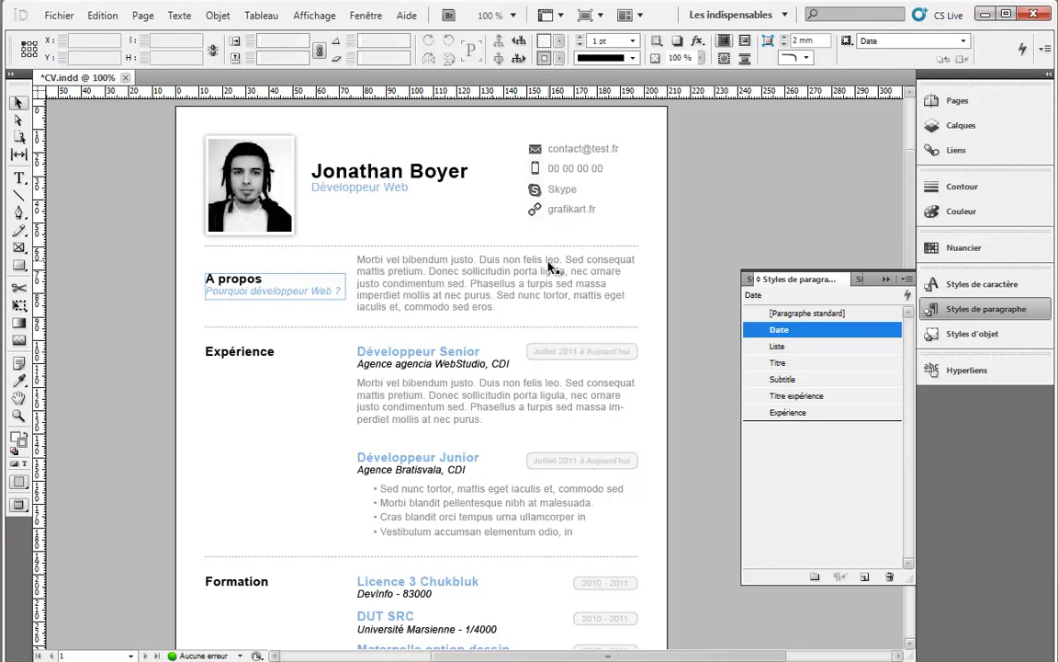
pyautogui.doubleClick(779, 330)
pyautogui.moveTo(932, 143); pyautogui.dragTo(605, 135)
pyautogui.click(1037, 558)
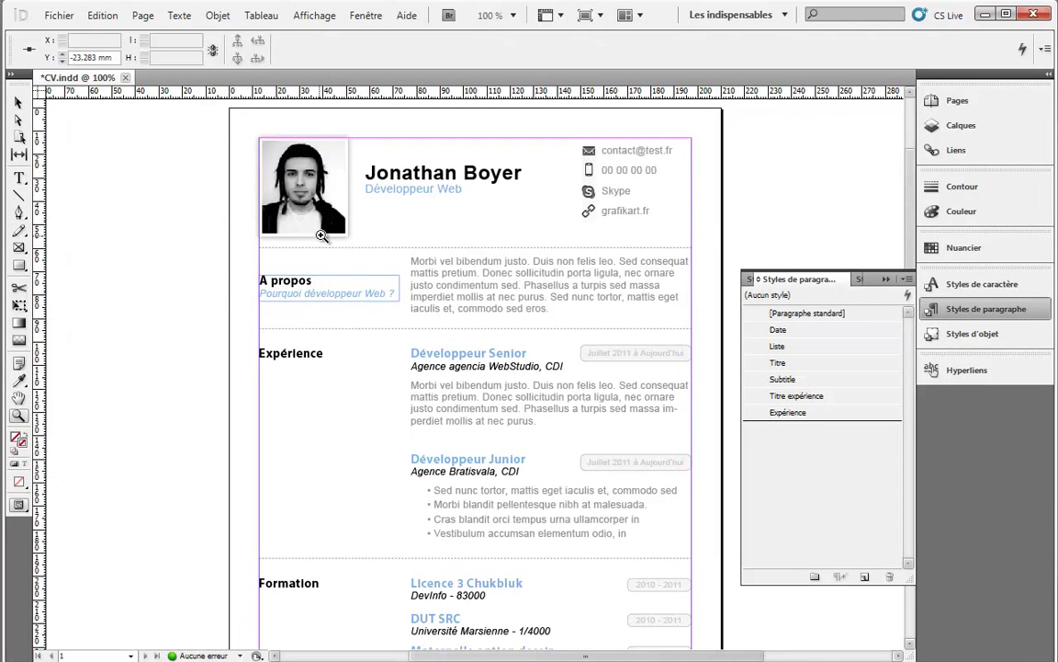
# Step: Set the font family of the Titre paragraph style to Century Gothic
pyautogui.moveTo(205, 178); pyautogui.dragTo(723, 475)
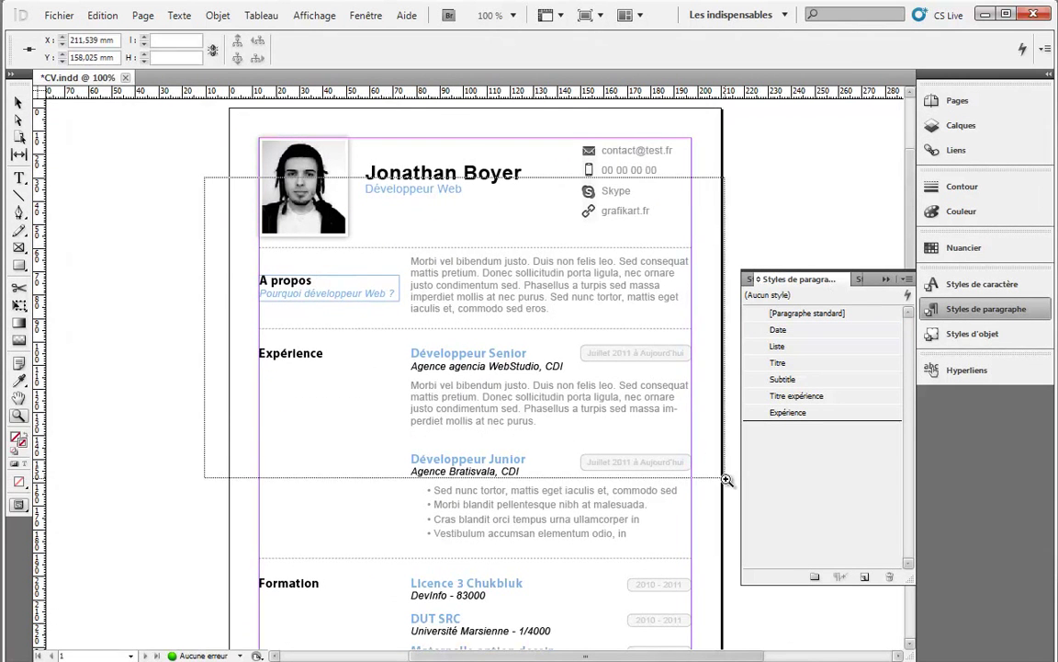
pyautogui.hotkey('ctrl', '-')
pyautogui.hotkey('ctrl', '-')
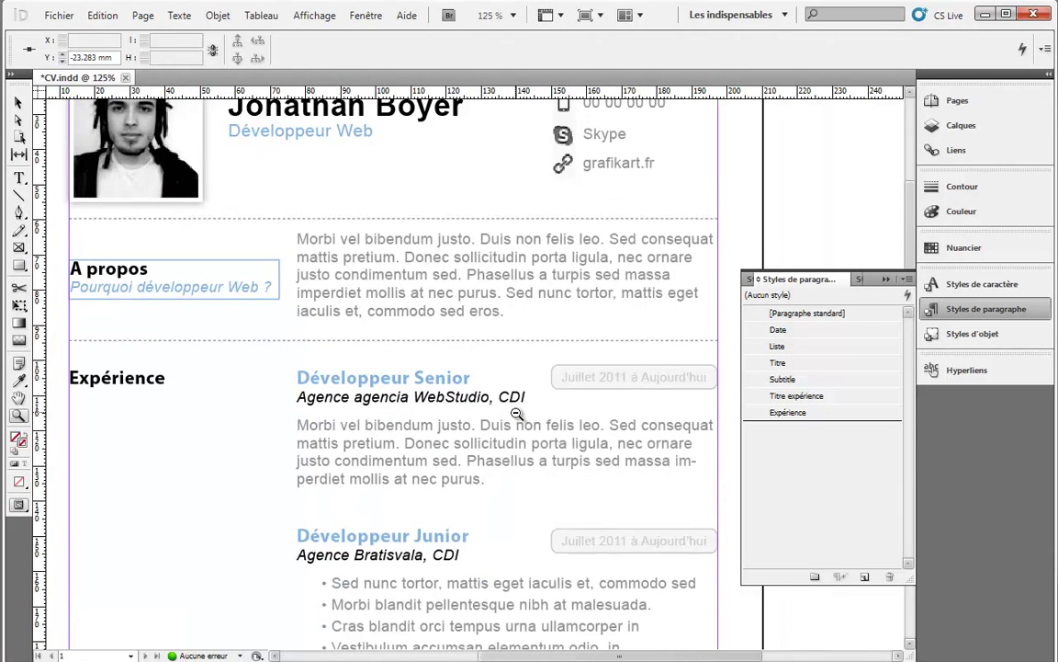
pyautogui.press('v')
pyautogui.moveTo(209, 212); pyautogui.dragTo(251, 229)
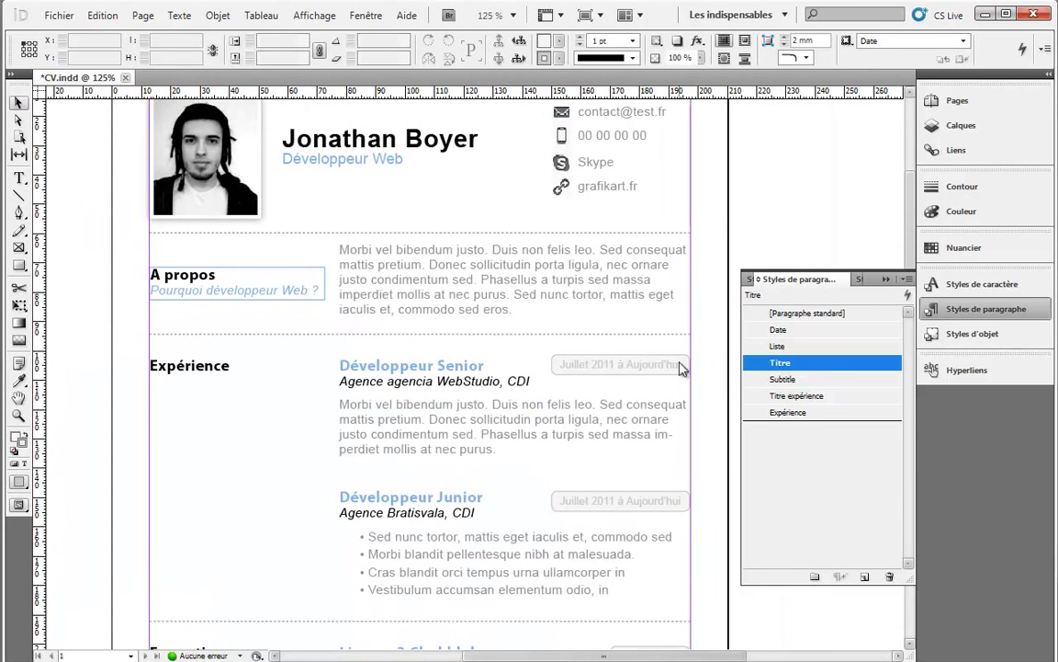
pyautogui.doubleClick(780, 362)
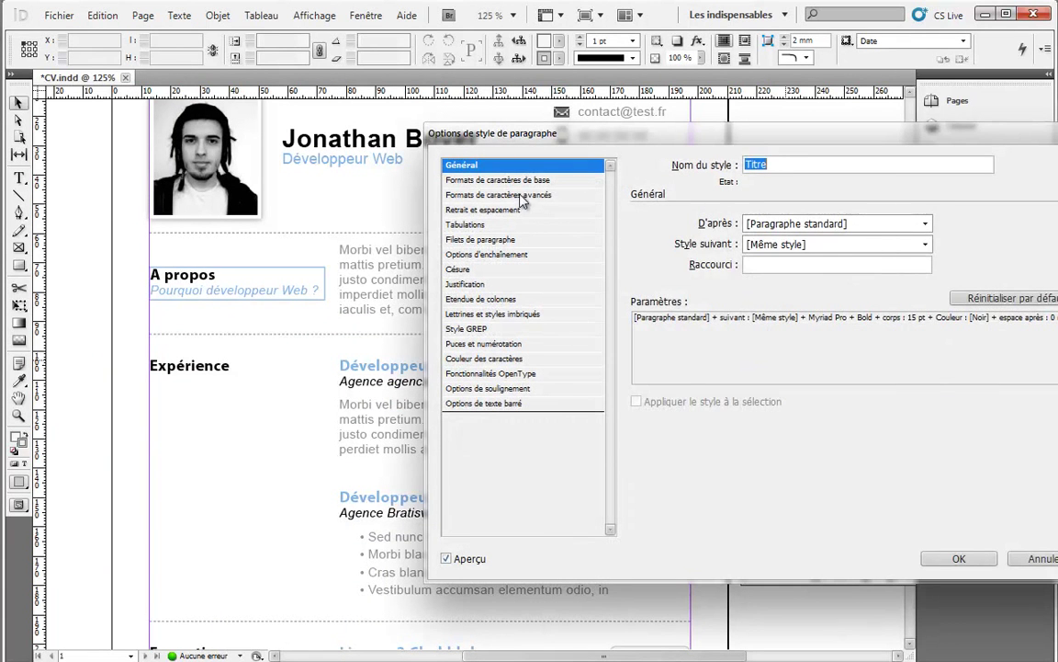
pyautogui.click(467, 180)
pyautogui.press('Down')
pyautogui.press('Up')
pyautogui.click(983, 224)
pyautogui.click(962, 218)
pyautogui.write('Century')
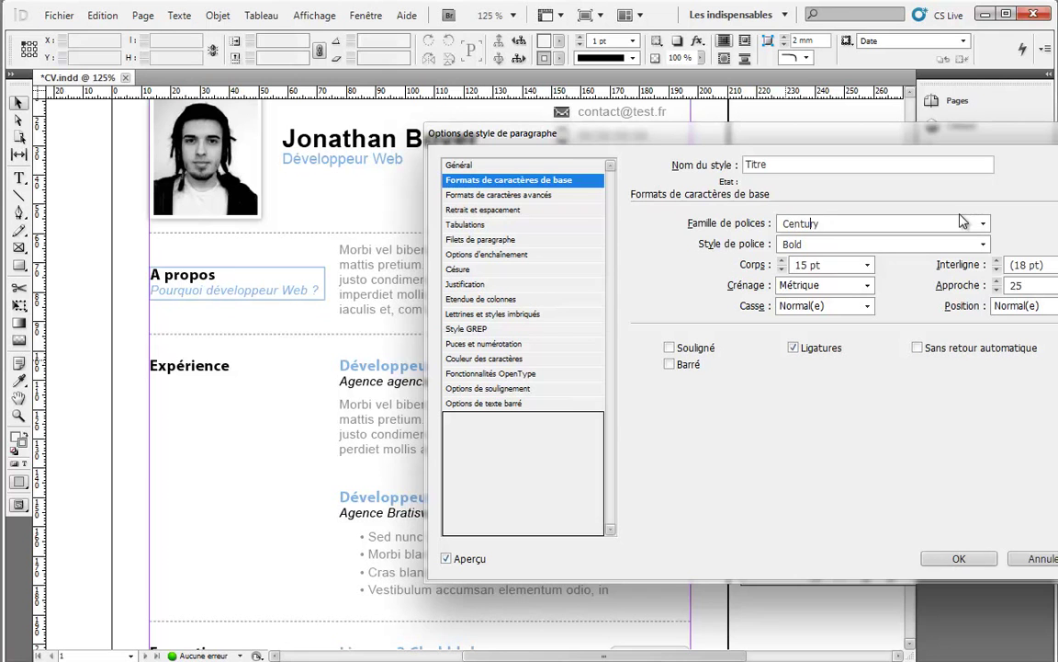
pyautogui.write(' Gothic')
pyautogui.press('Return')
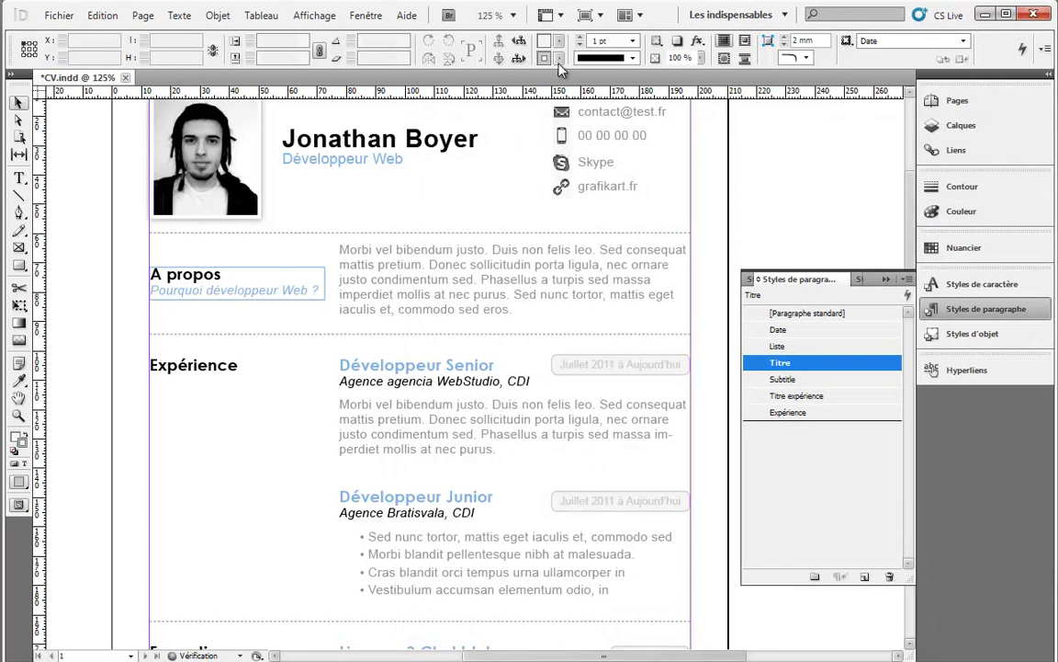
# Step: Examine the restyled headings up close and across the Expérience and Formation sections
pyautogui.press('z')
pyautogui.moveTo(374, 369); pyautogui.dragTo(550, 468)
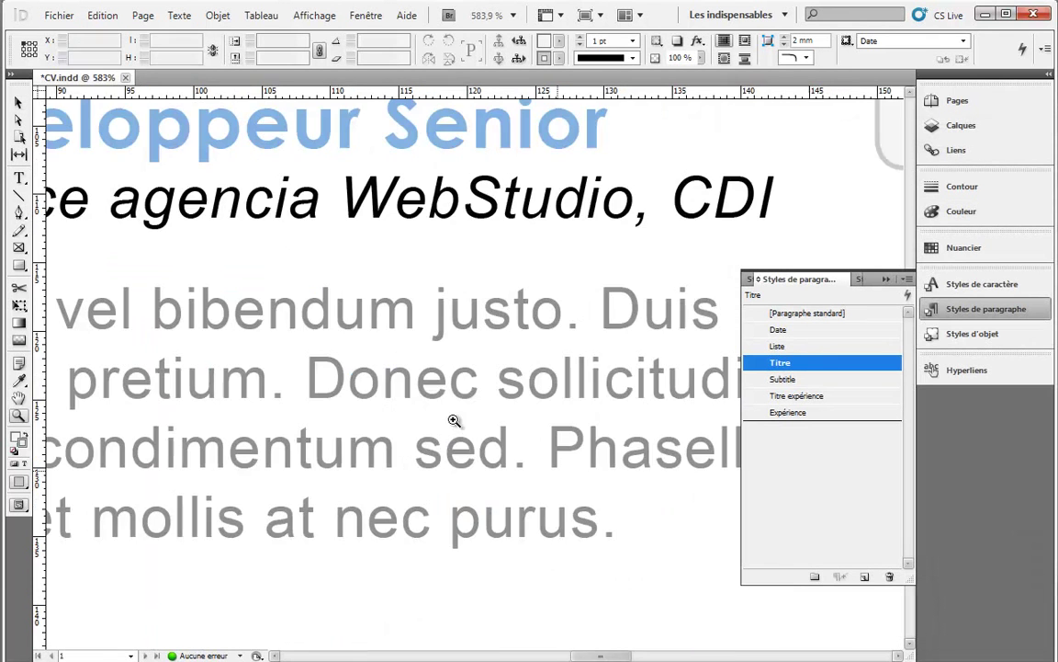
pyautogui.keyDown('alt'); pyautogui.click(435, 343); pyautogui.keyUp('alt')
pyautogui.keyDown('alt'); pyautogui.click(435, 342); pyautogui.keyUp('alt')
pyautogui.keyDown('alt'); pyautogui.click(439, 343); pyautogui.keyUp('alt')
pyautogui.keyDown('alt'); pyautogui.click(443, 344); pyautogui.keyUp('alt')
pyautogui.moveTo(549, 390); pyautogui.dragTo(444, 330)
pyautogui.keyDown('alt'); pyautogui.click(463, 423); pyautogui.keyUp('alt')
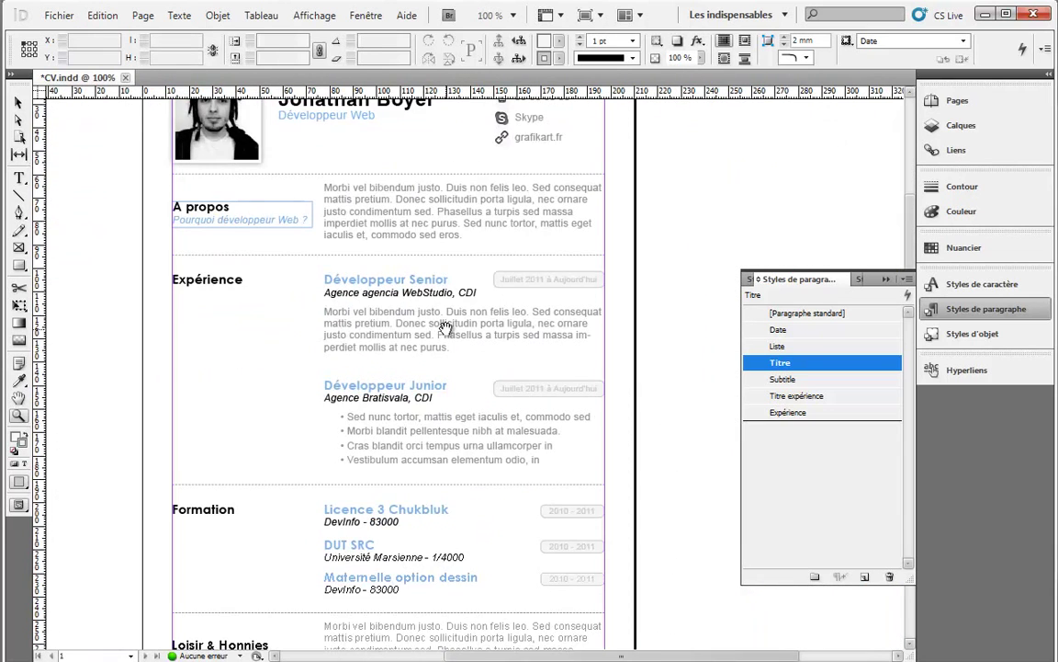
pyautogui.moveTo(363, 322); pyautogui.dragTo(368, 273)
# Step: Try moving the dashed divider line above the Expérience section, and undo the move
pyautogui.click(18, 102)
pyautogui.moveTo(263, 235); pyautogui.dragTo(292, 263)
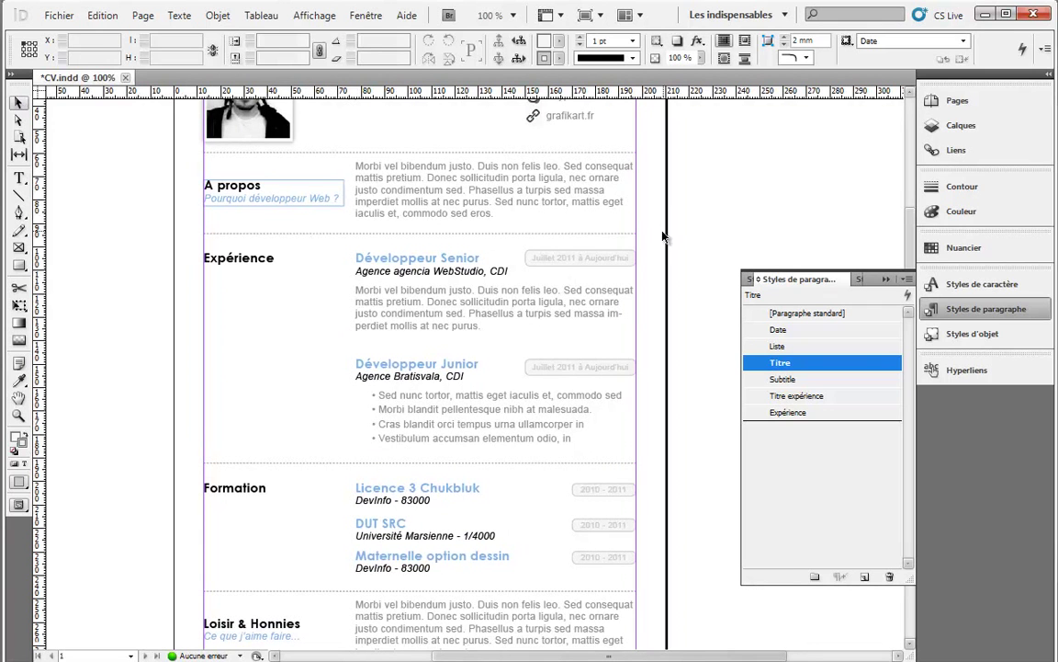
pyautogui.moveTo(607, 234); pyautogui.dragTo(610, 230)
pyautogui.hotkey('ctrl', 'z')
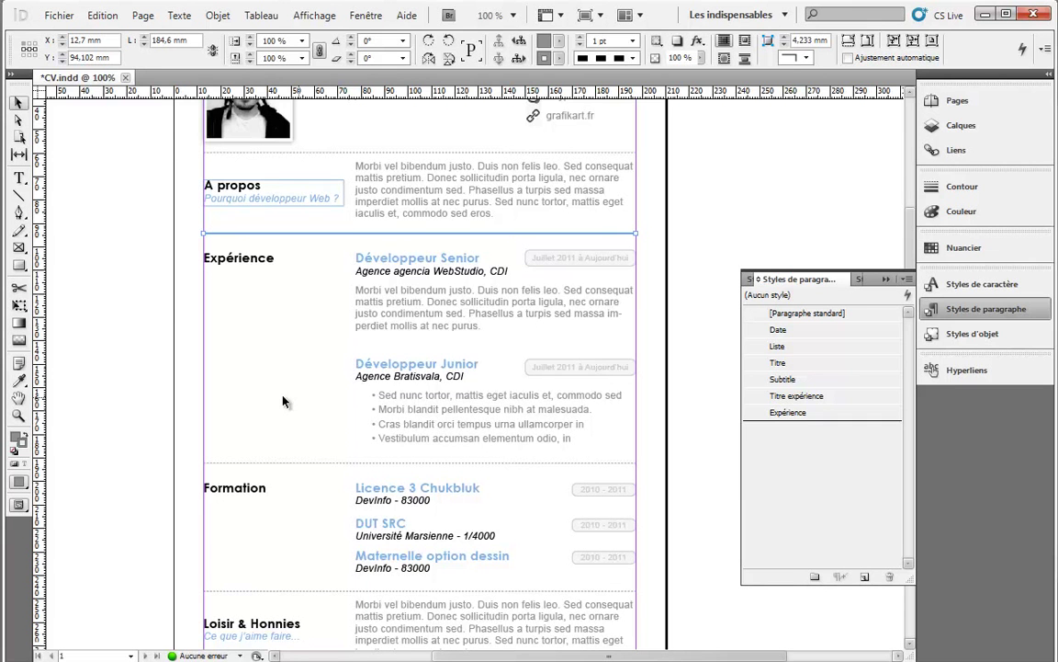
pyautogui.moveTo(549, 292); pyautogui.dragTo(543, 442)
pyautogui.scroll(-5, 366, 259)
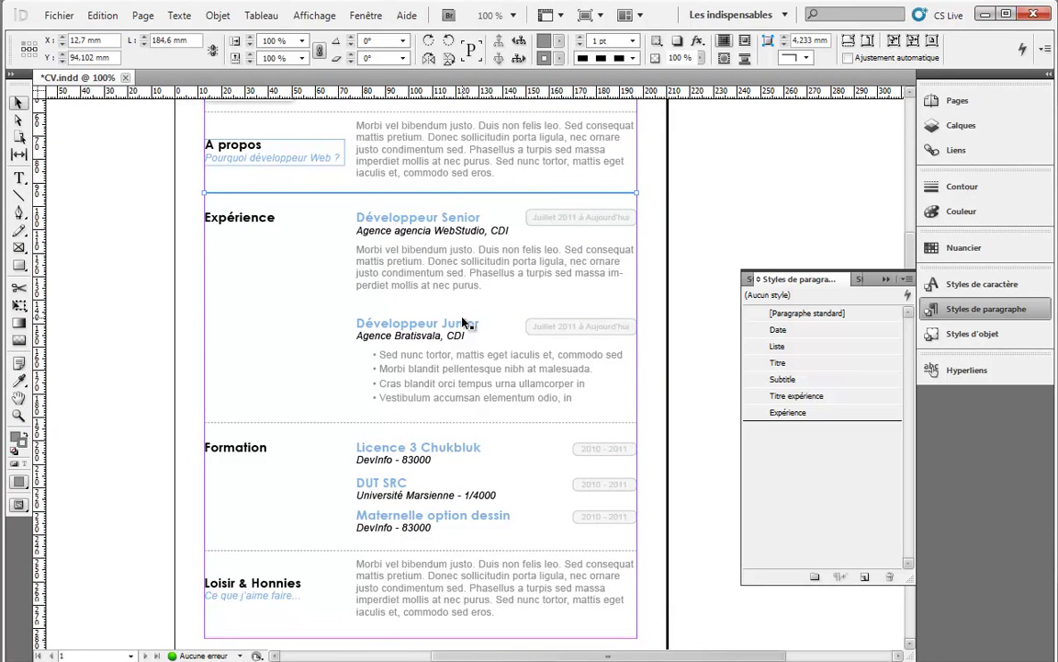
pyautogui.click(464, 322)
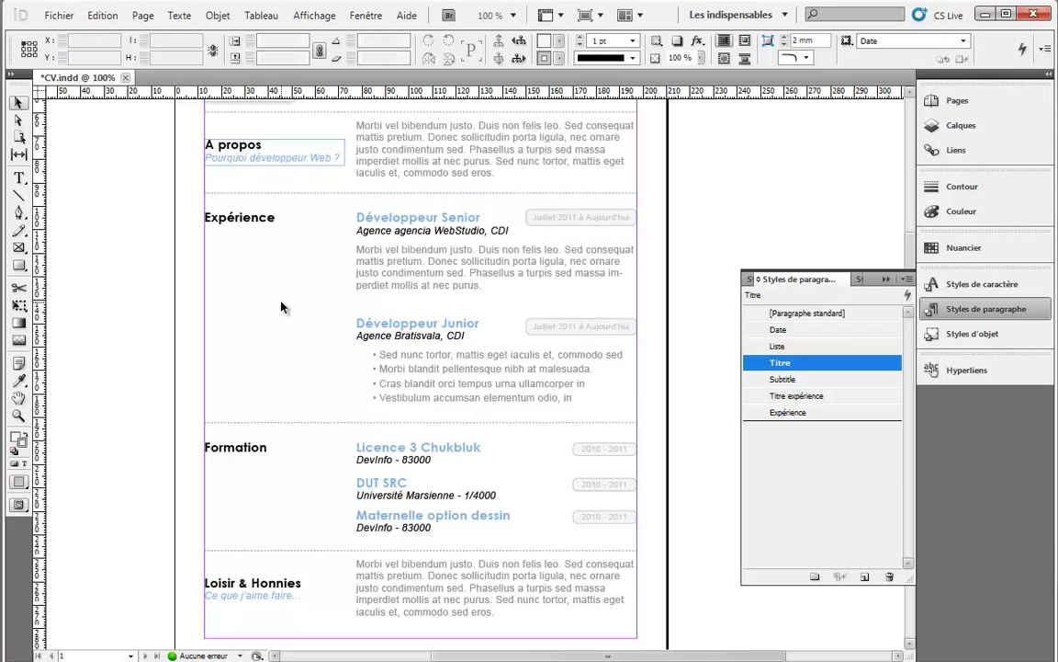